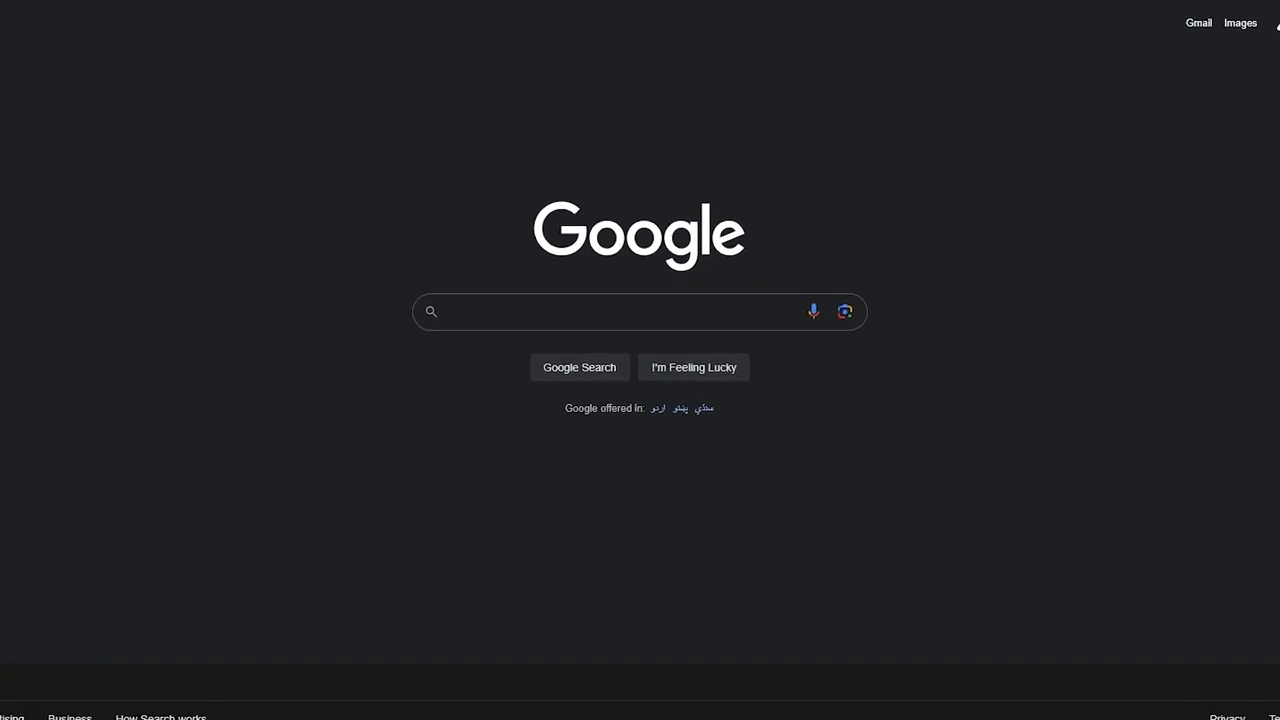
Step: Search Google for calendly and open the official Calendly website
left_click(471, 300)
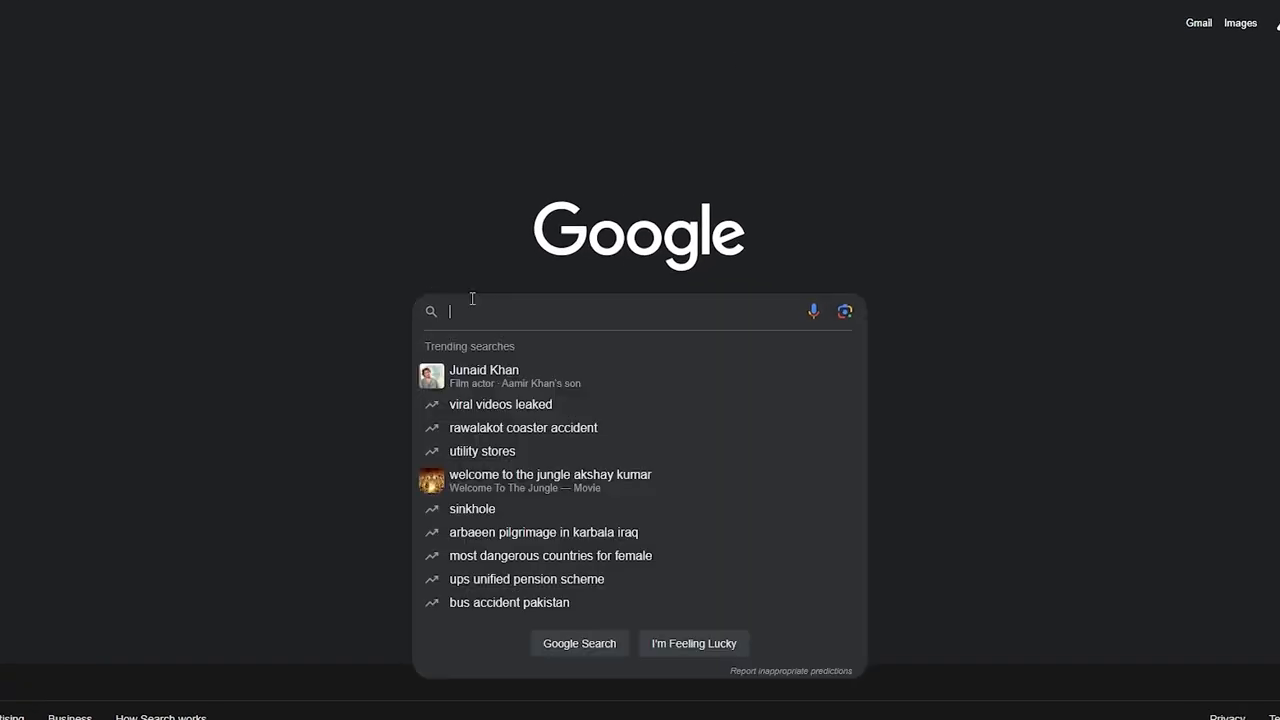
type("calendly")
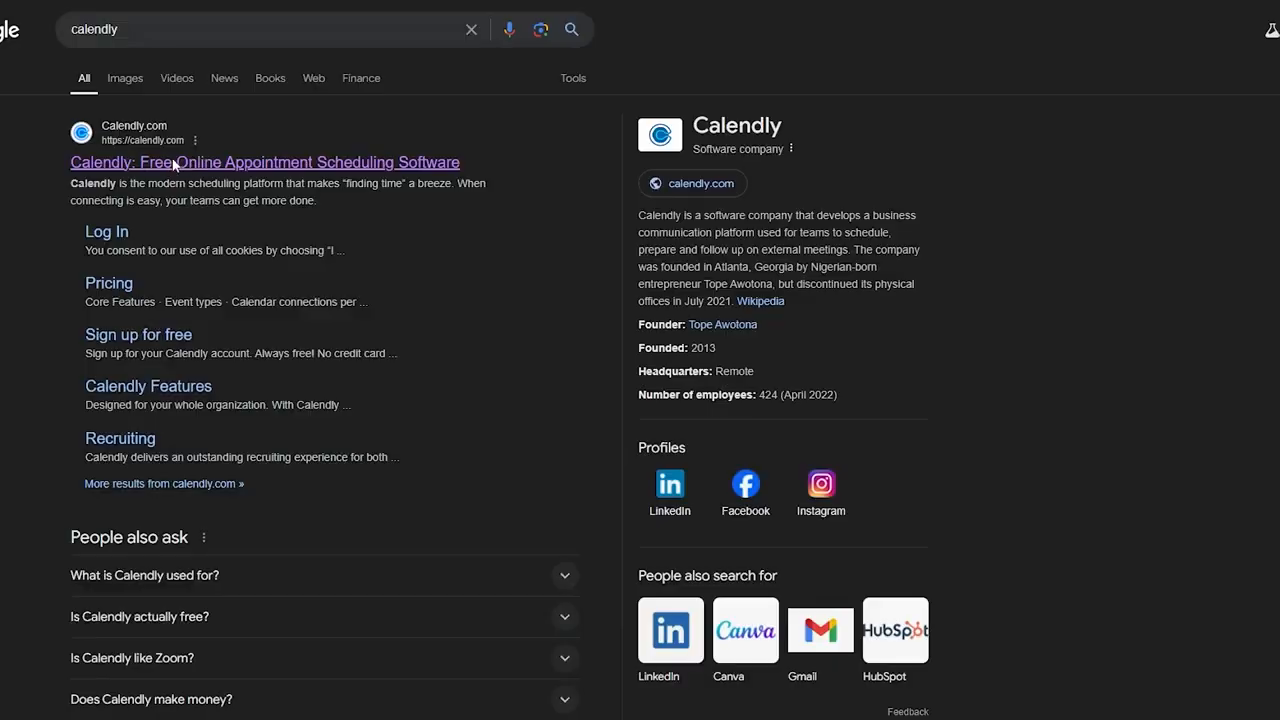
left_click(173, 163)
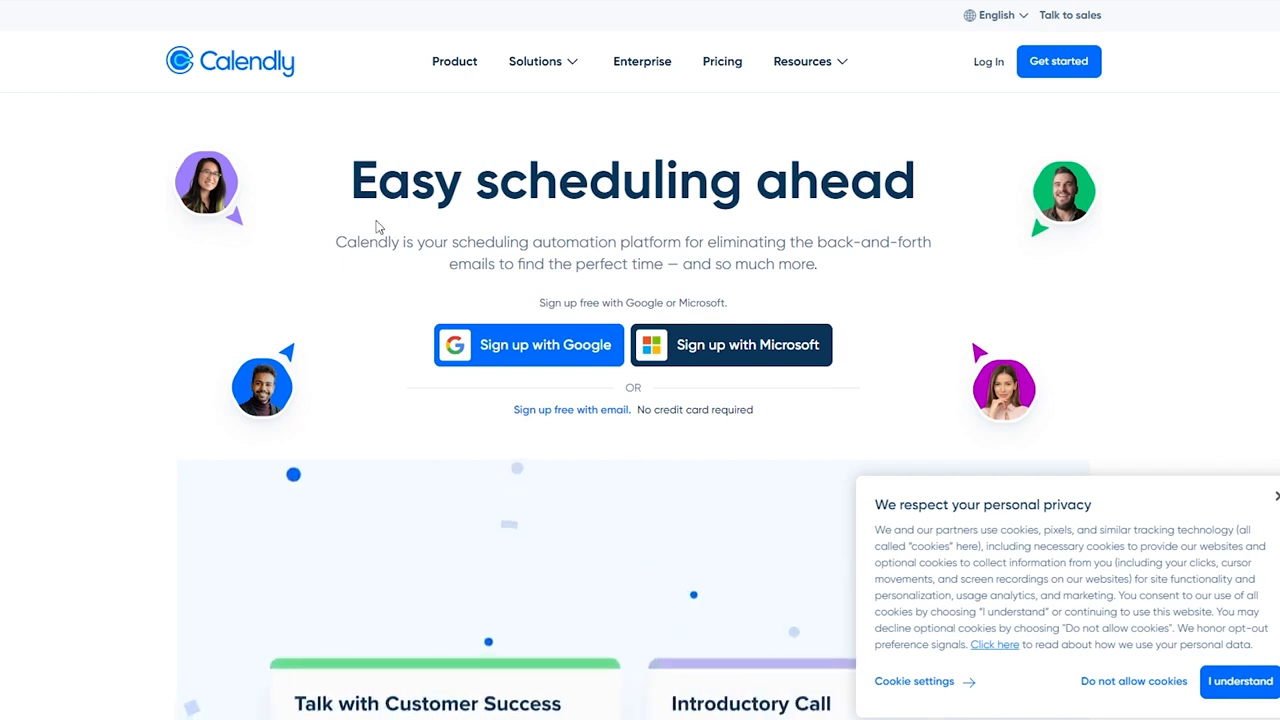
Step: Decline the optional cookies and start a free Calendly sign-up with the account email address
left_click(1127, 682)
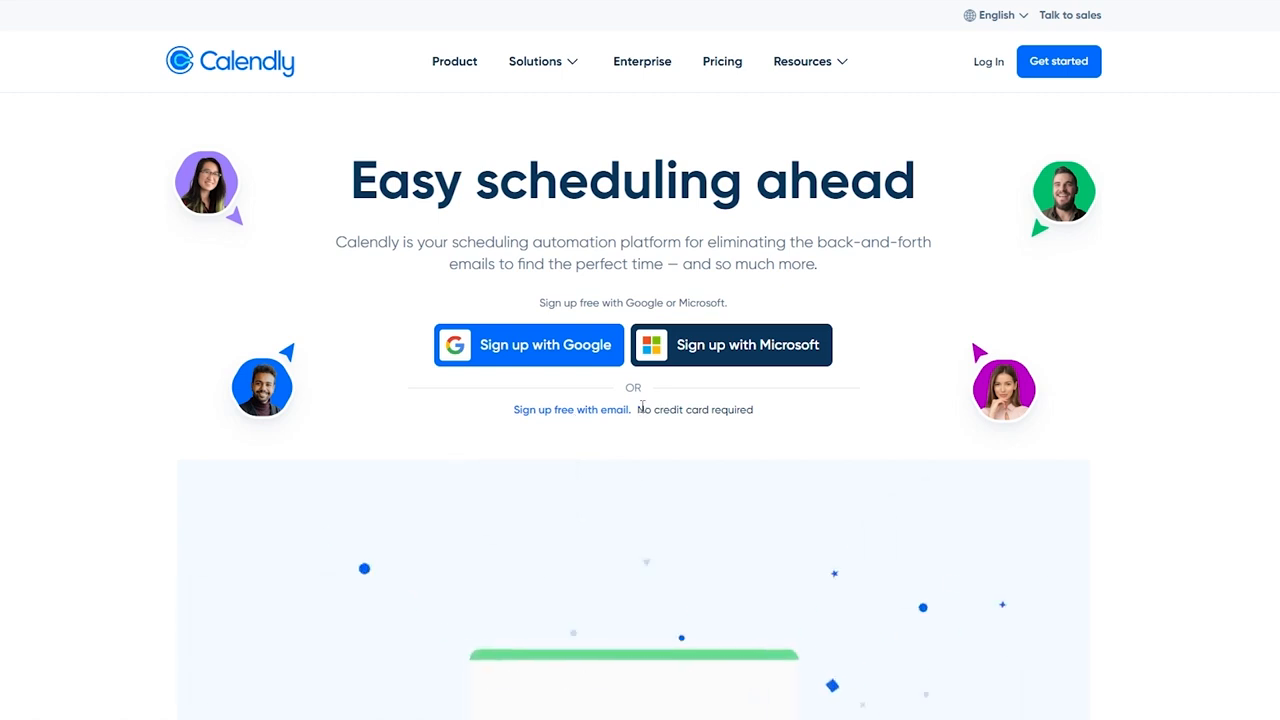
left_click_drag(640, 412, 760, 422)
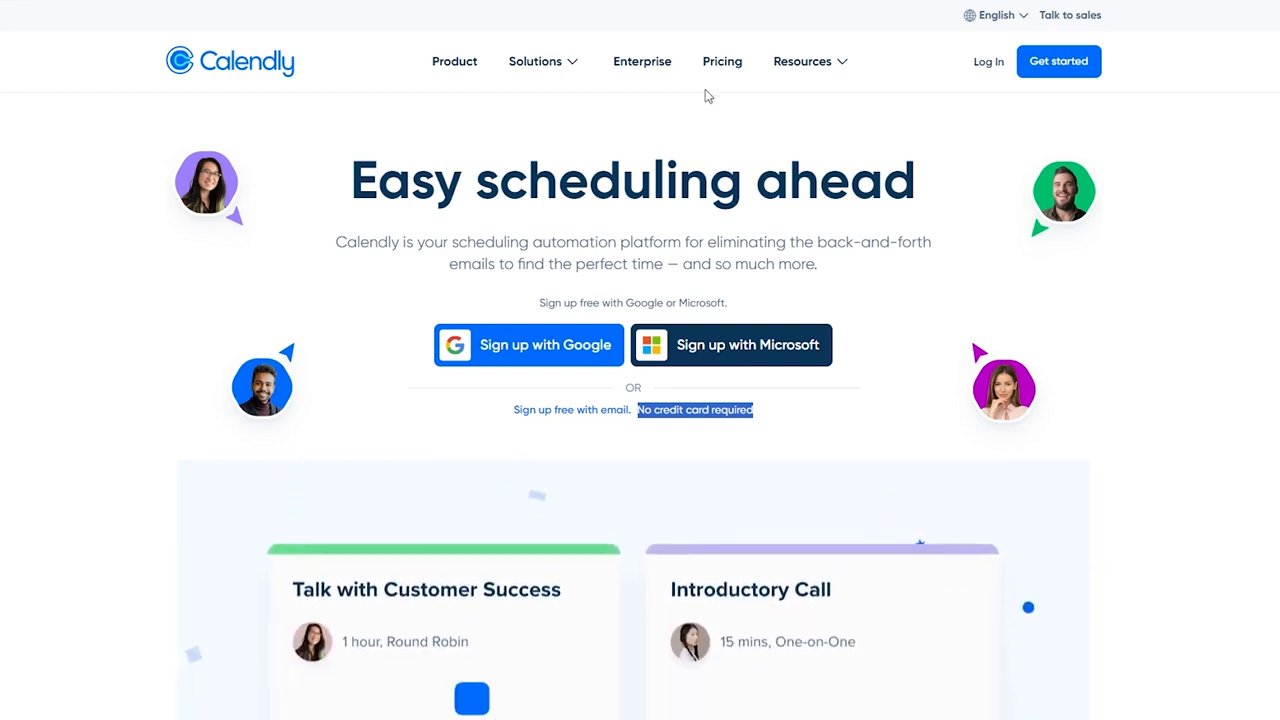
left_click(580, 410)
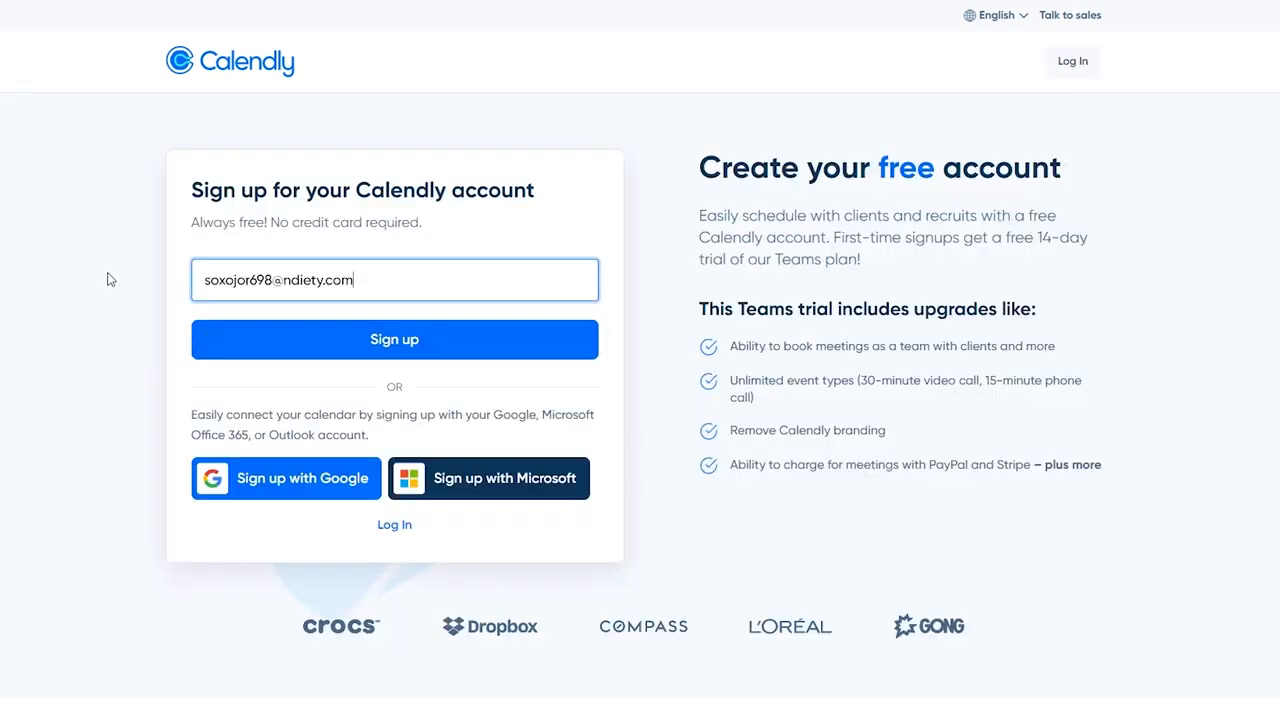
left_click(111, 280)
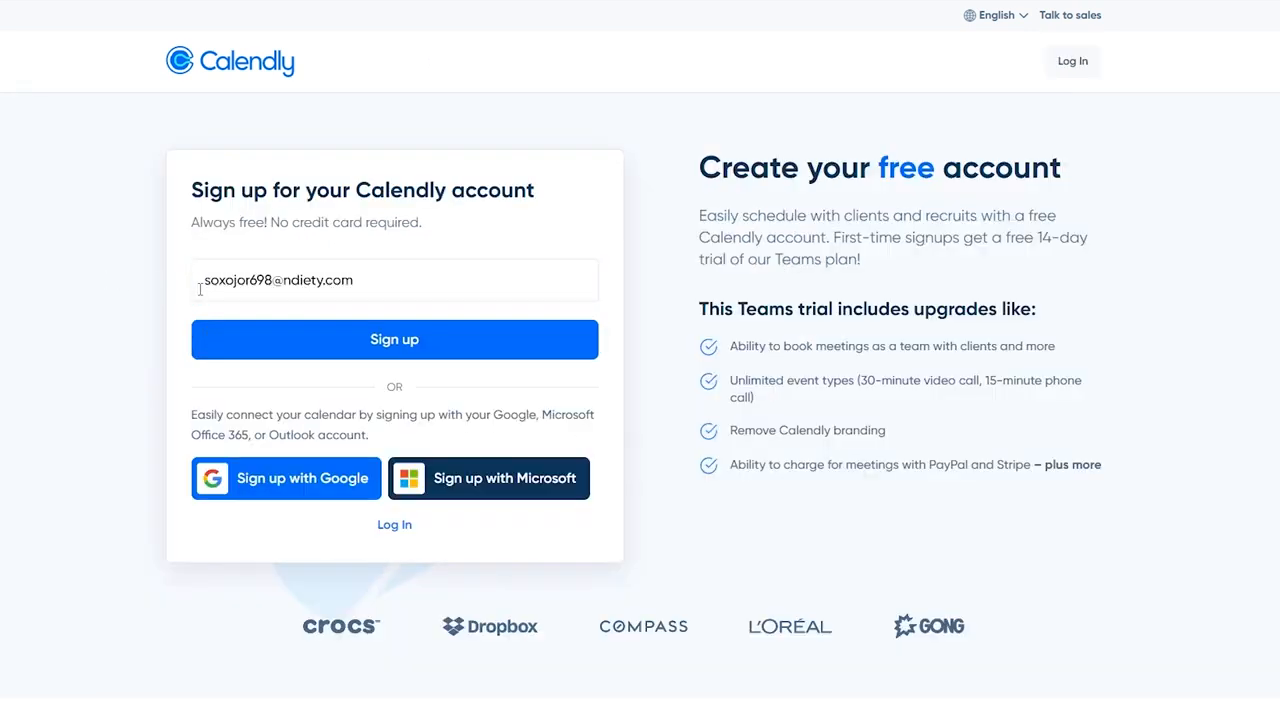
left_click(390, 347)
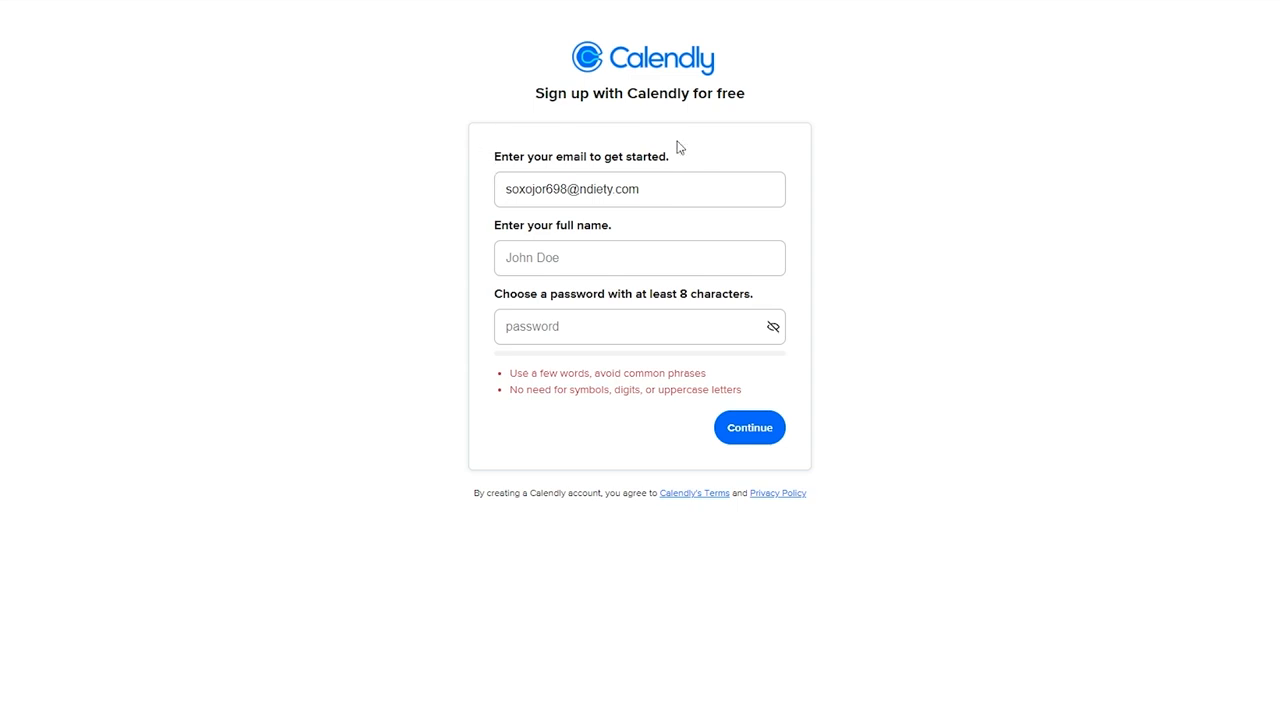
Step: Complete the sign-up form with the full name and the suggested strong password, and submit it
left_click_drag(496, 225, 617, 237)
left_click_drag(502, 294, 720, 286)
left_click(720, 286)
left_click(538, 256)
type("jhon Doe")
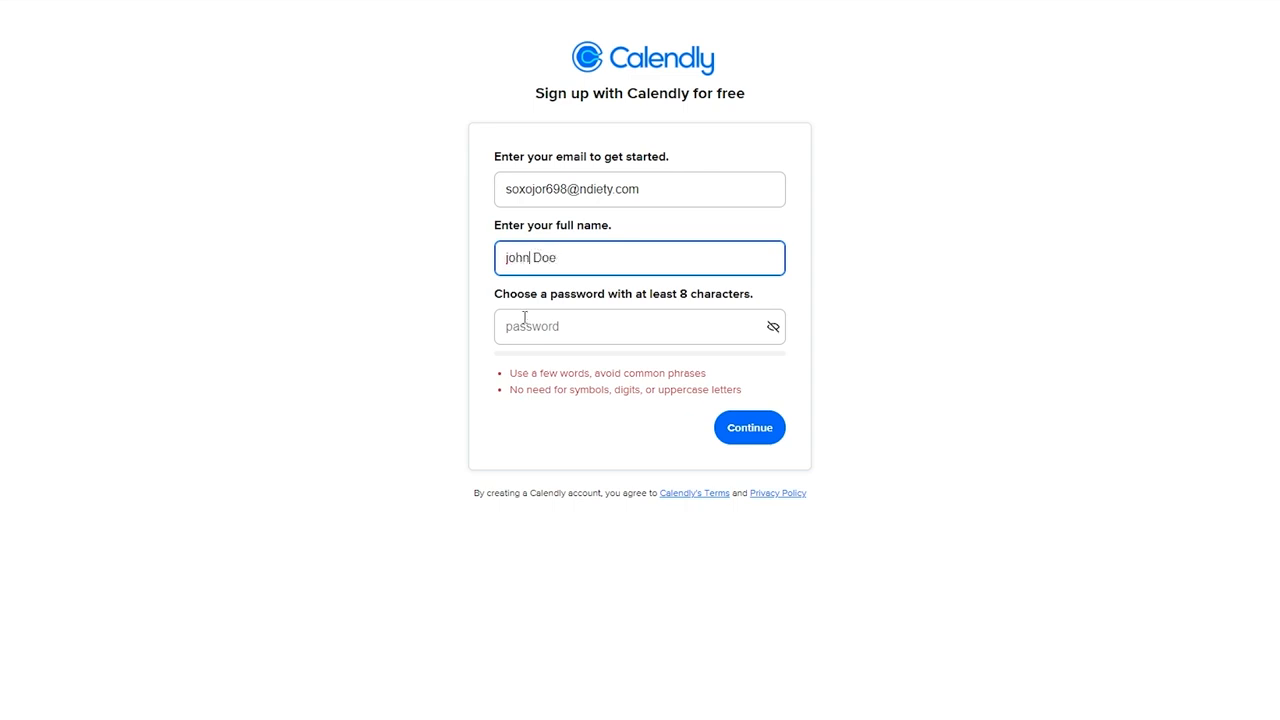
left_click(520, 324)
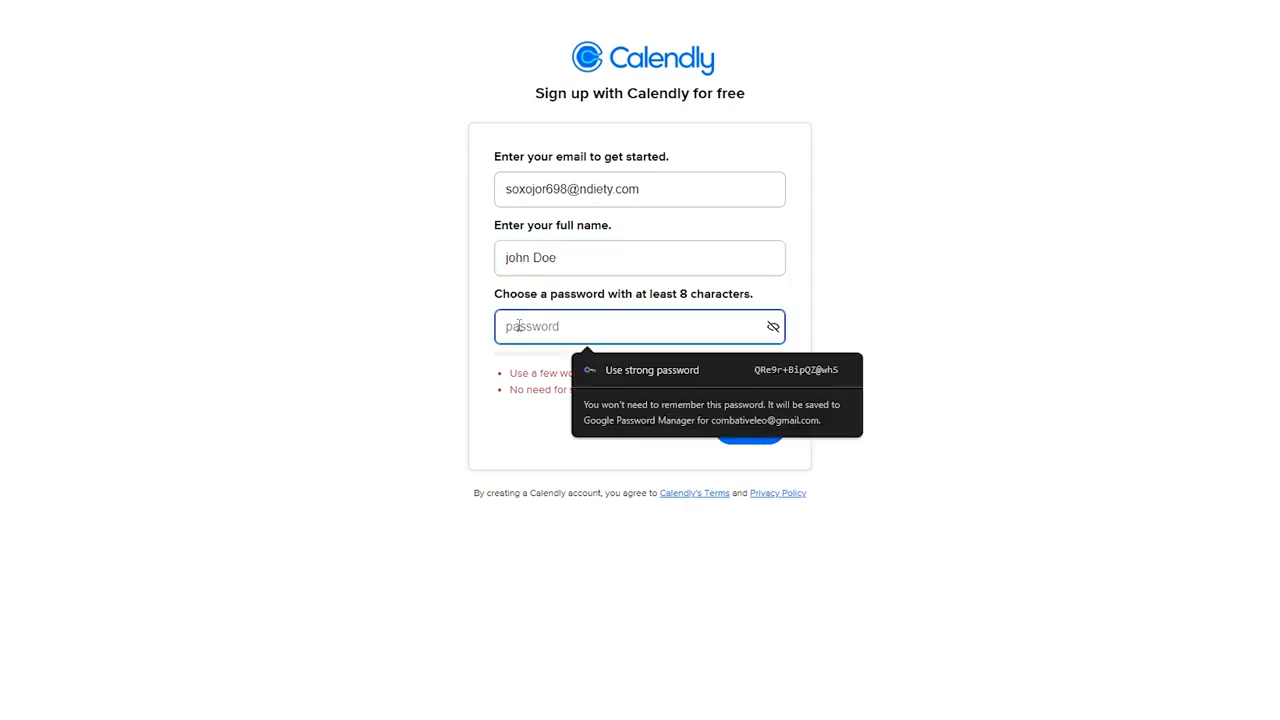
left_click(705, 370)
left_click(664, 374)
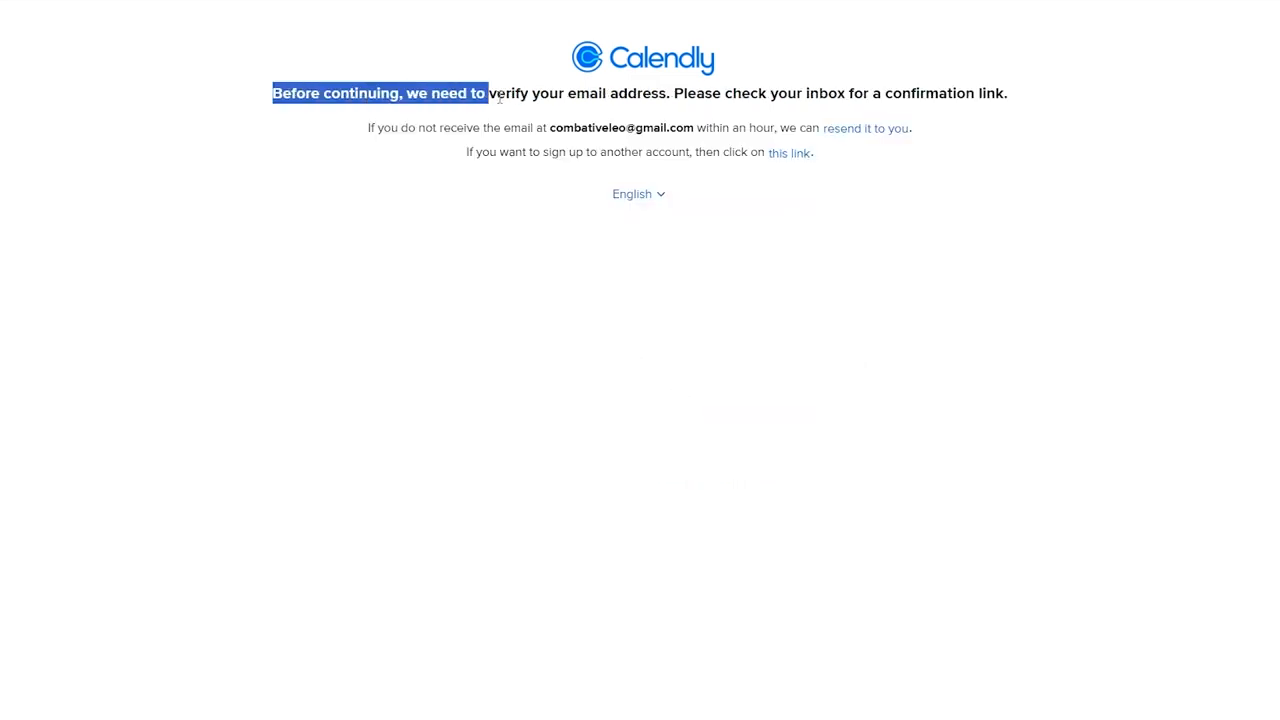
Step: Confirm the email address from Calendly's confirmation message and log in with the account password
left_click_drag(486, 94, 550, 92)
left_click_drag(673, 95, 1004, 95)
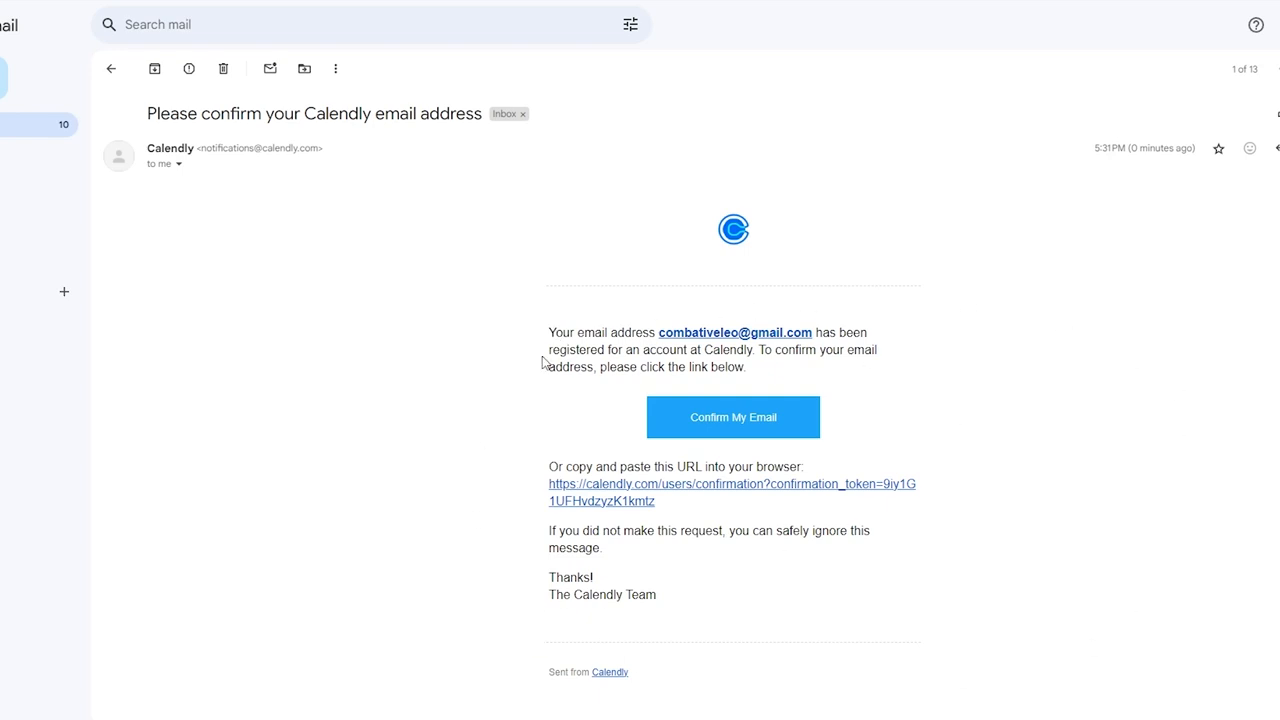
left_click(758, 423)
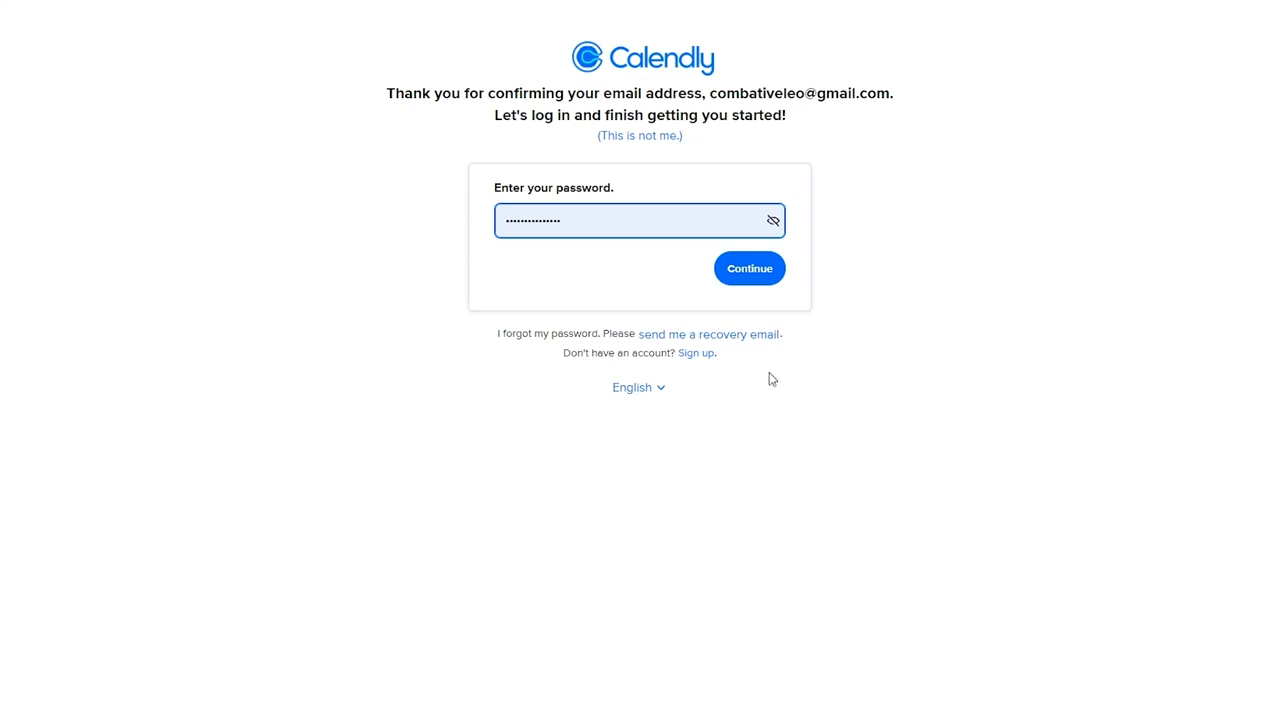
left_click(750, 270)
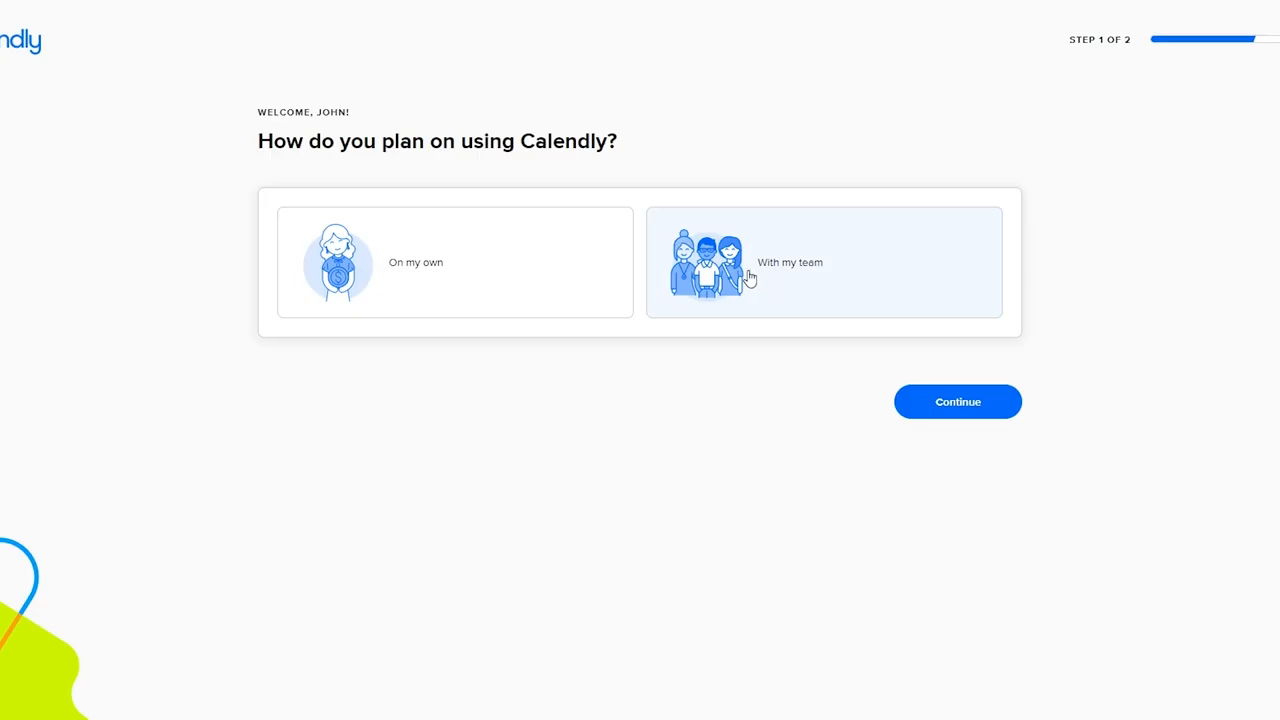
Step: Answer that Calendly will be used with a team and continue the onboarding
left_click_drag(275, 145, 288, 145)
left_click(813, 299)
left_click(966, 418)
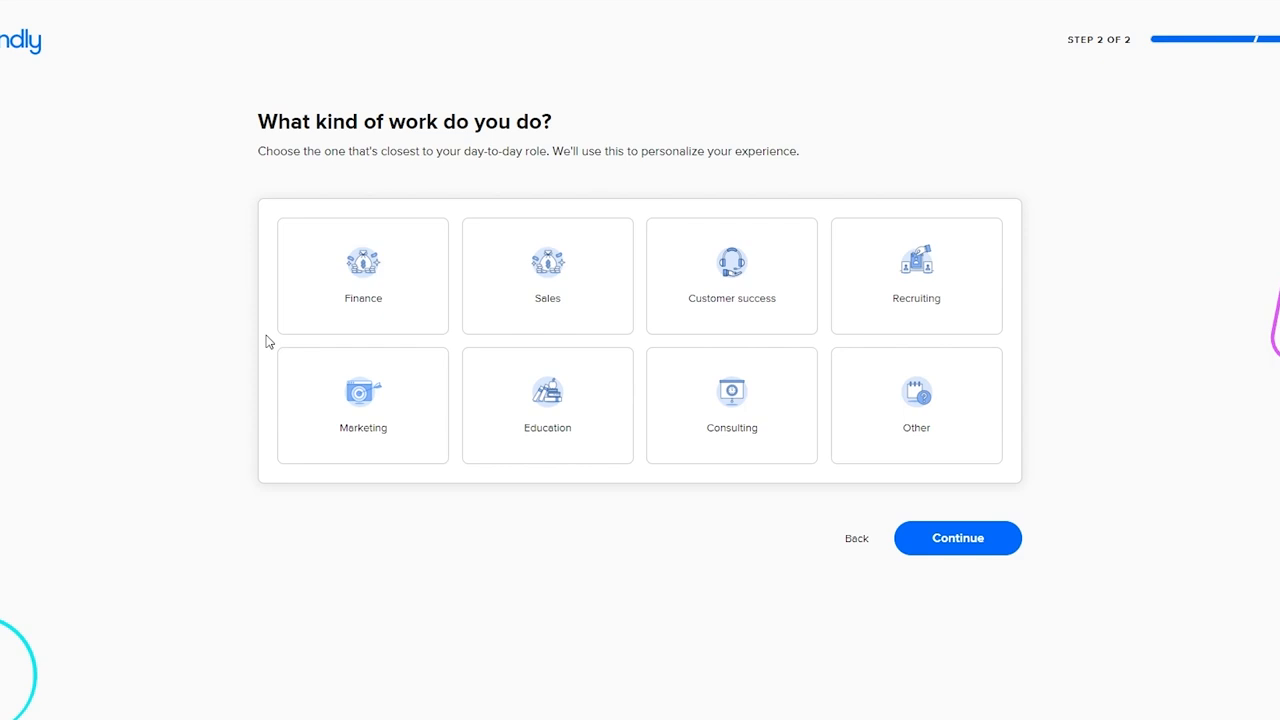
Step: Set the kind of work to Other with Video Editor as the day-to-day role, and finish the onboarding
left_click_drag(274, 121, 563, 120)
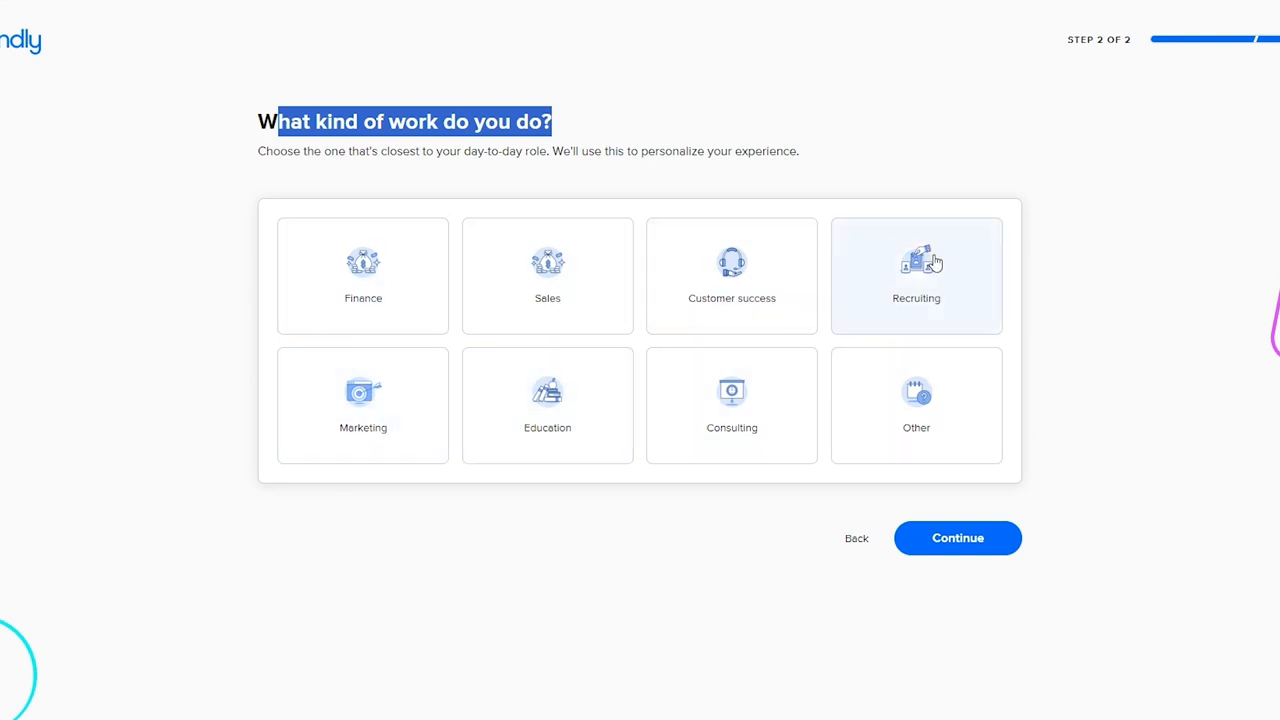
left_click(914, 402)
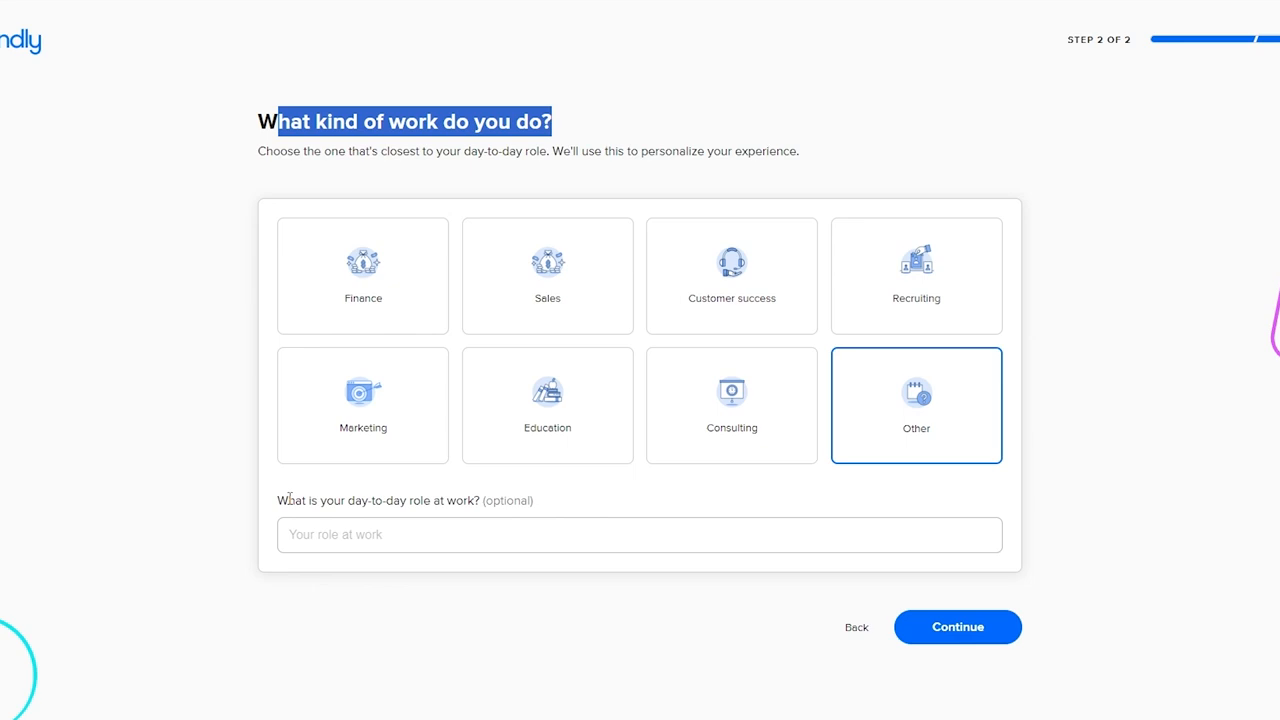
left_click_drag(288, 500, 447, 500)
left_click(362, 534)
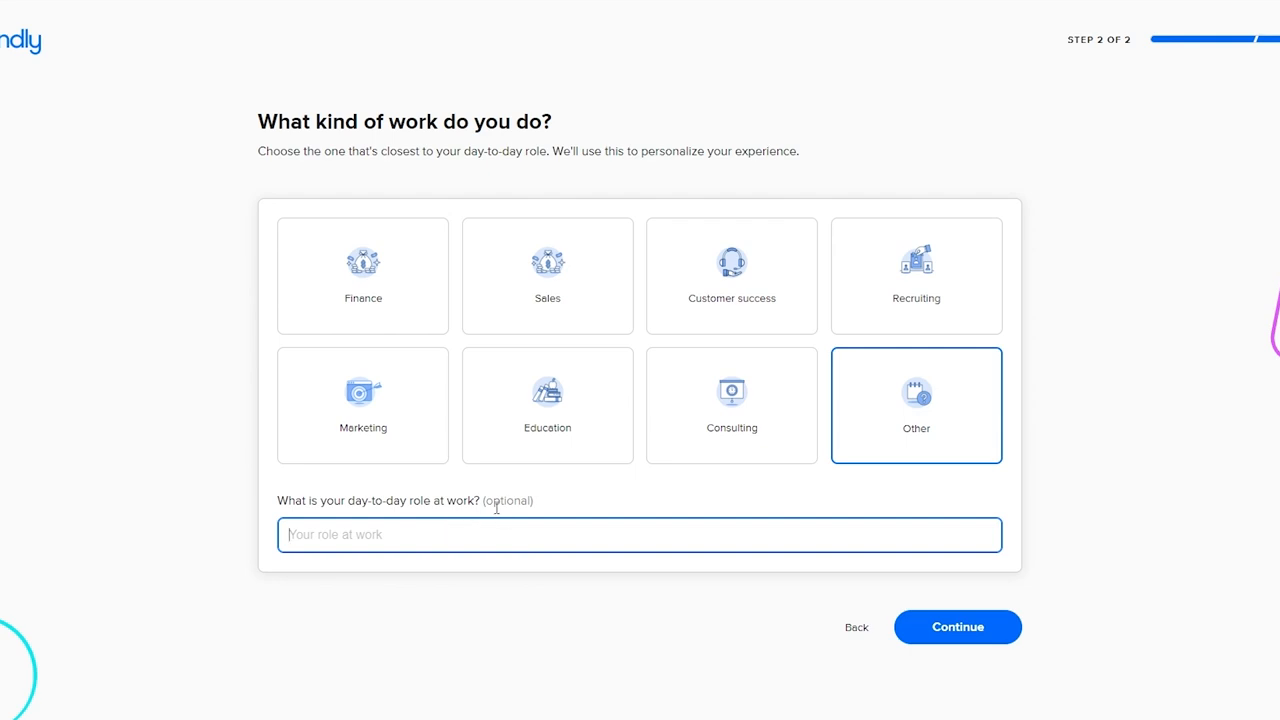
type("E")
key("BackSpace")
type("Video Editor")
left_click(960, 627)
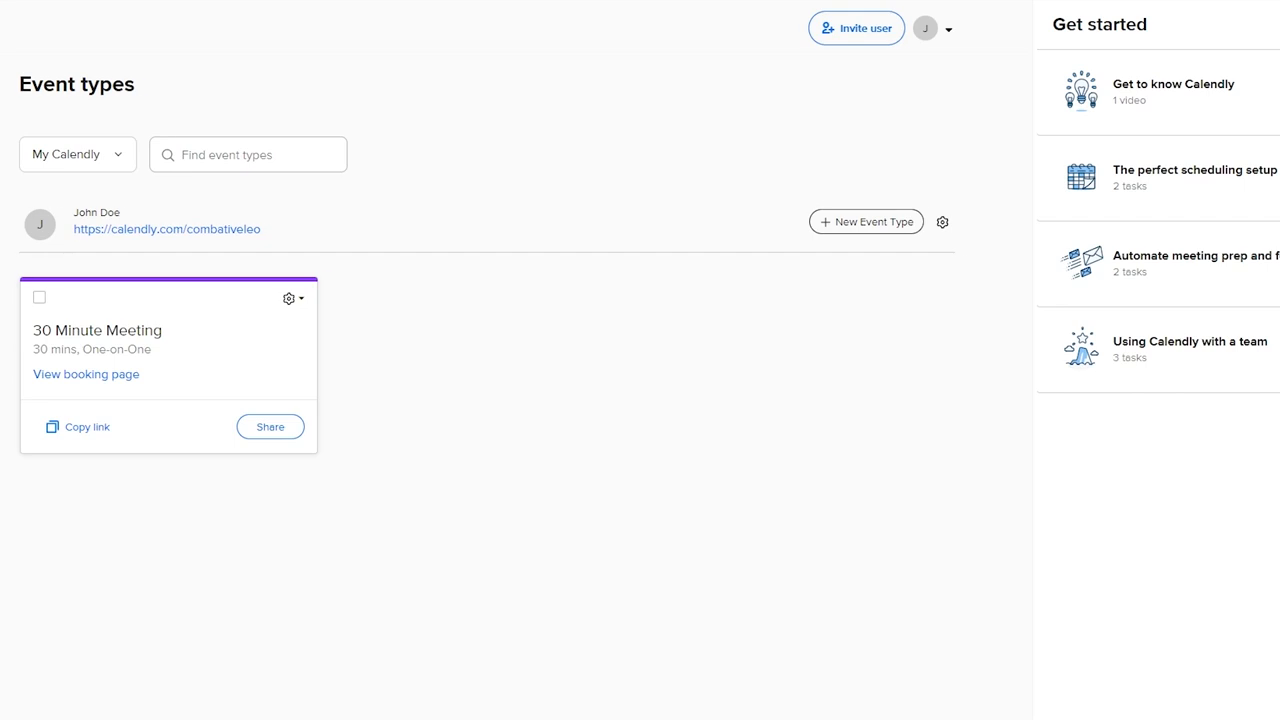
Step: Review the sections in the expanded navigation and the My Calendly filter options on the Event types page
left_click(33, 48)
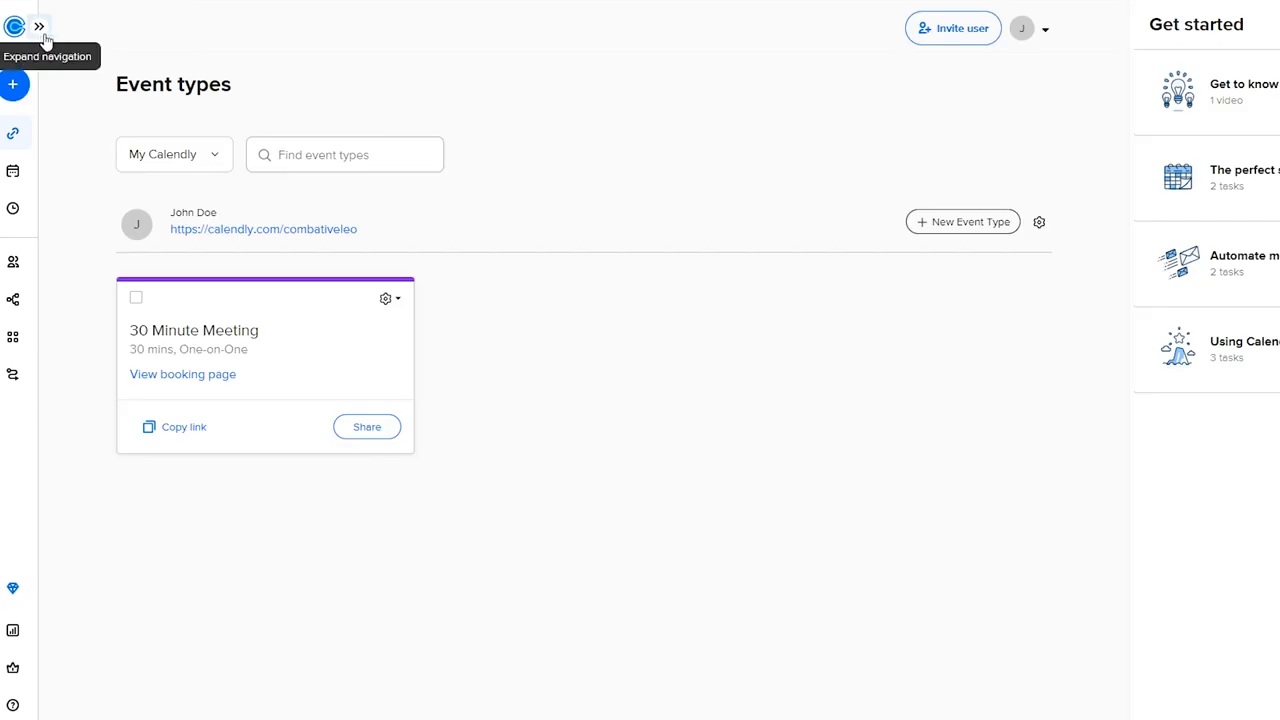
left_click(39, 30)
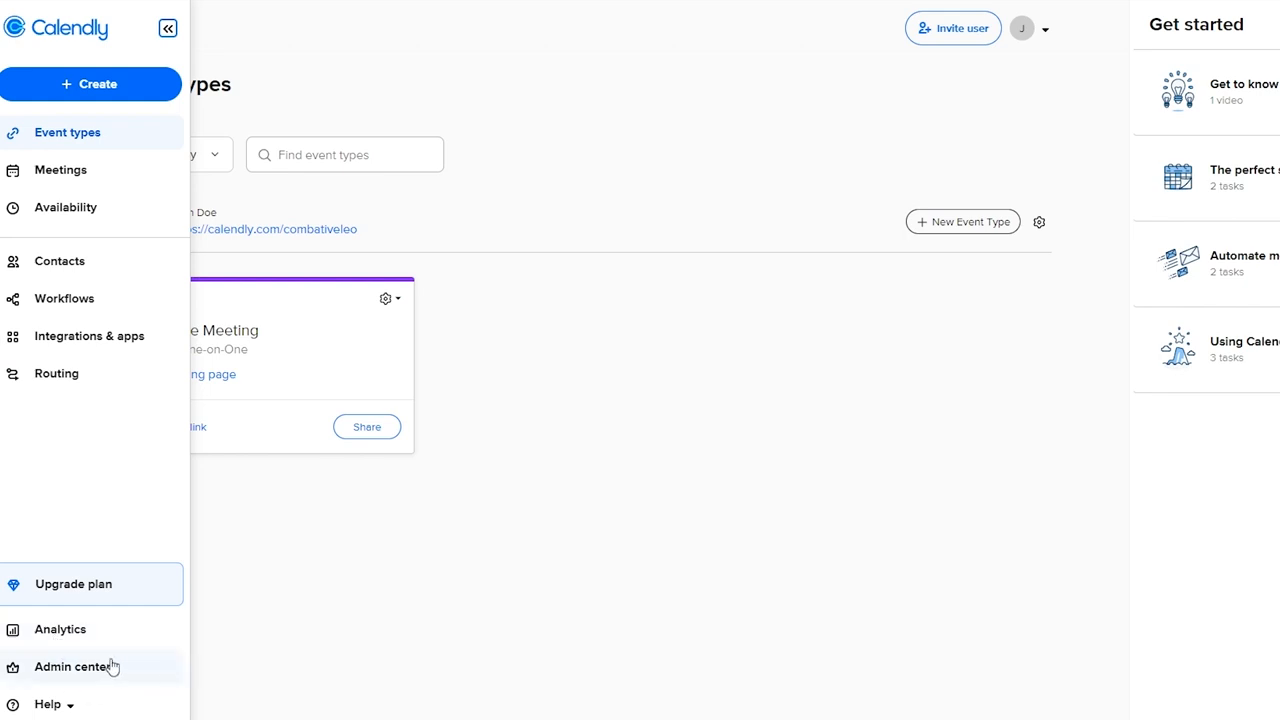
left_click(169, 30)
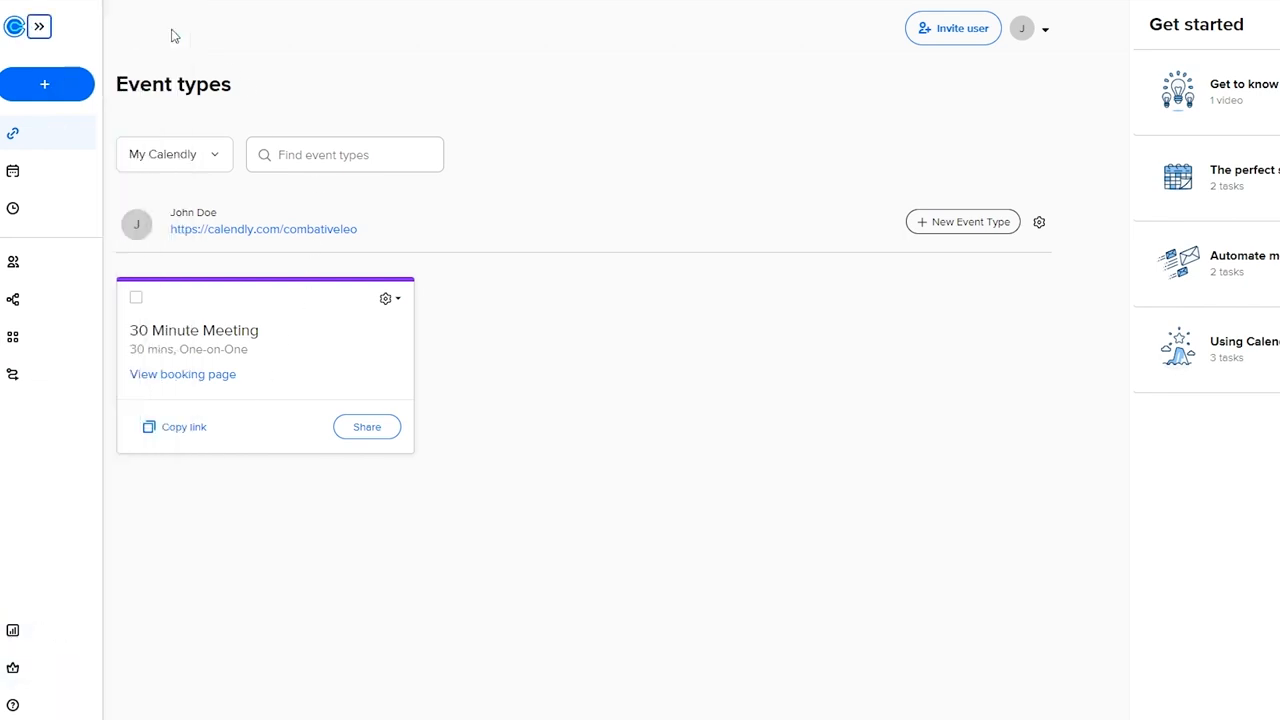
left_click(174, 157)
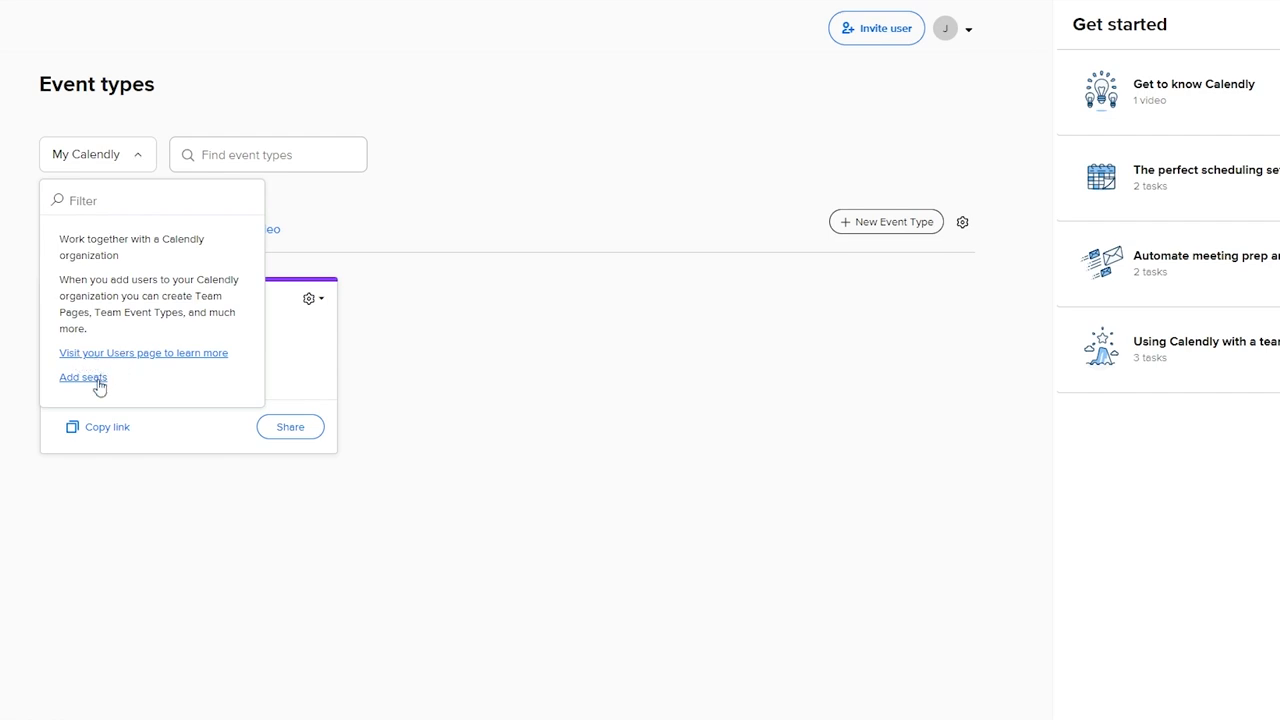
left_click(100, 165)
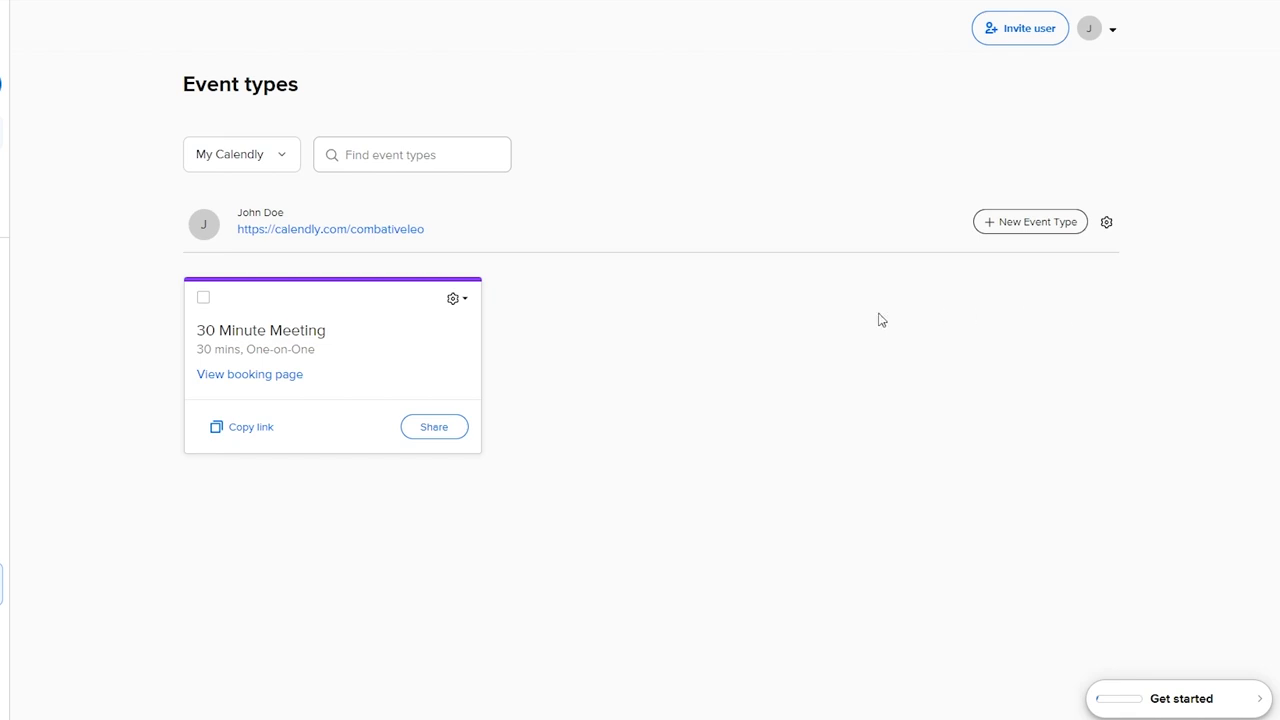
Step: Open the 30 Minute Meeting event type and examine the title, duration and location in its booking preview
left_click(361, 375)
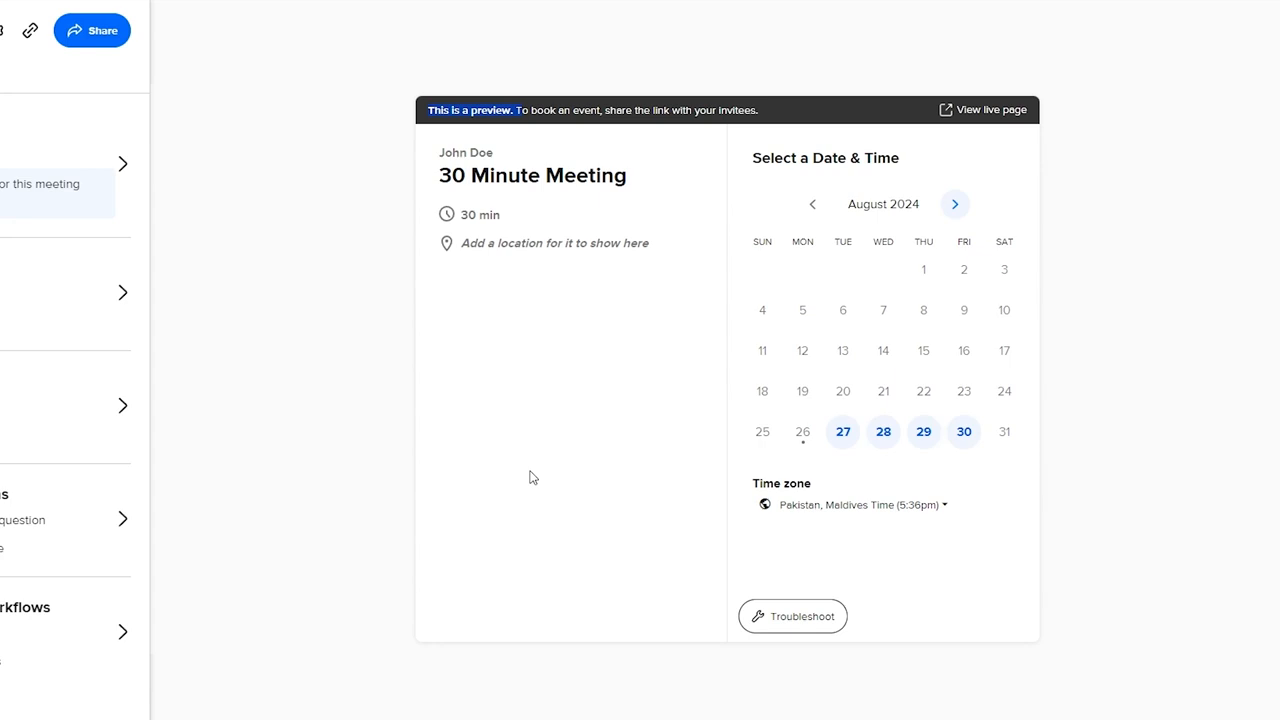
left_click(472, 176)
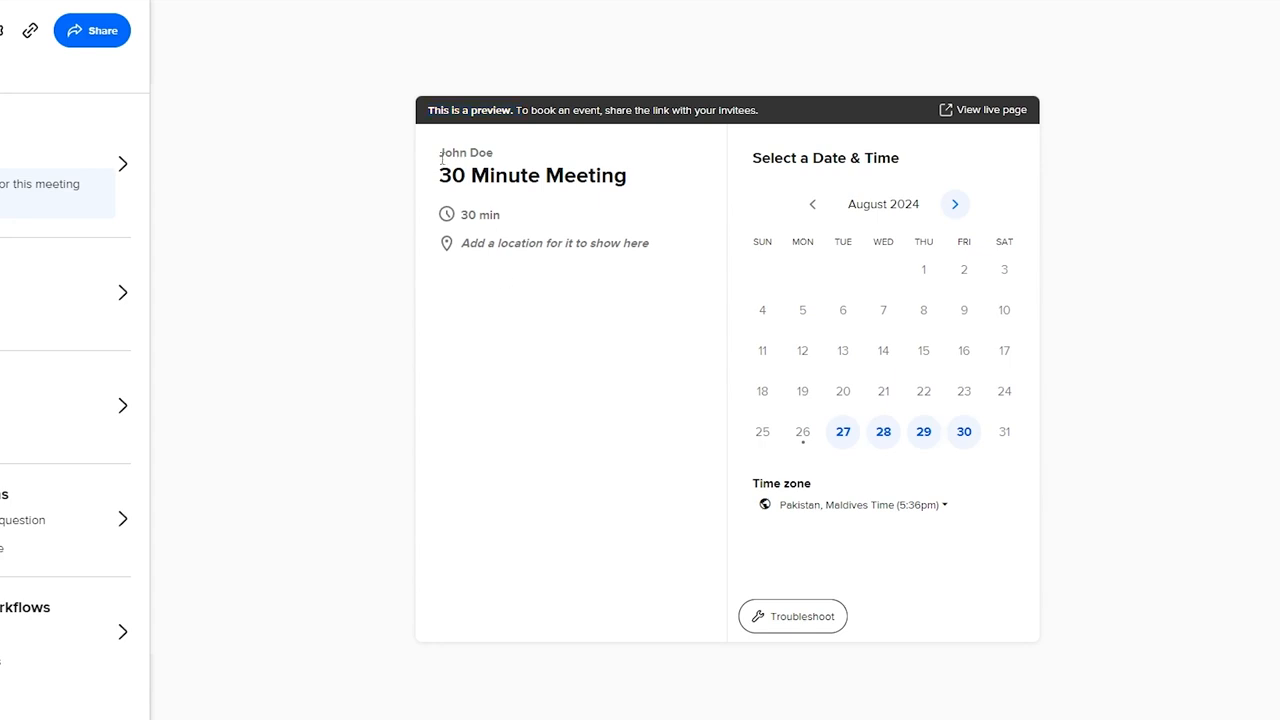
left_click_drag(442, 155, 645, 176)
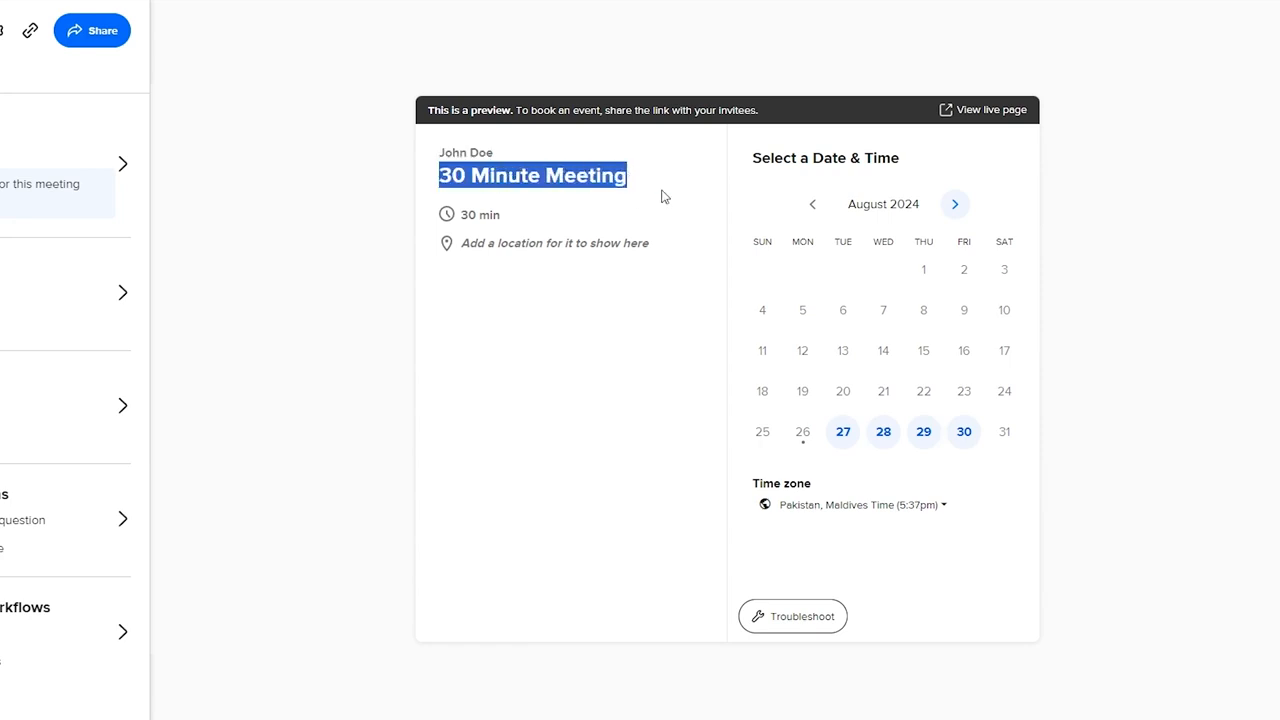
left_click(619, 206)
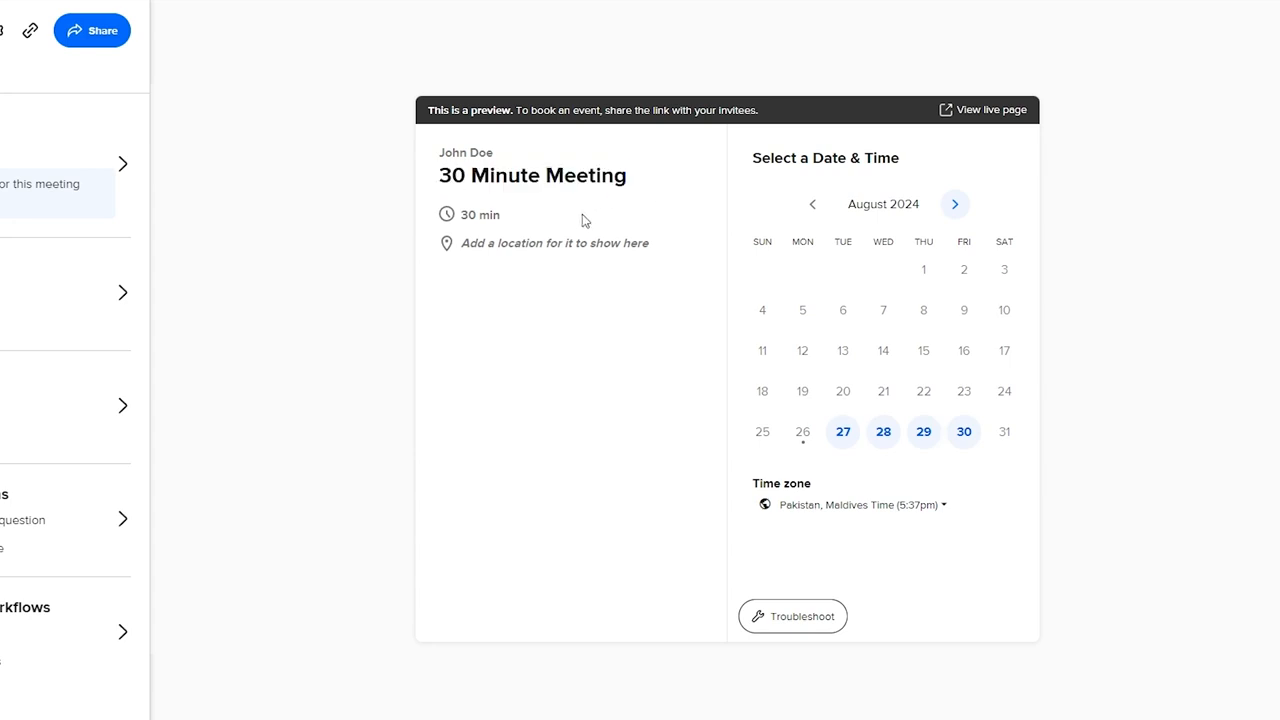
left_click_drag(462, 222, 538, 228)
left_click_drag(466, 244, 650, 243)
left_click(505, 319)
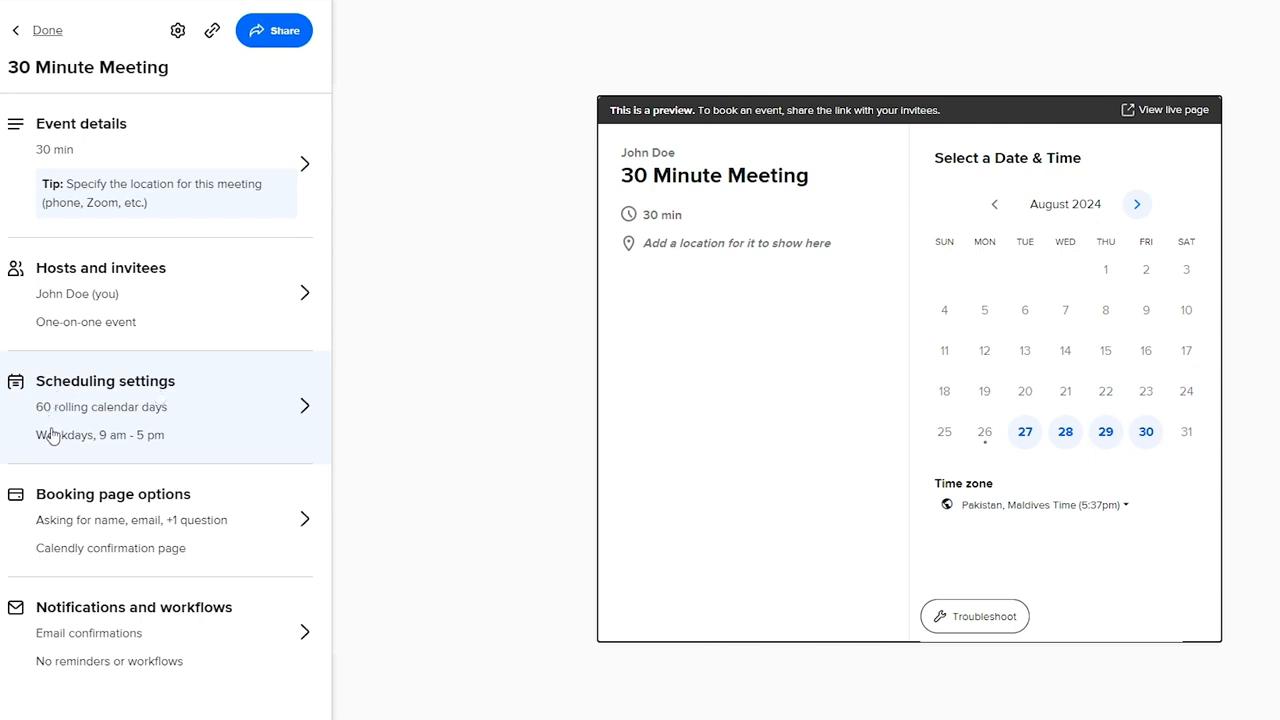
Step: Open the meeting's scheduling settings and examine how many days ahead invitees can schedule
left_click(189, 422)
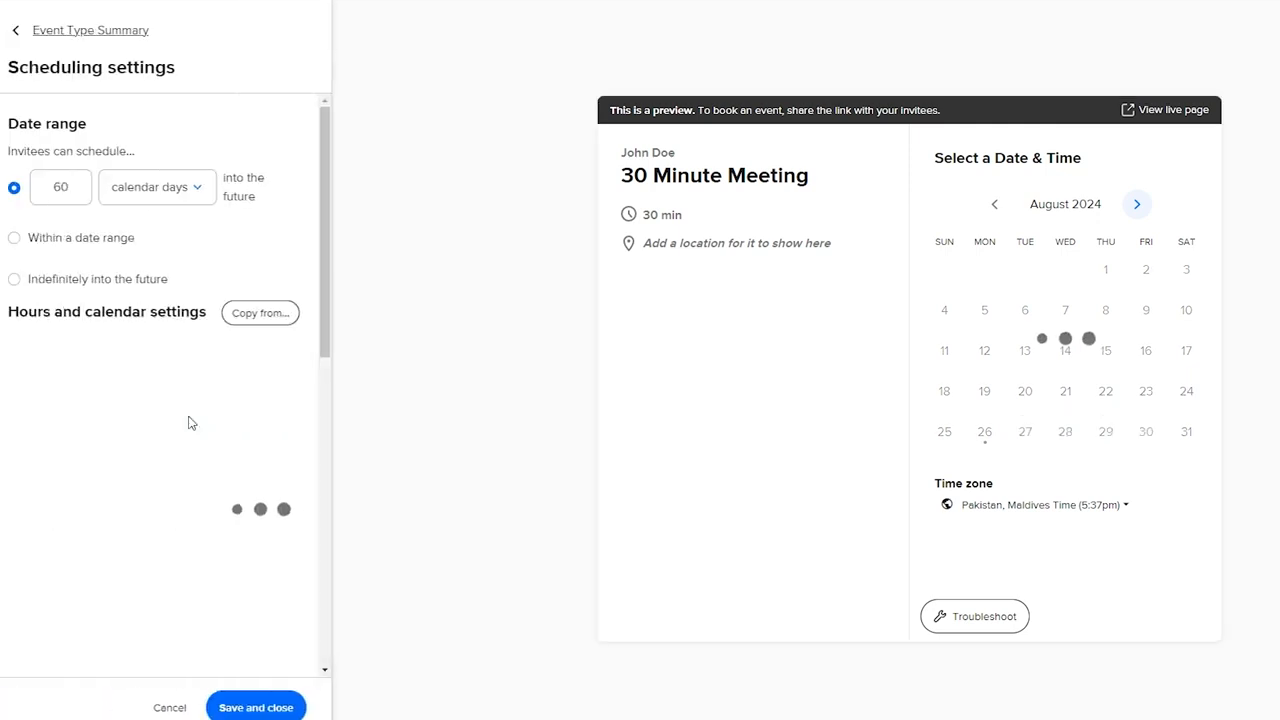
left_click_drag(17, 151, 92, 162)
double_click(72, 184)
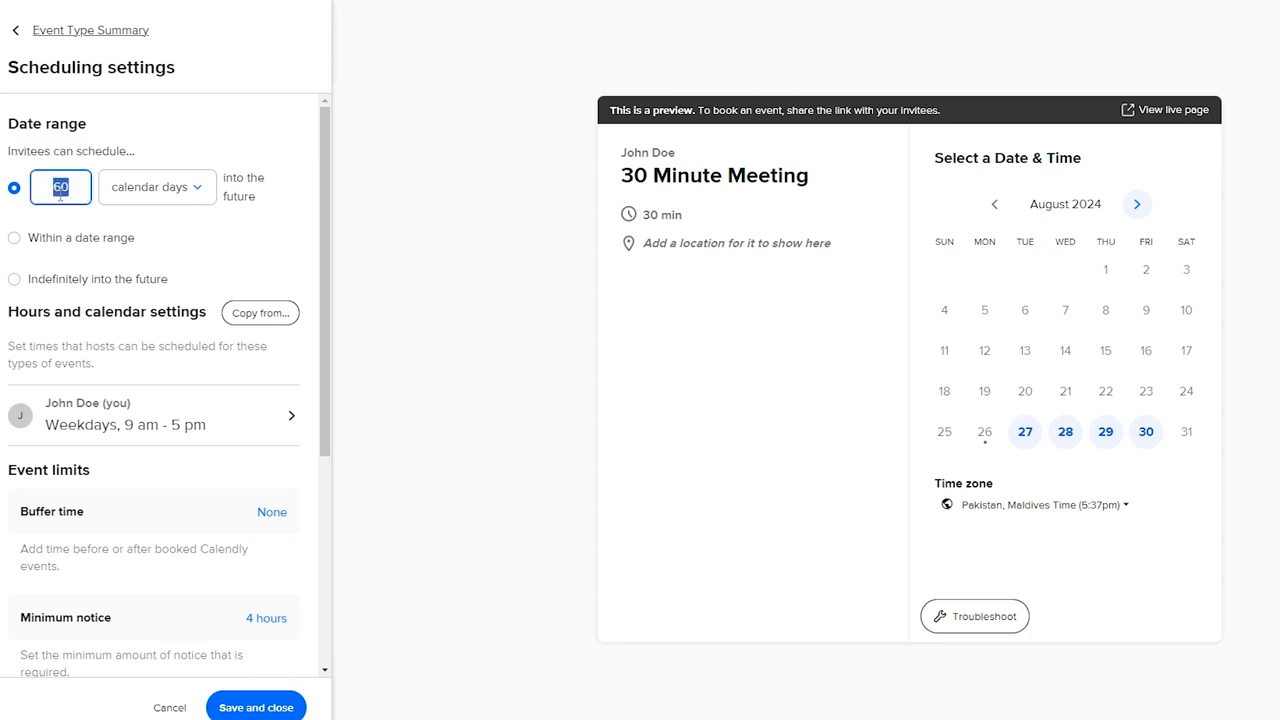
left_click(116, 200)
left_click(116, 200)
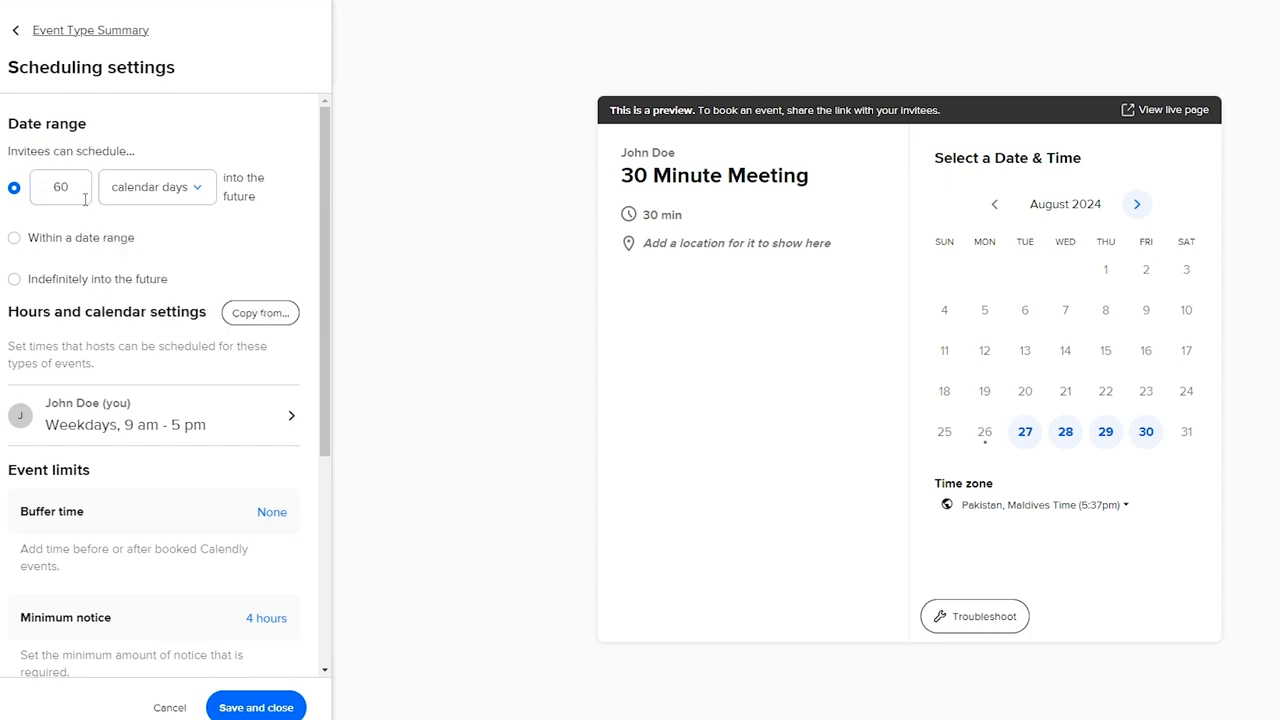
left_click_drag(226, 182, 260, 200)
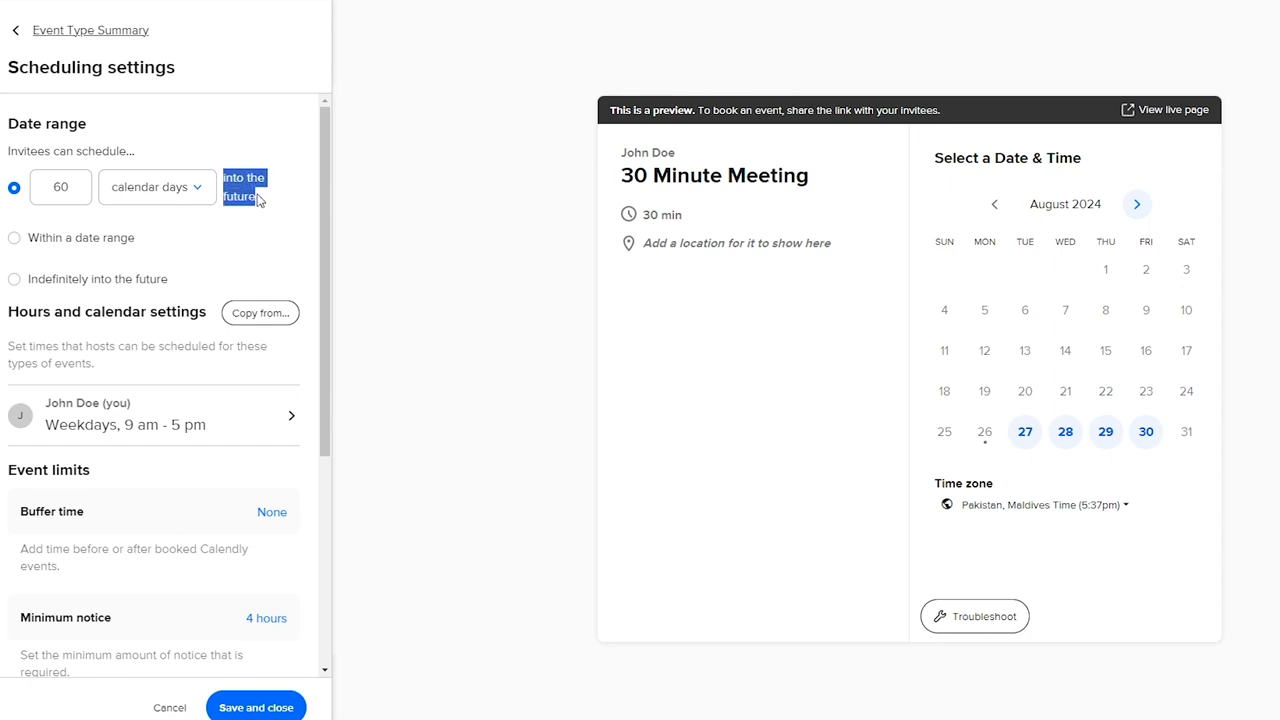
Step: Limit invitee scheduling to within a date range of Sep 1 – Sep 7, 2024
left_click(64, 252)
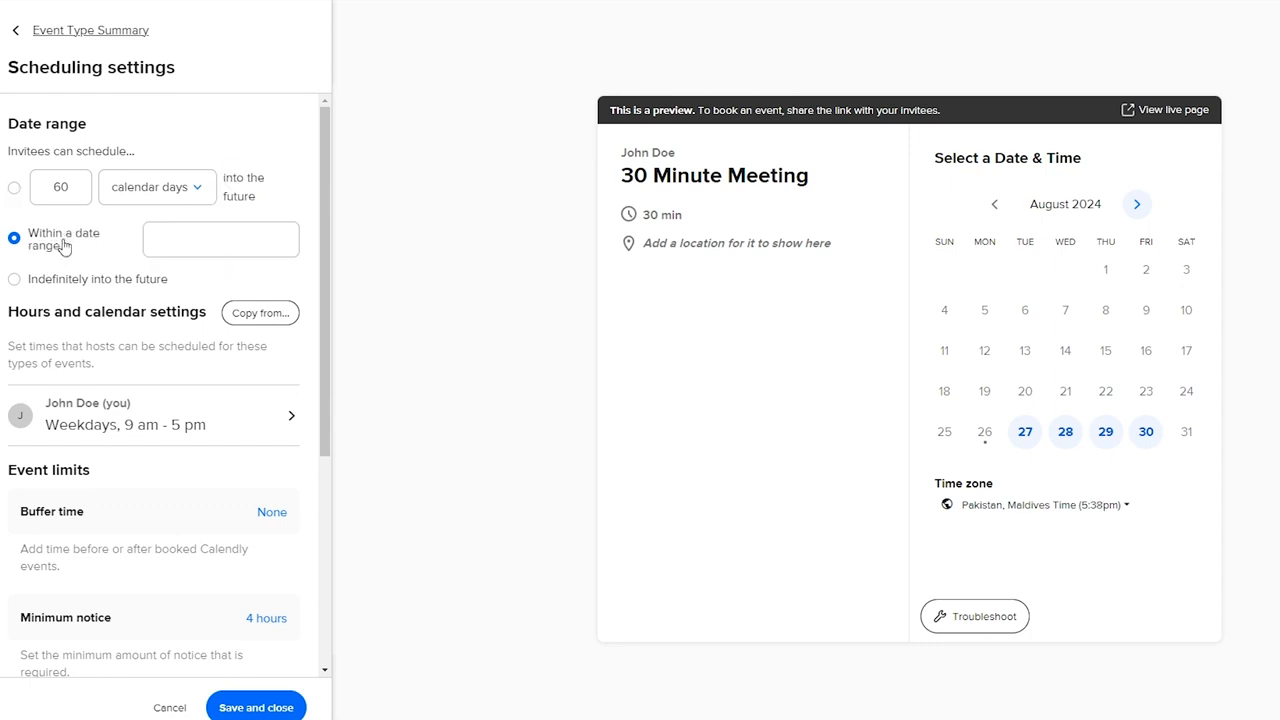
left_click(155, 252)
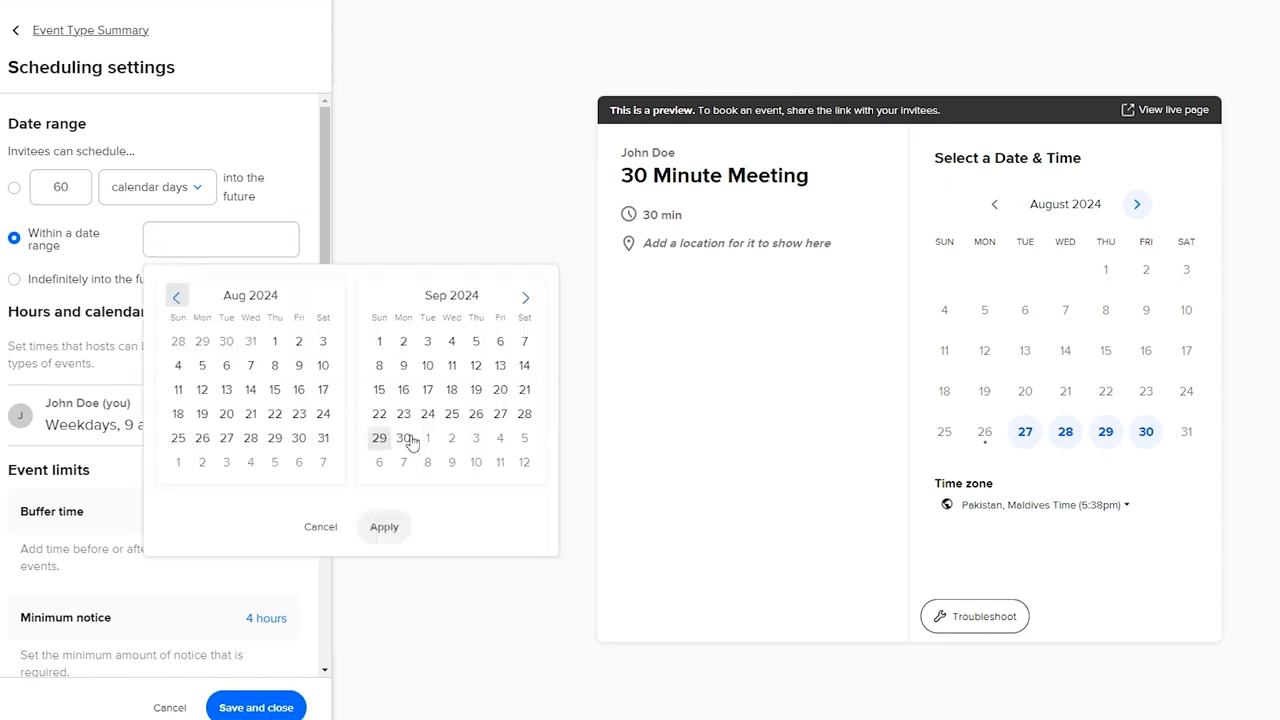
left_click(381, 341)
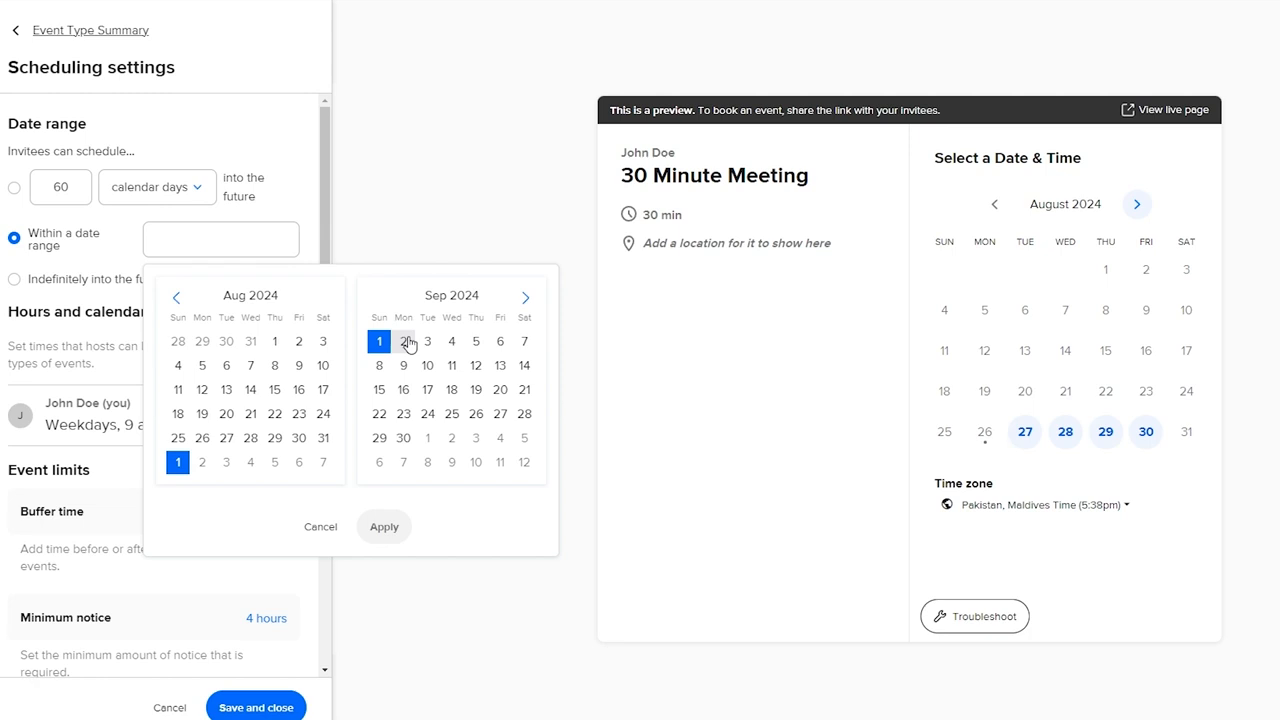
left_click(525, 345)
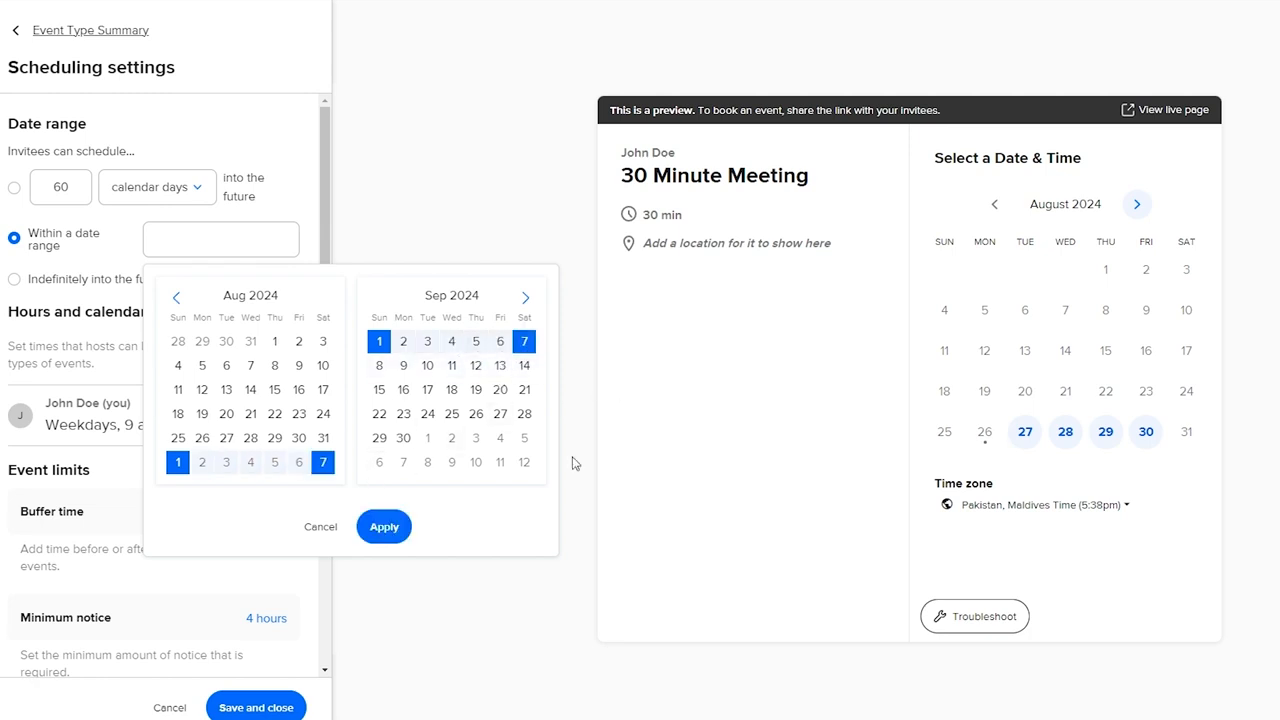
left_click(376, 529)
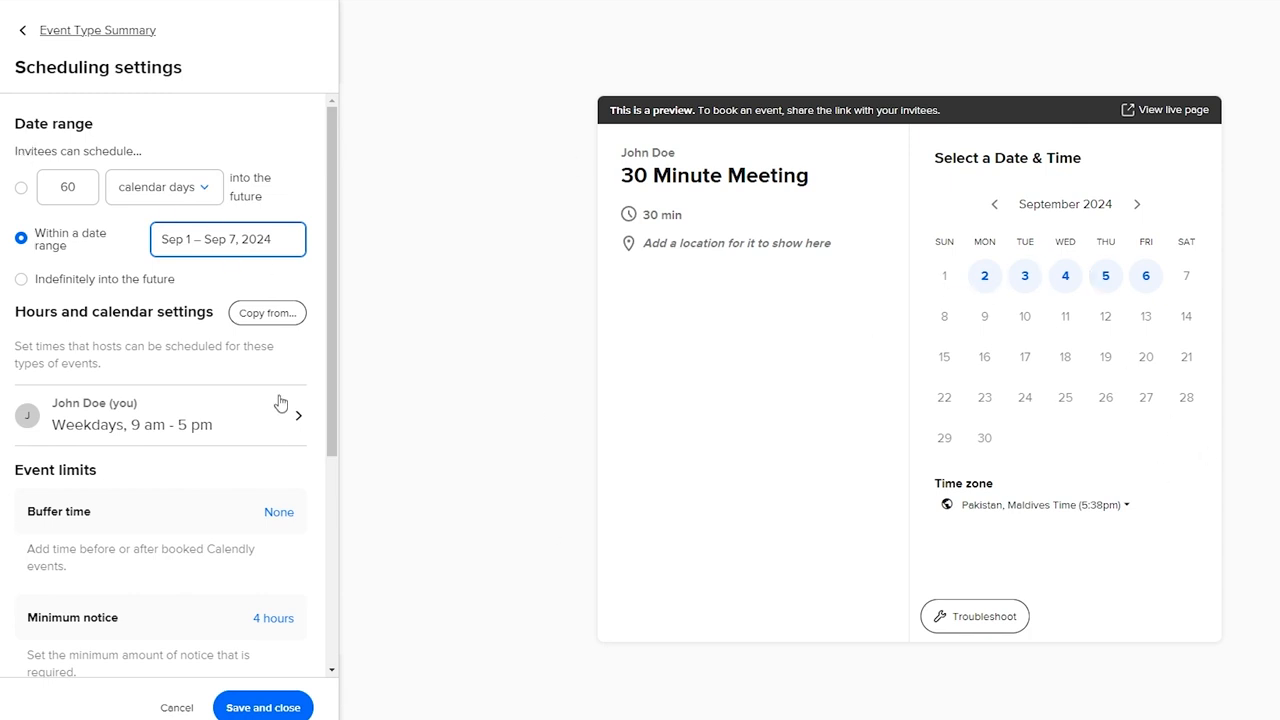
Step: Read the hours and calendar settings description, and open the host's available hours for this meeting
left_click(26, 311)
mouse_move(188, 312)
left_mouse_down()
mouse_move(238, 312)
mouse_move(213, 312)
left_mouse_up()
left_click(213, 312)
left_click_drag(17, 345, 80, 346)
left_click_drag(106, 346, 118, 346)
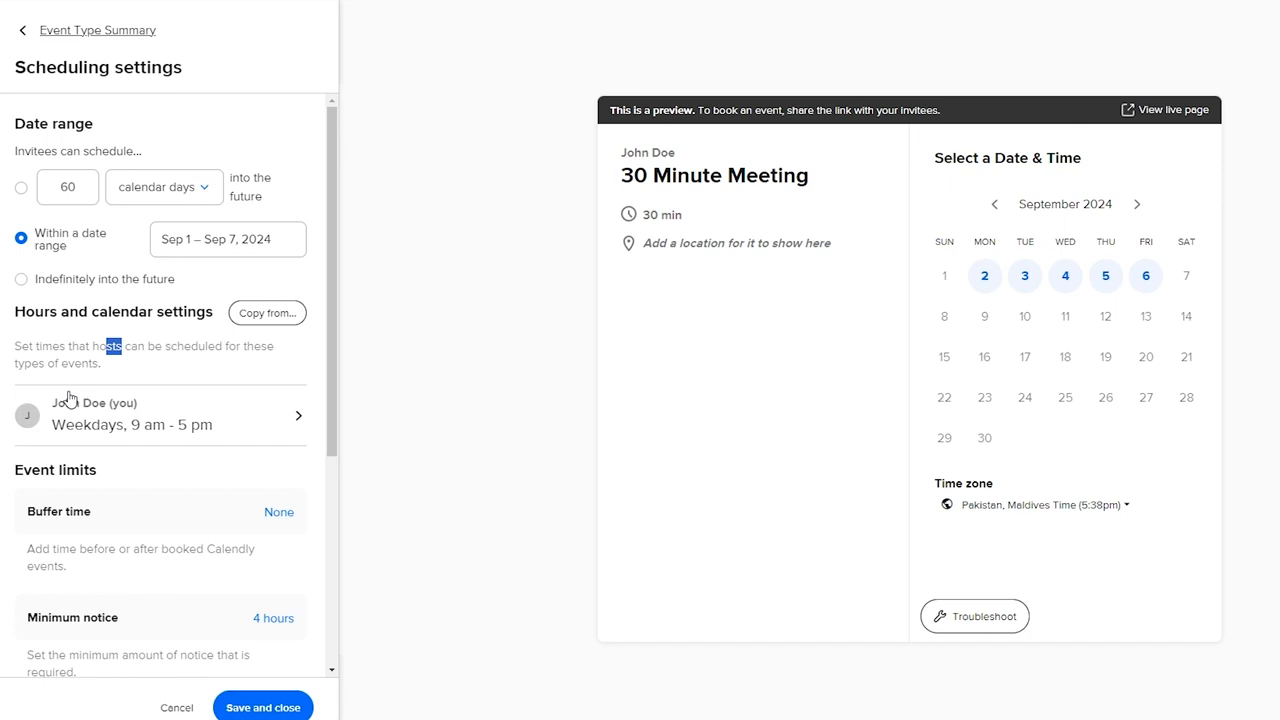
left_click(190, 437)
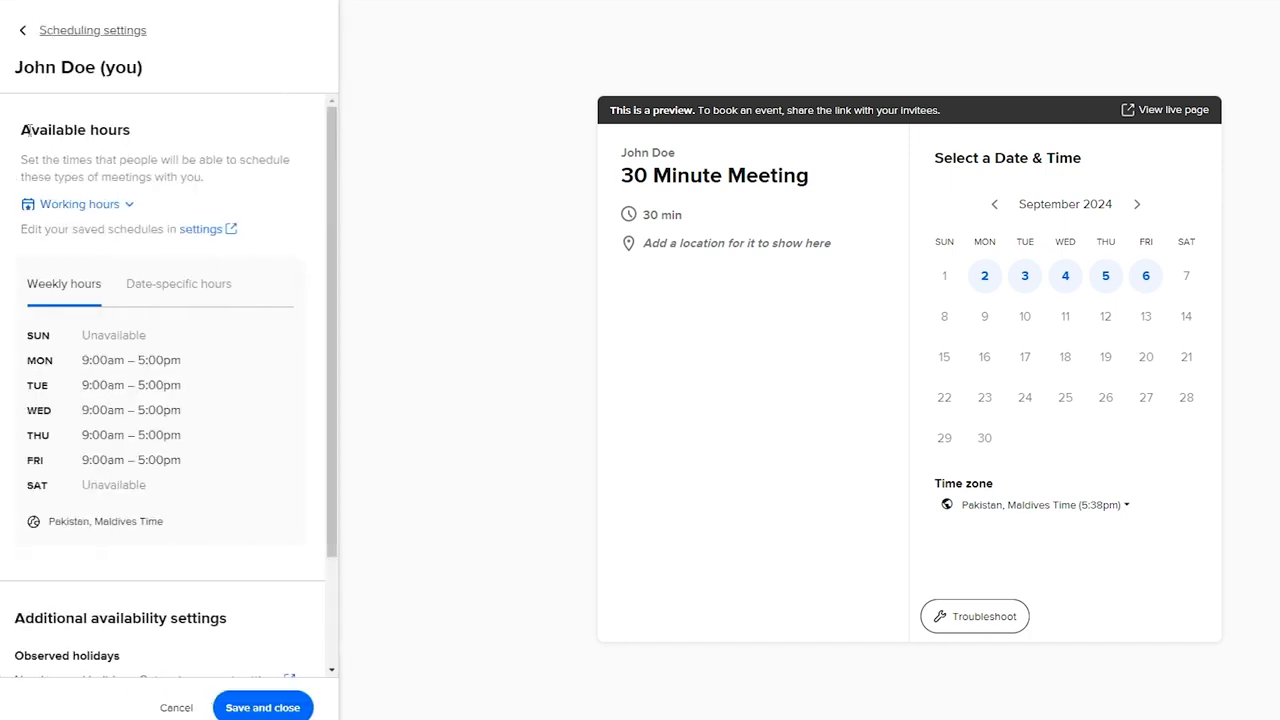
left_click_drag(23, 130, 117, 130)
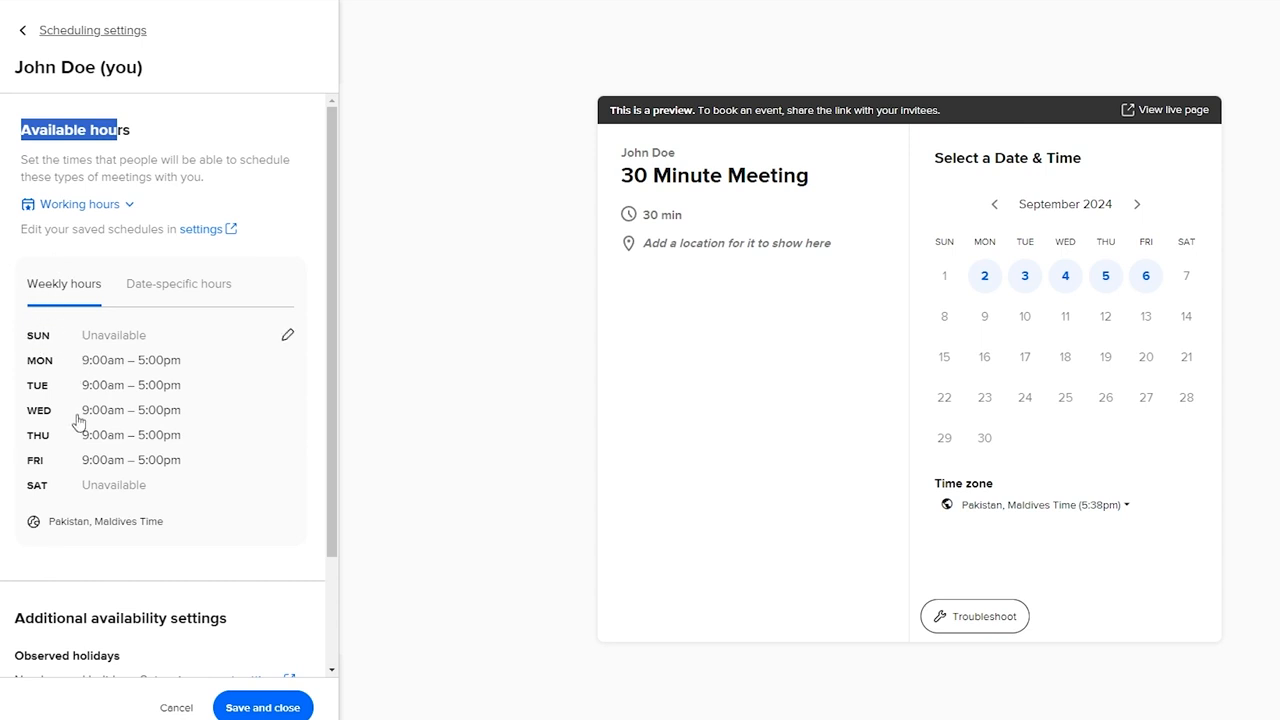
Step: Examine which event types an edit of the Working hours schedule can apply to, and dismiss the choice
left_click(287, 338)
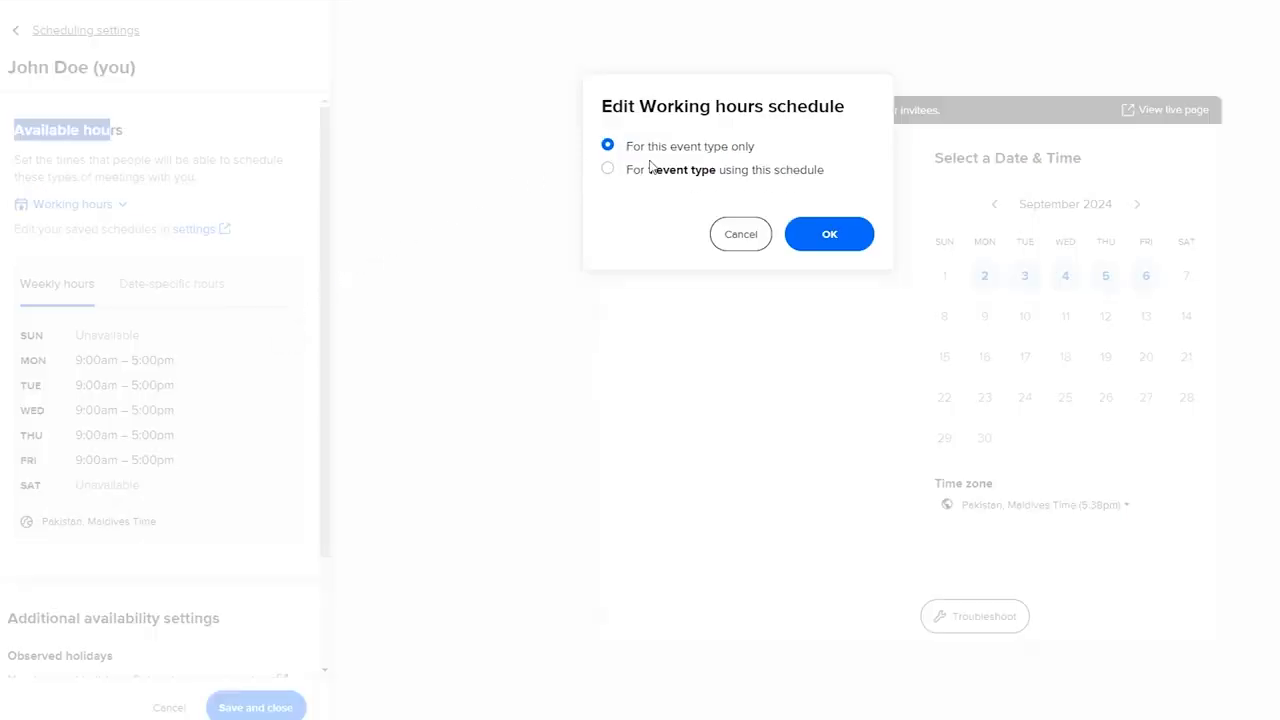
left_click_drag(634, 106, 804, 107)
left_click_drag(640, 148, 745, 155)
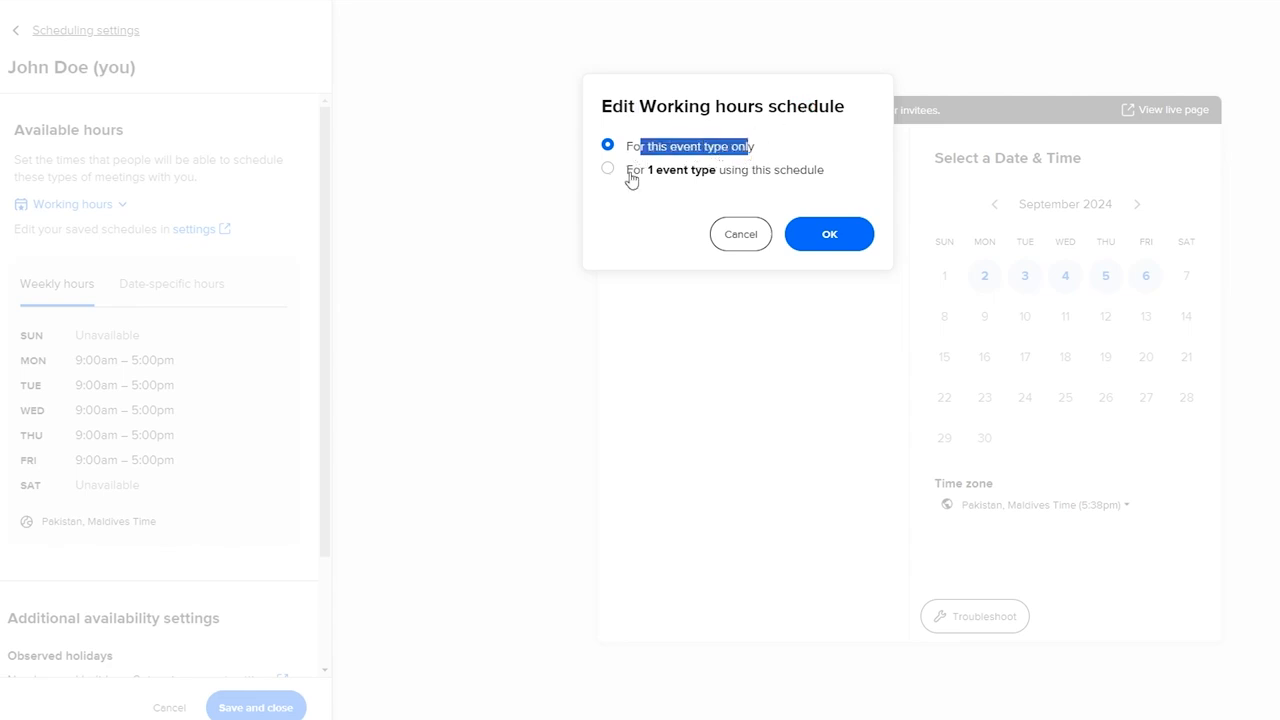
left_click_drag(634, 172, 797, 178)
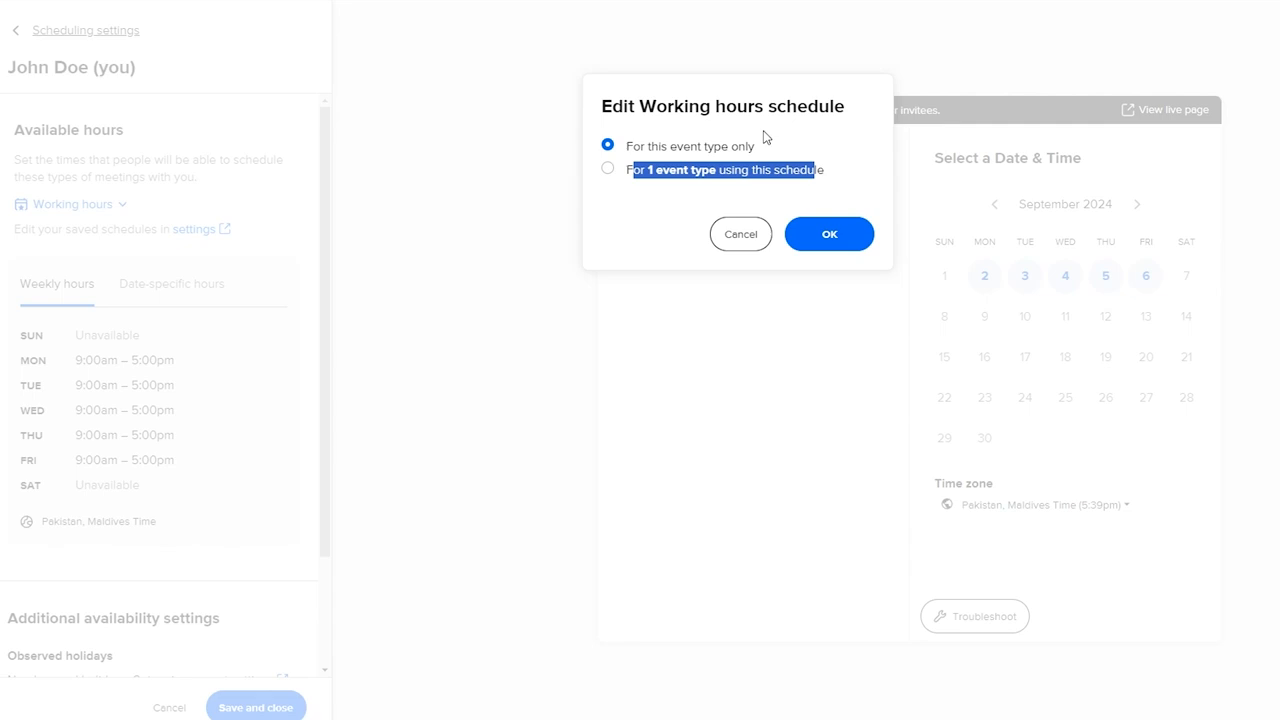
left_click_drag(683, 149, 716, 149)
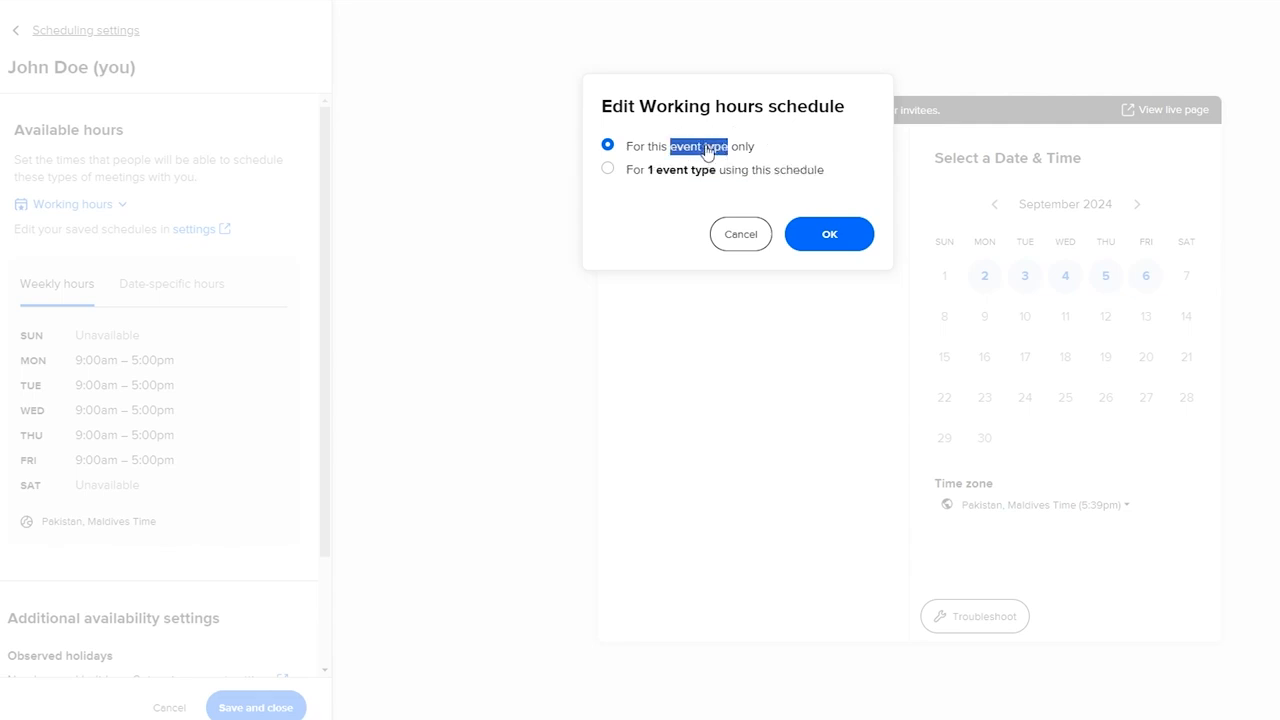
double_click(722, 148)
left_click(740, 234)
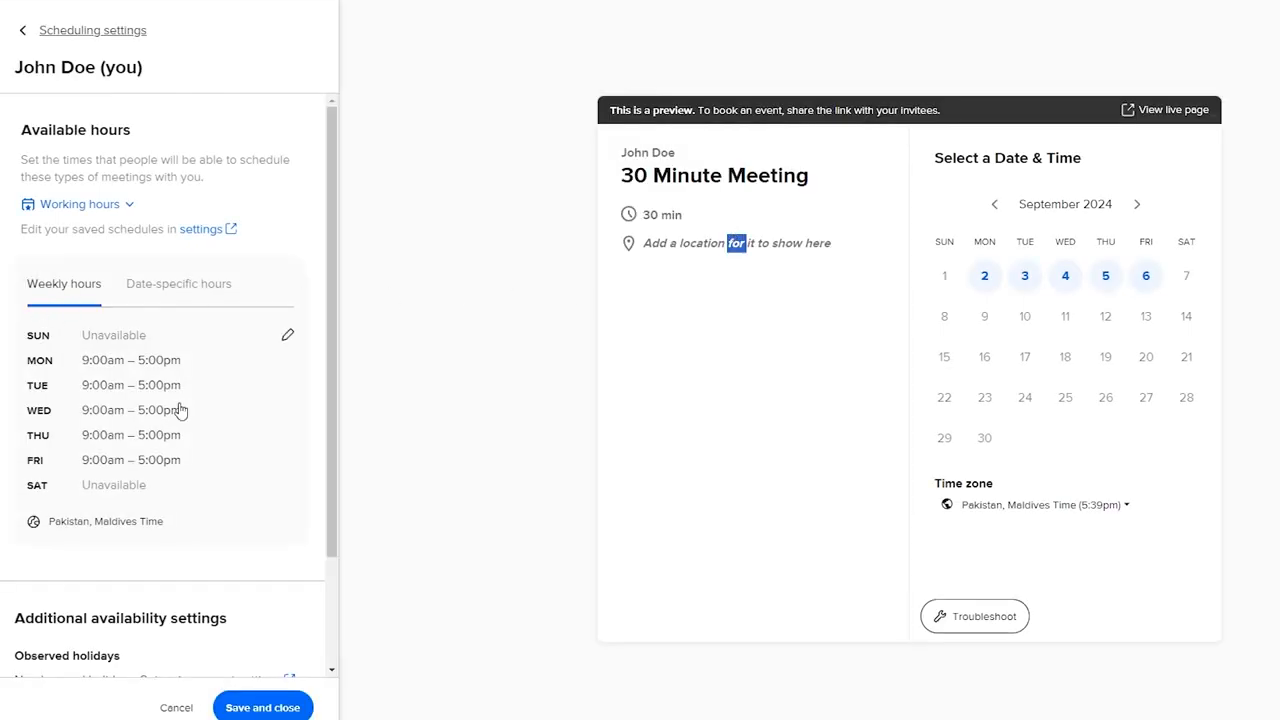
Step: Edit the Working hours schedule for this event type only, and make Sunday and Saturday available
left_click(286, 335)
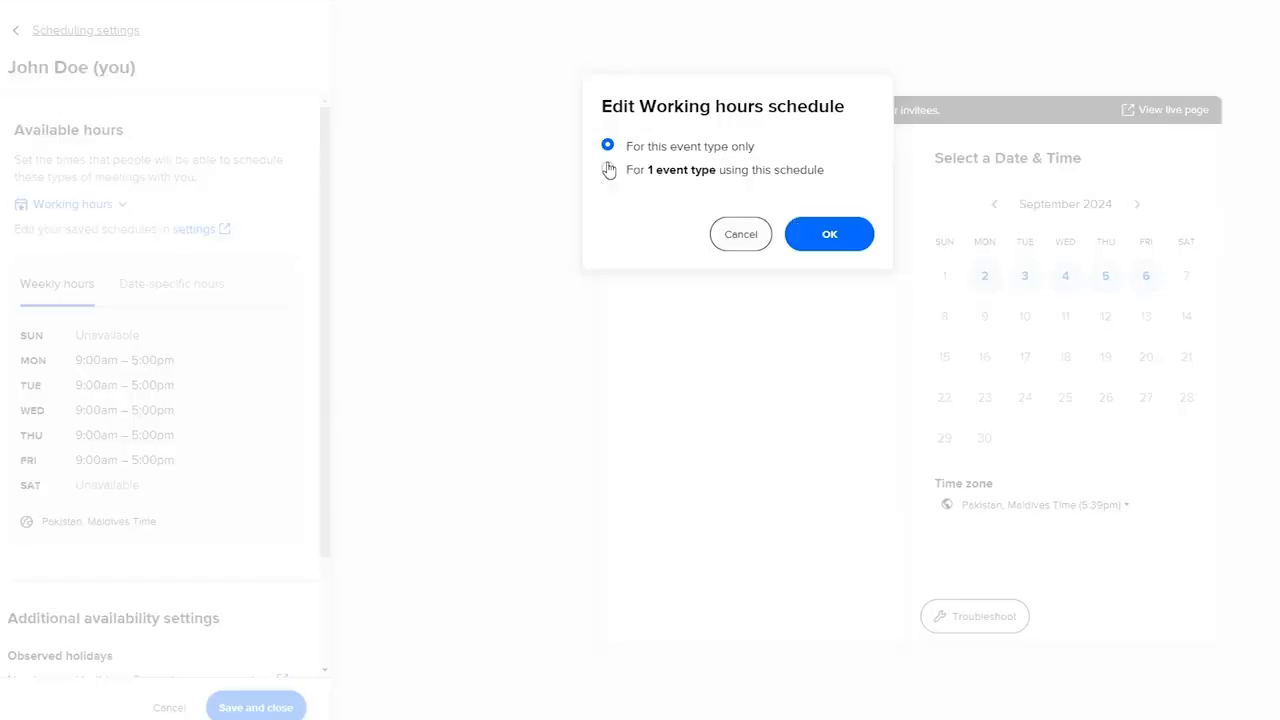
left_click(834, 246)
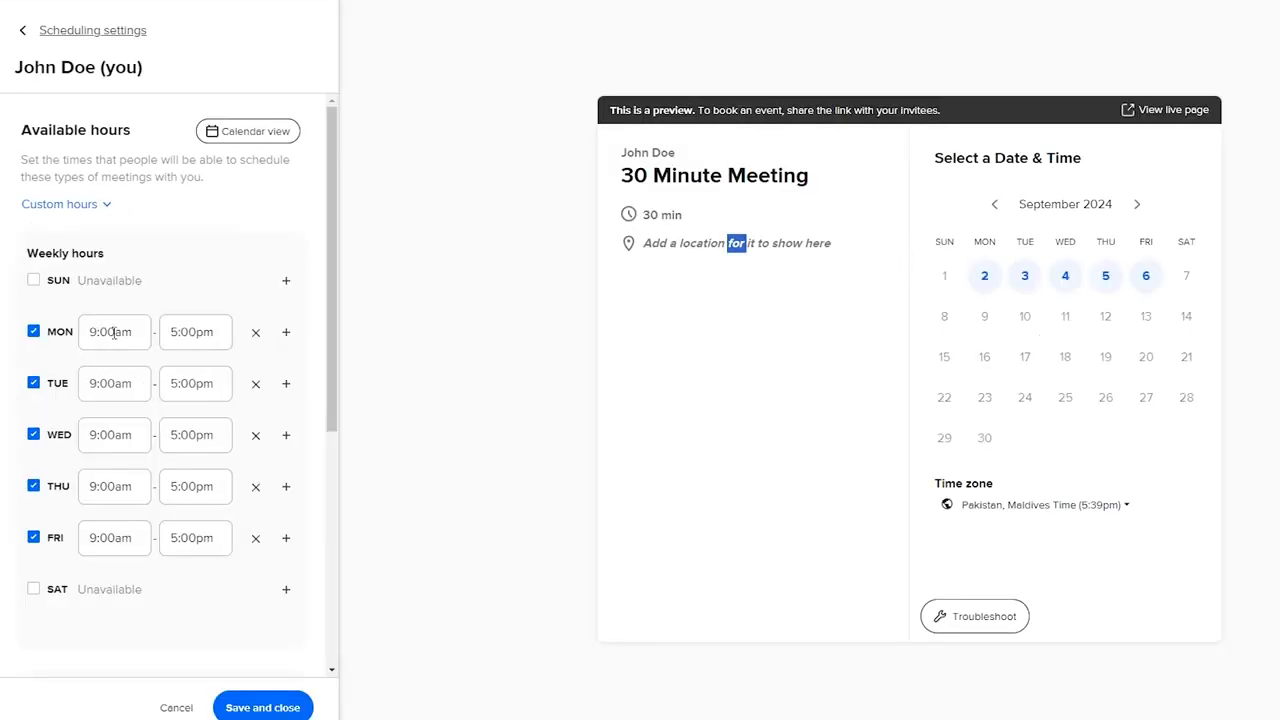
left_click_drag(134, 334, 97, 338)
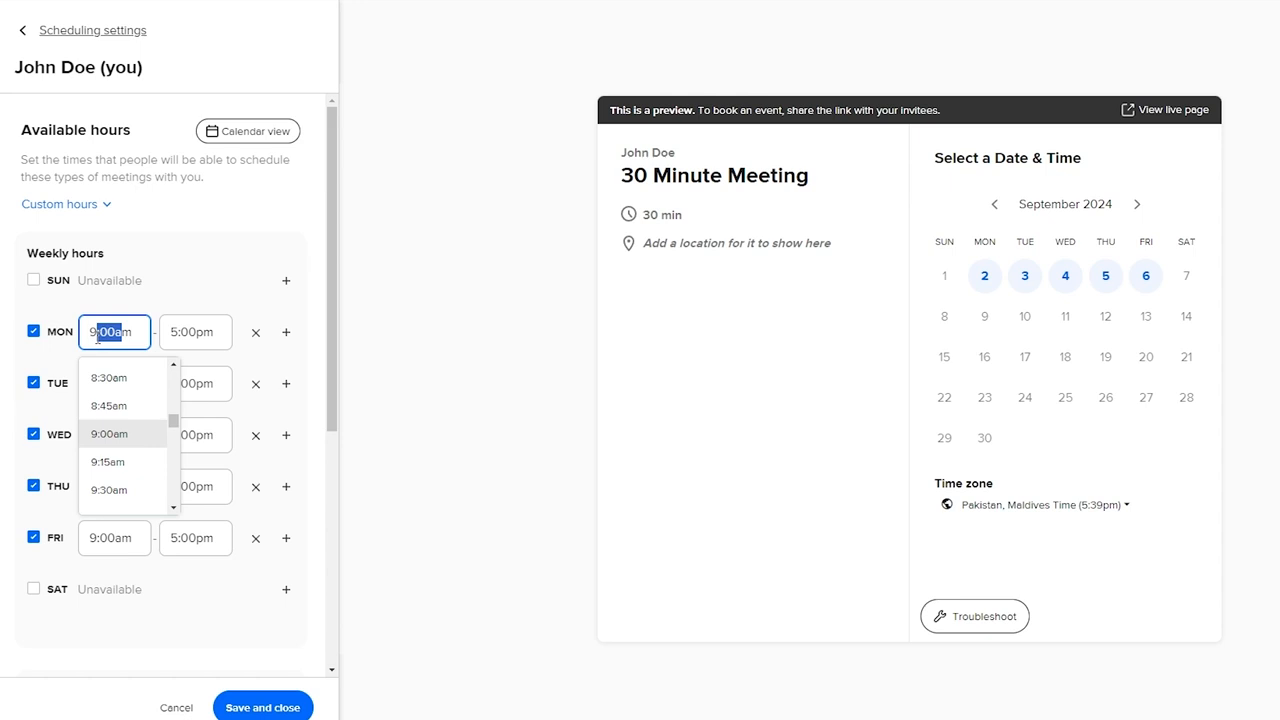
left_click(97, 336)
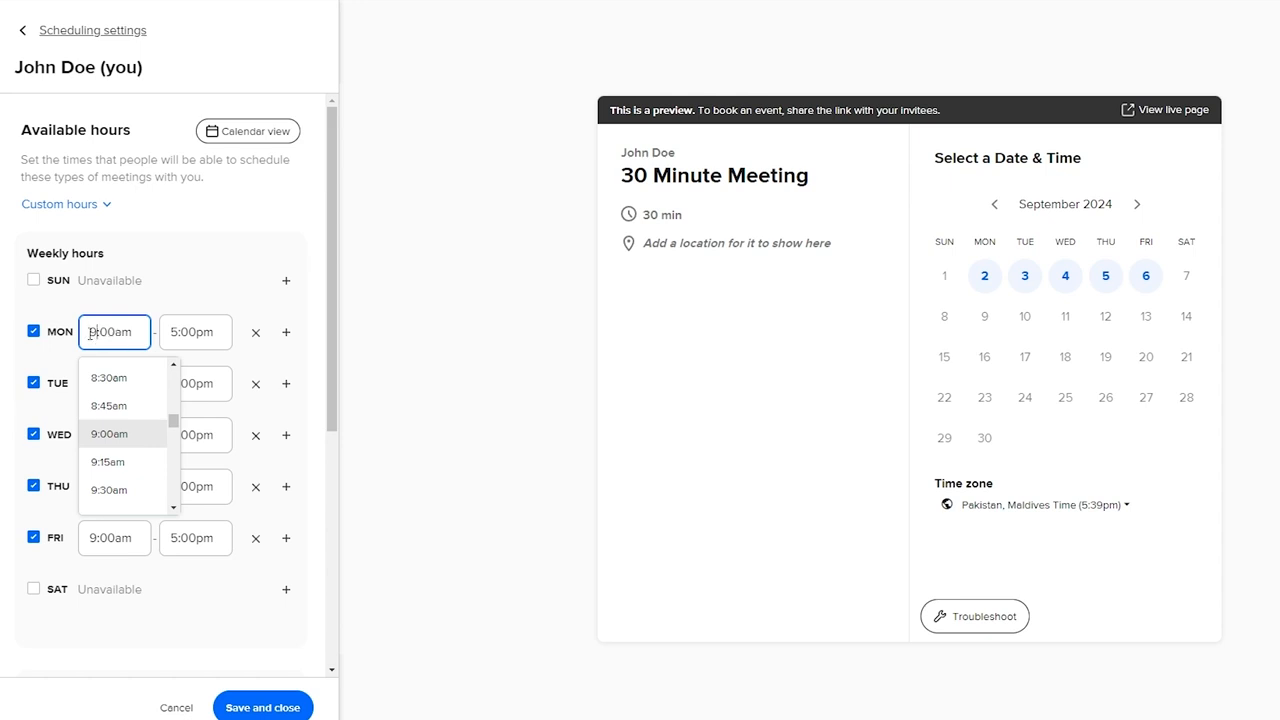
left_click(33, 284)
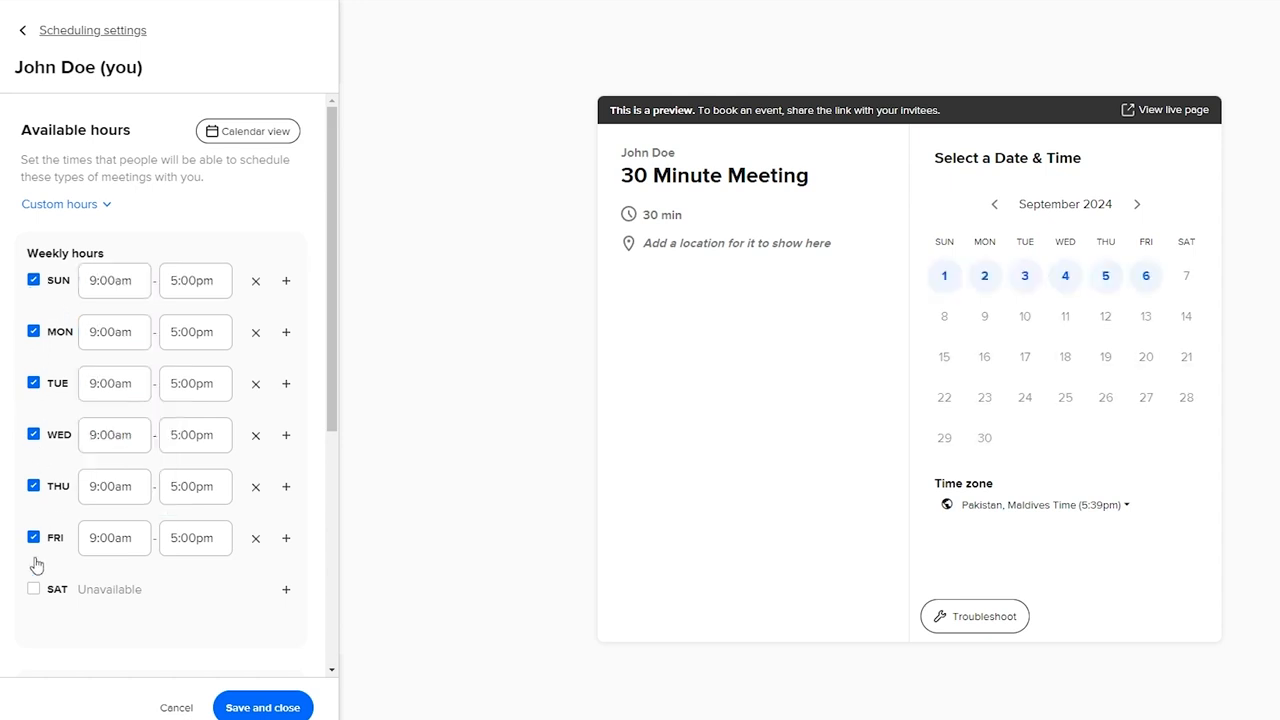
left_click(34, 592)
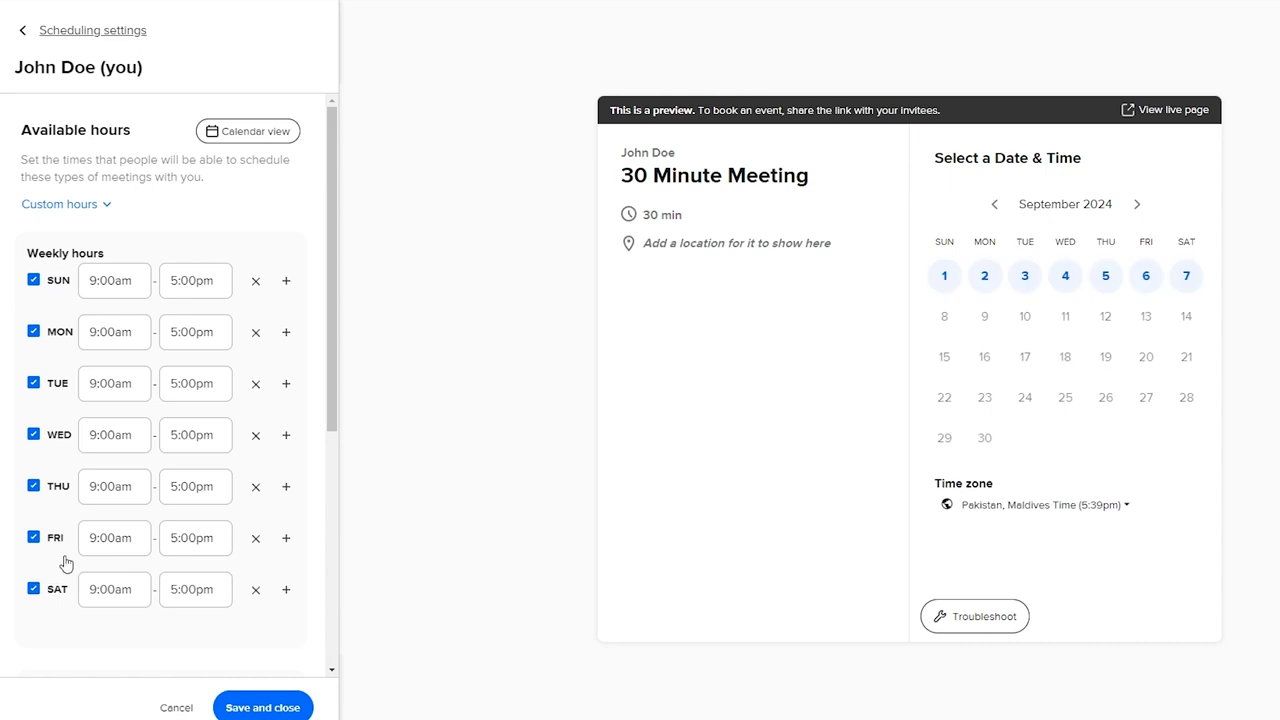
Step: Set Sunday's available hours to 12:00pm – 3:00pm
left_click(93, 283)
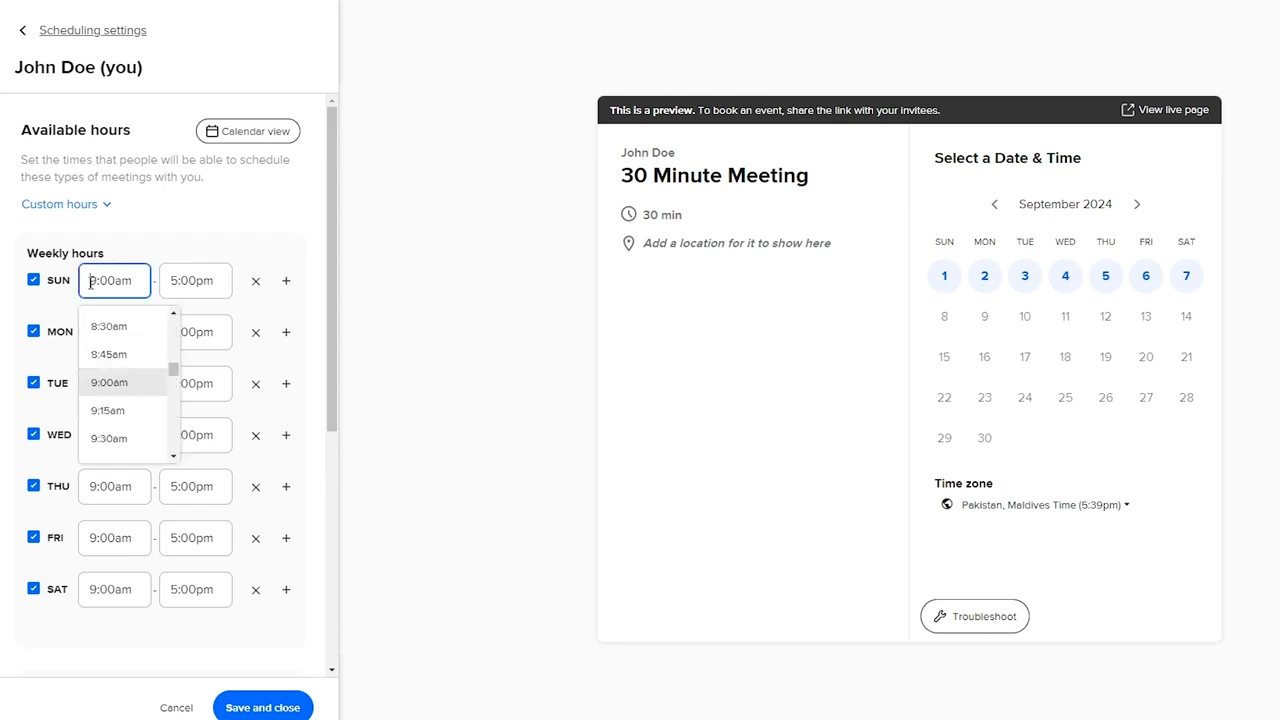
scroll(112, 388, "down", 2)
scroll(115, 388, "down", 4)
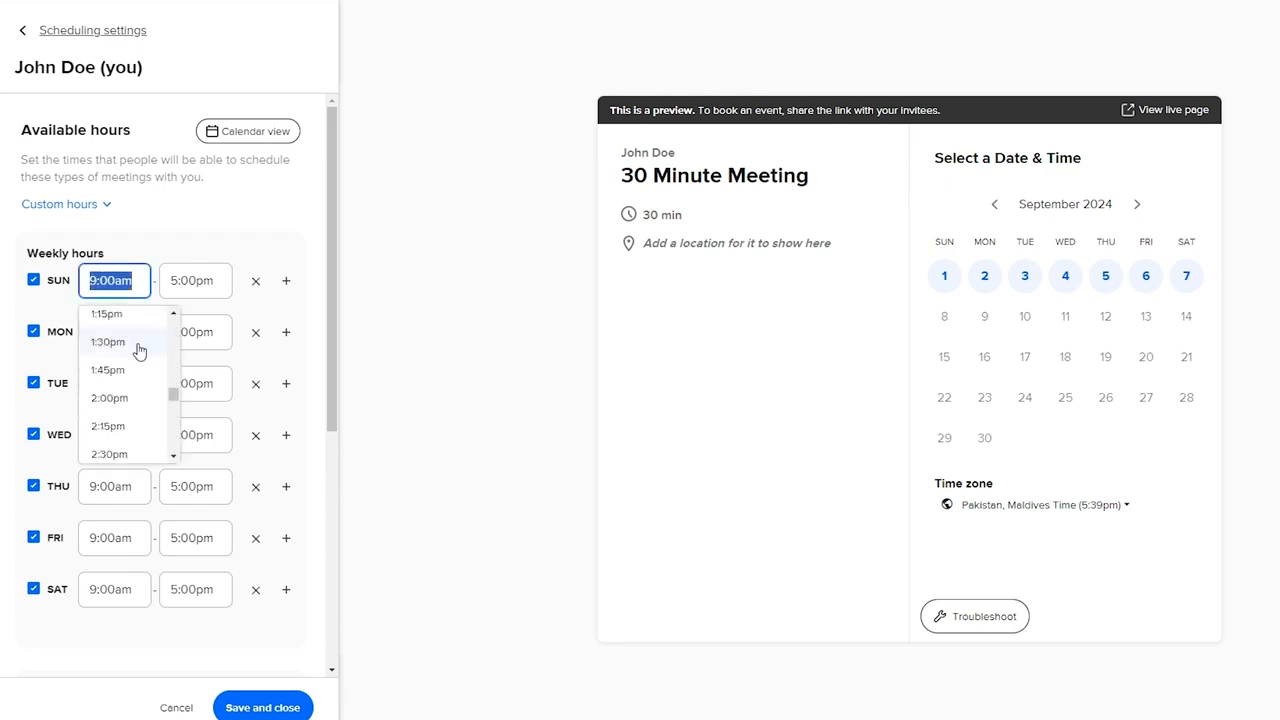
scroll(130, 400, "up", 1)
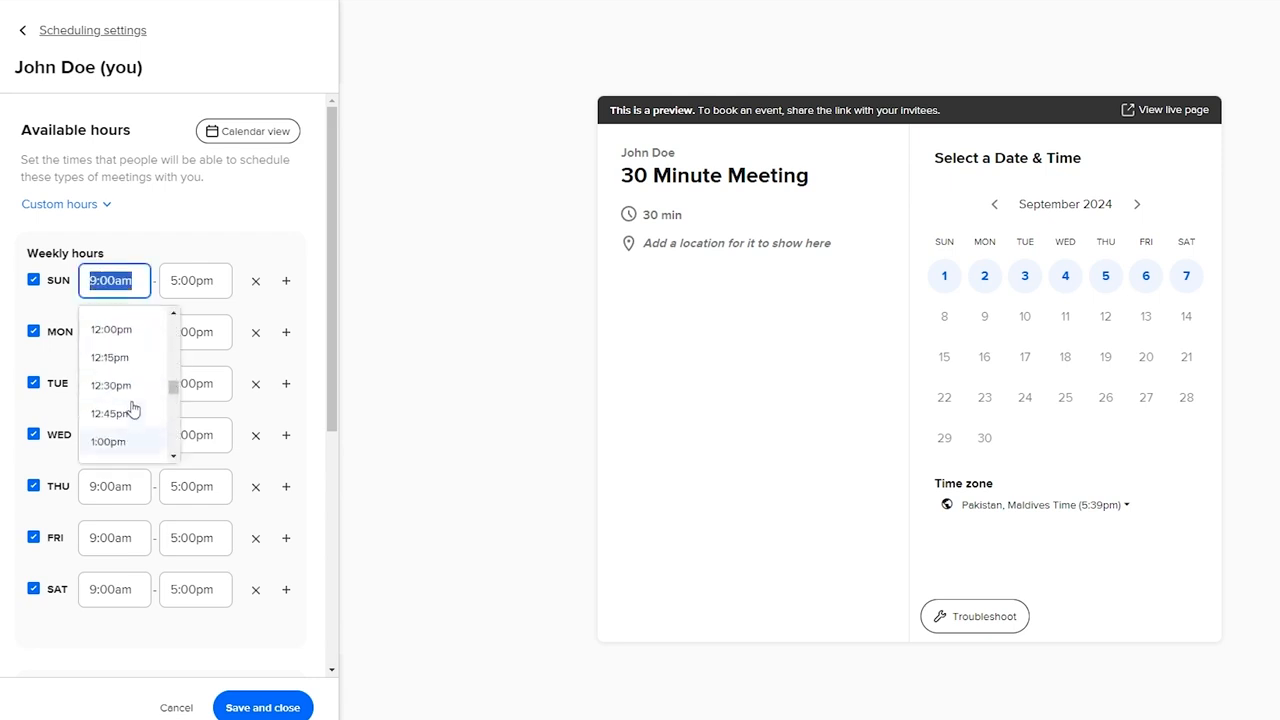
left_click(134, 338)
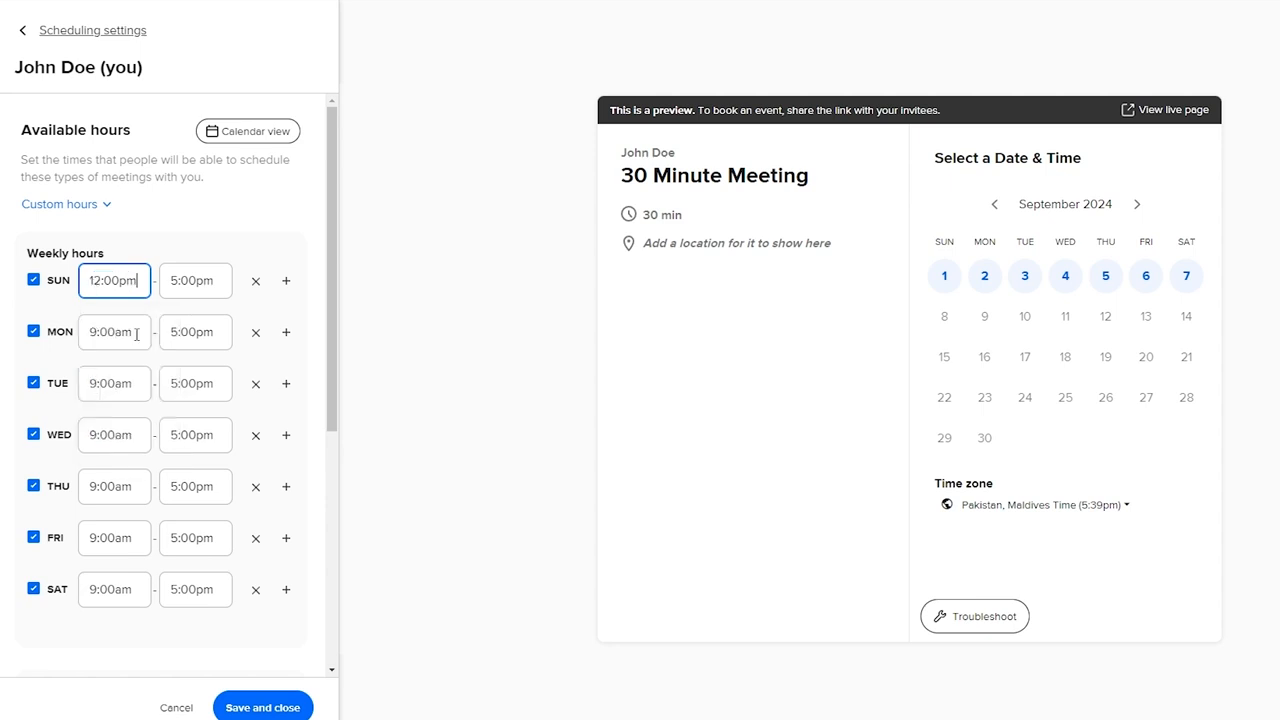
left_click(177, 283)
left_click(206, 394)
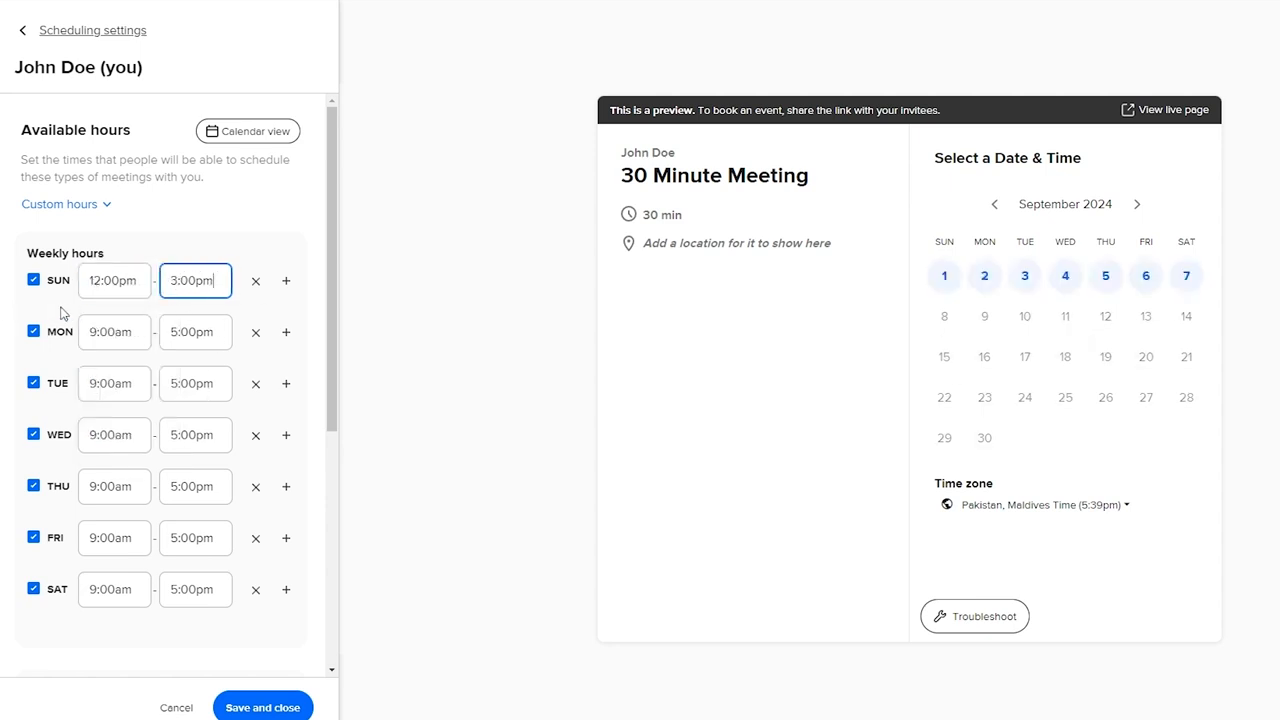
Step: Set Saturday's available hours to 12:00pm – 3:00pm
left_click(112, 590)
scroll(105, 570, "down", 4)
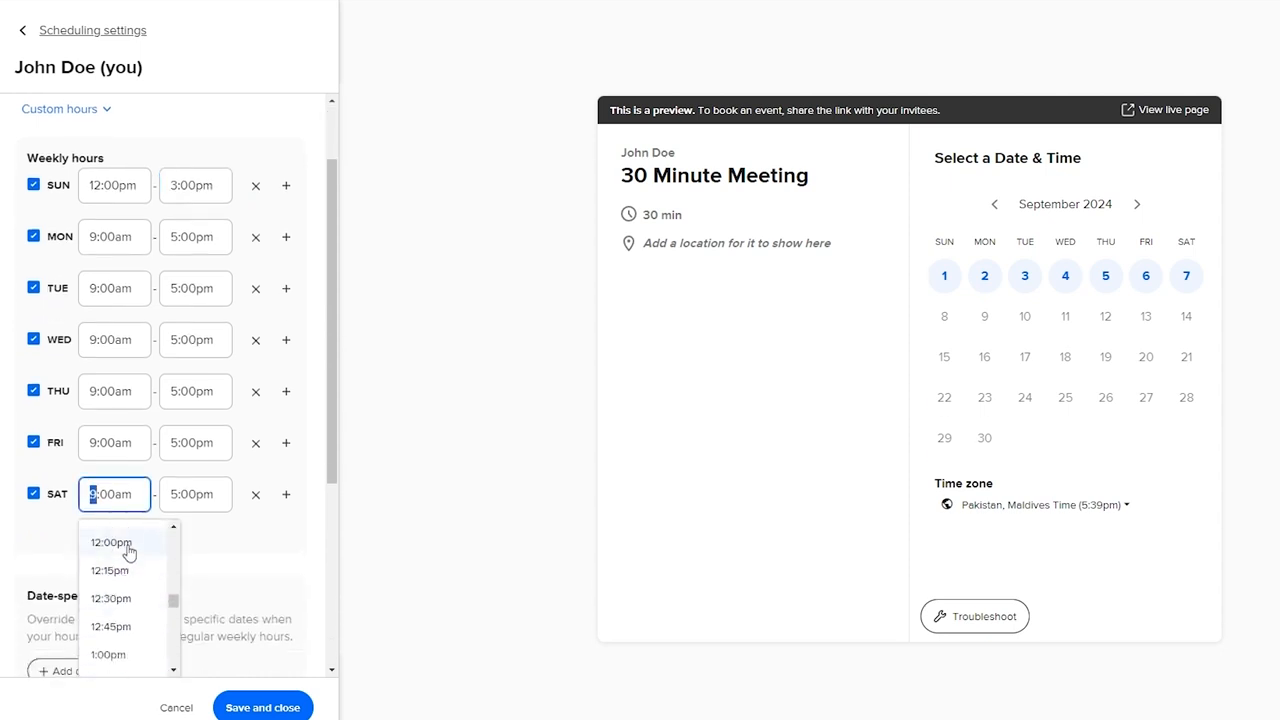
left_click(165, 548)
left_click(181, 494)
left_click(177, 494)
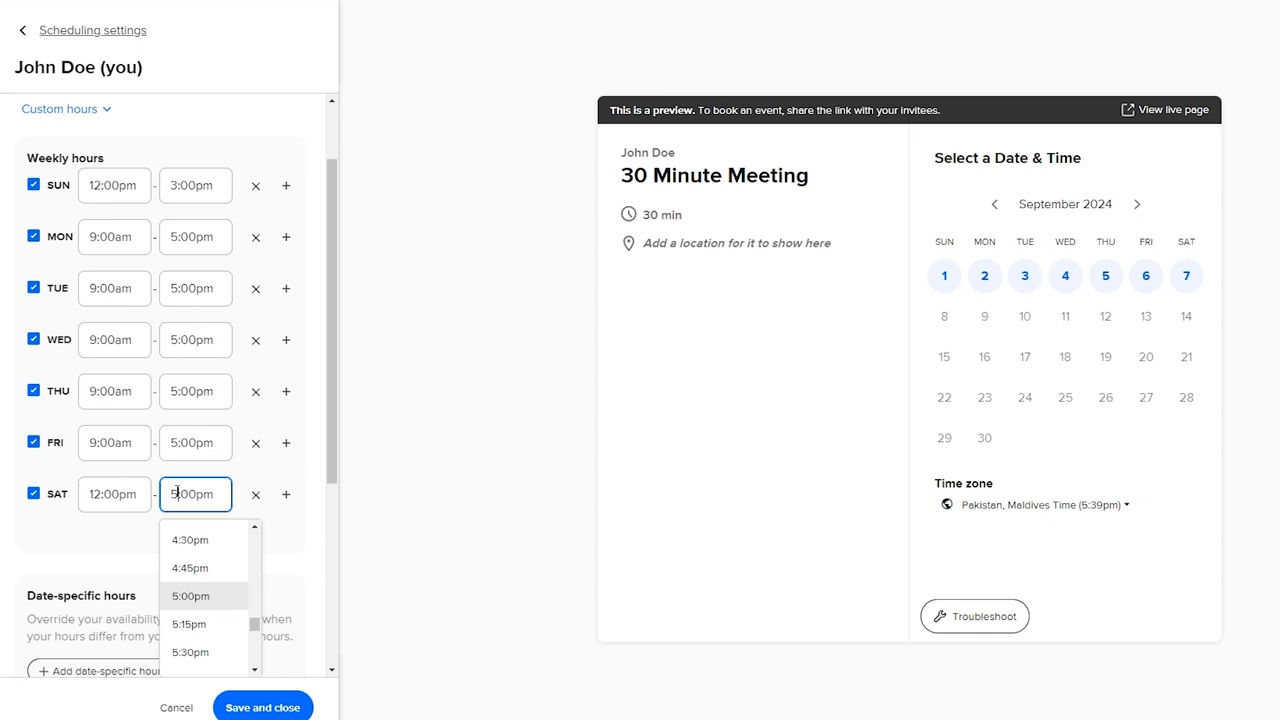
key("BackSpace")
type("3")
left_click(193, 602)
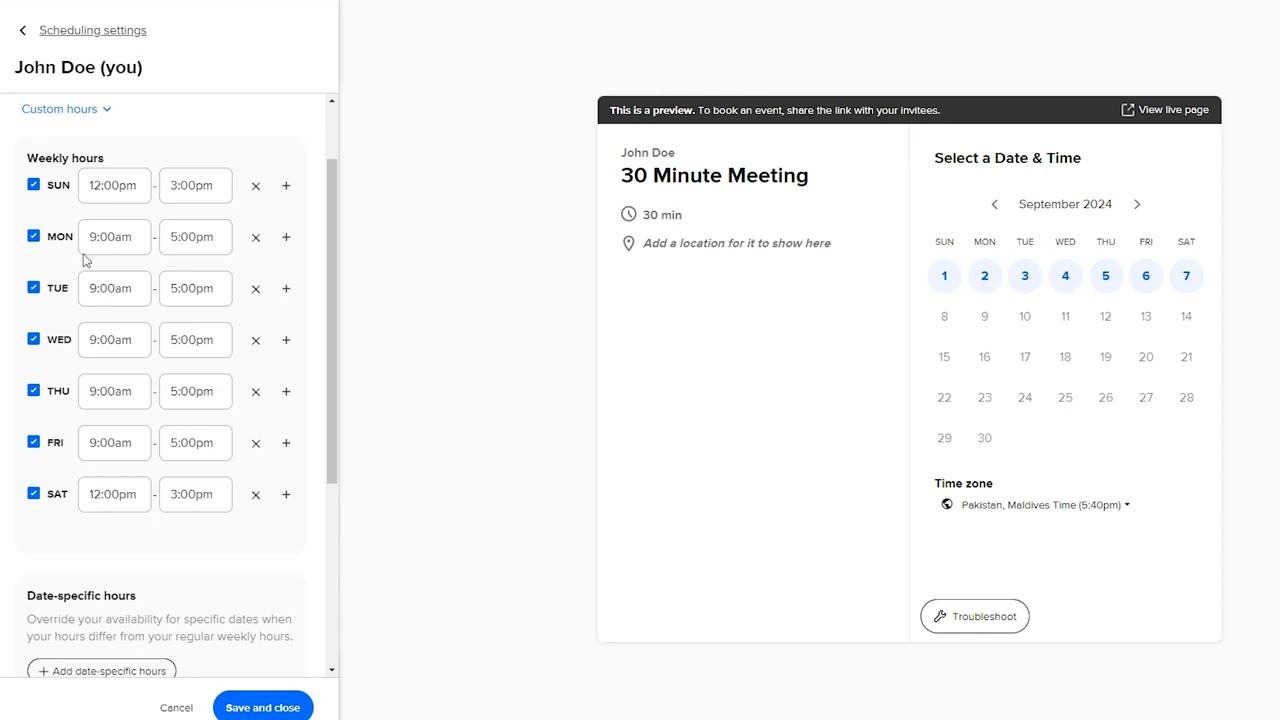
Step: Review the customized weekly hours and the Date-specific hours section below them
left_click(93, 497)
left_click_drag(103, 497, 186, 500)
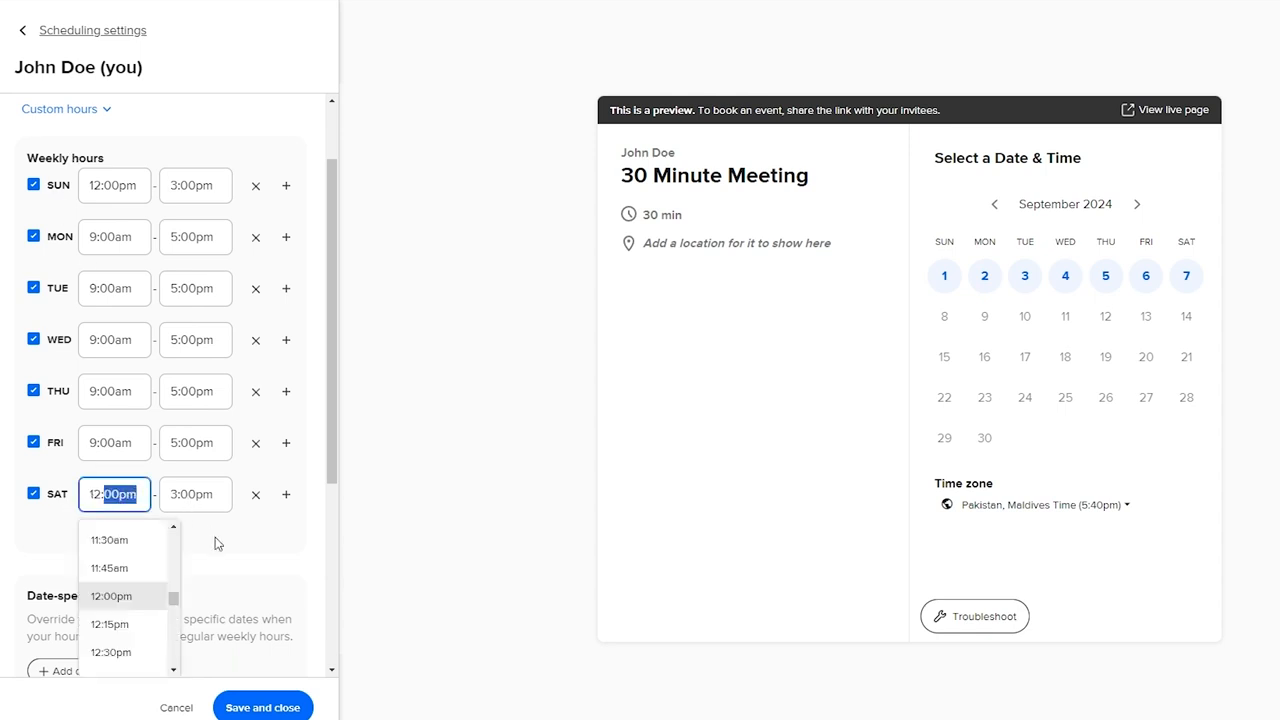
left_click(252, 520)
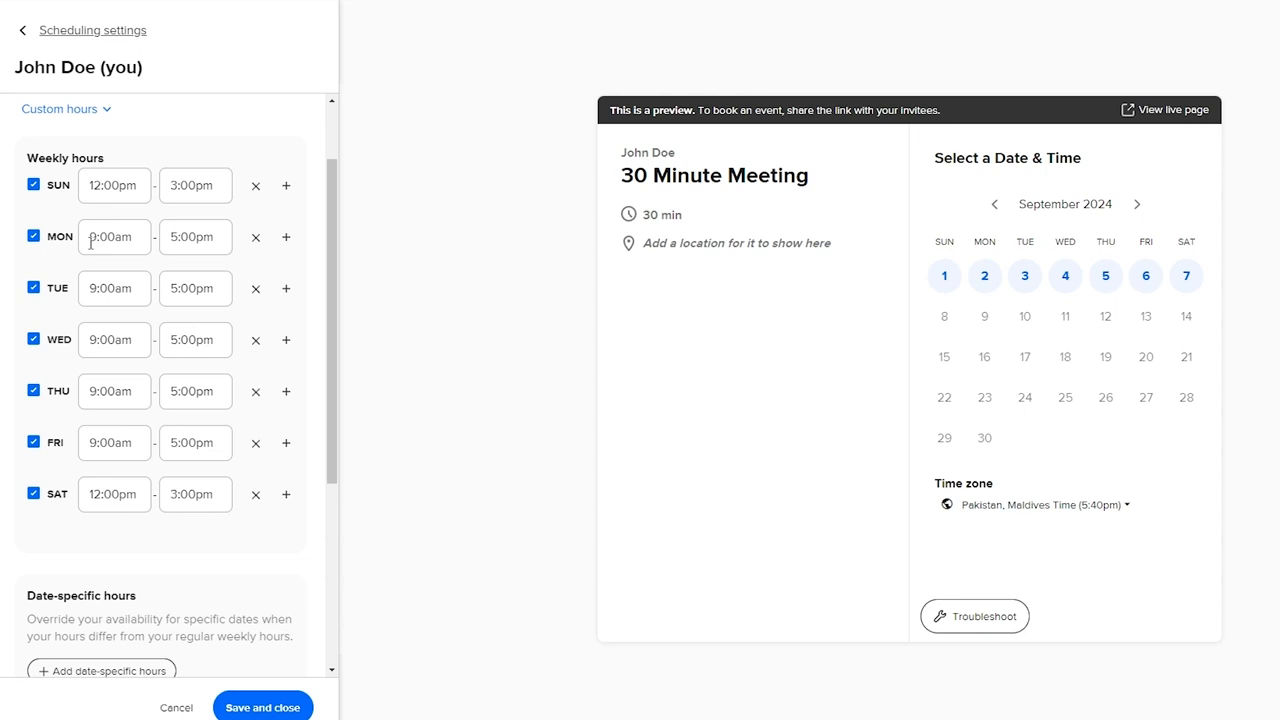
scroll(180, 430, "down", 2)
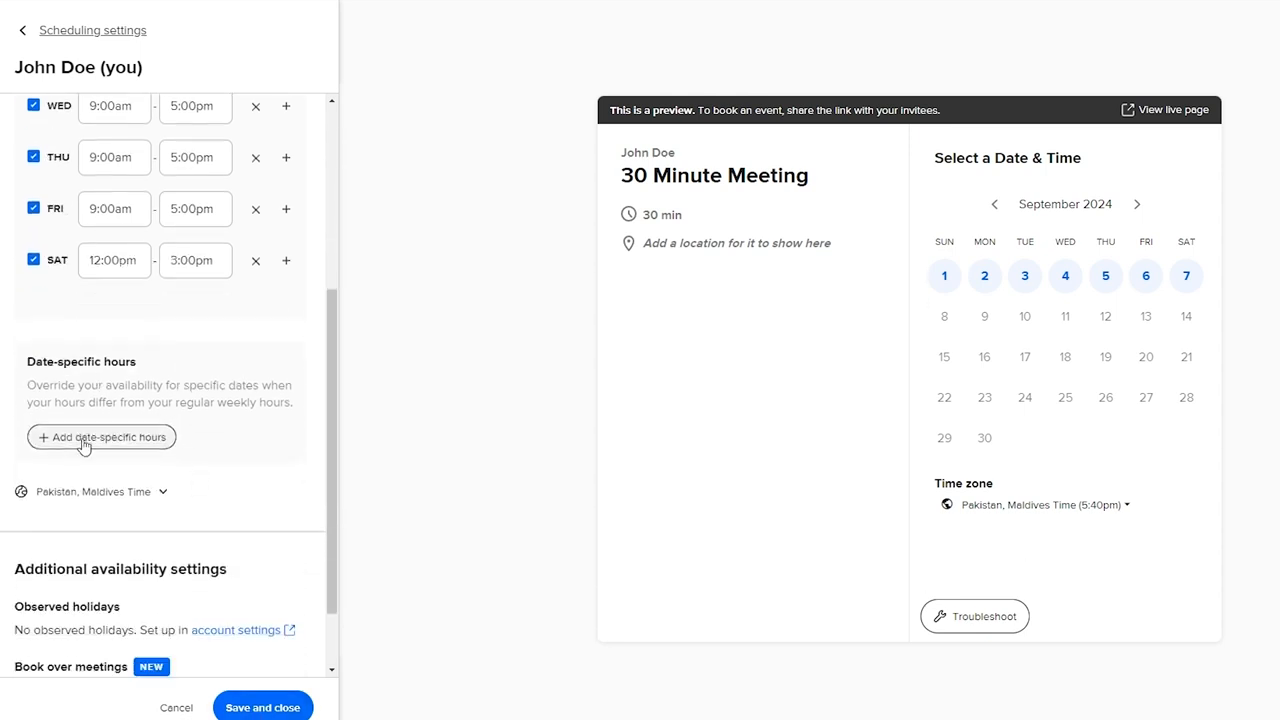
left_click_drag(27, 361, 137, 362)
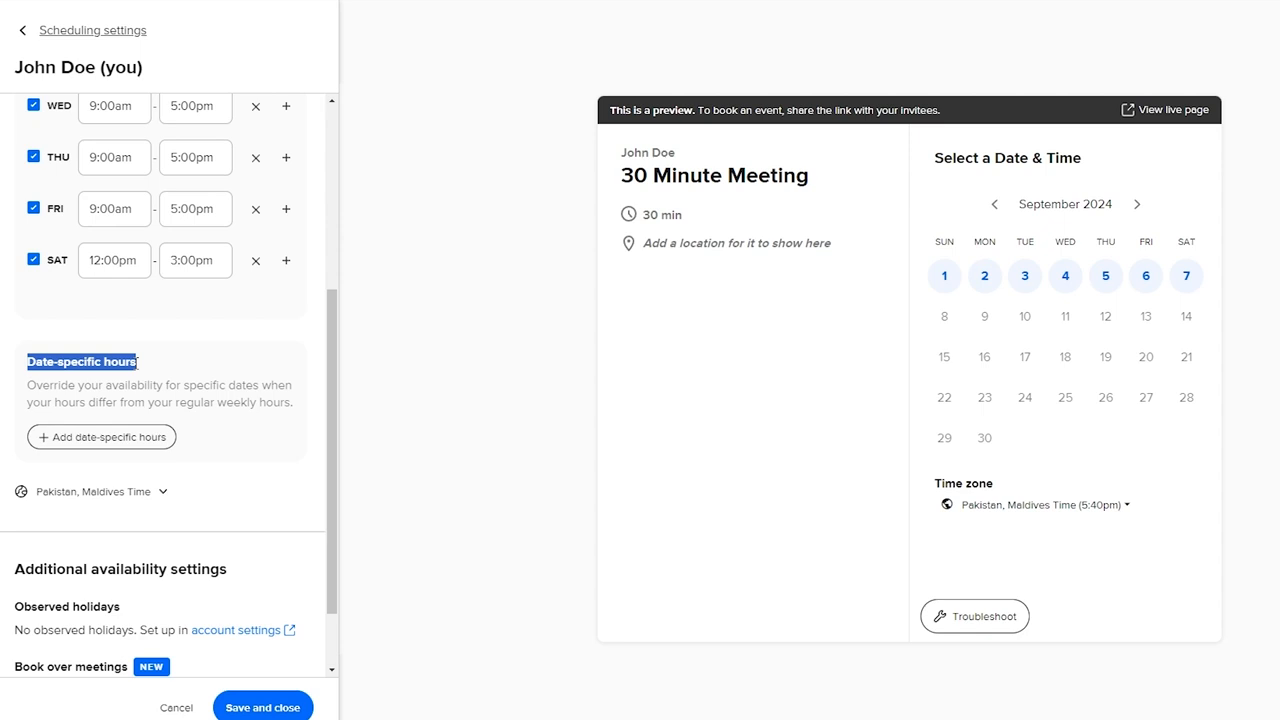
left_click(162, 363)
scroll(150, 371, "up", 3)
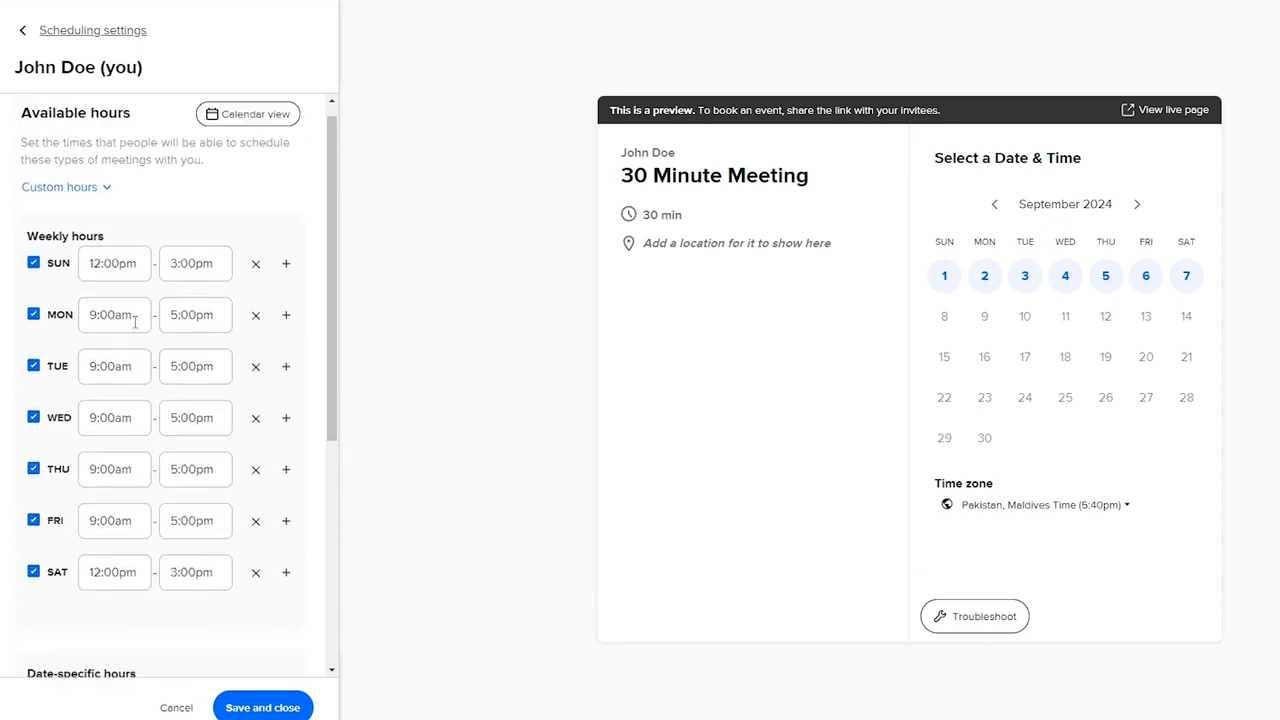
Step: Add date-specific hours of 12:00pm – 3:00pm for August 31, 2024
scroll(135, 322, "down", 3)
scroll(135, 322, "down", 2)
left_click(112, 360)
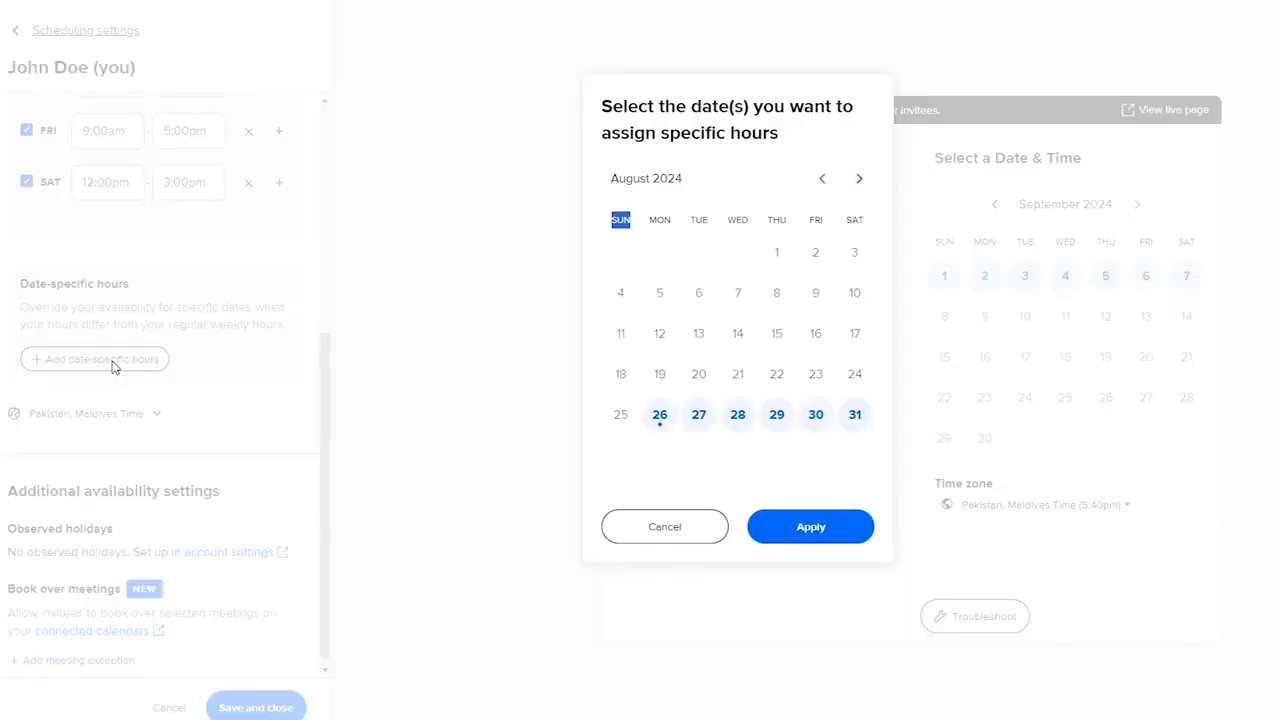
left_click(604, 234)
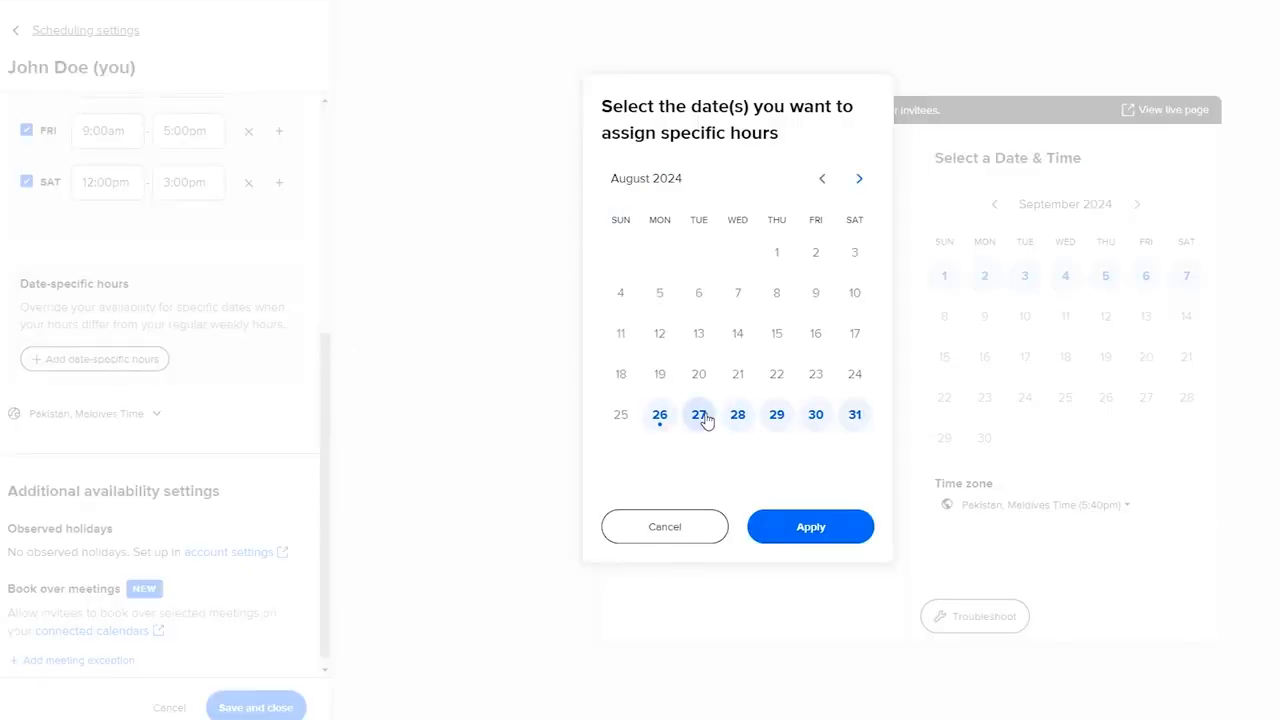
left_click(862, 428)
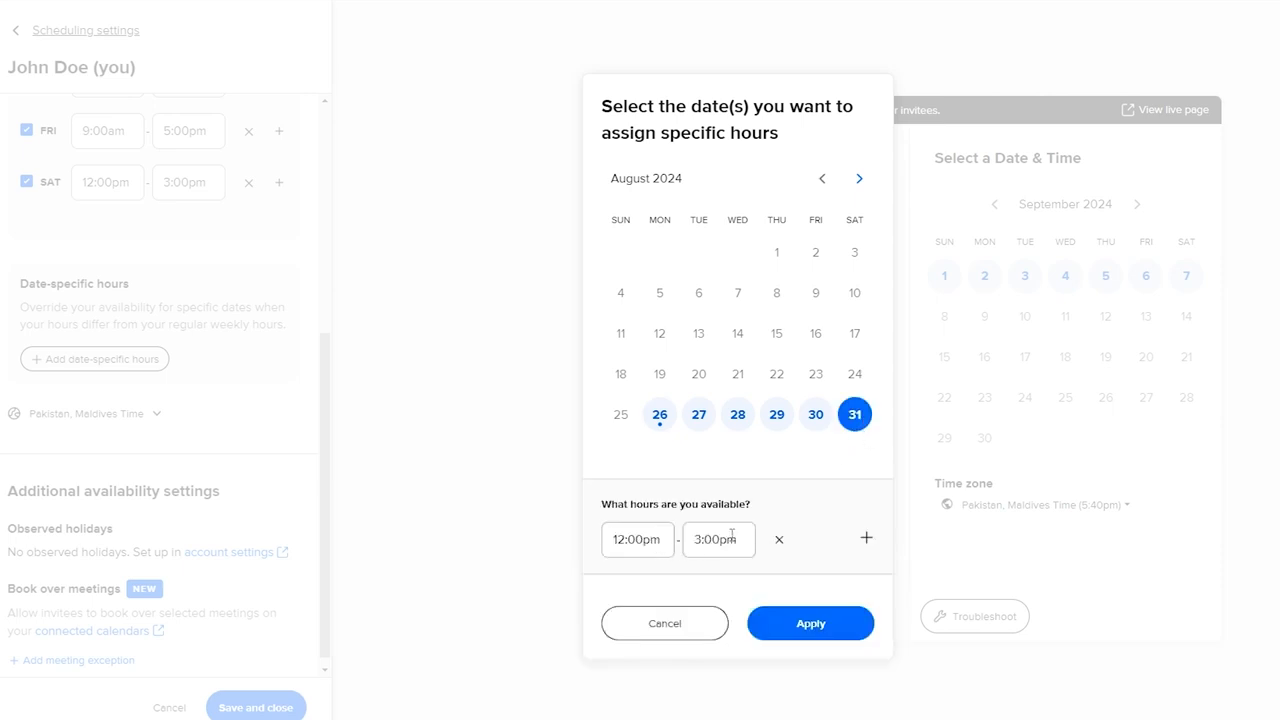
left_click(832, 634)
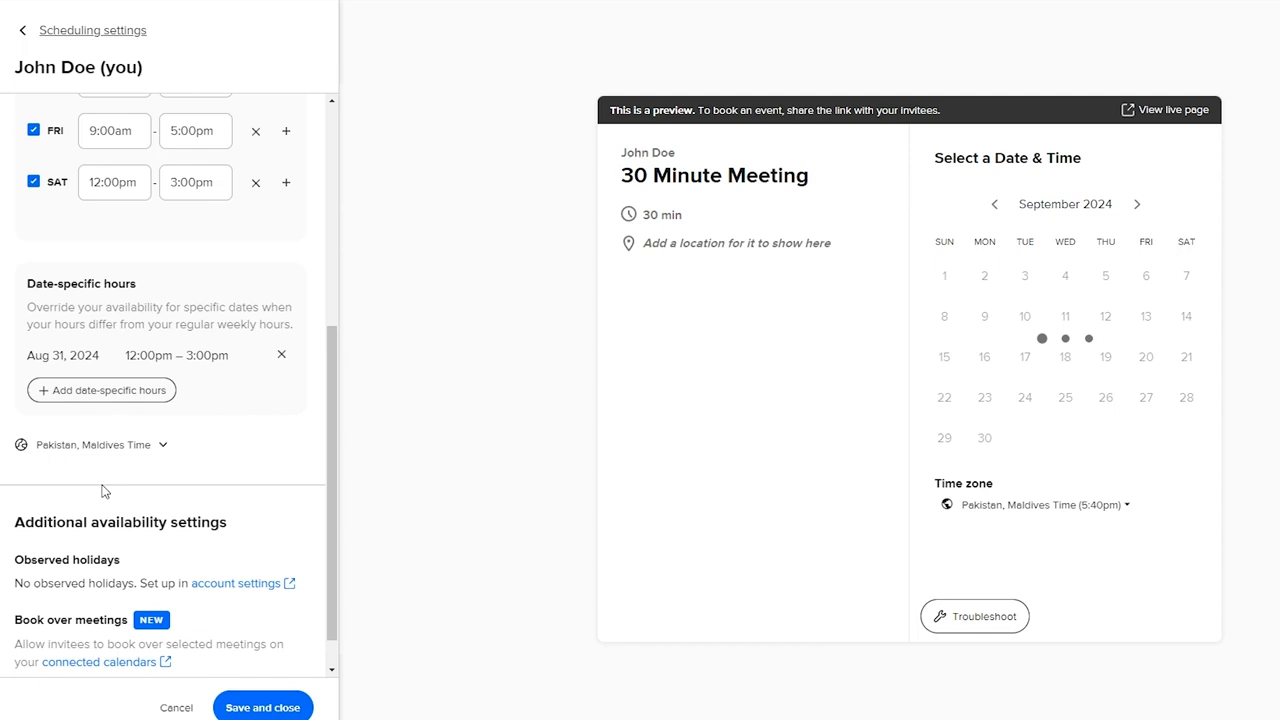
Step: Review the Additional availability settings, covering observed holidays and Book over meetings
scroll(103, 491, "down", 1)
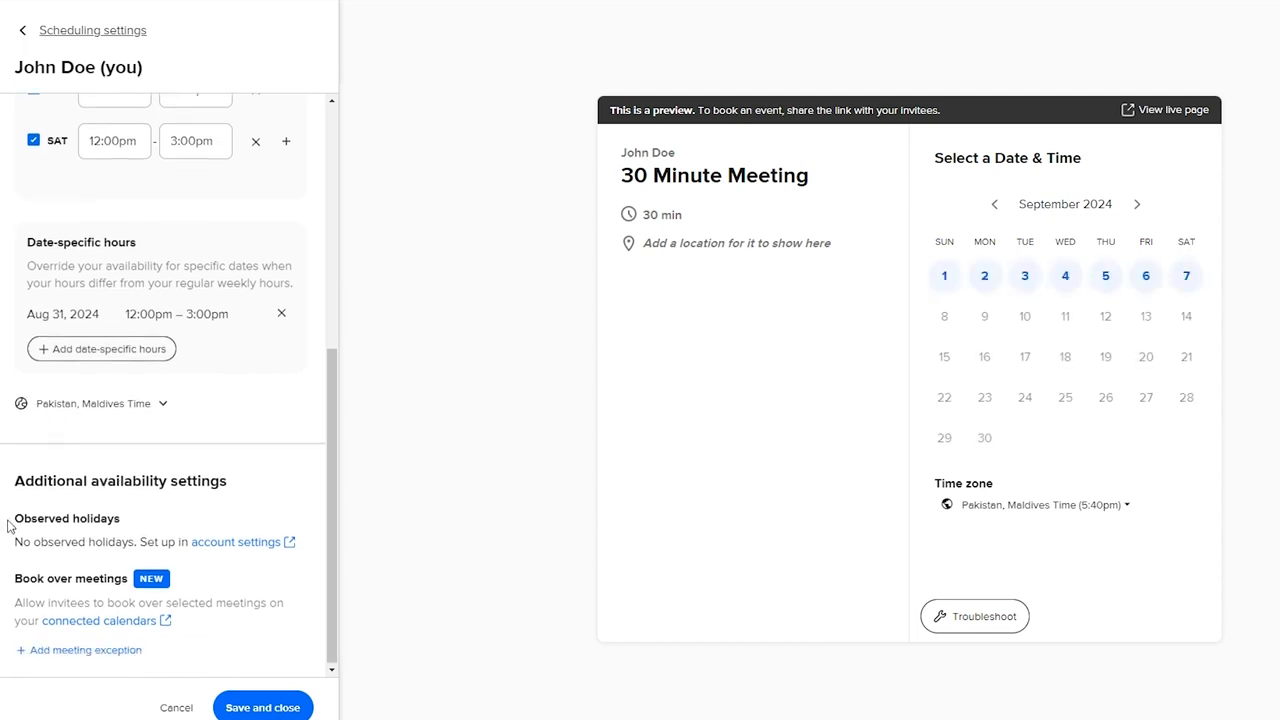
left_click_drag(17, 518, 124, 530)
left_click(126, 530)
left_click_drag(147, 541, 179, 537)
left_click(179, 537)
left_click_drag(51, 578, 100, 580)
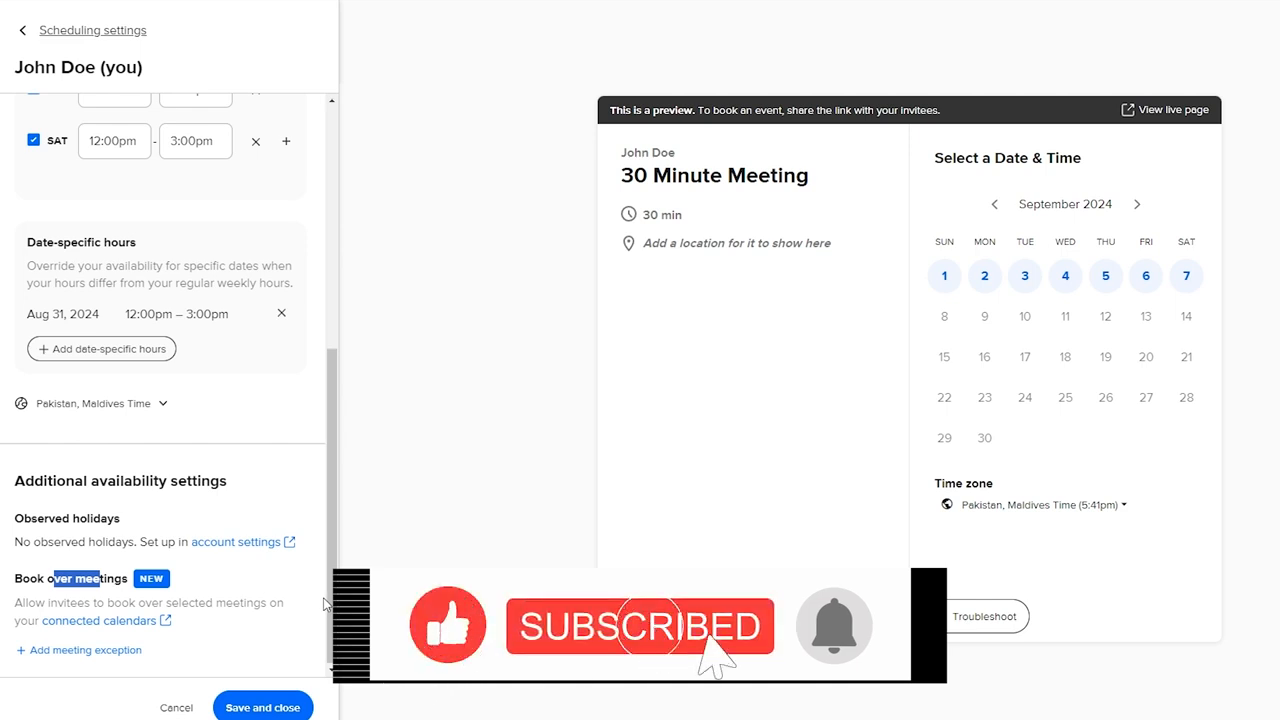
Step: Save the customized availability and leave the 30 Minute Meeting editor for the event types list
scroll(323, 603, "up", 4)
left_click(300, 707)
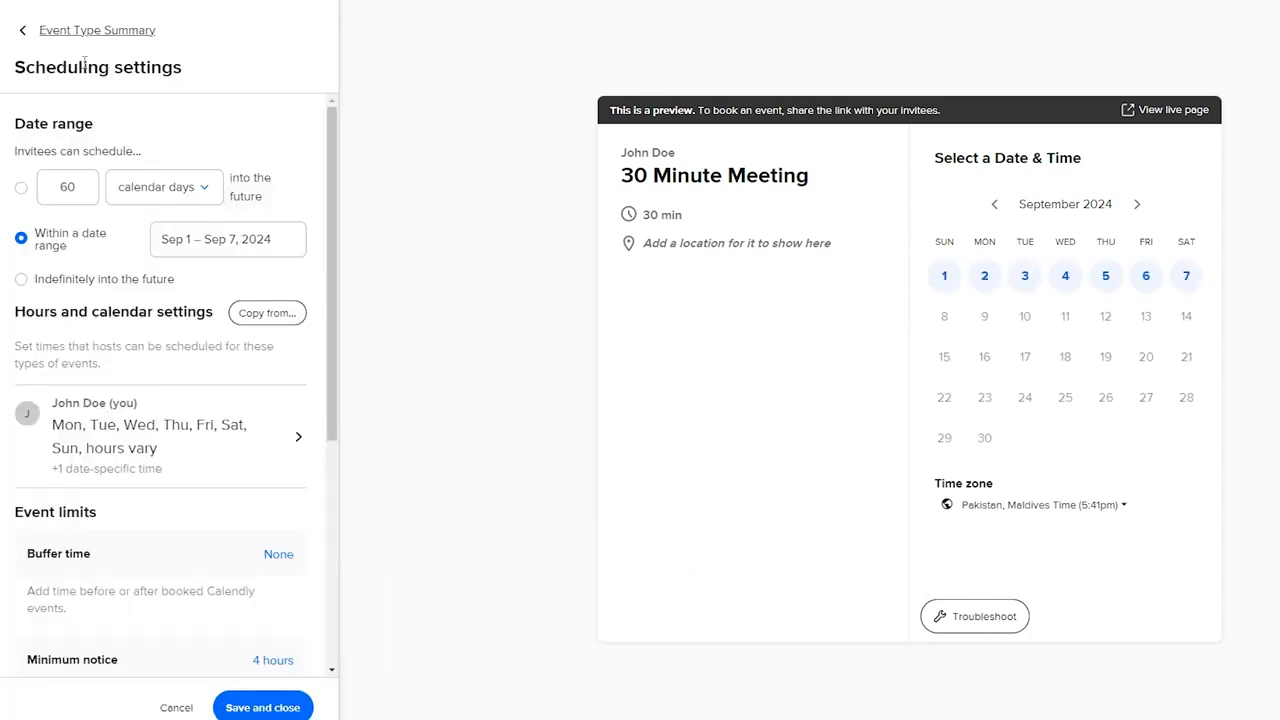
left_click(24, 31)
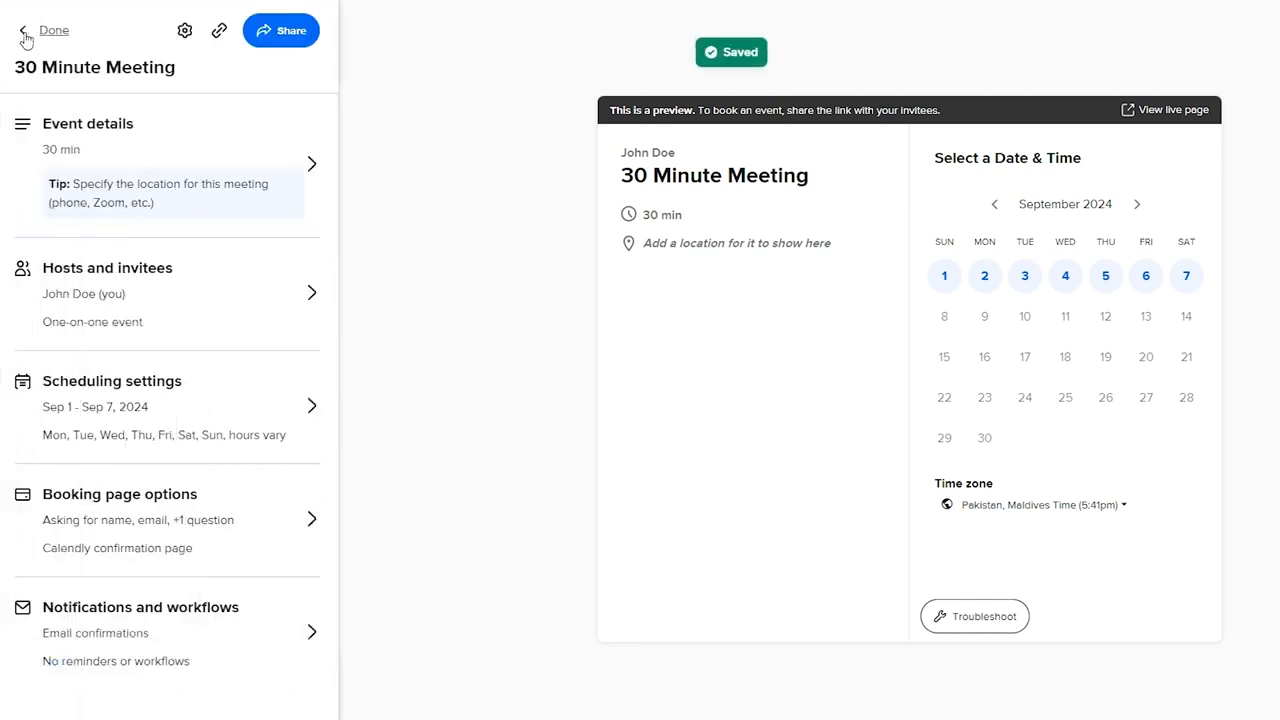
left_click(24, 35)
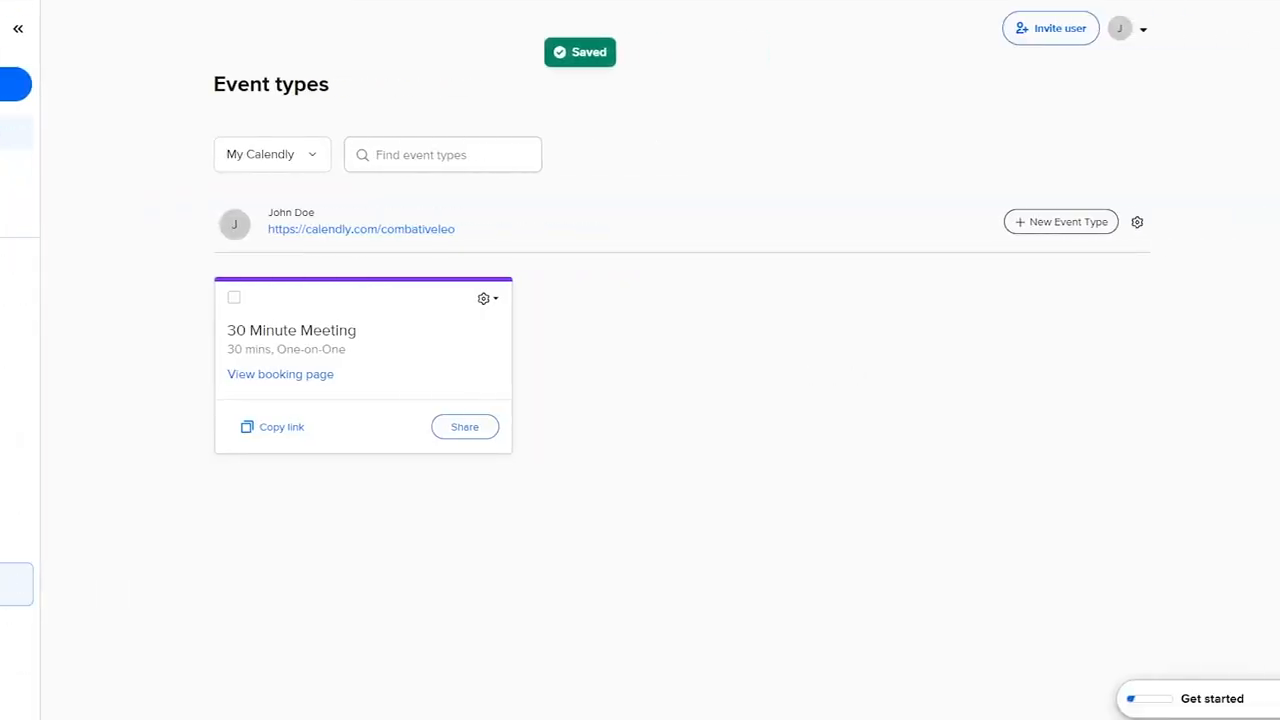
Step: Delete the 30 Minute Meeting event type
left_click(488, 298)
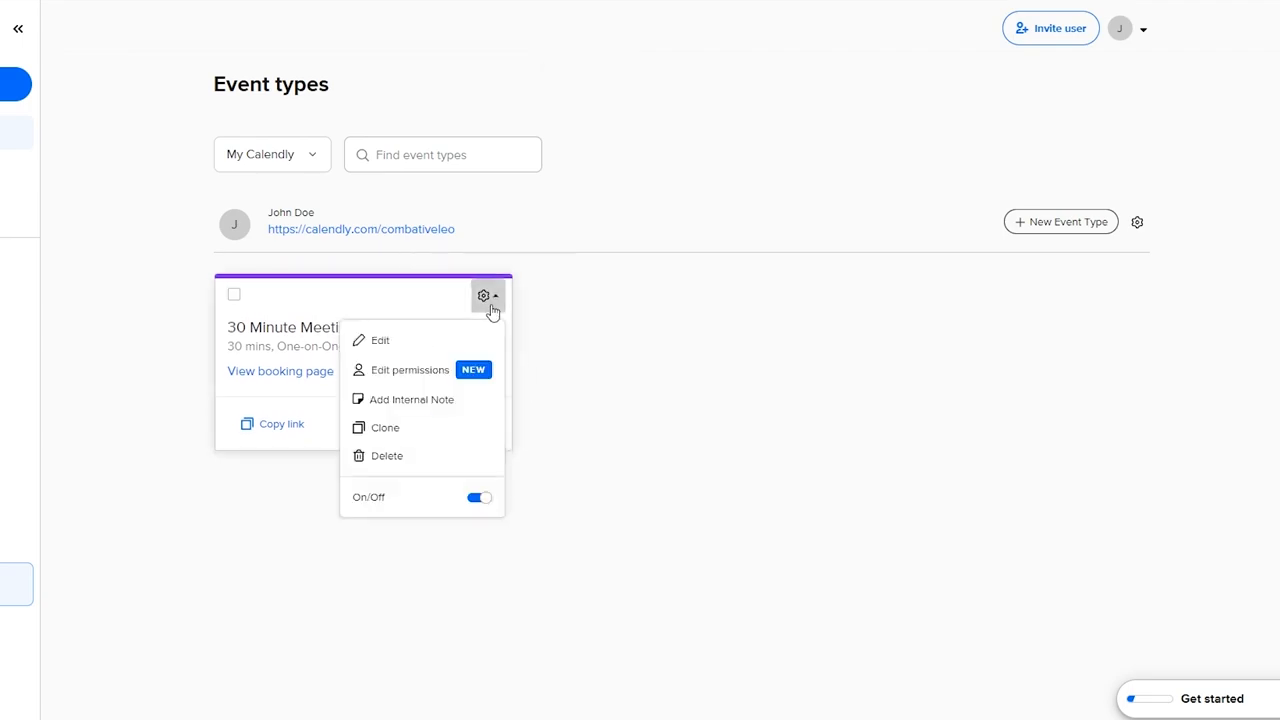
left_click(456, 455)
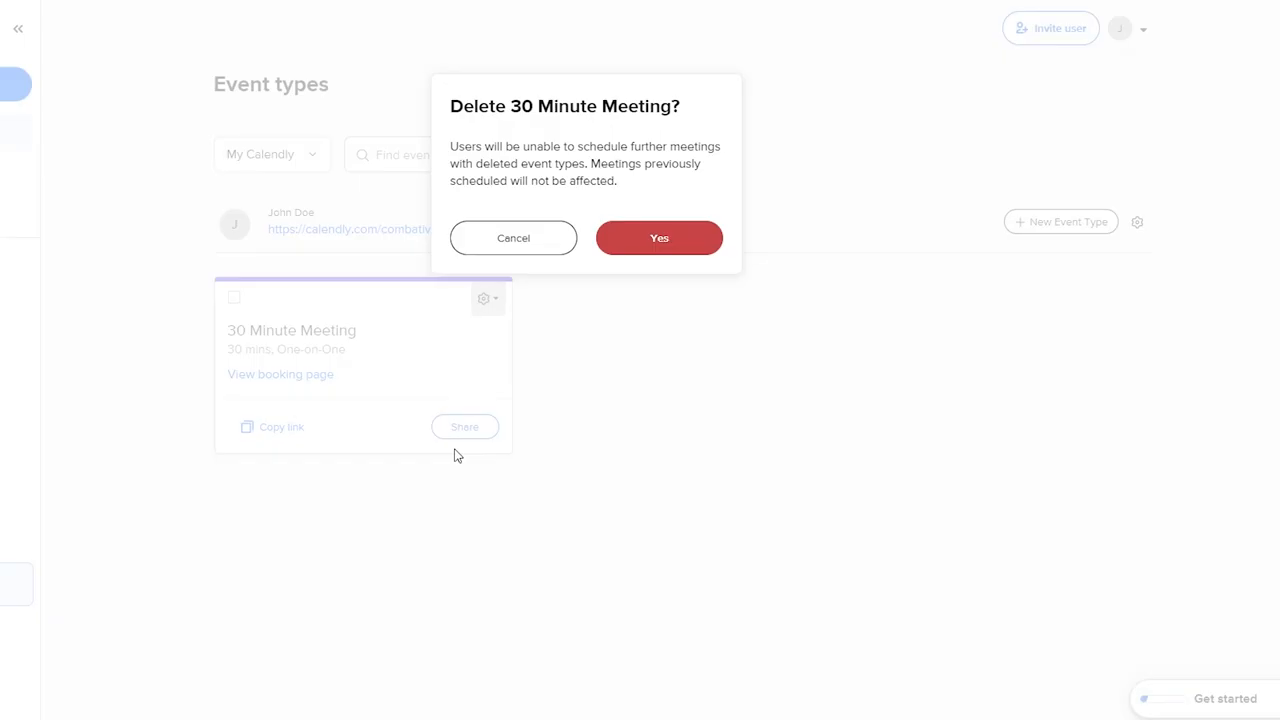
left_click(608, 242)
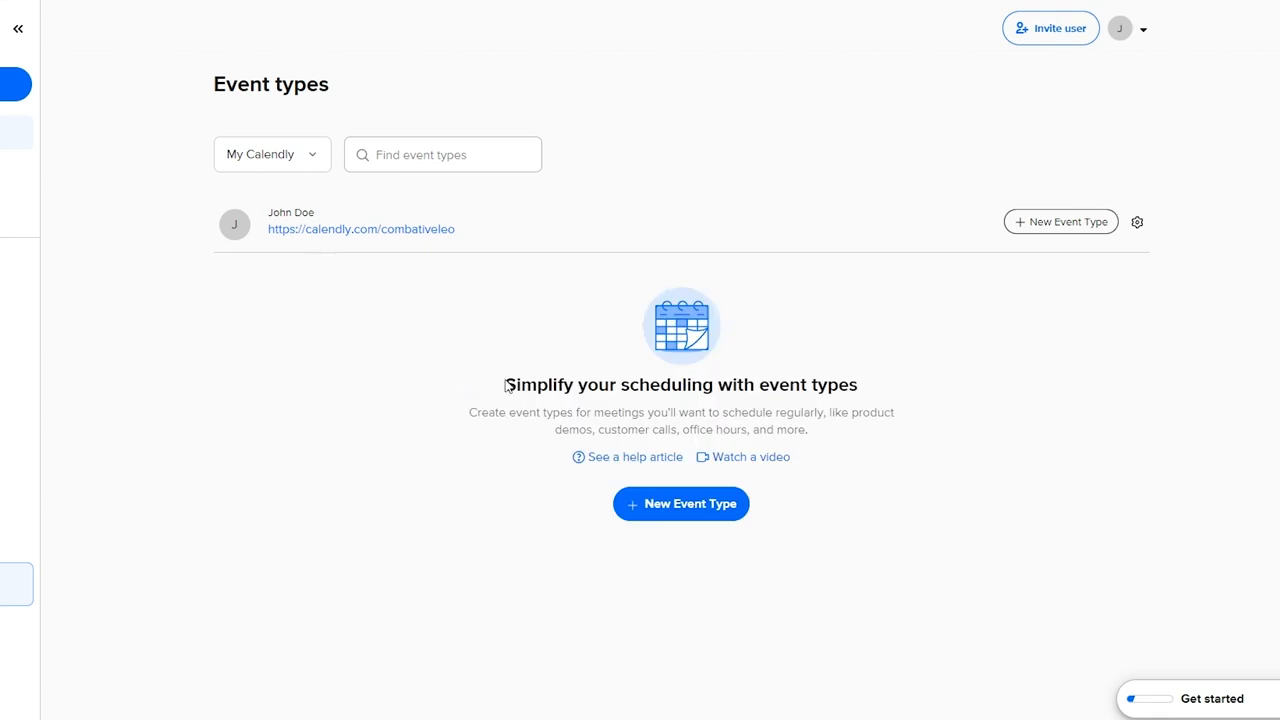
Step: Start creating a new event type and look over the available meeting types
left_click_drag(506, 386, 914, 374)
left_click(929, 374)
left_click(1045, 231)
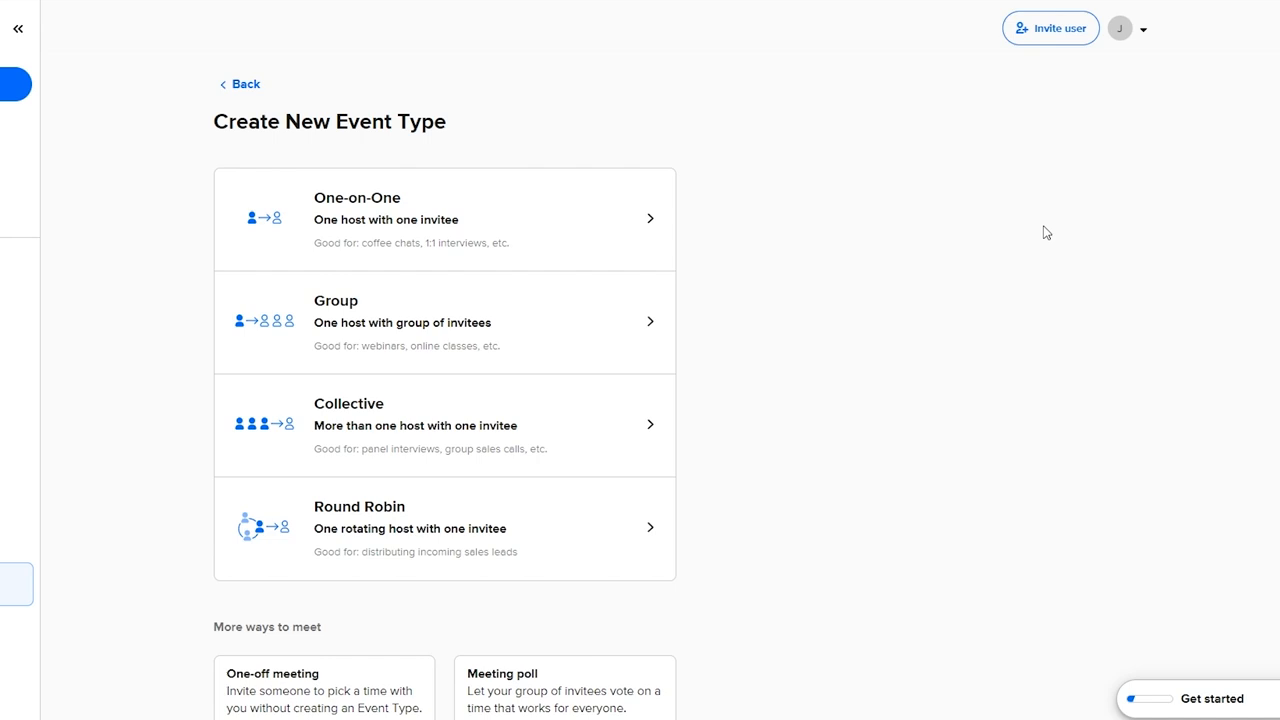
left_click_drag(213, 121, 485, 131)
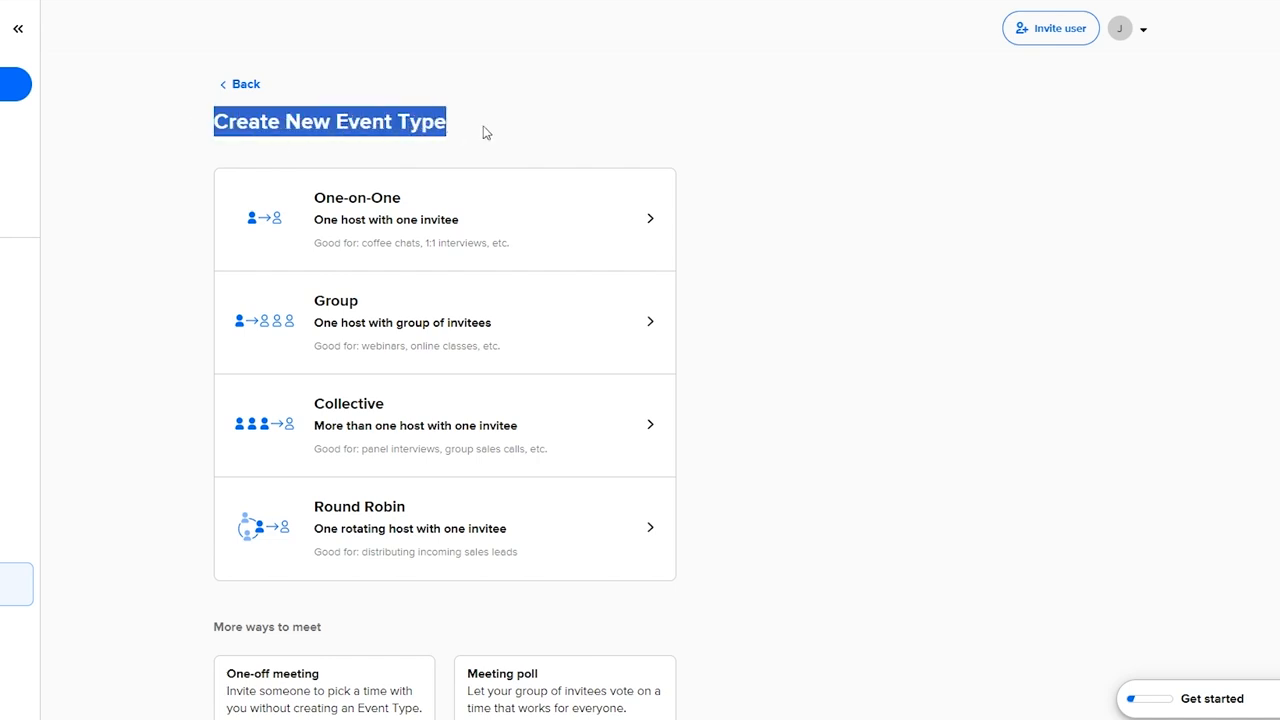
left_click(489, 129)
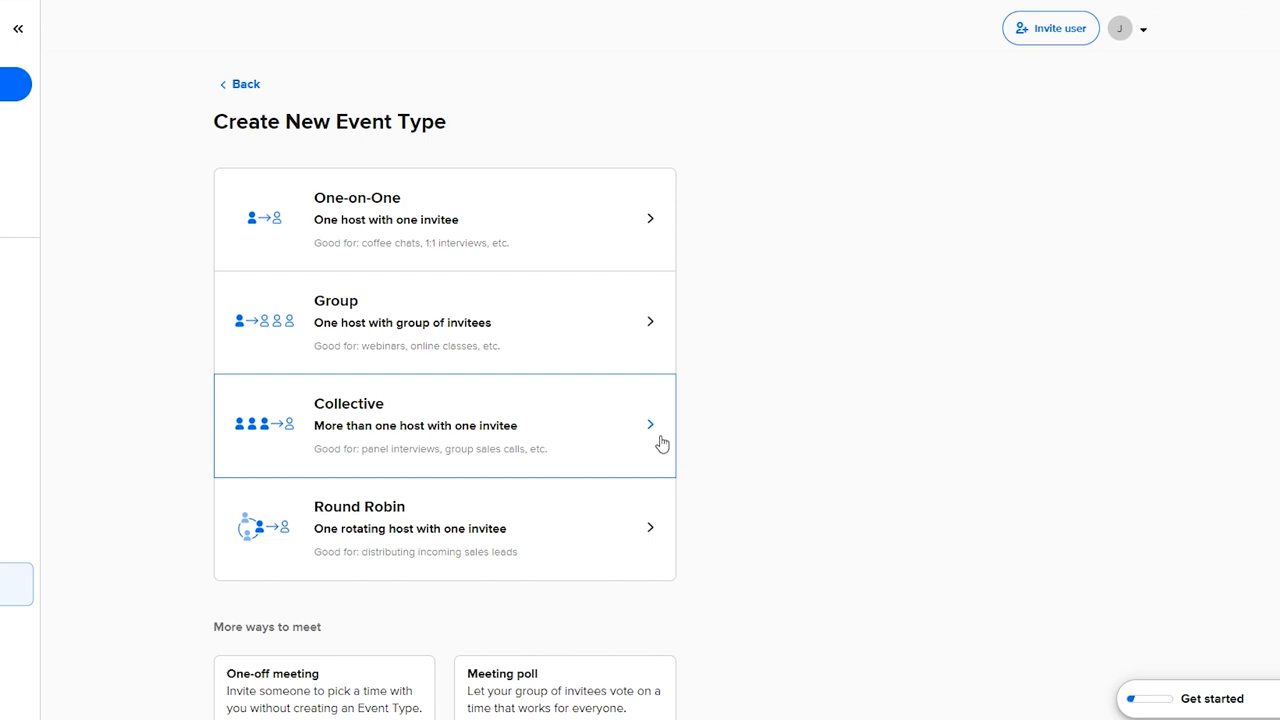
scroll(659, 437, "down", 1)
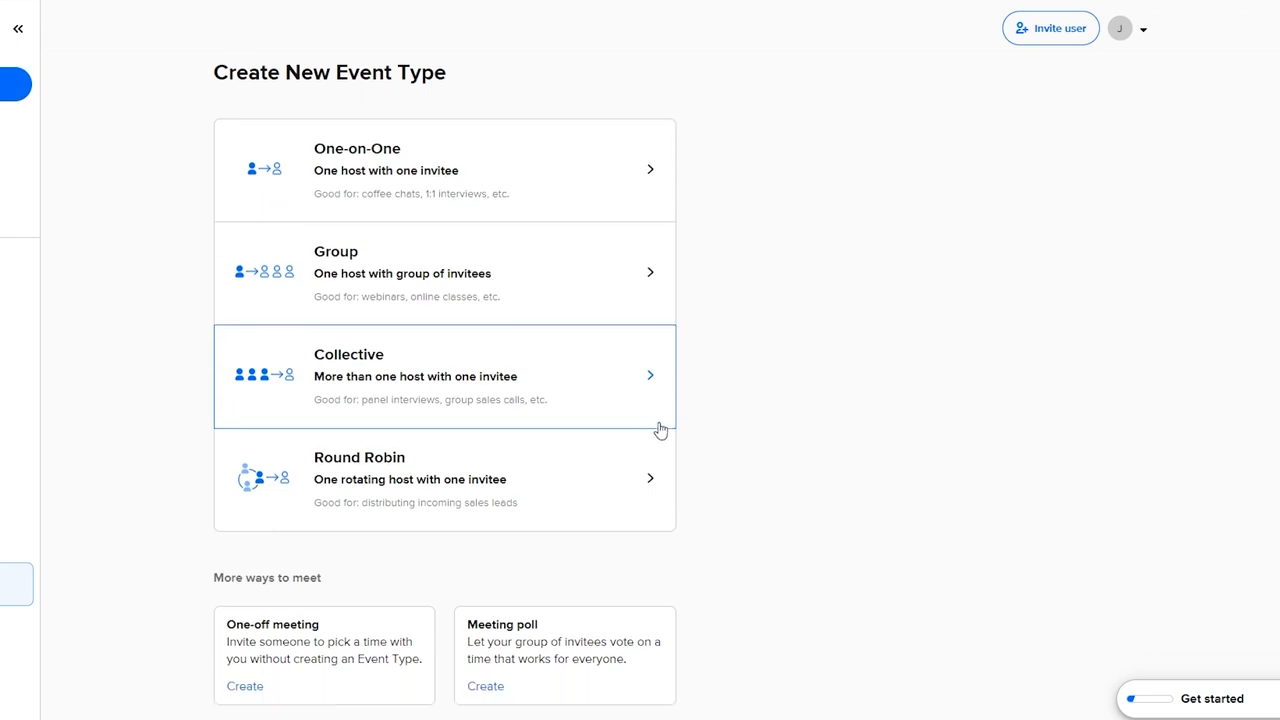
Step: Choose the Group event type and assign your own account as its host
left_click(313, 298)
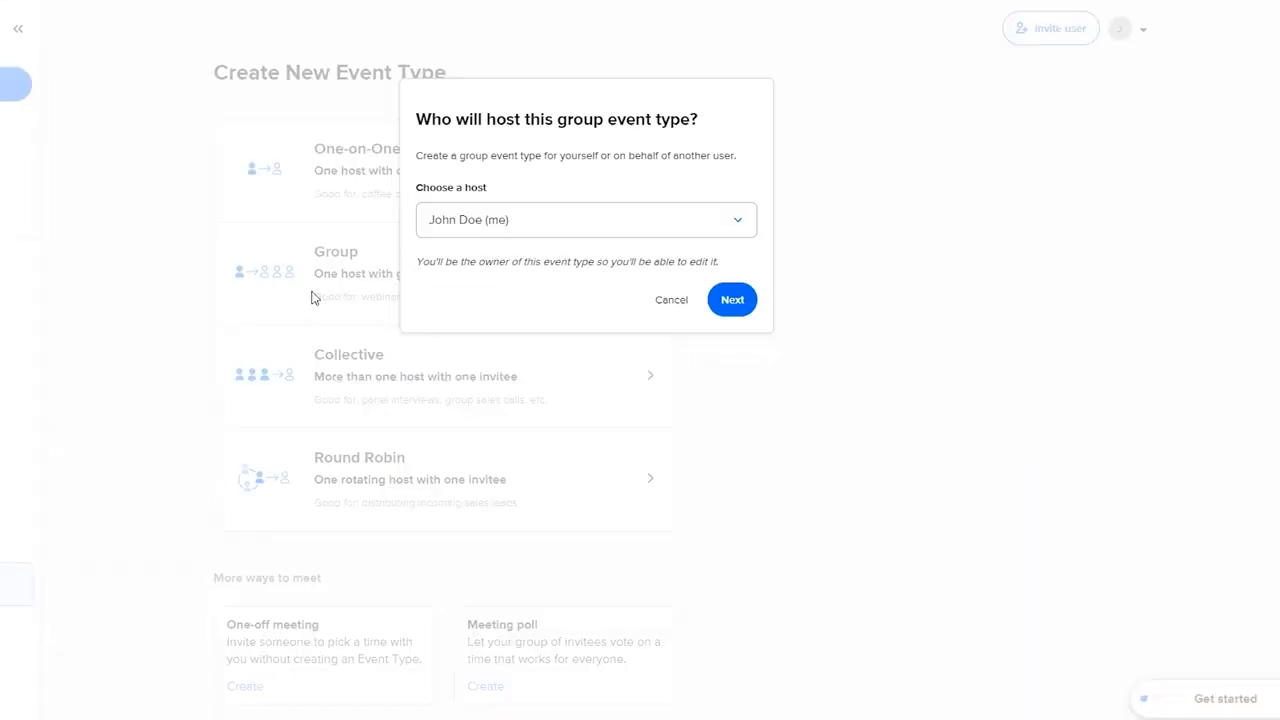
left_click_drag(436, 188, 490, 191)
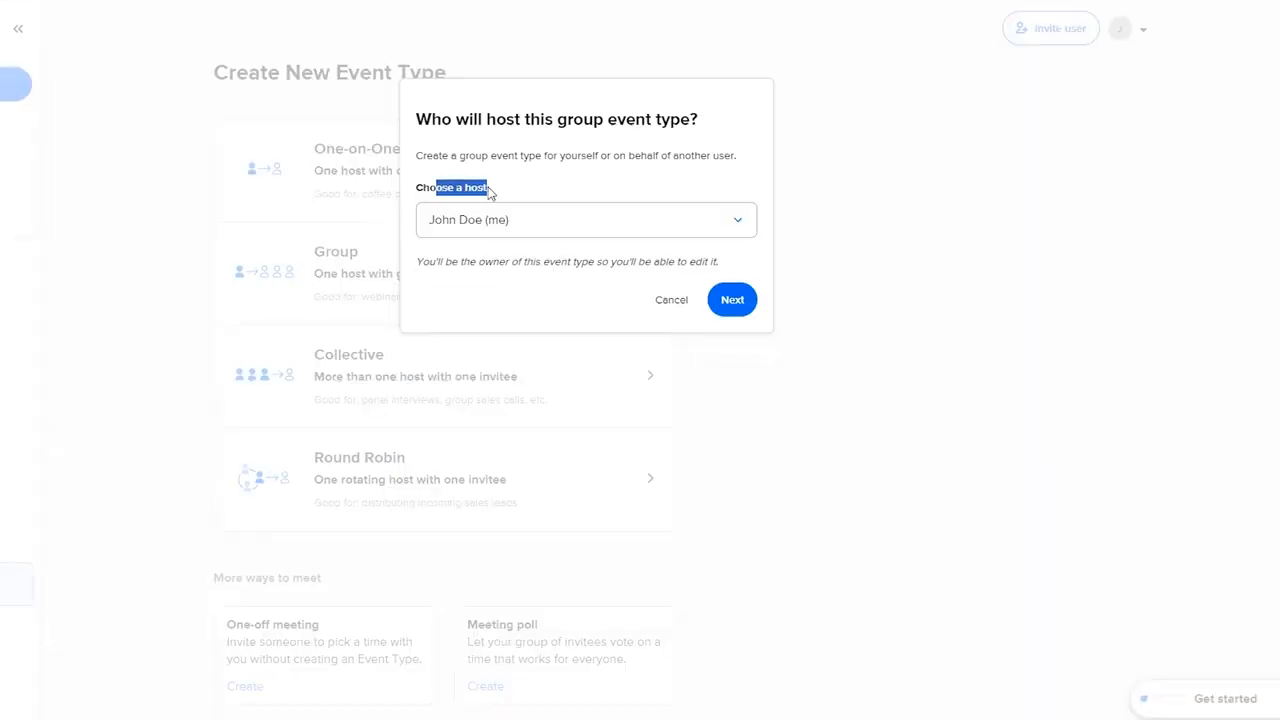
left_click(547, 222)
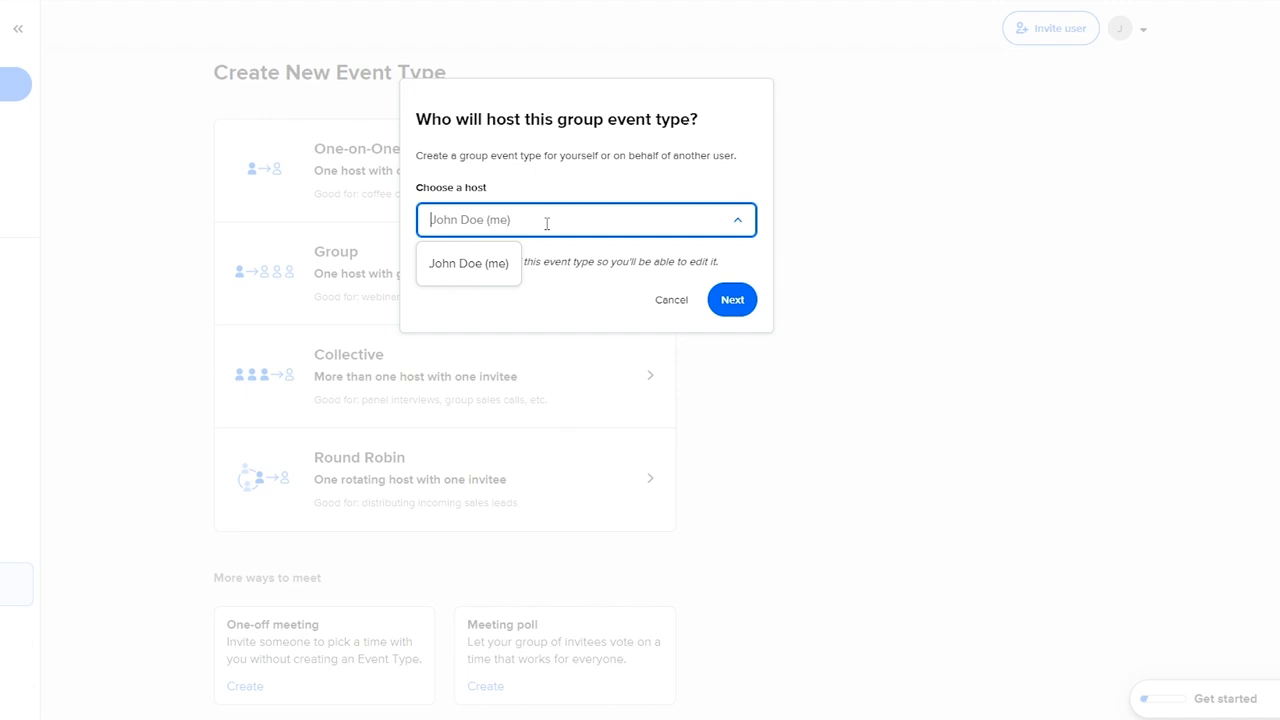
left_click(541, 264)
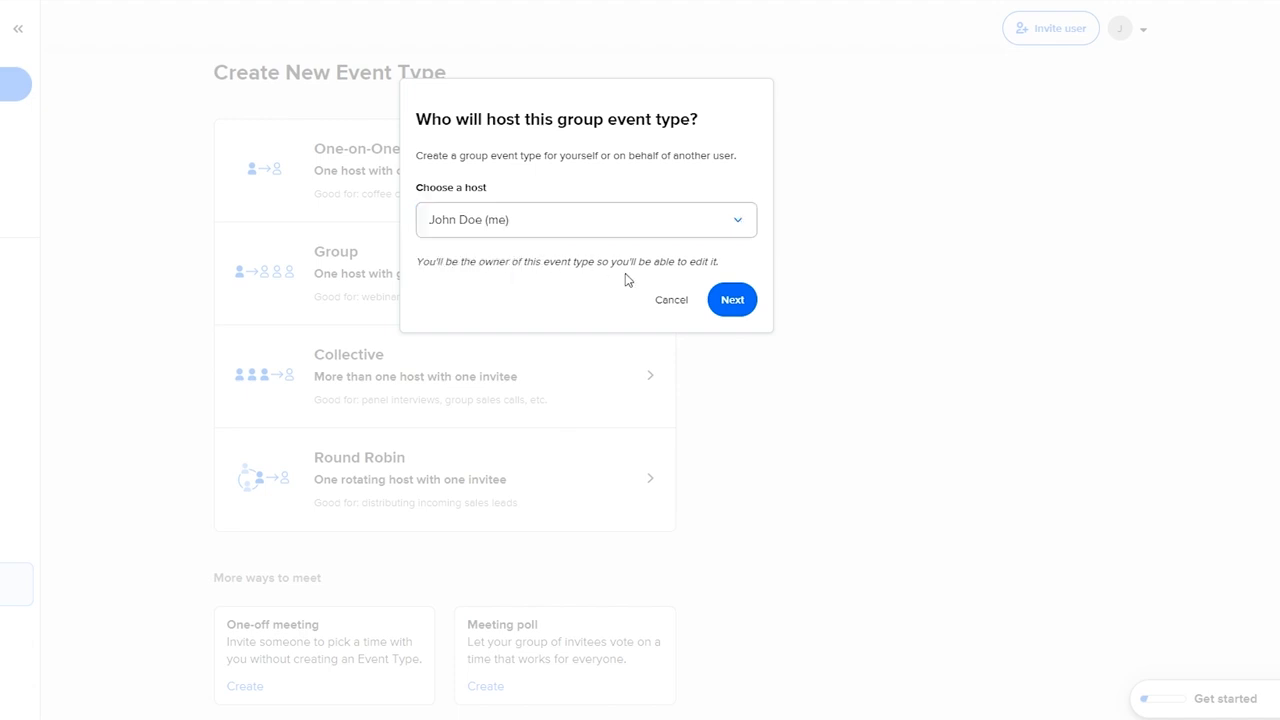
left_click(726, 306)
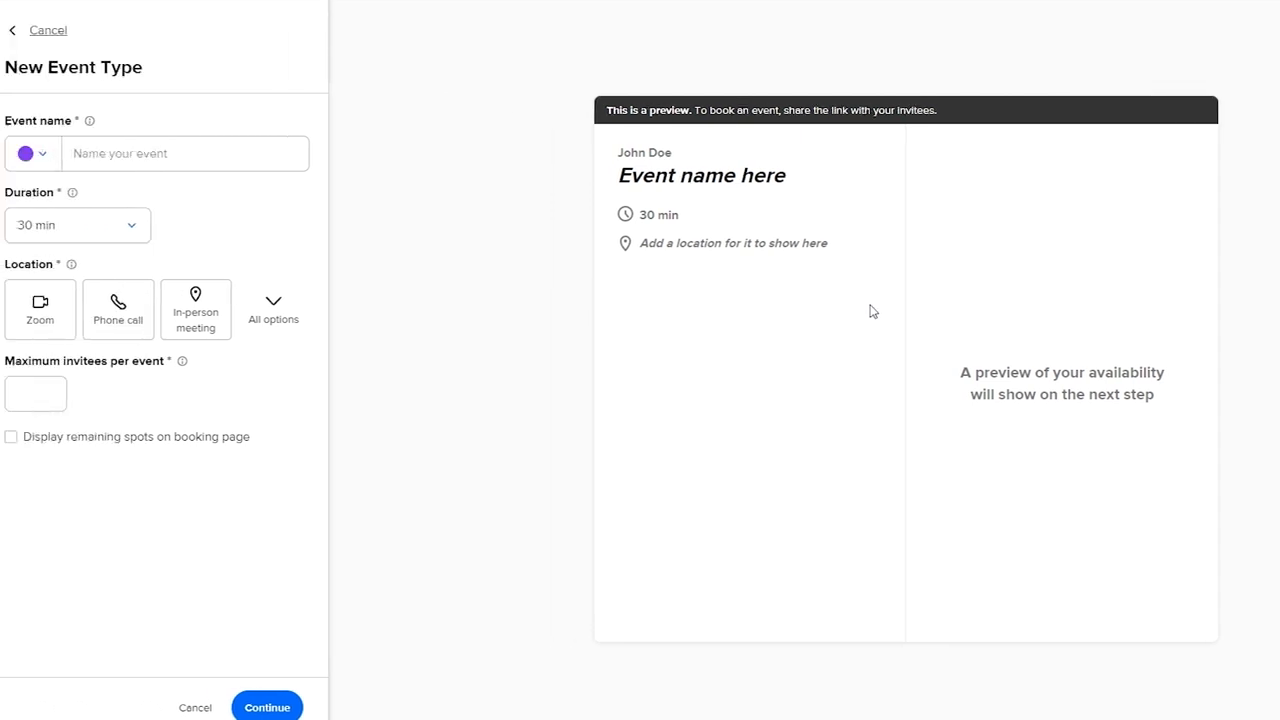
Step: Name the new group event type "Daily Morning Meeting"
left_click(77, 150)
type("Daily Morning Meeting")
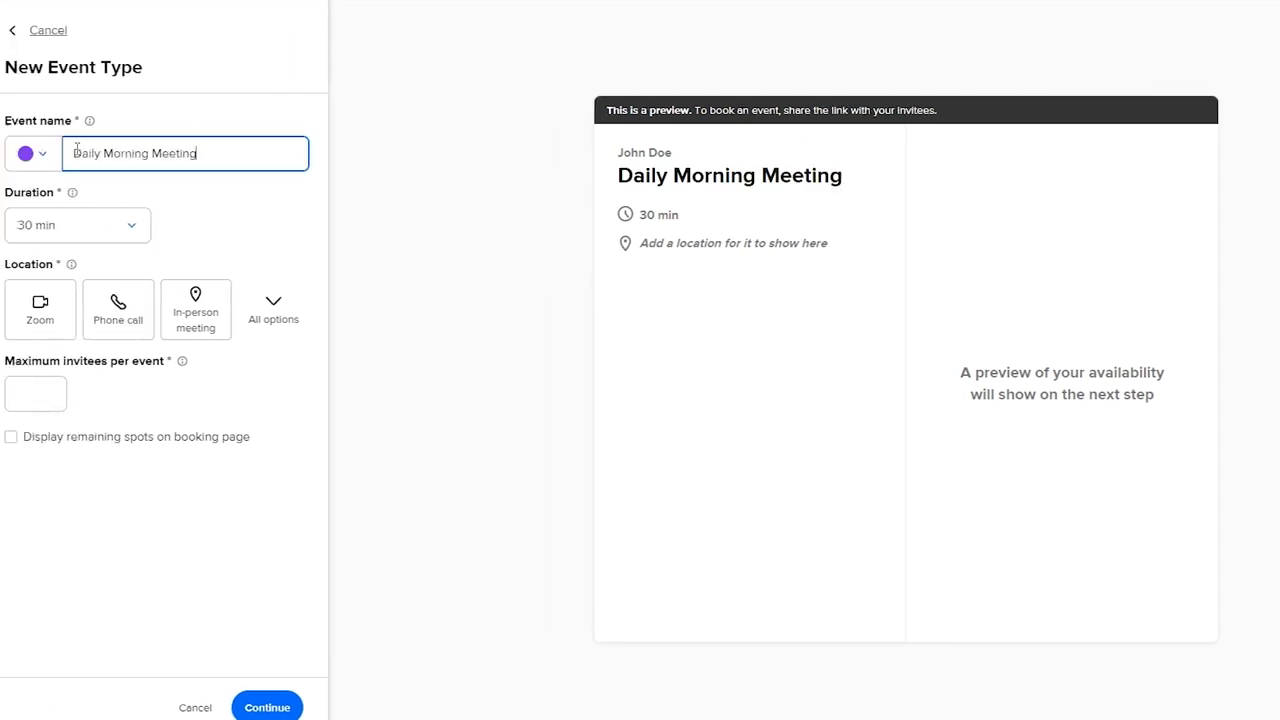
left_click_drag(77, 150, 226, 160)
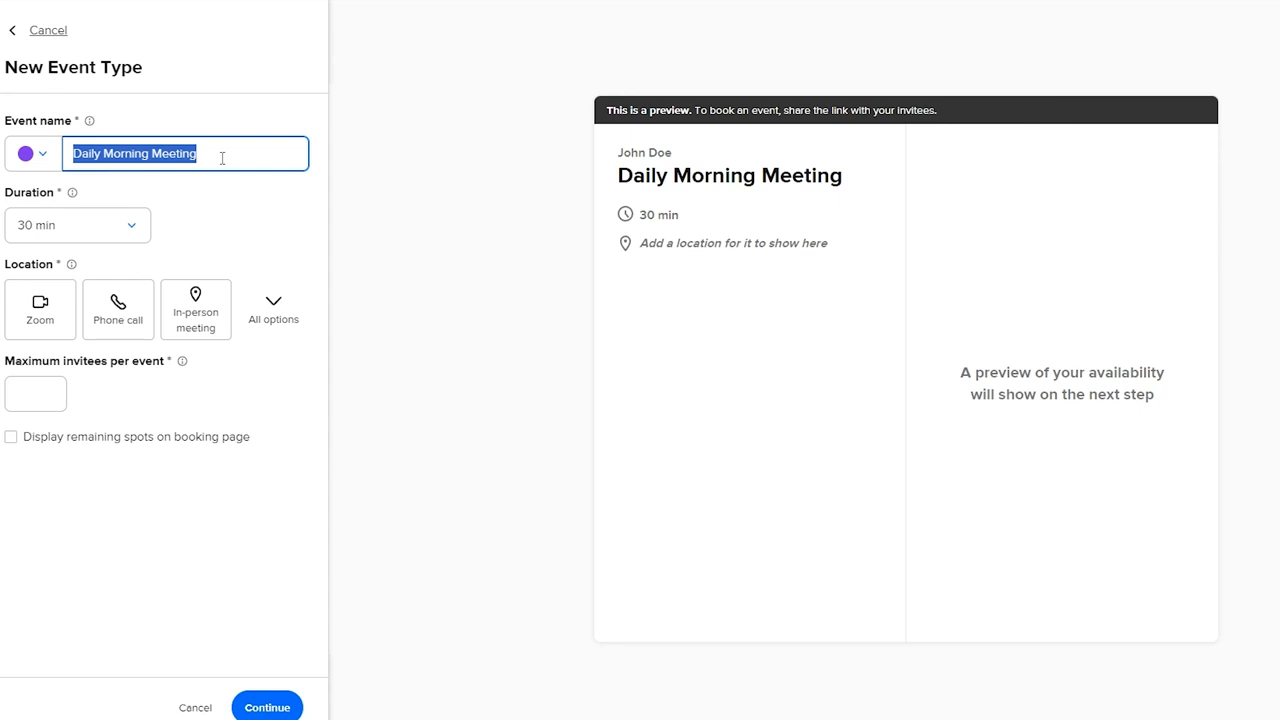
double_click(222, 158)
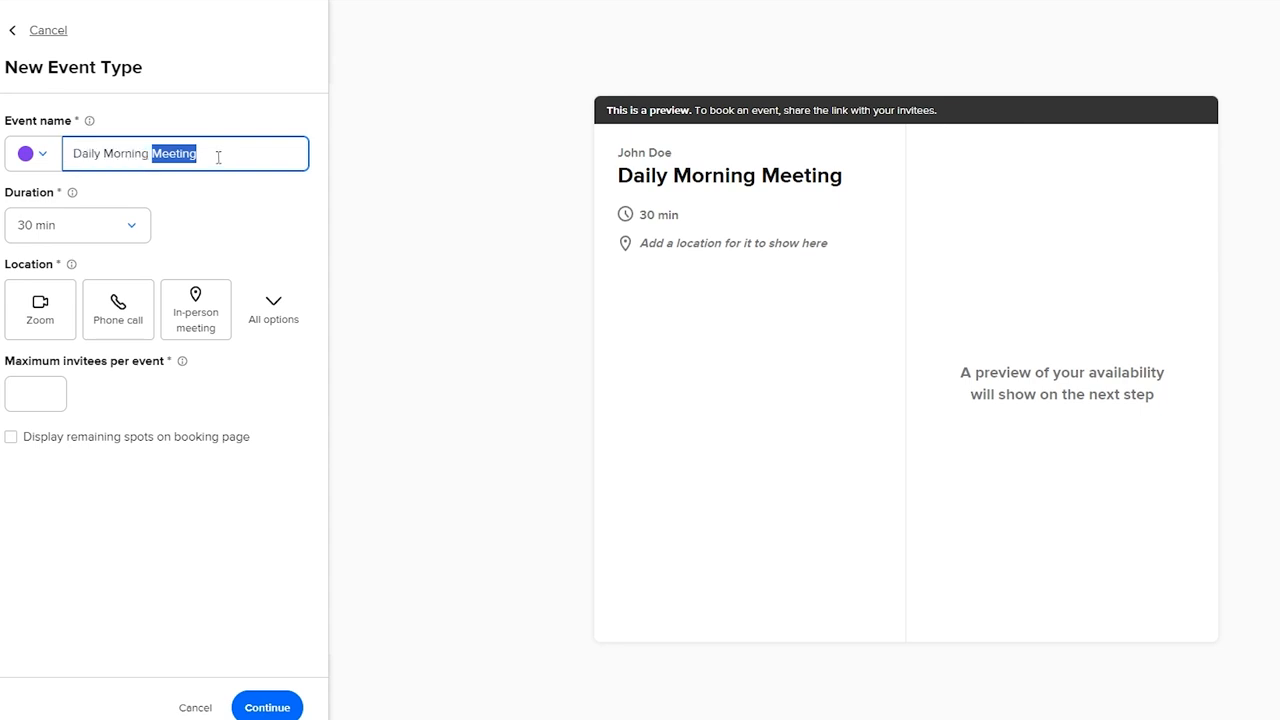
left_click(162, 185)
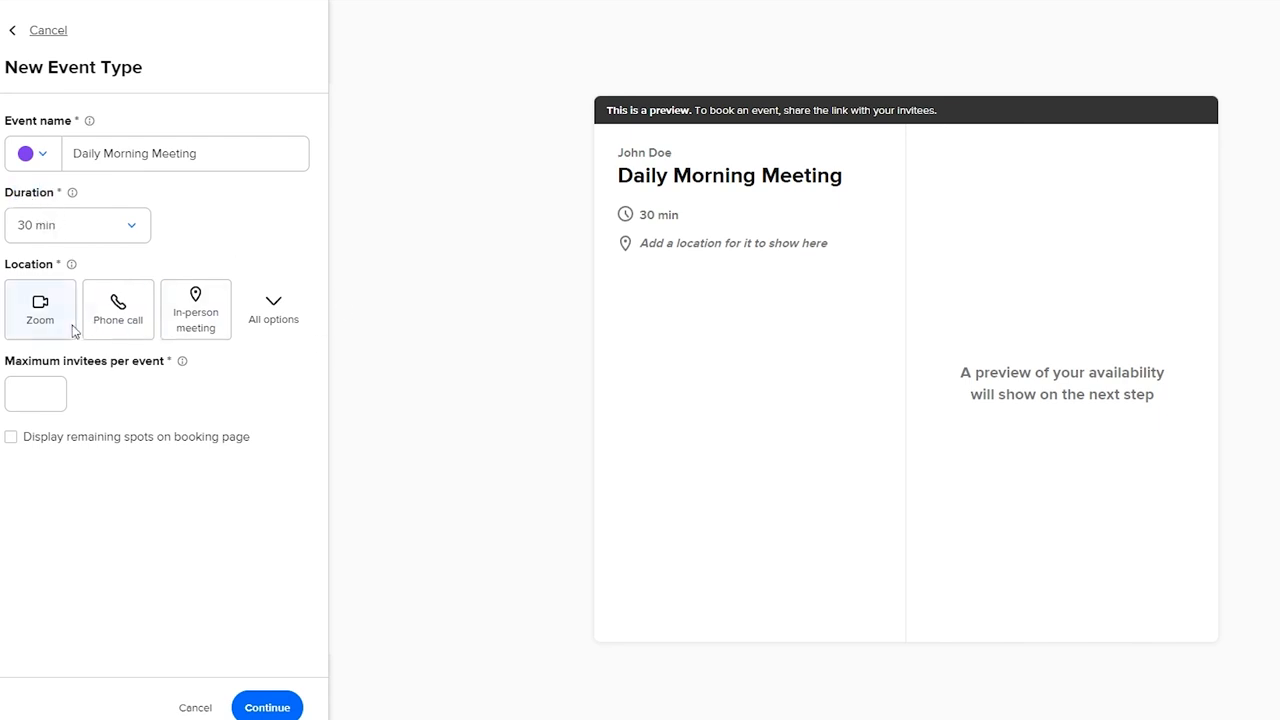
Step: Try Zoom as the event's location and remove it again
left_click_drag(25, 265, 38, 265)
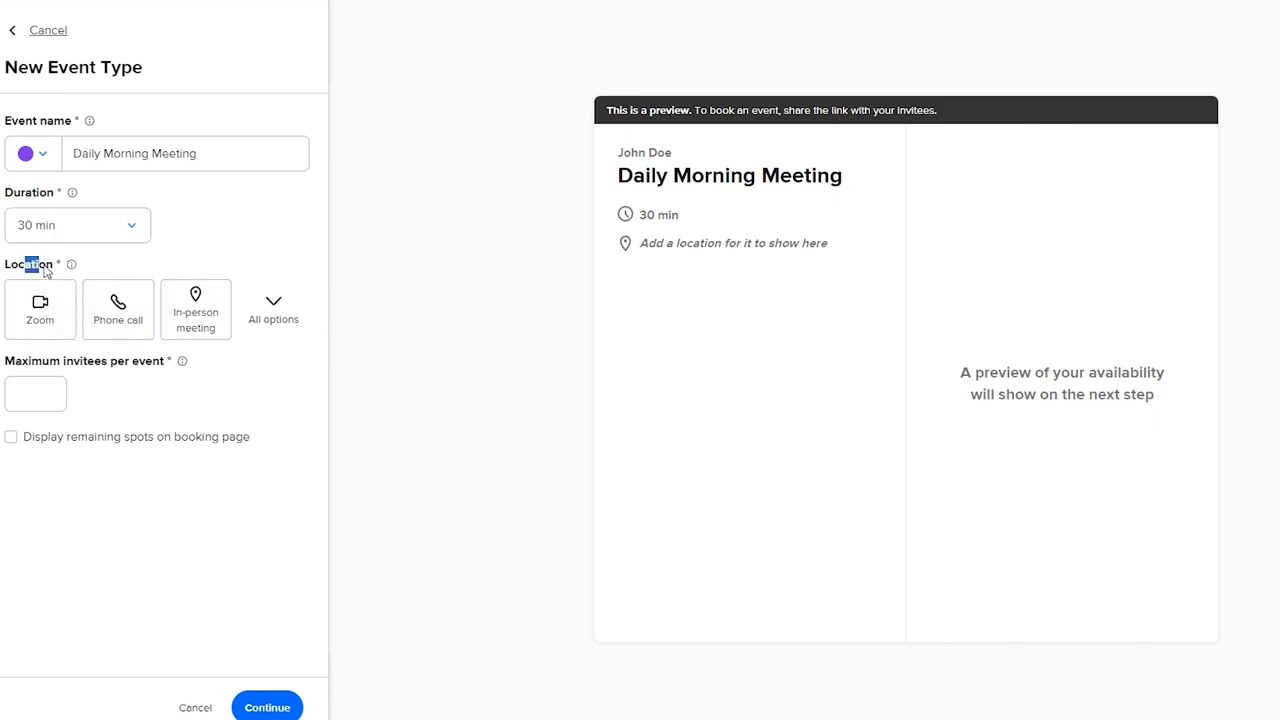
left_click(57, 330)
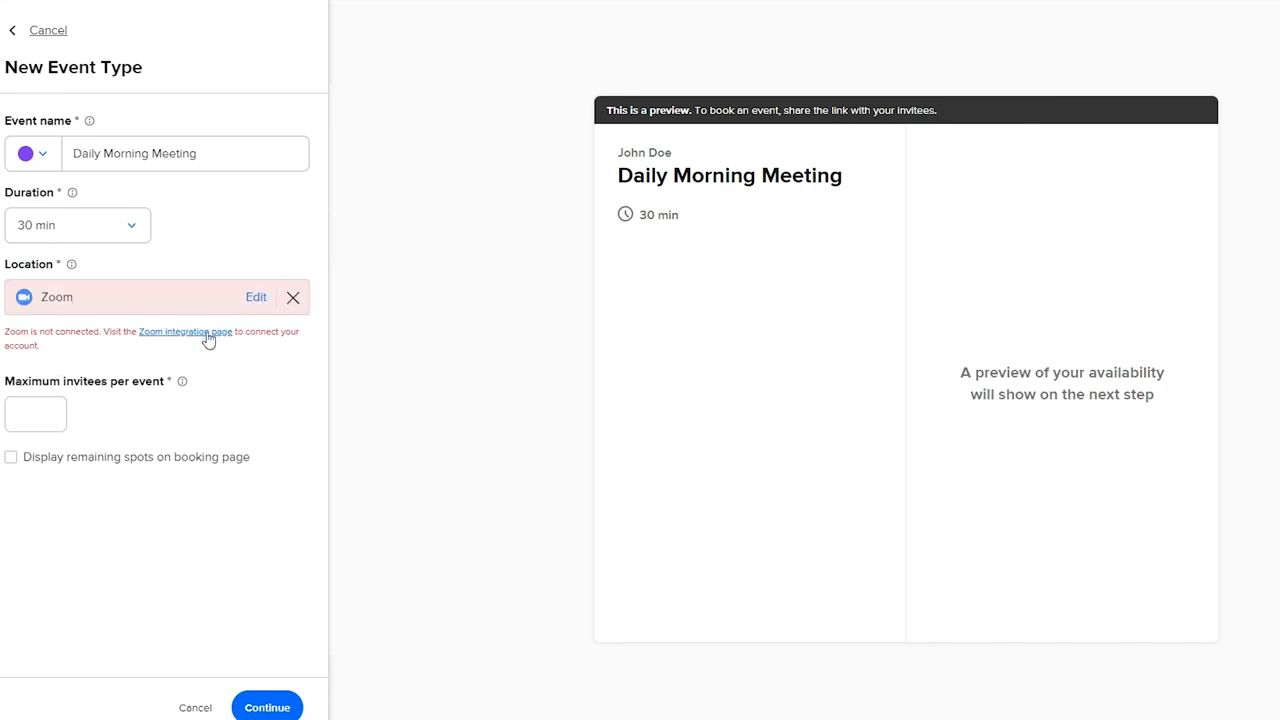
left_click(290, 299)
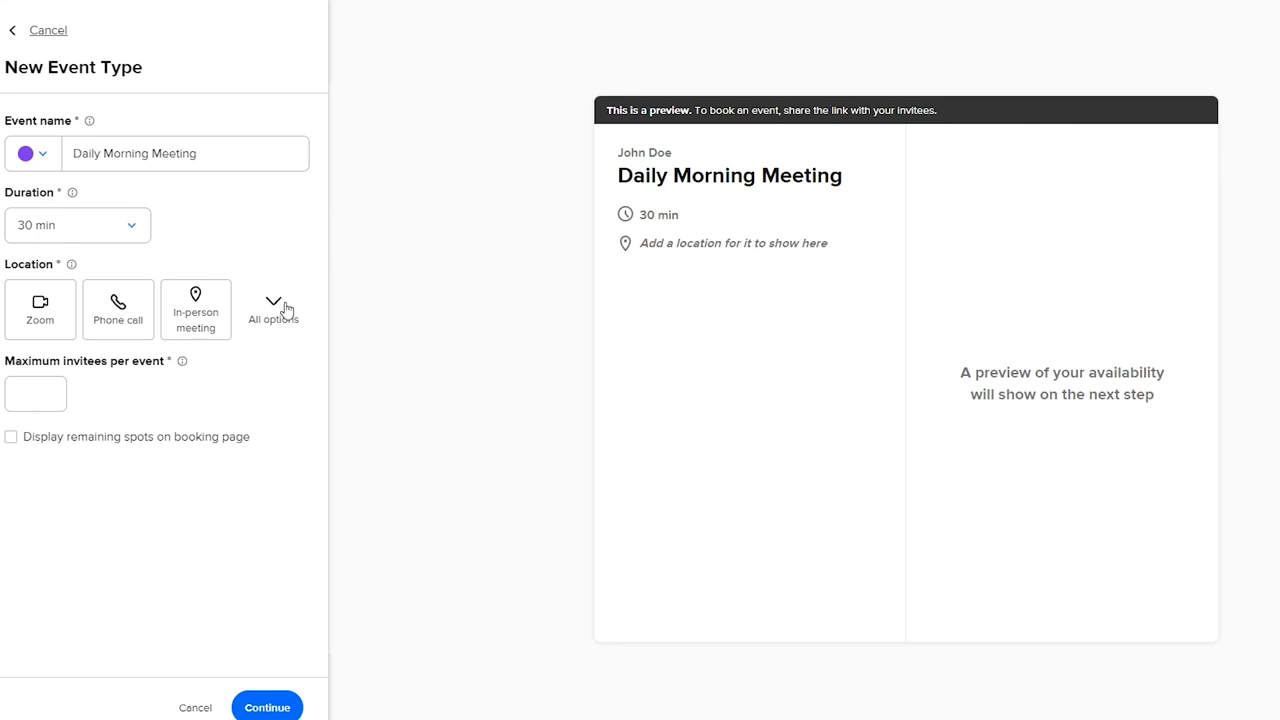
Step: Examine the Phone call location's settings, including its phone number and additional information fields, and cancel the dialog
left_click(147, 332)
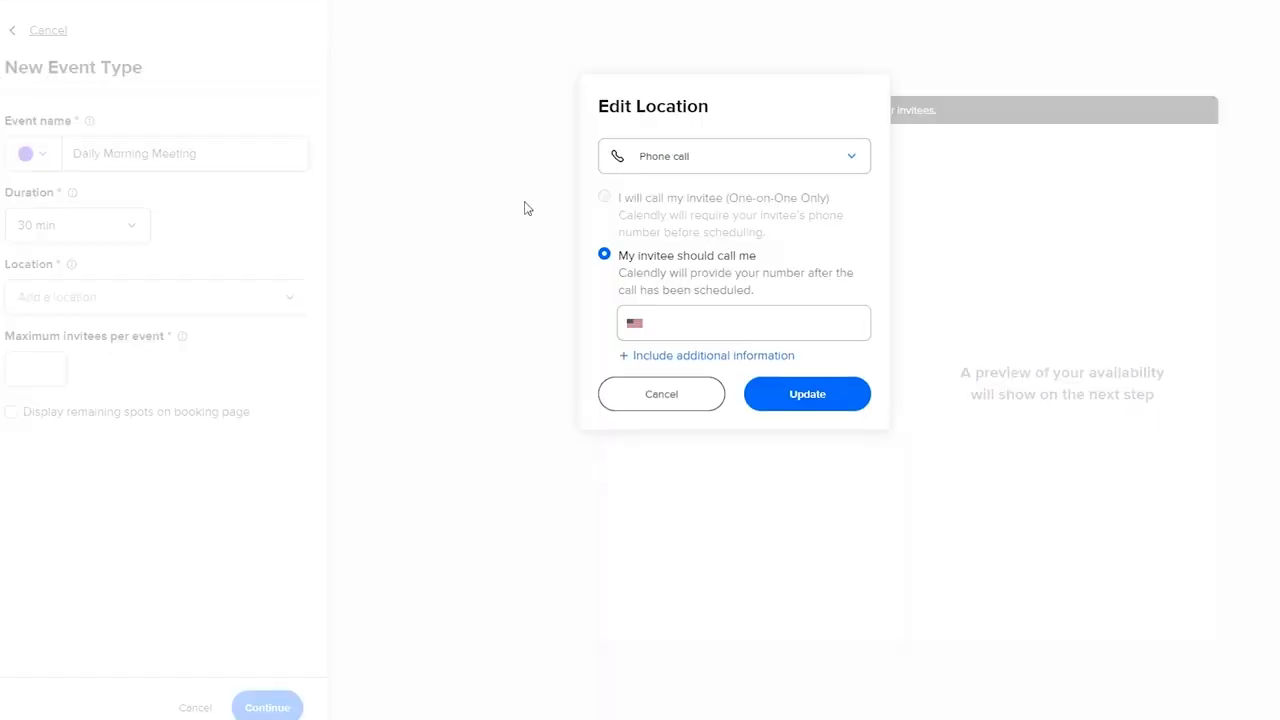
left_click(672, 170)
left_click(672, 170)
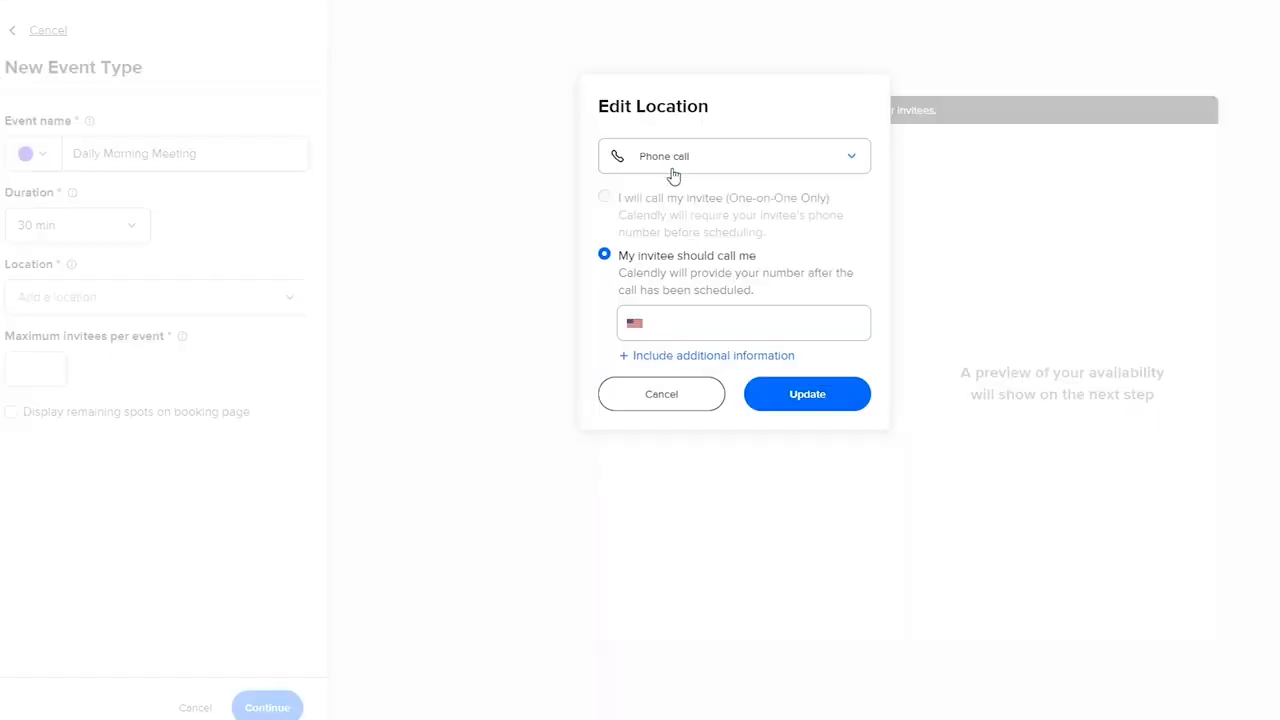
left_click(669, 322)
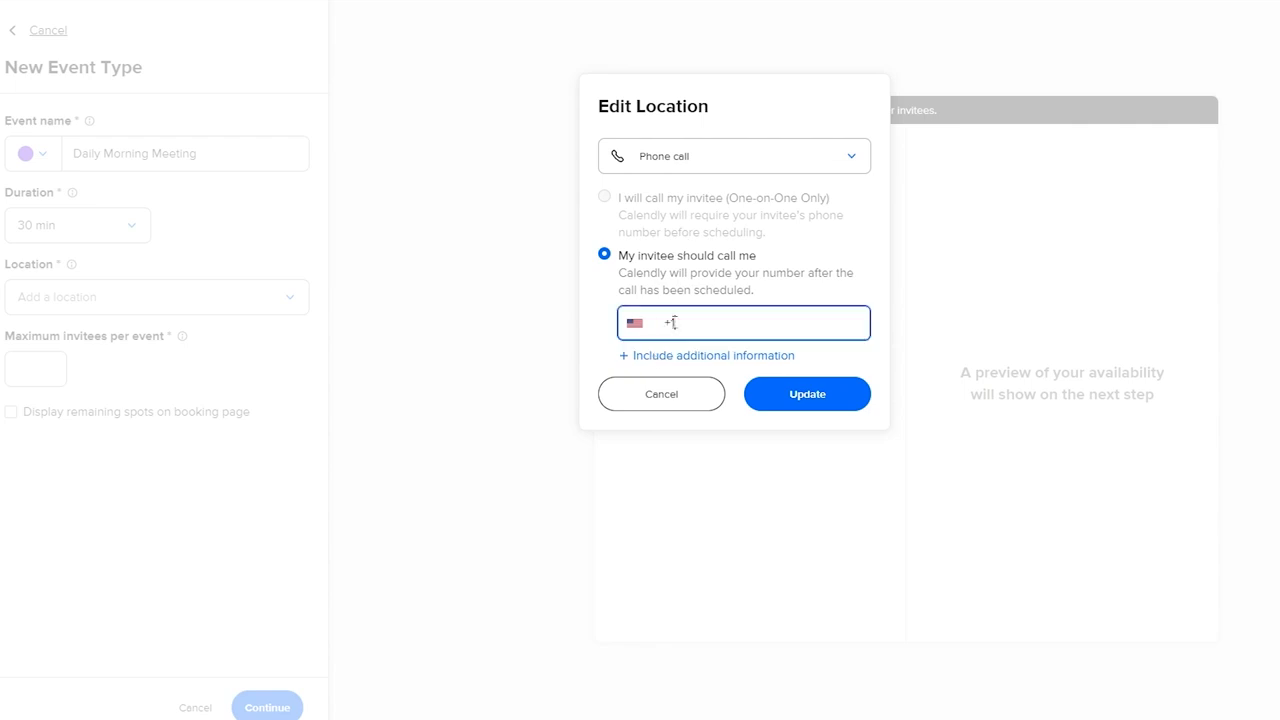
left_click(714, 357)
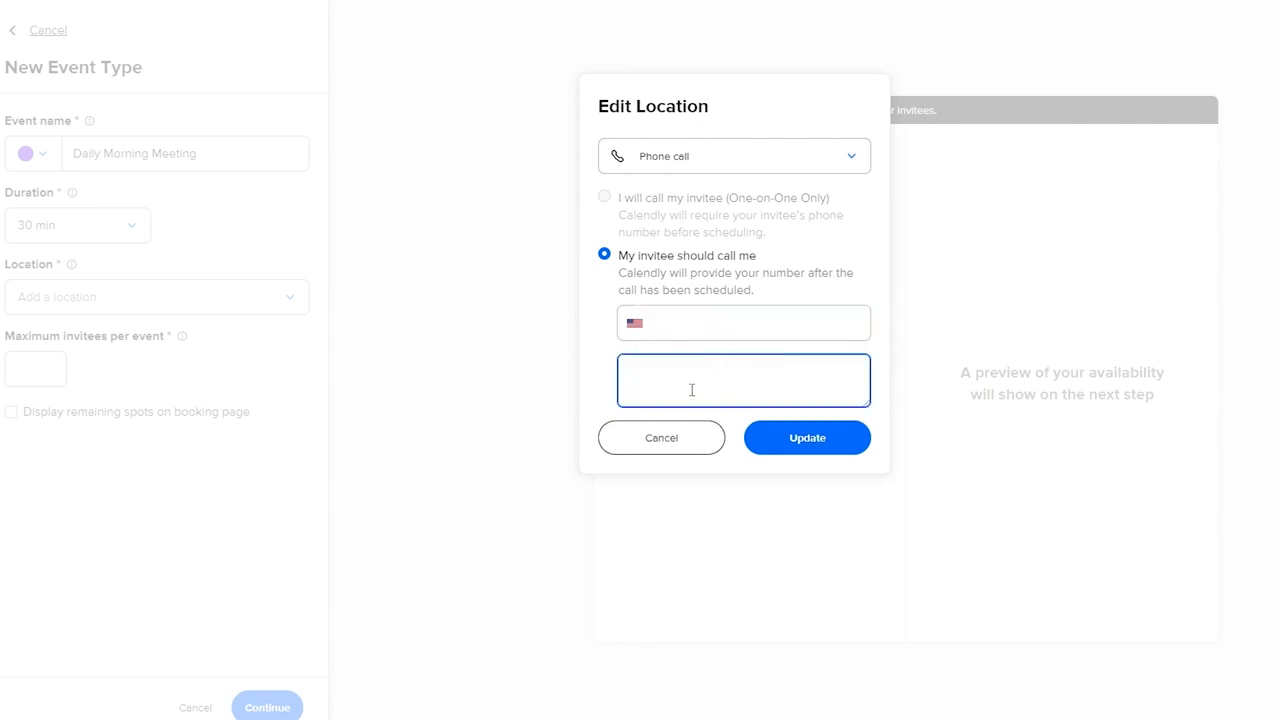
left_click(712, 447)
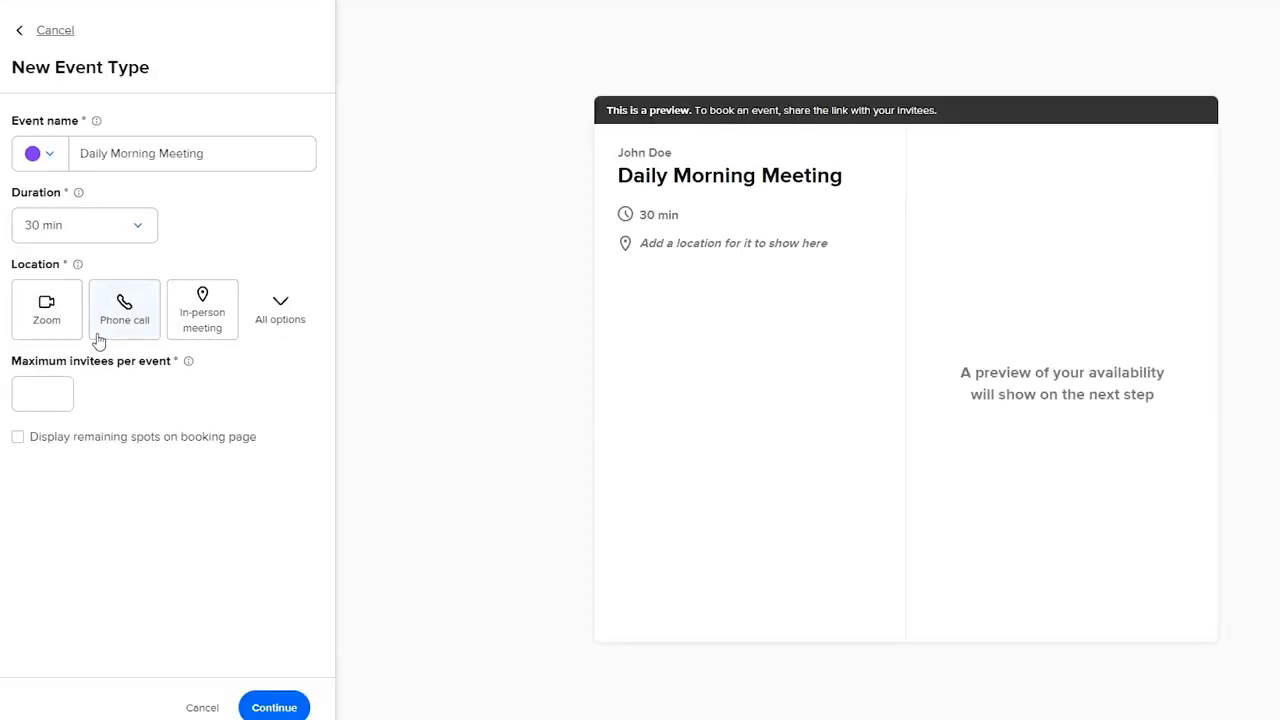
Step: Examine the In-person meeting location's address field and cancel the dialog
left_click(220, 336)
left_click(693, 197)
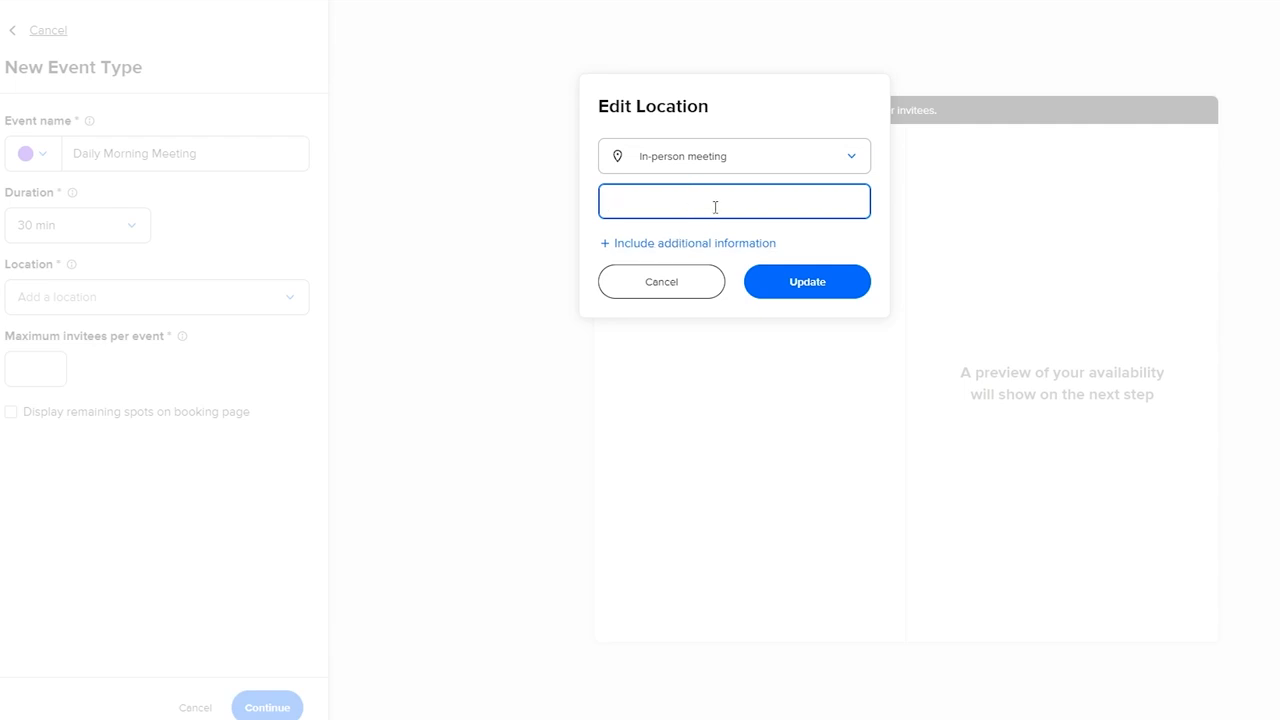
left_click(690, 283)
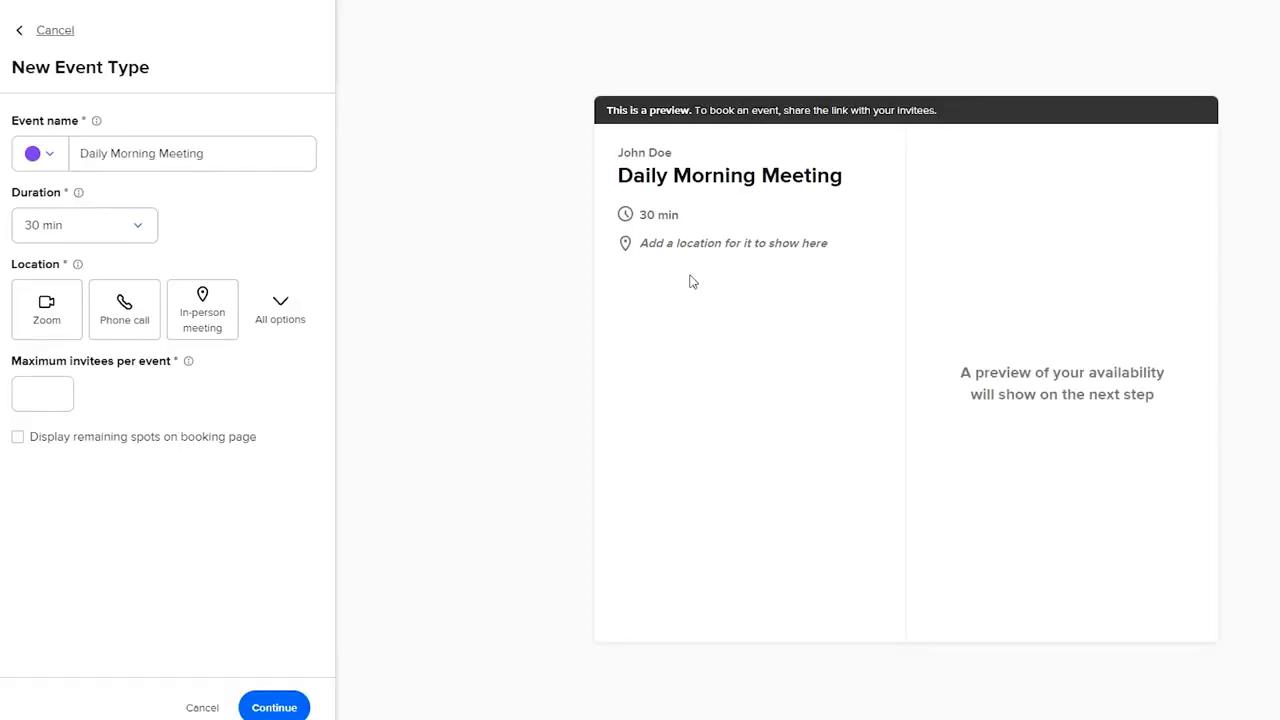
Step: Examine the new event type's remaining location options, its maximum invitees field and the option to display remaining spots
left_click(253, 319)
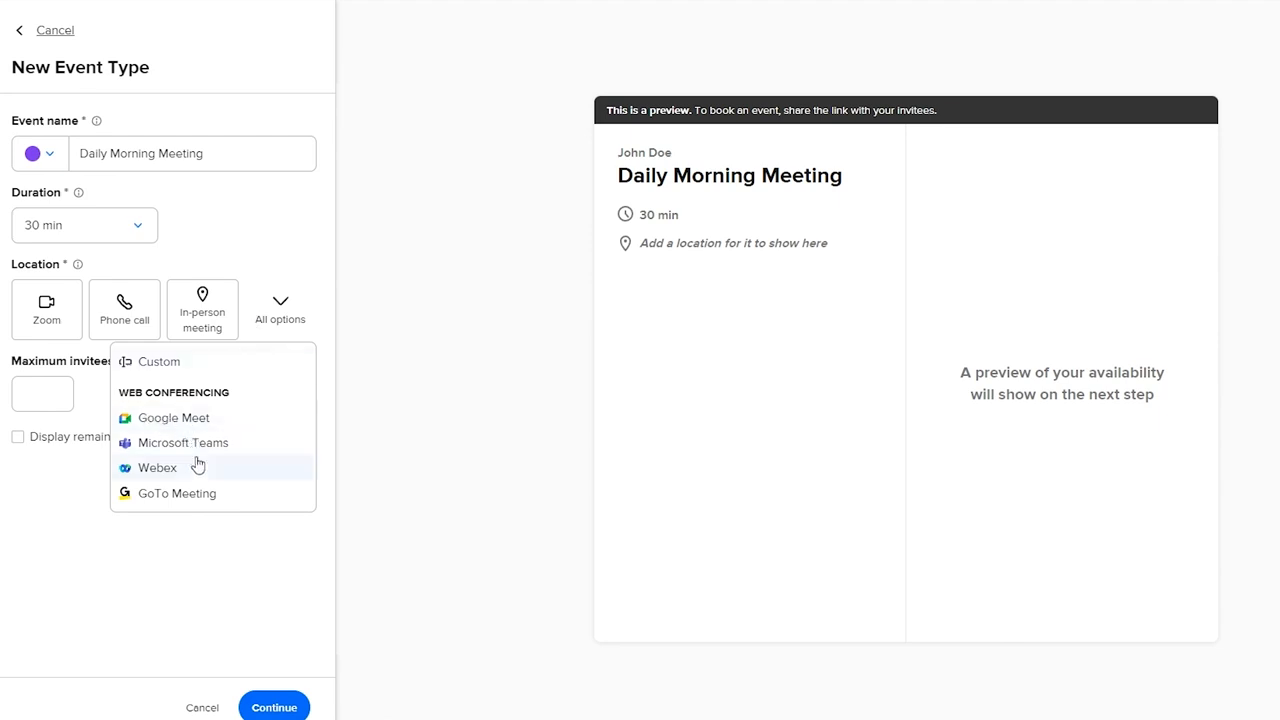
left_click(222, 537)
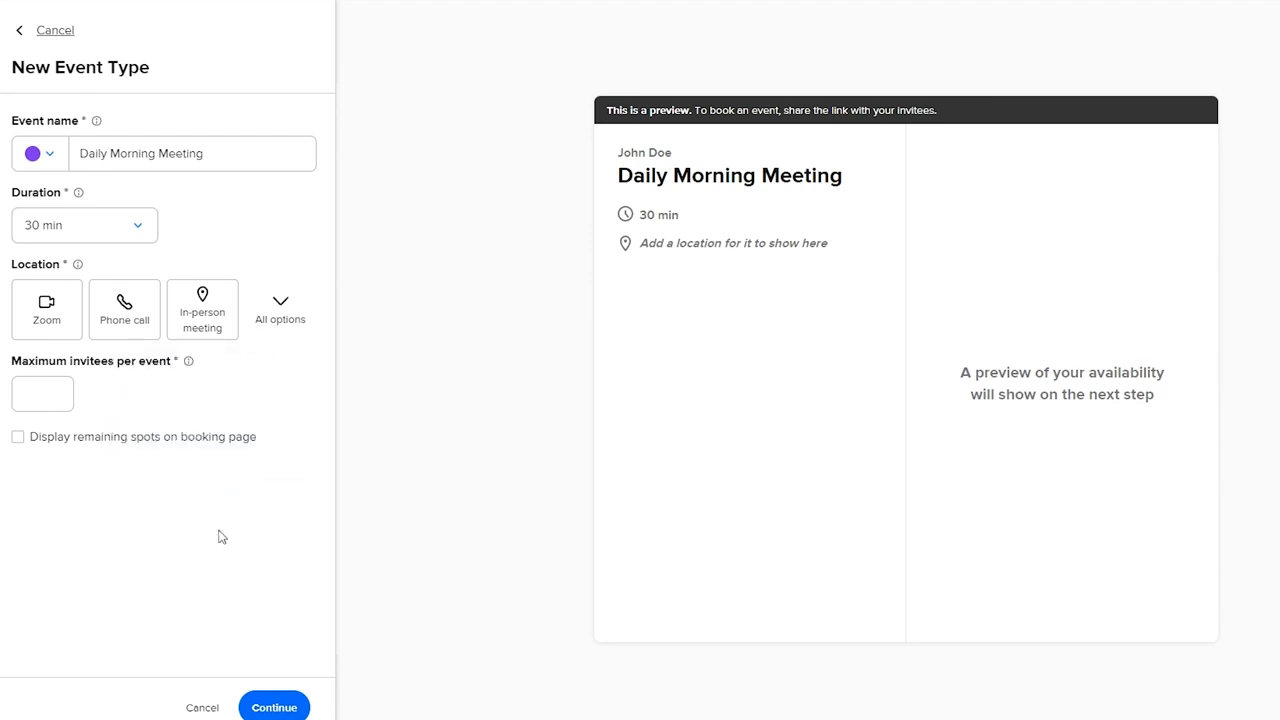
left_click(58, 406)
left_click(96, 398)
left_click(23, 442)
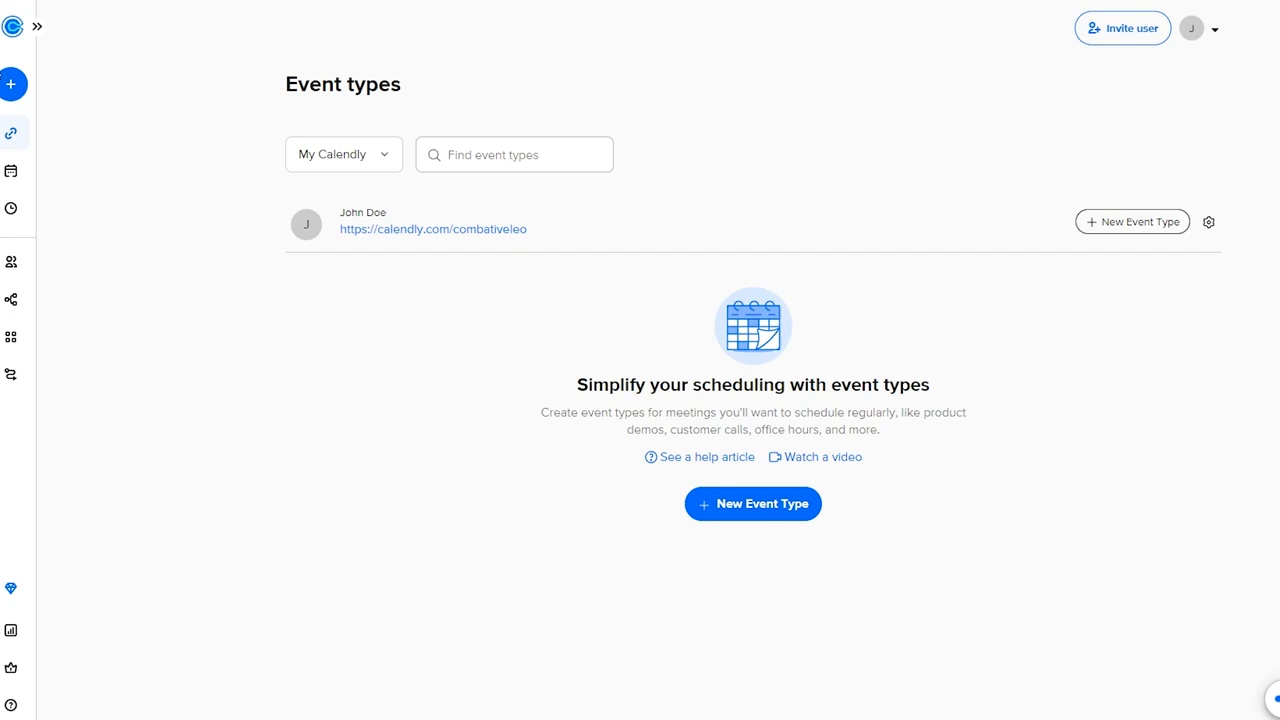
Step: Open the Integrations & apps page and look through the full list of available integrations
left_click(35, 27)
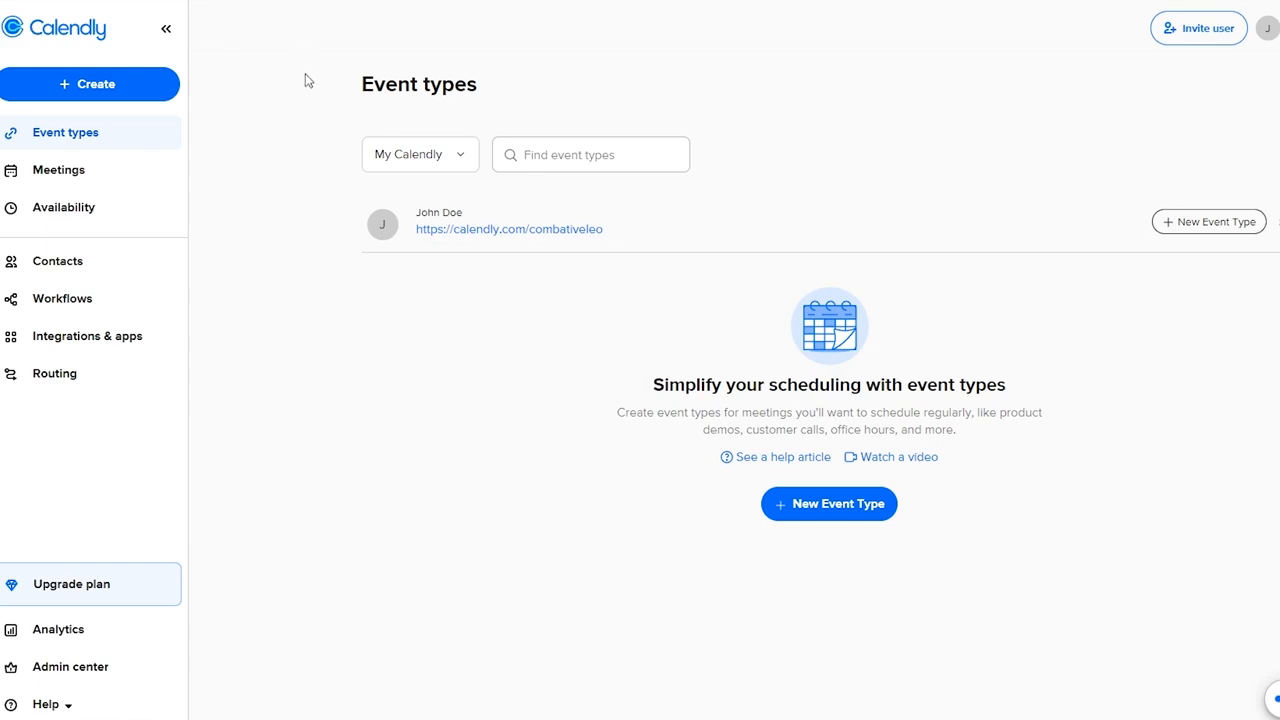
left_click(35, 345)
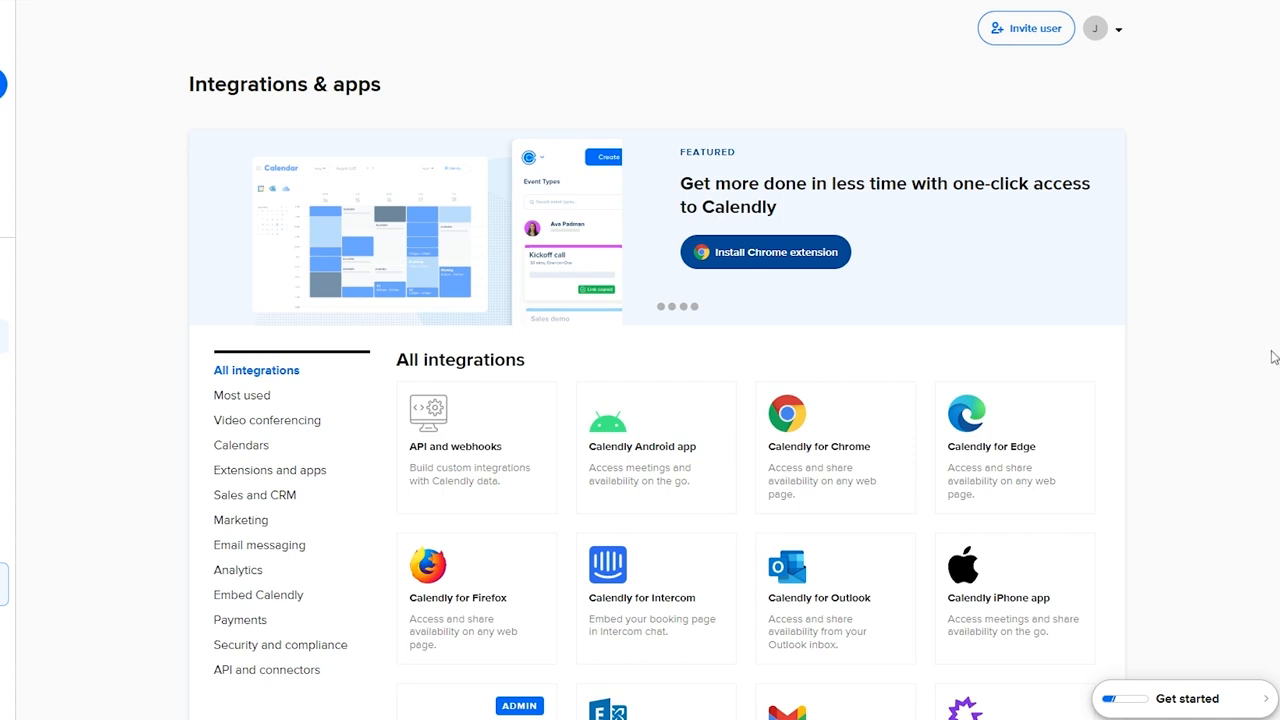
scroll(1260, 330, "down", 2)
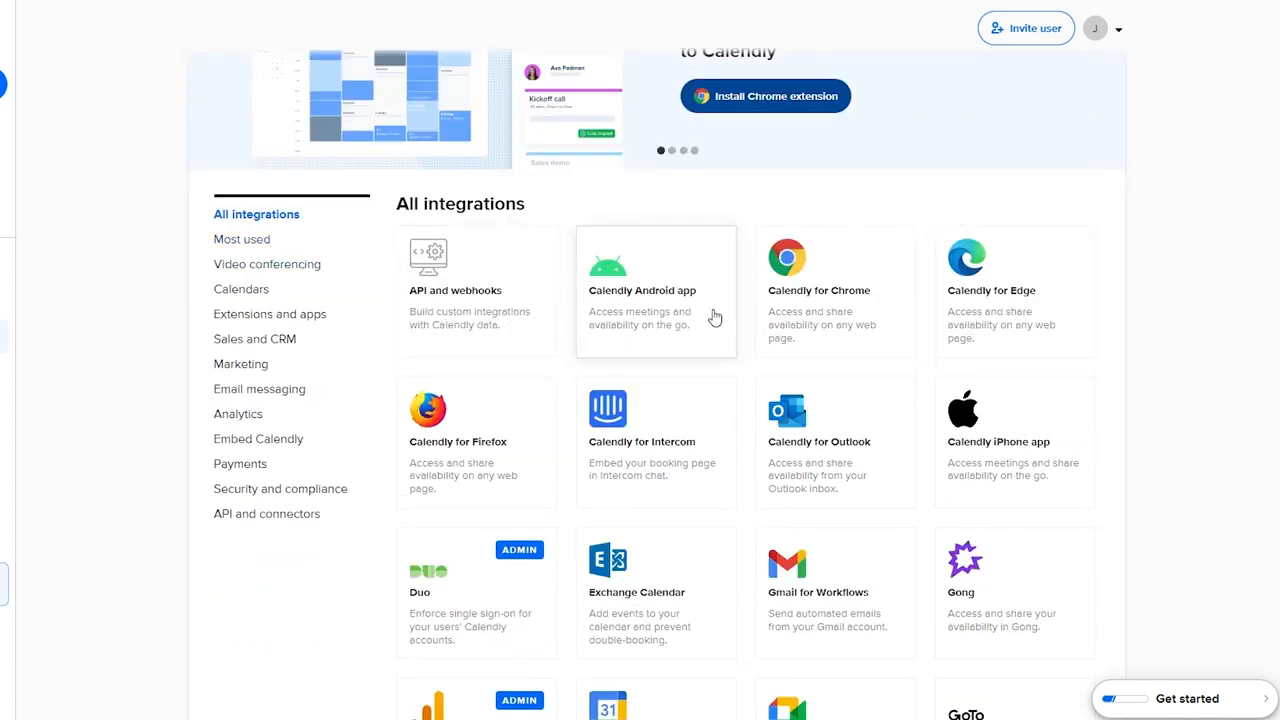
scroll(1186, 353, "down", 1)
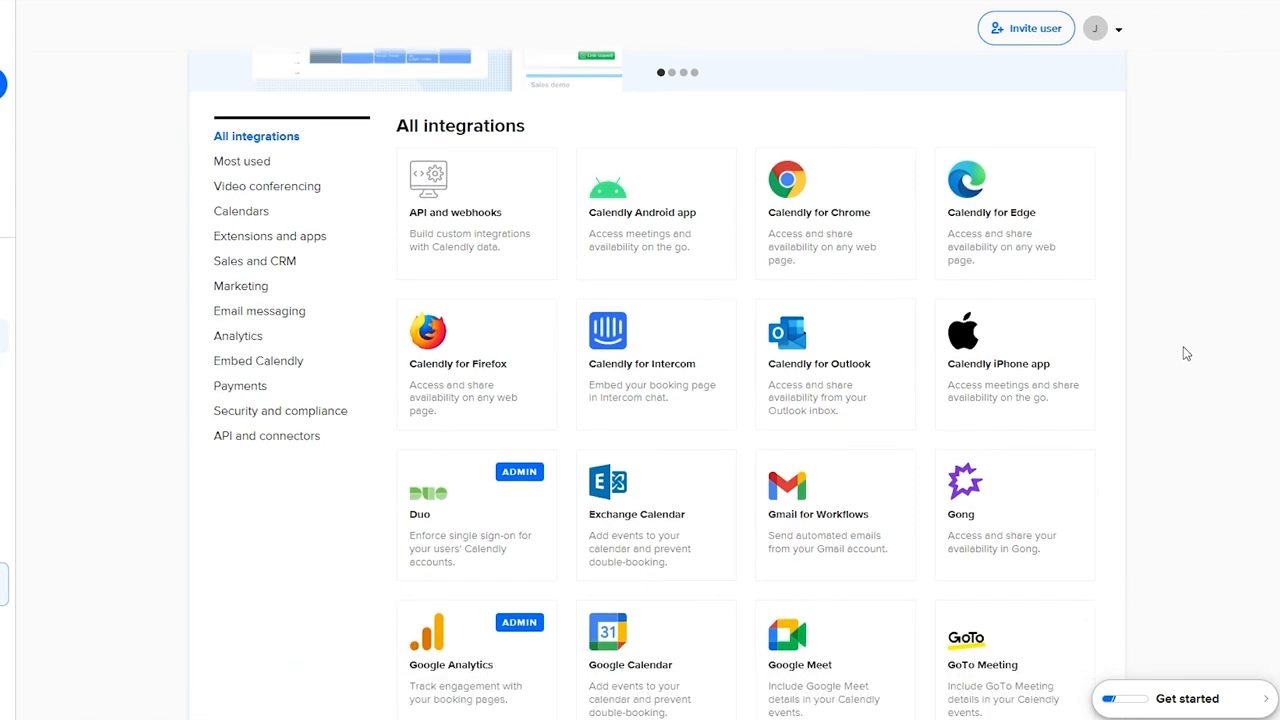
scroll(620, 274, "down", 4)
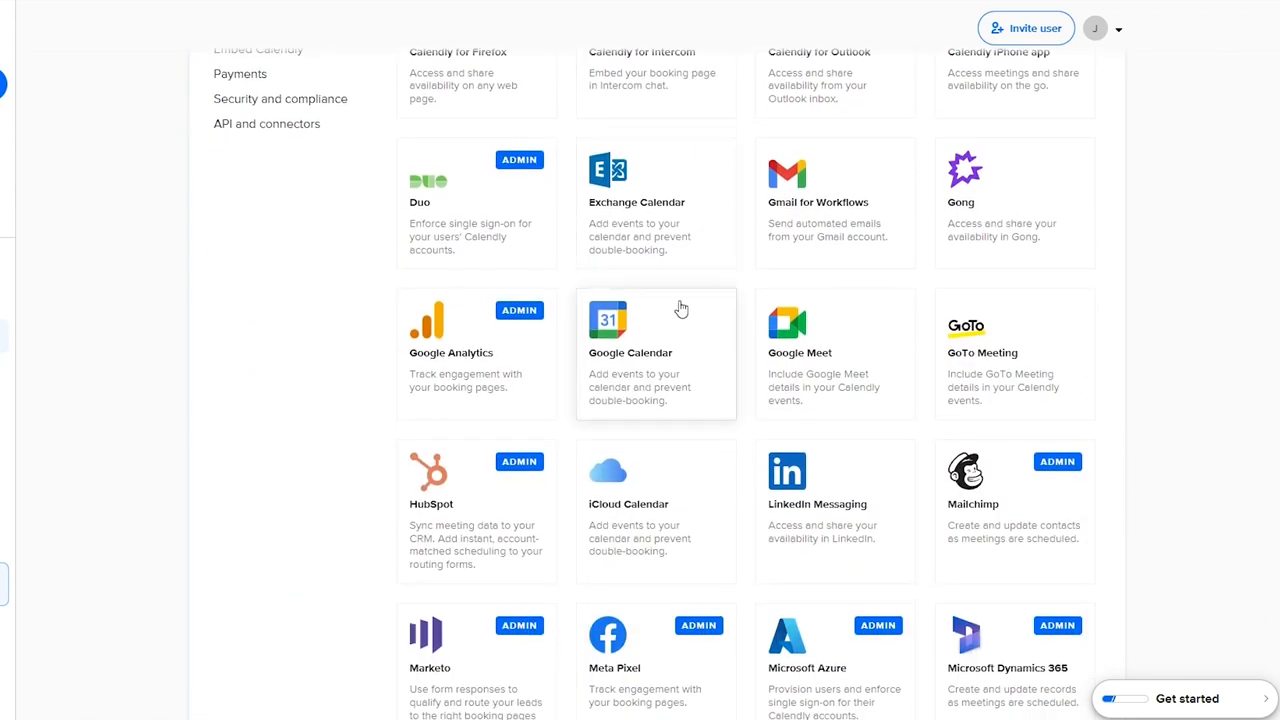
scroll(1180, 320, "down", 2)
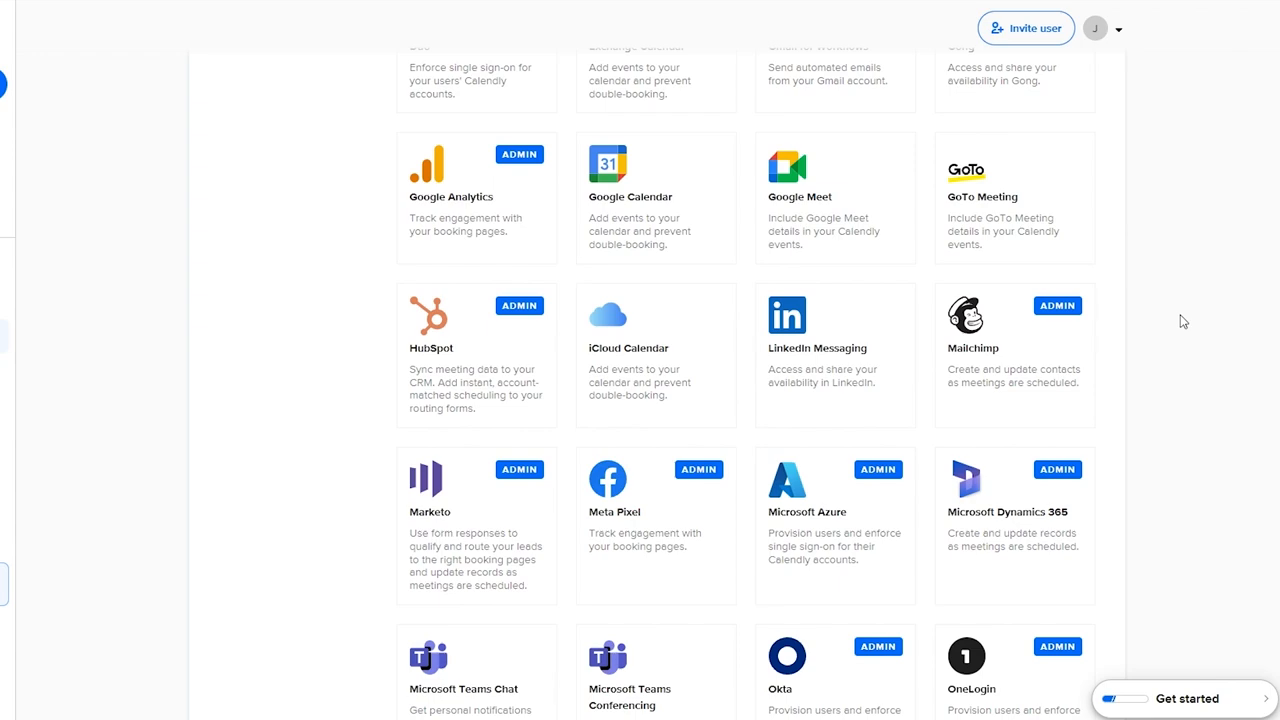
scroll(1183, 321, "up", 2)
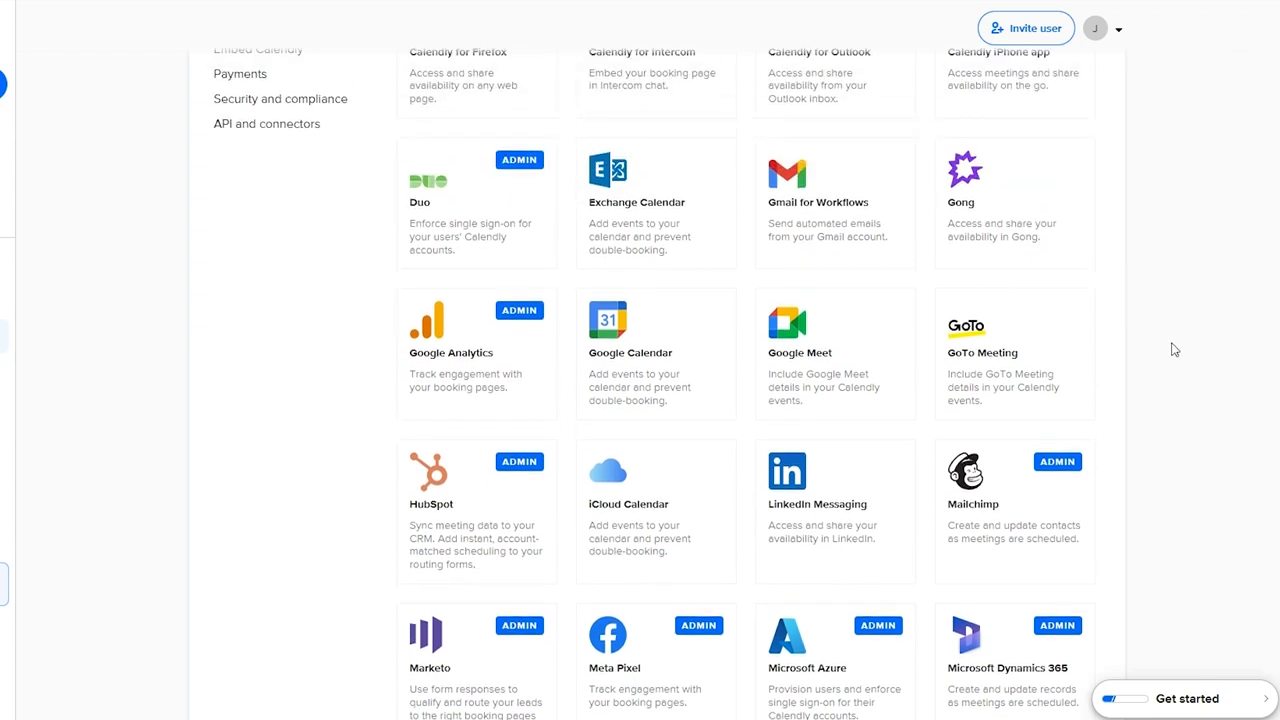
scroll(1175, 349, "up", 4)
scroll(508, 509, "down", 3)
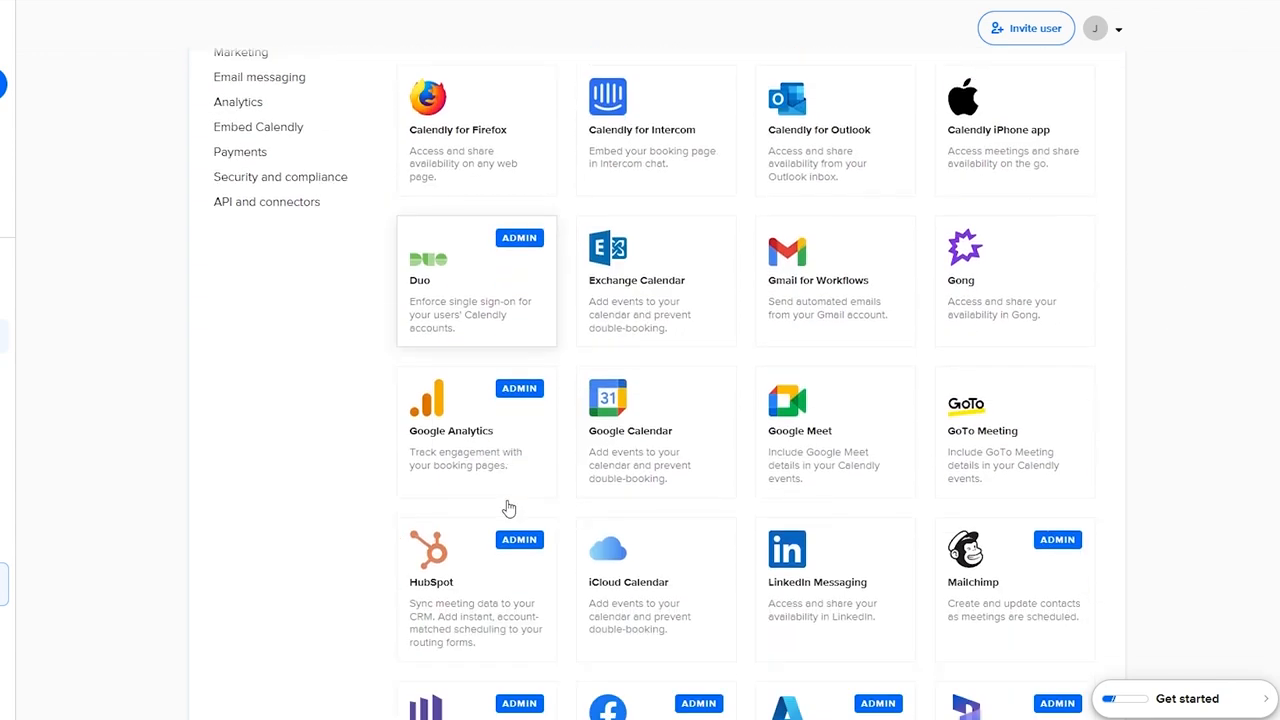
scroll(508, 509, "down", 6)
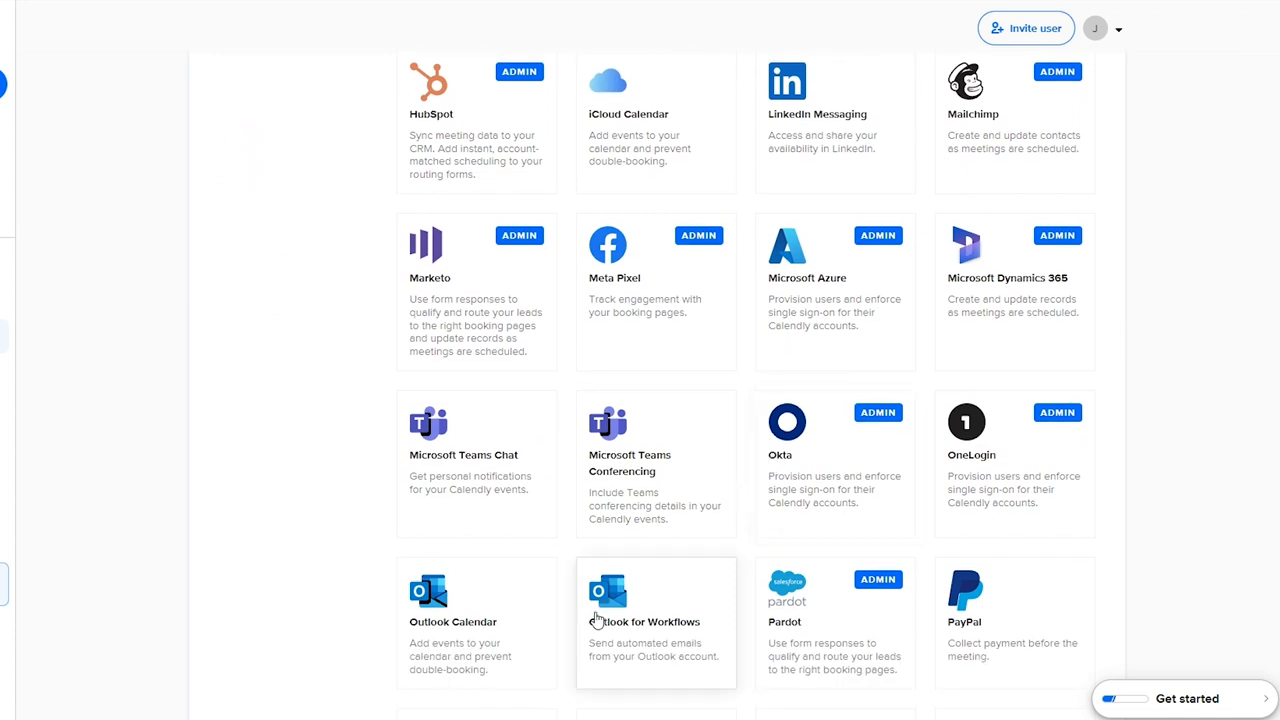
scroll(946, 560, "down", 1)
scroll(449, 666, "up", 2)
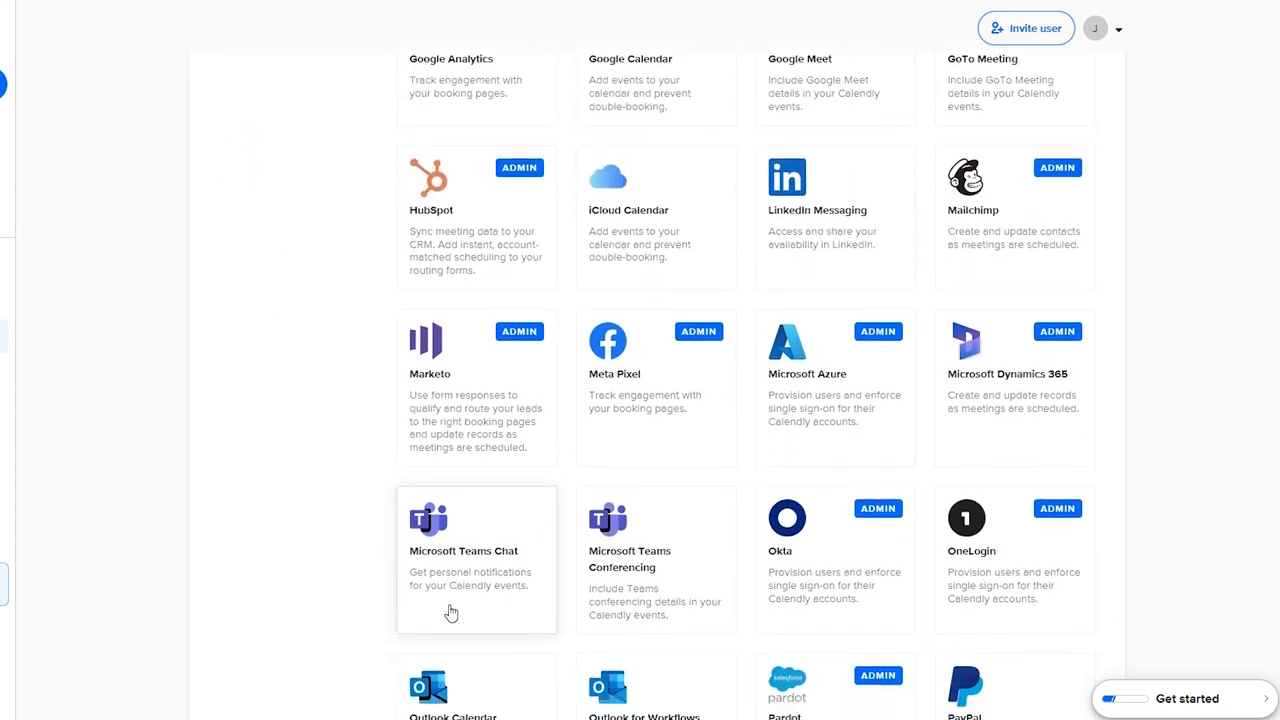
scroll(449, 612, "down", 1)
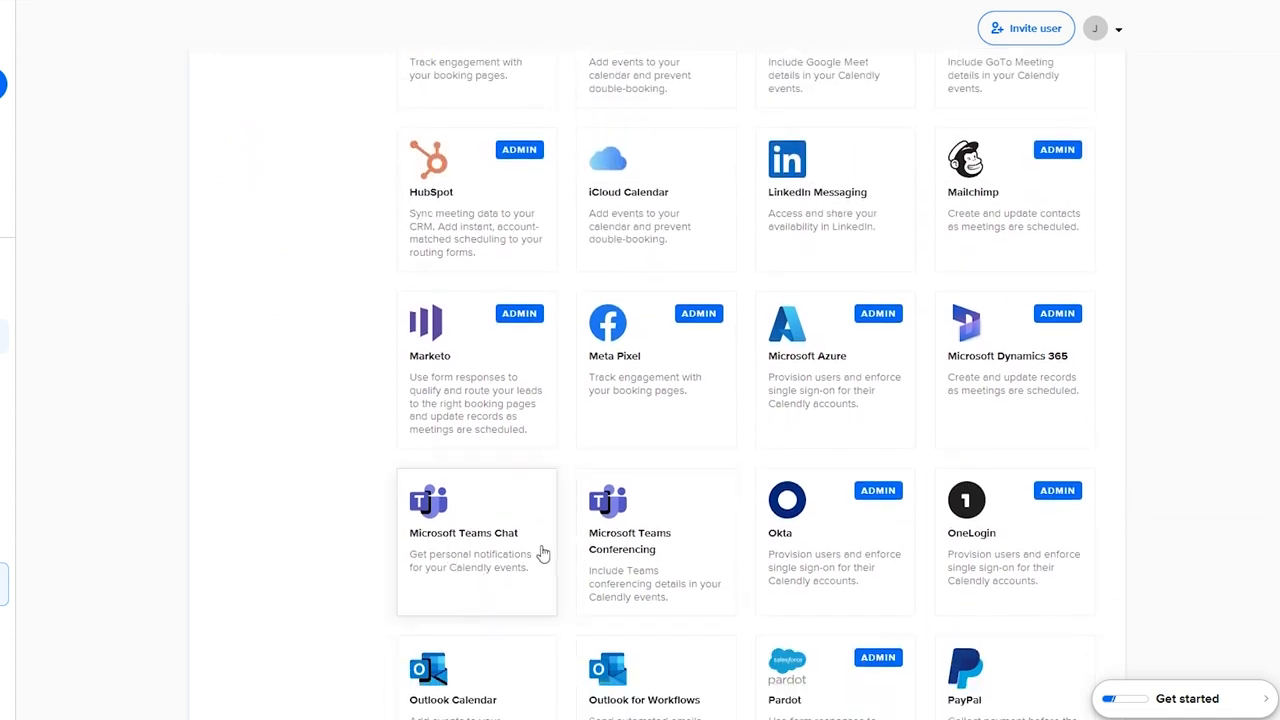
scroll(520, 551, "down", 1)
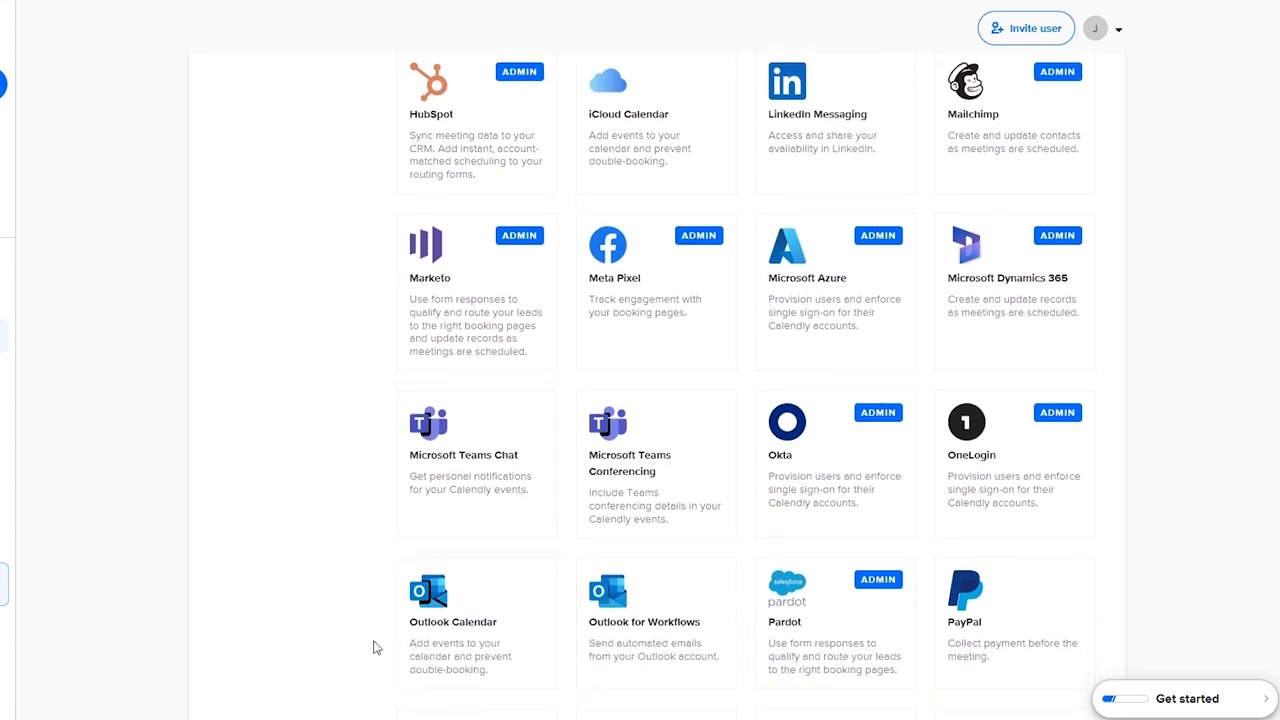
scroll(390, 642, "up", 4)
scroll(404, 597, "up", 5)
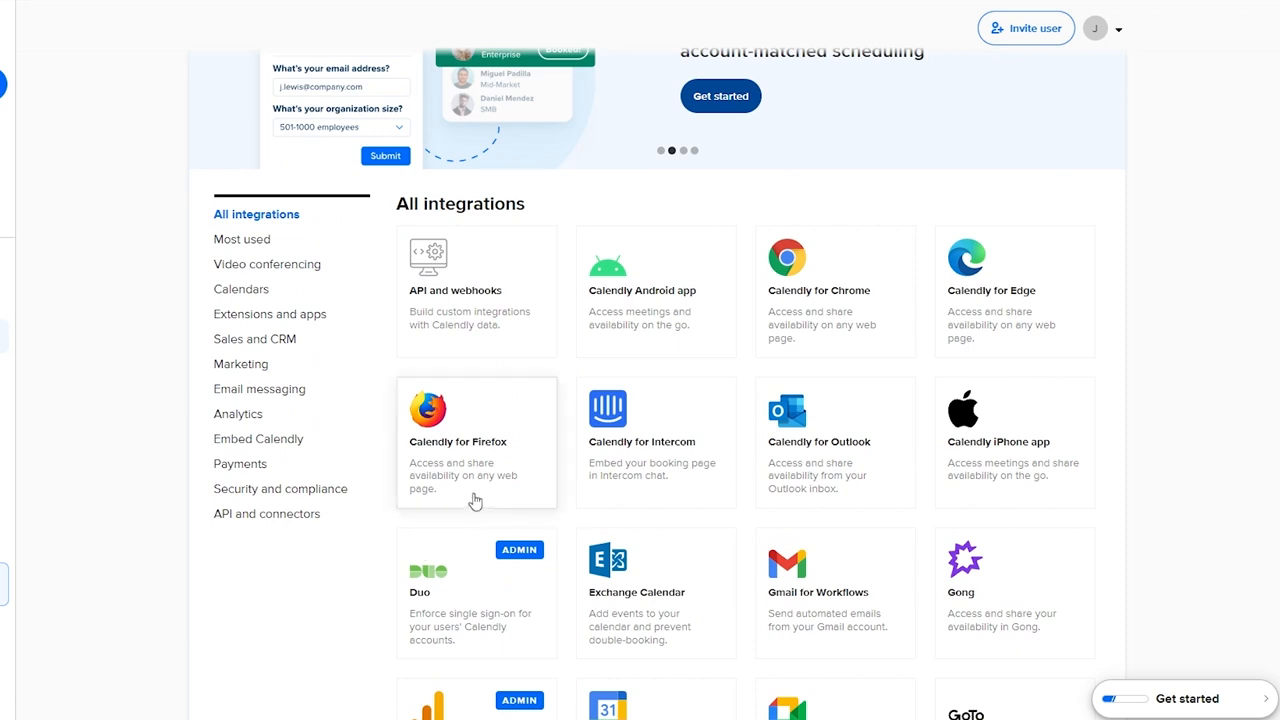
scroll(471, 500, "up", 2)
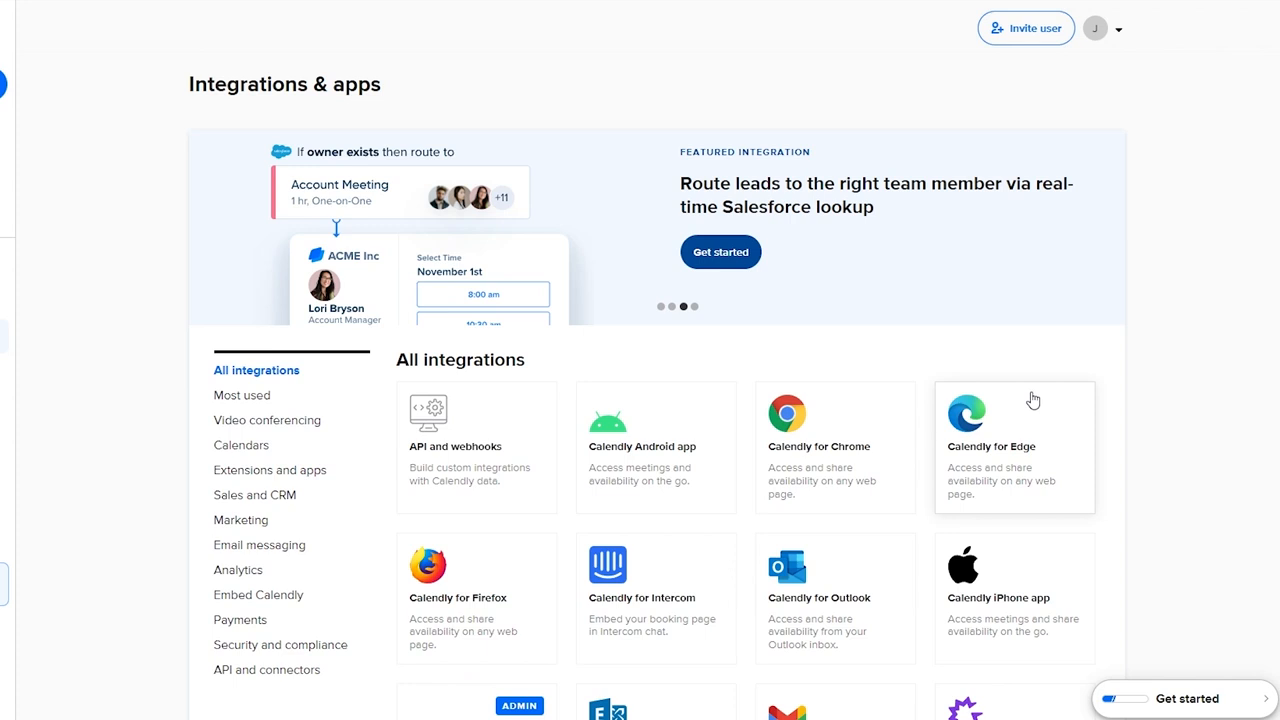
Step: Filter the integrations to Most used and open the Zoom integration's information page
left_click(256, 398)
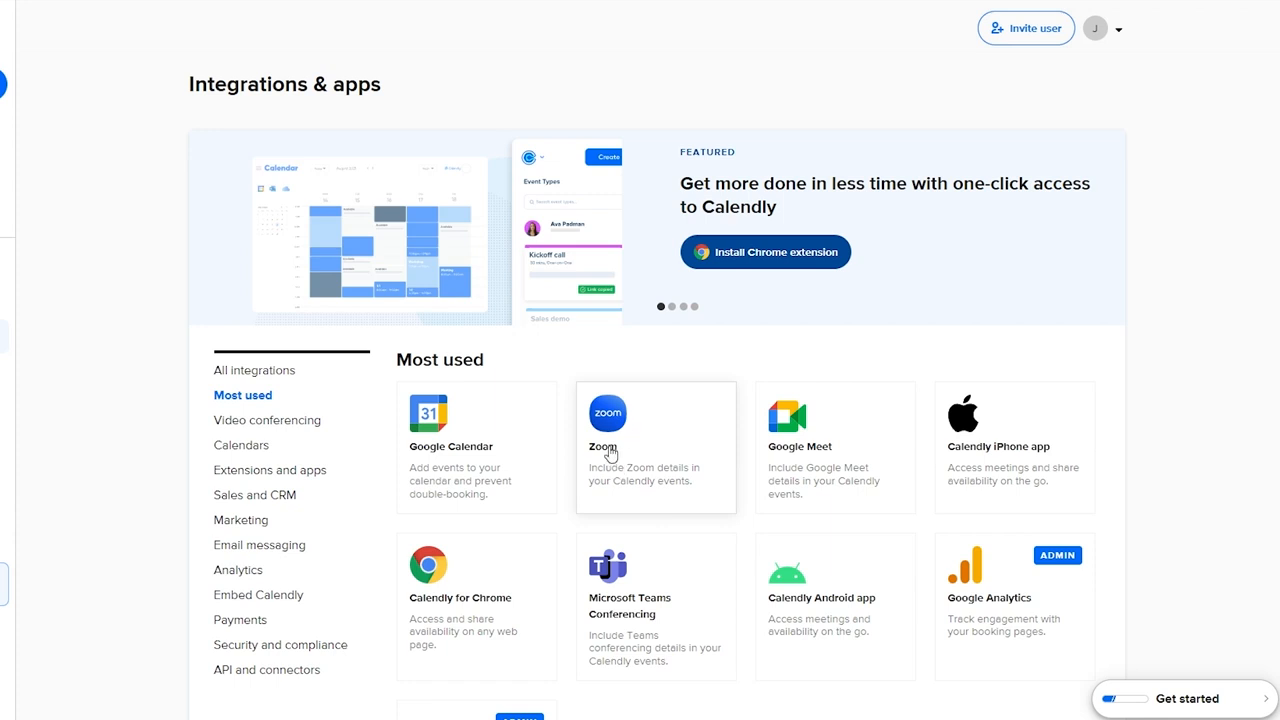
scroll(610, 460, "down", 3)
left_click(641, 242)
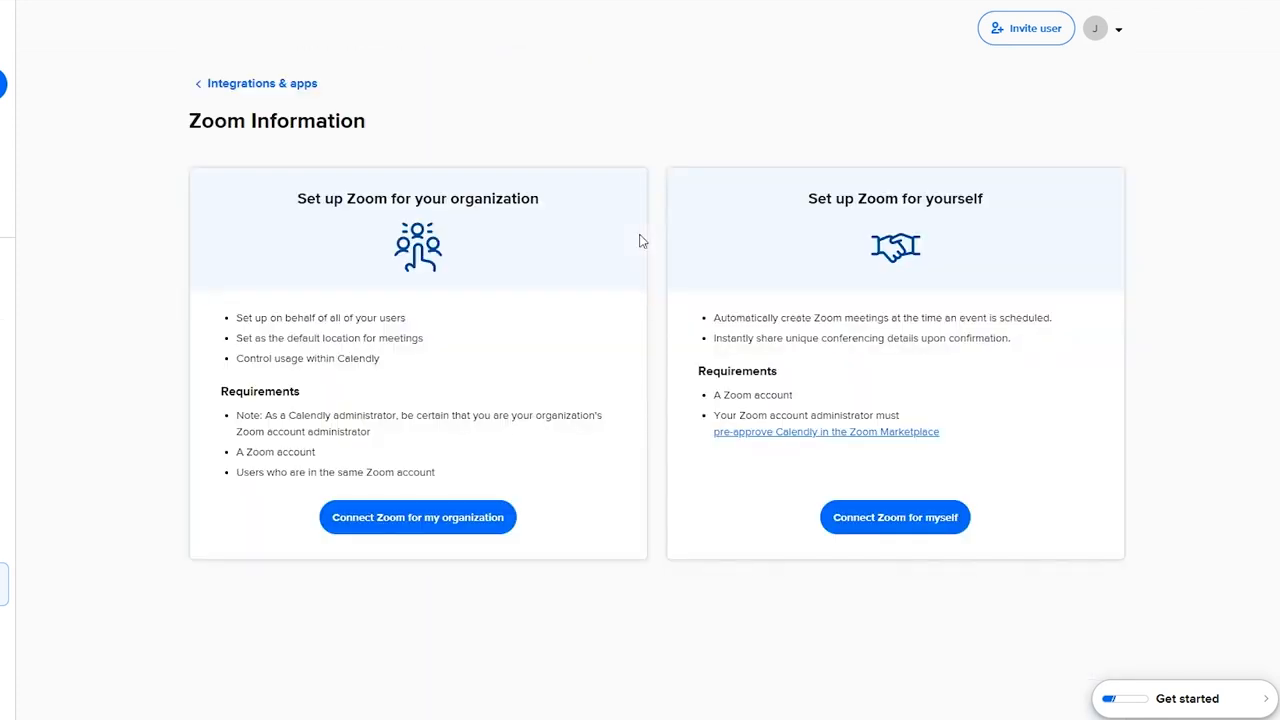
Step: Examine the benefits and requirements of setting up Zoom for your organization and for yourself
left_click_drag(715, 396, 870, 415)
left_click(738, 413)
left_click(746, 488)
left_click_drag(297, 199, 542, 207)
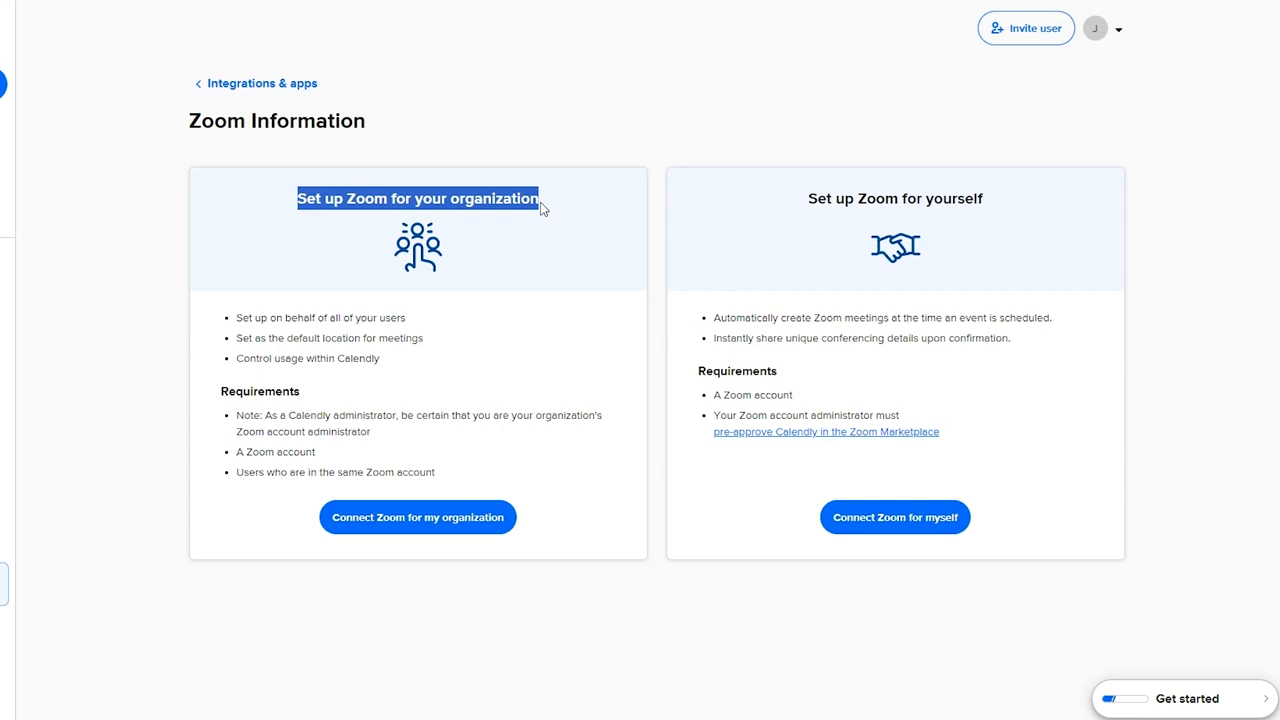
left_click_drag(818, 199, 1017, 207)
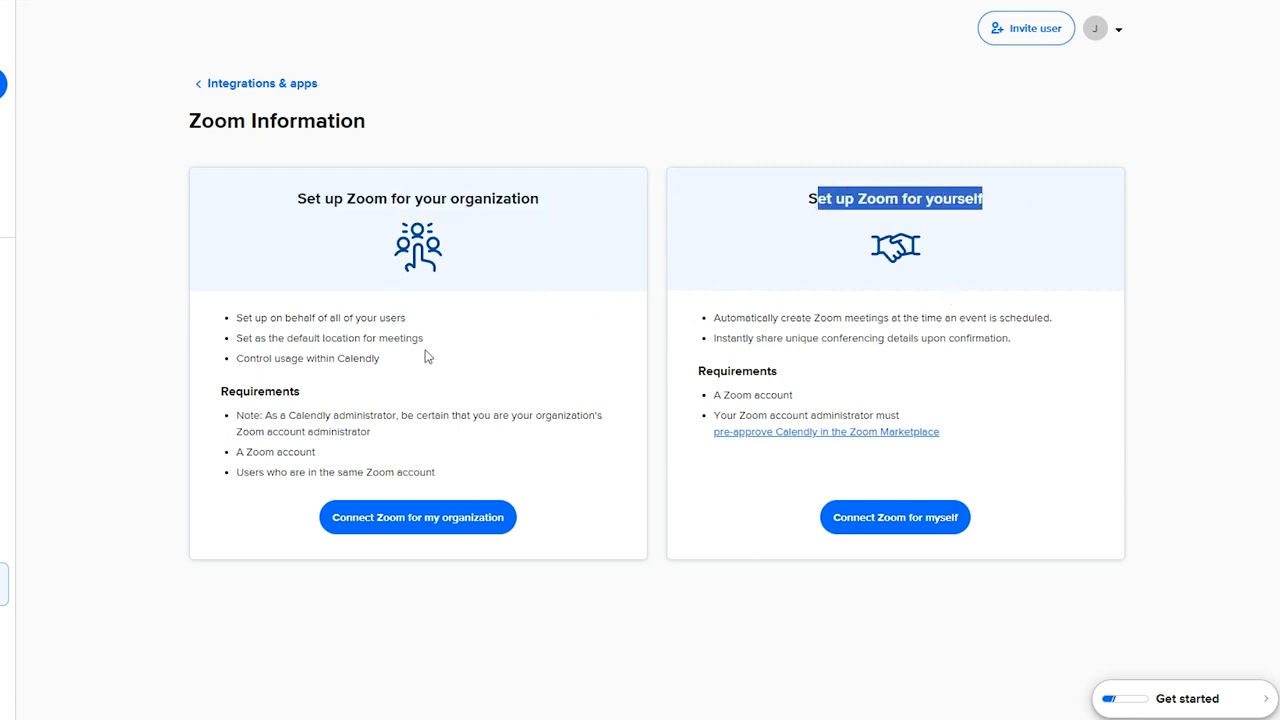
left_click_drag(242, 317, 394, 317)
left_click_drag(253, 338, 381, 332)
left_click_drag(262, 358, 352, 359)
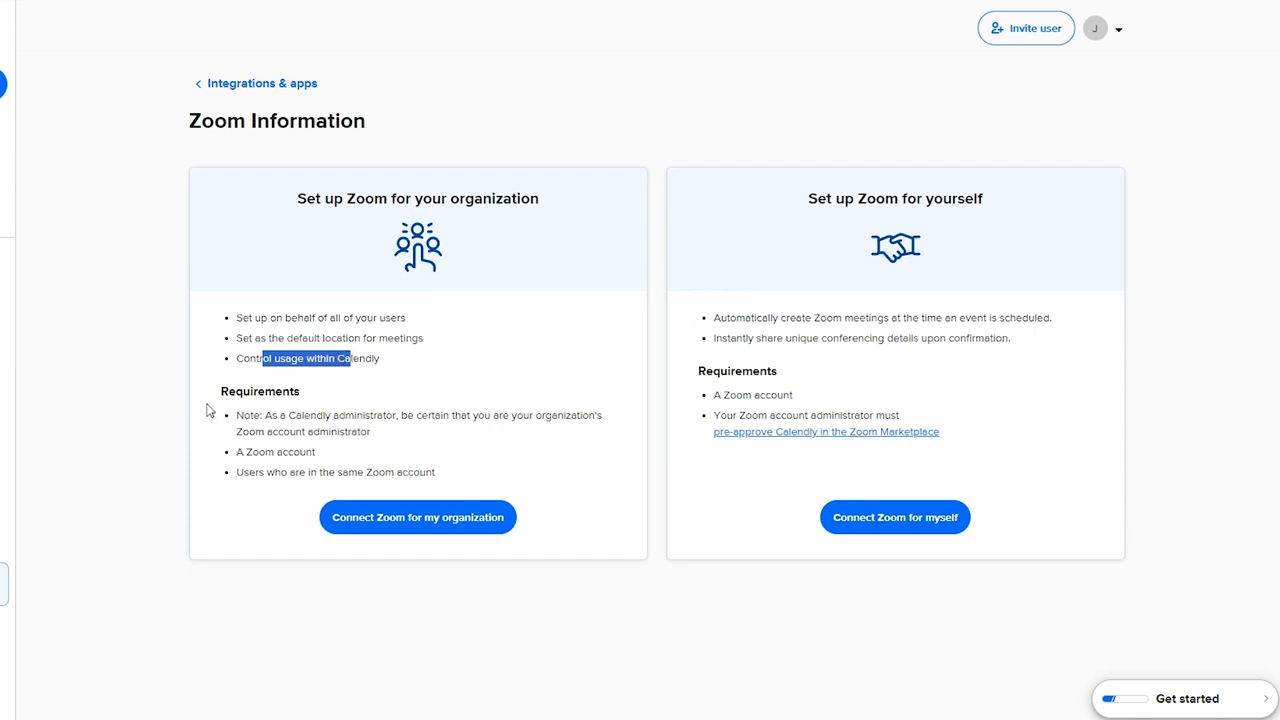
left_click_drag(263, 415, 370, 432)
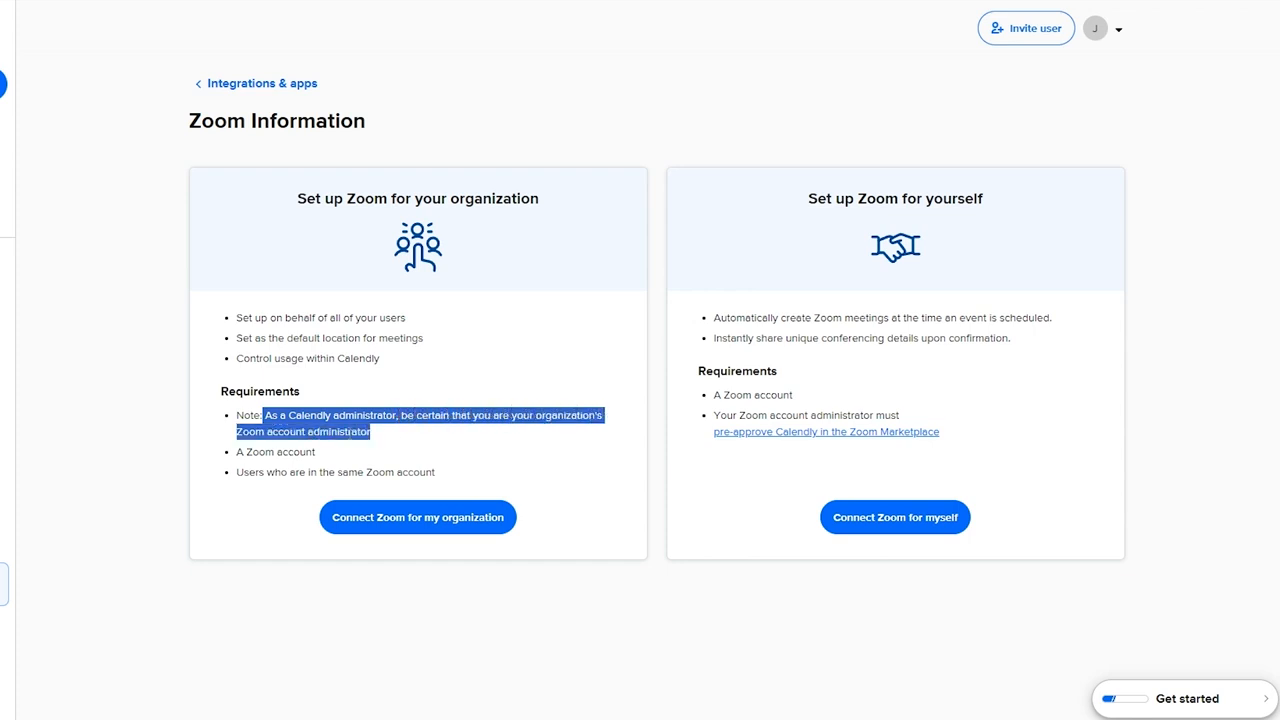
left_click(400, 432)
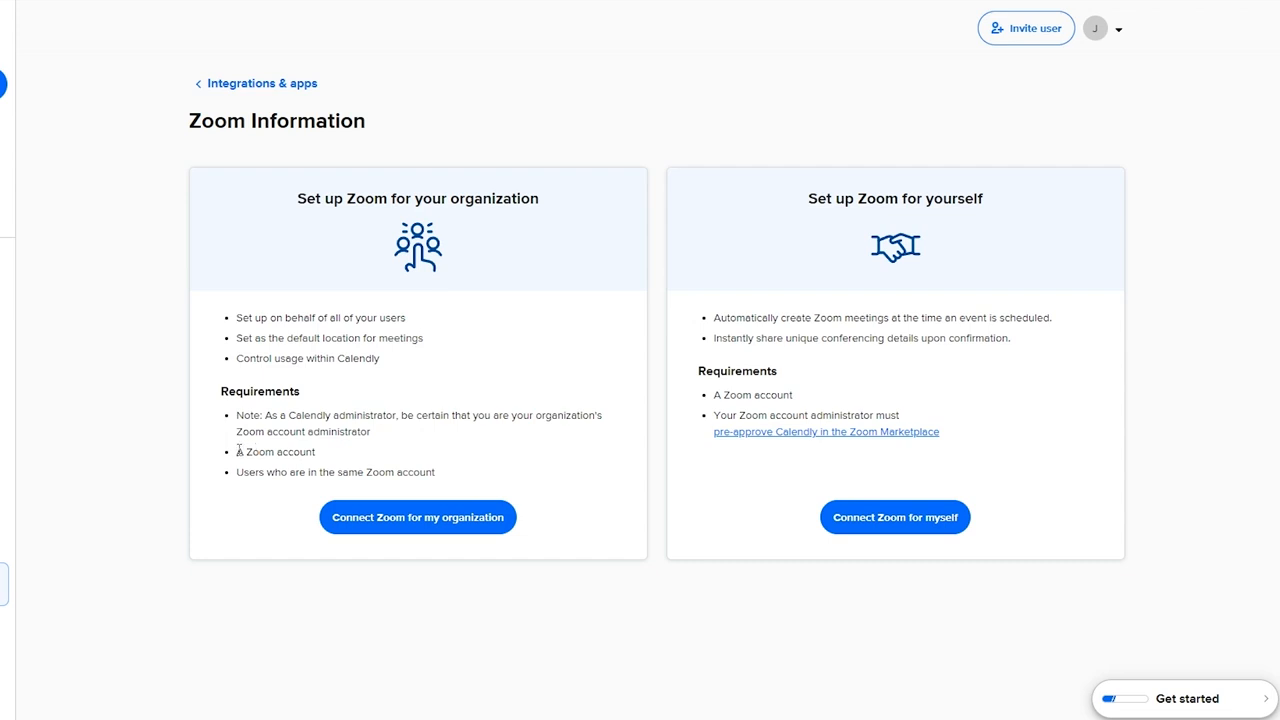
left_click_drag(239, 451, 318, 471)
left_click(260, 470)
left_click_drag(808, 198, 997, 203)
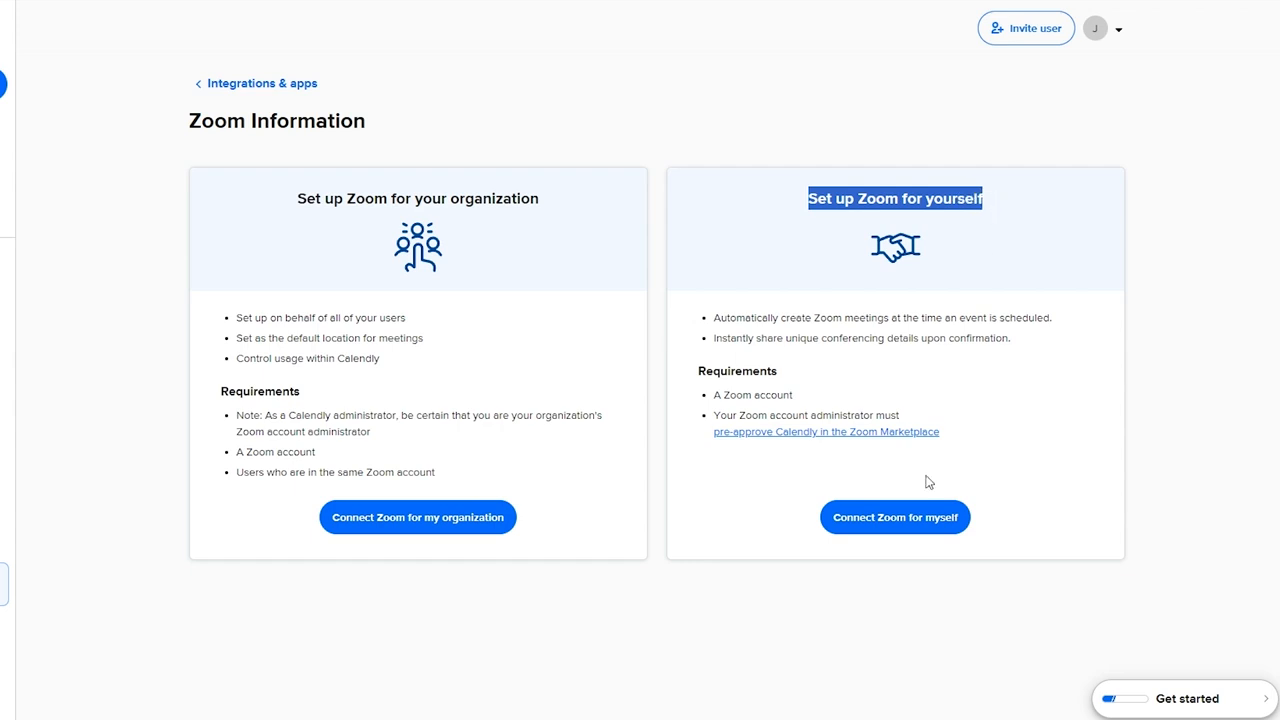
Step: Connect Zoom for your own account, allowing Calendly to use the shared access permissions, and authorize the app
left_click(888, 528)
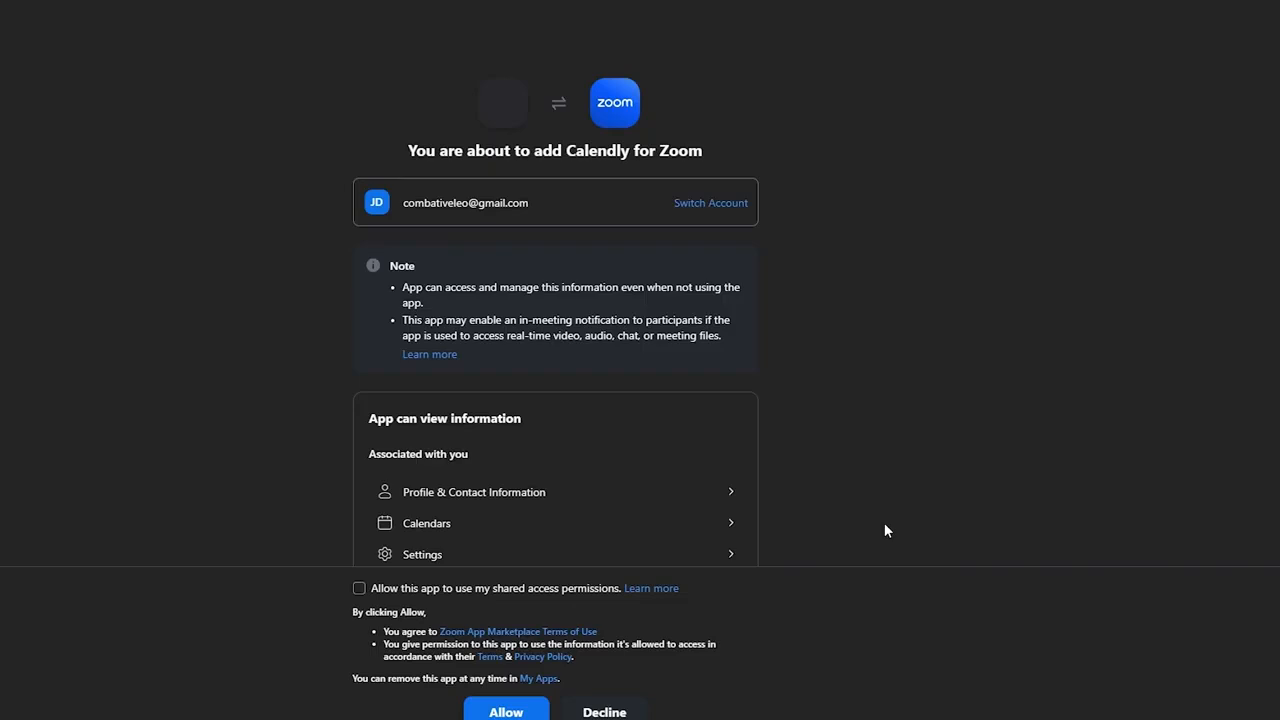
scroll(408, 381, "down", 2)
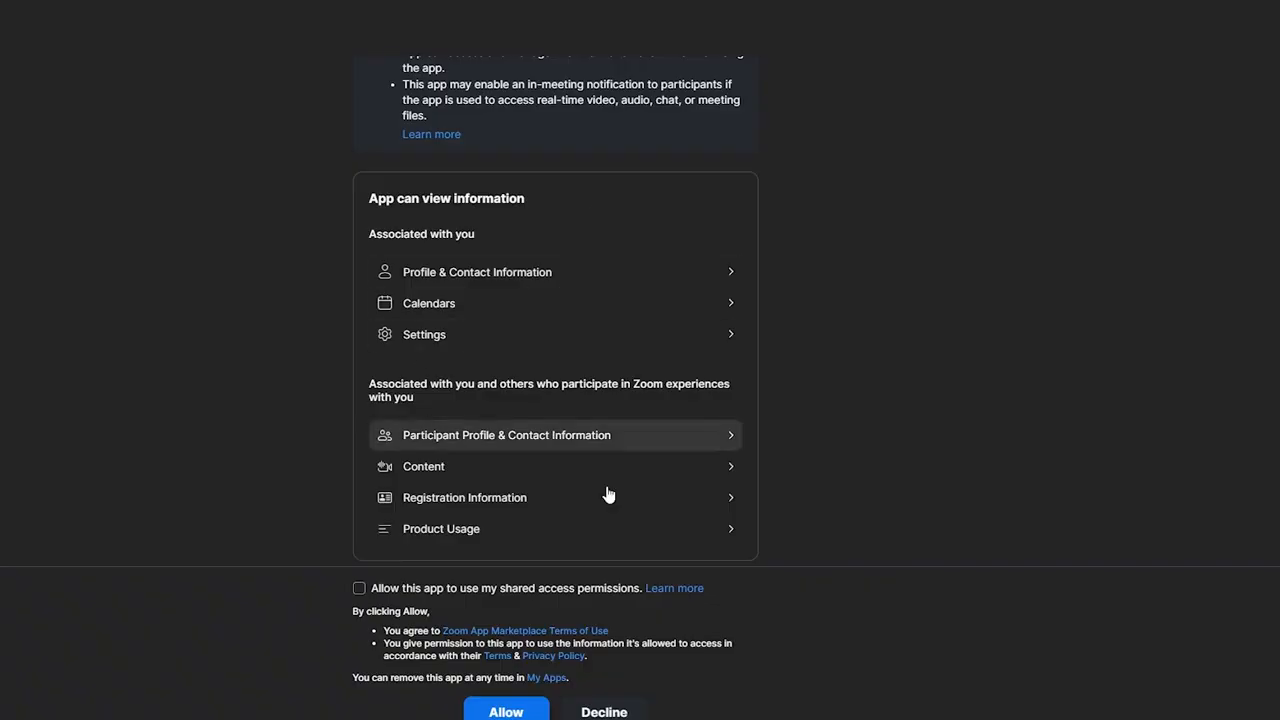
scroll(560, 510, "down", 3)
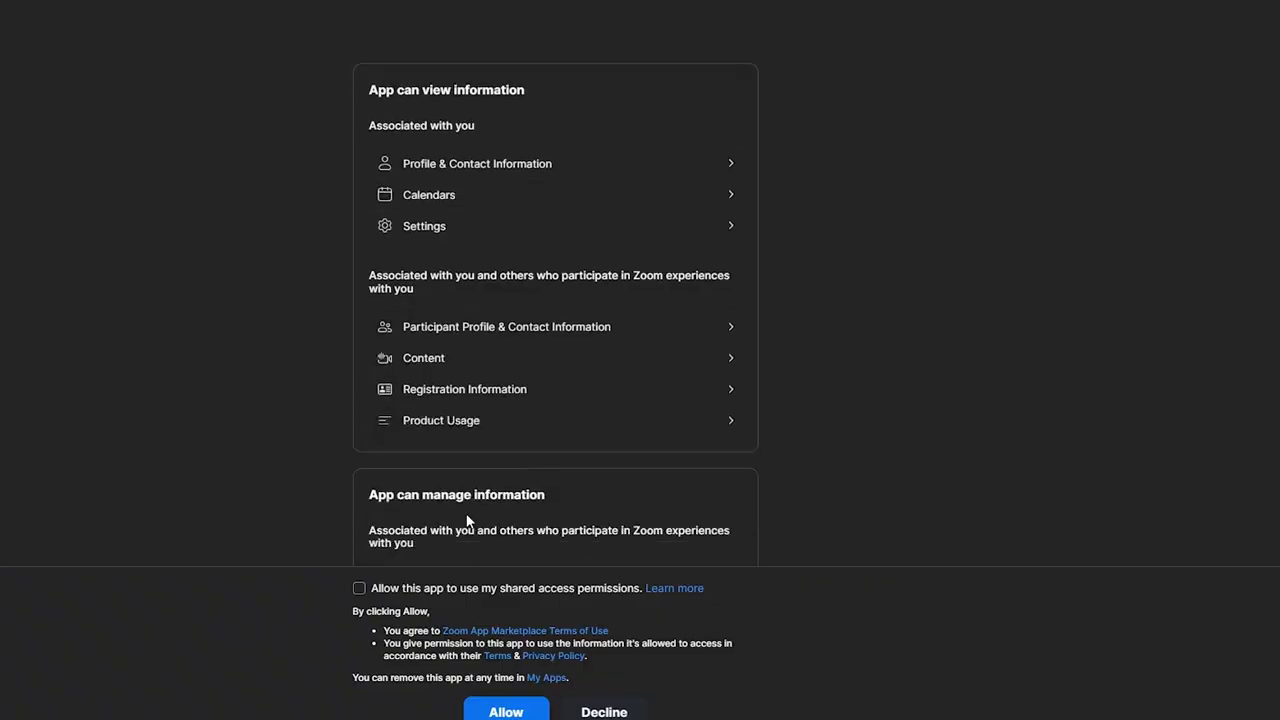
left_click(358, 589)
scroll(551, 311, "down", 2)
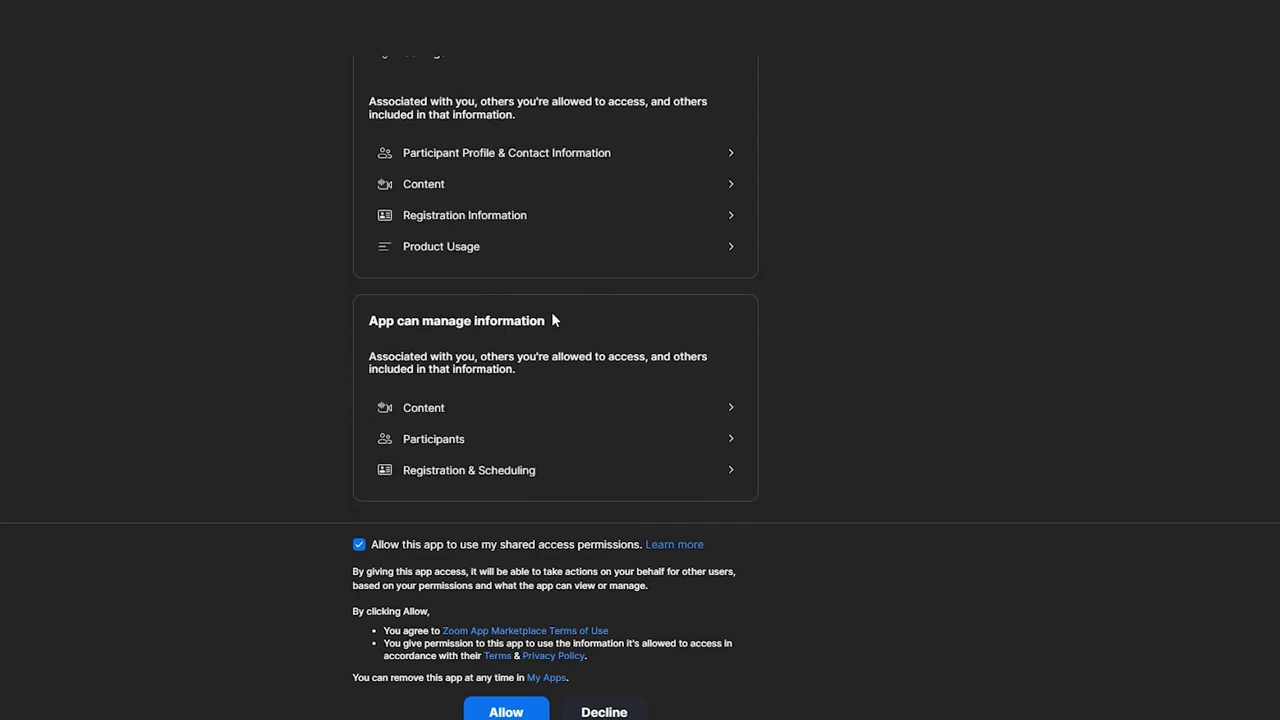
scroll(471, 237, "up", 8)
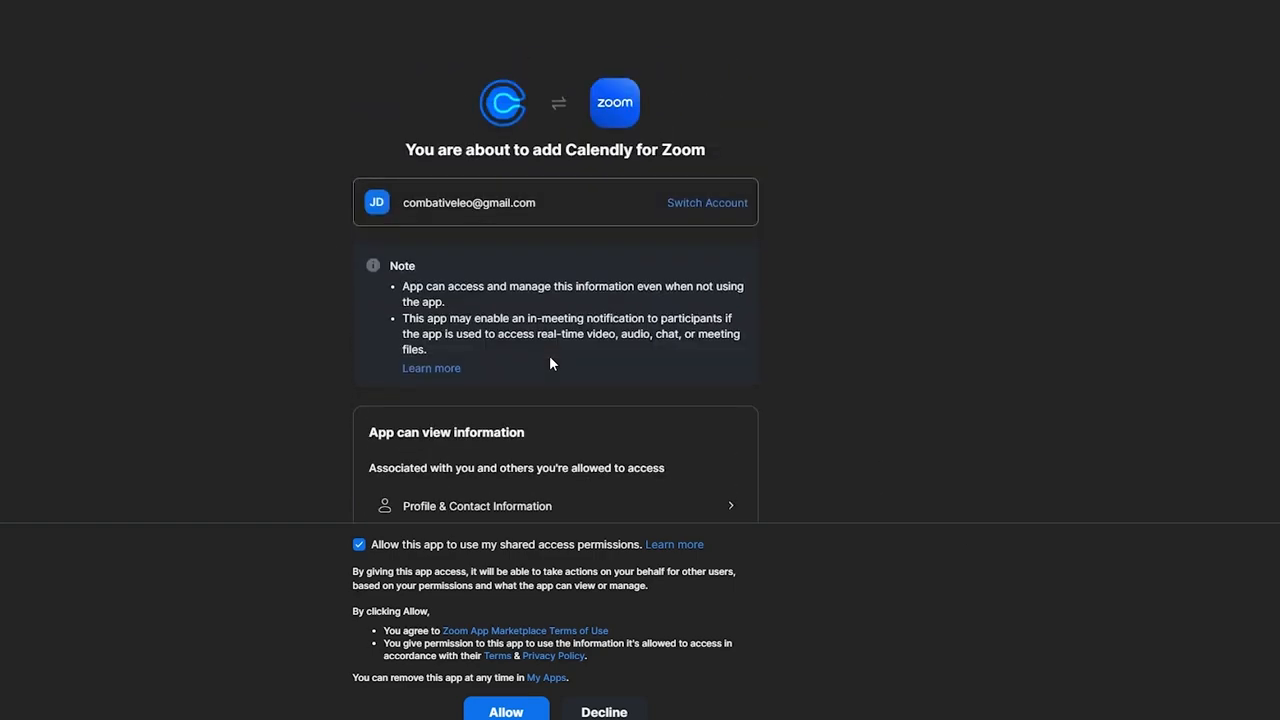
scroll(549, 363, "down", 5)
scroll(549, 363, "down", 1)
left_click(512, 712)
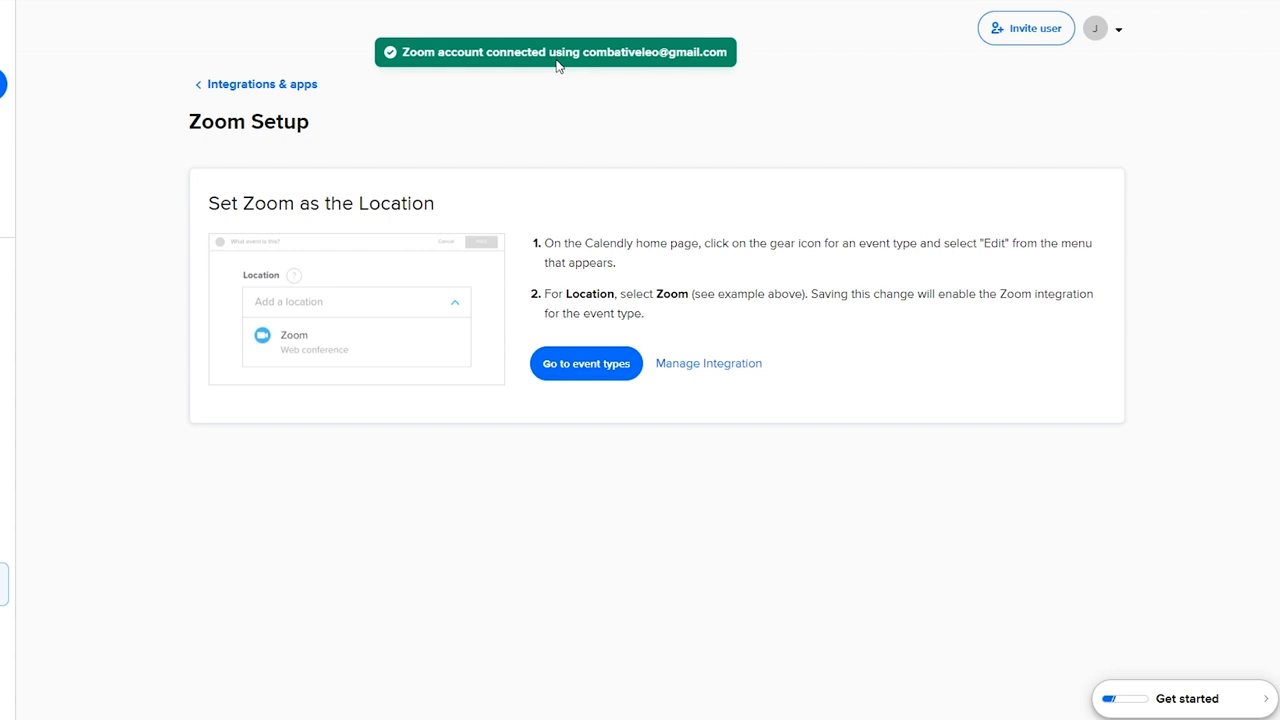
Step: Review the Zoom Setup page and return to the full list of integrations
key("ctrl+a")
left_click(723, 60)
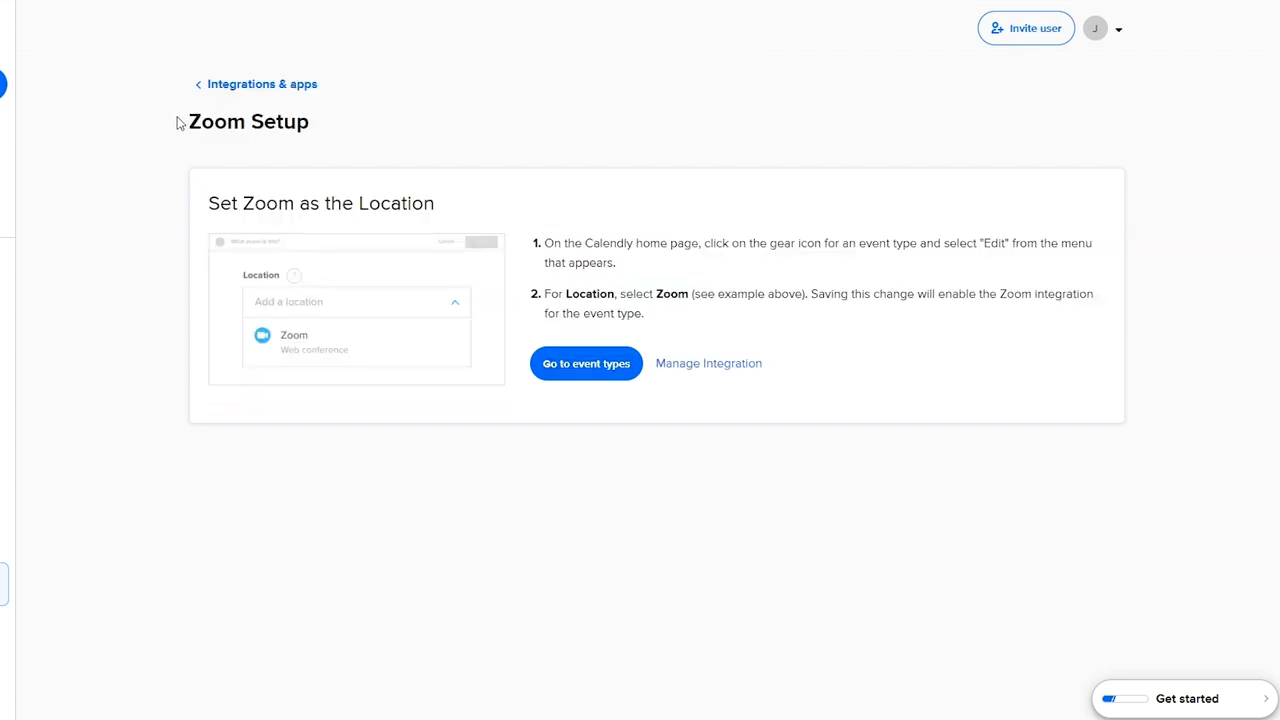
left_click_drag(187, 122, 296, 122)
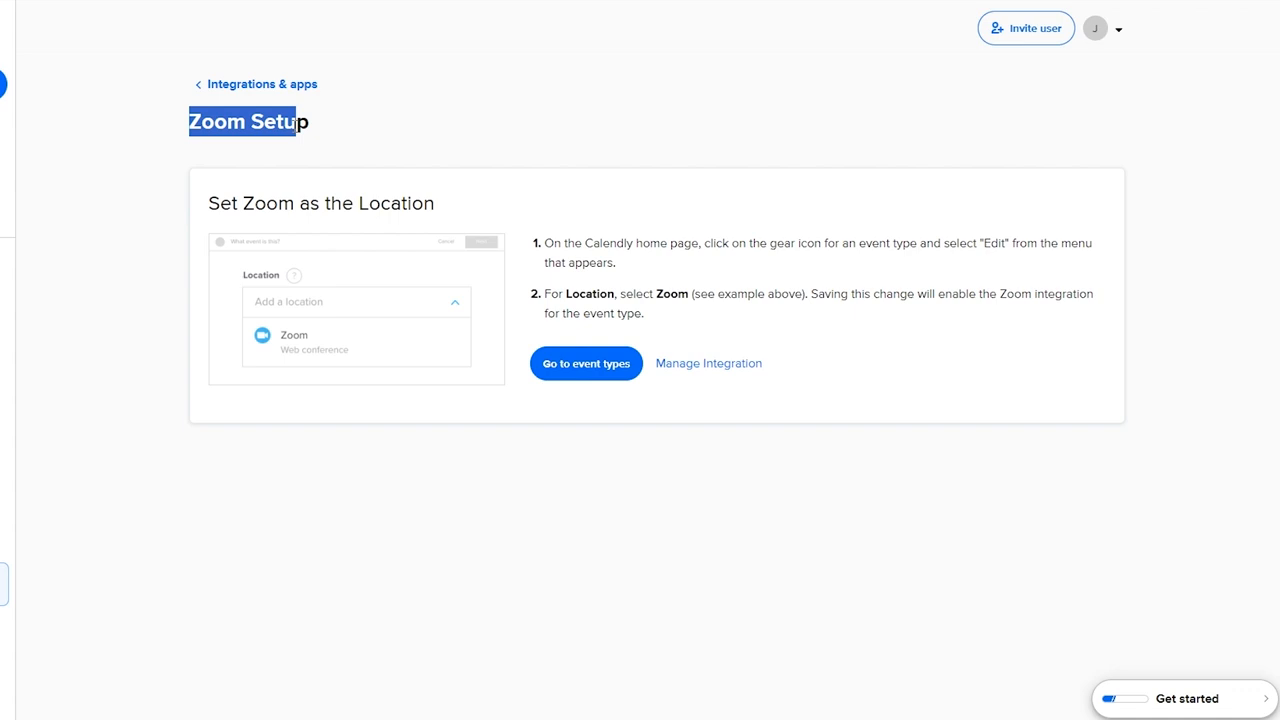
left_click(290, 86)
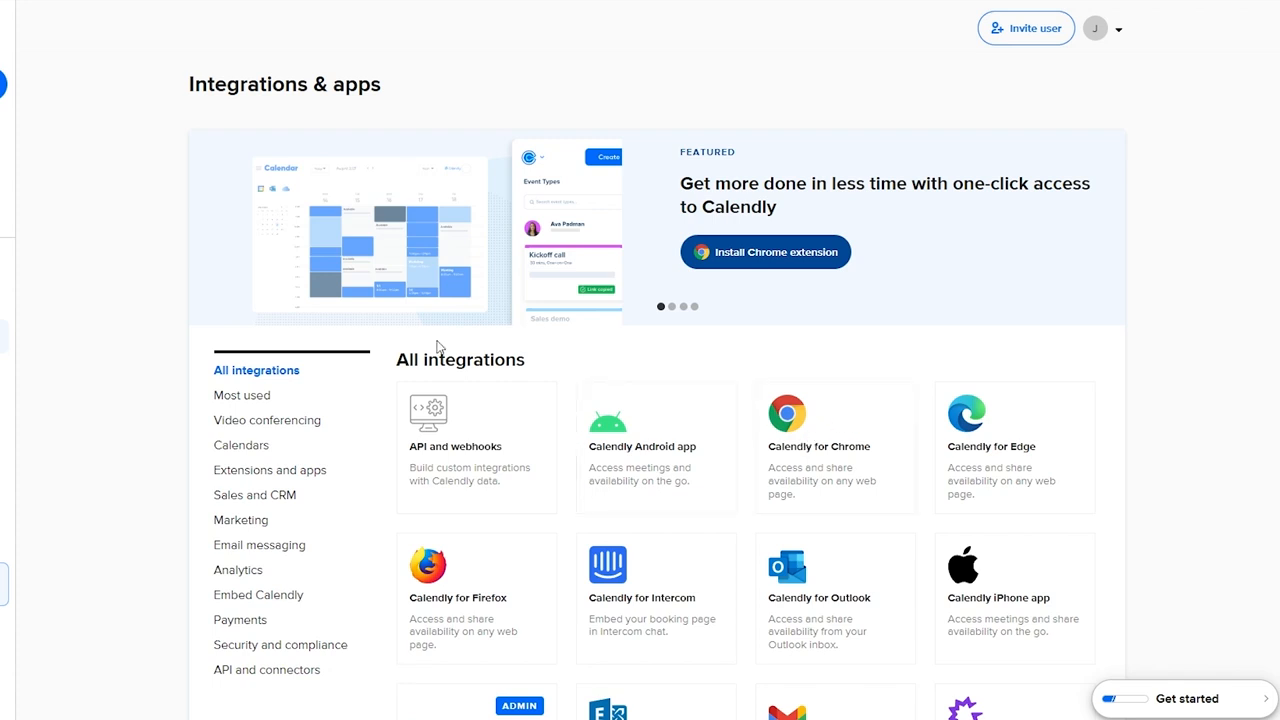
scroll(195, 541, "down", 2)
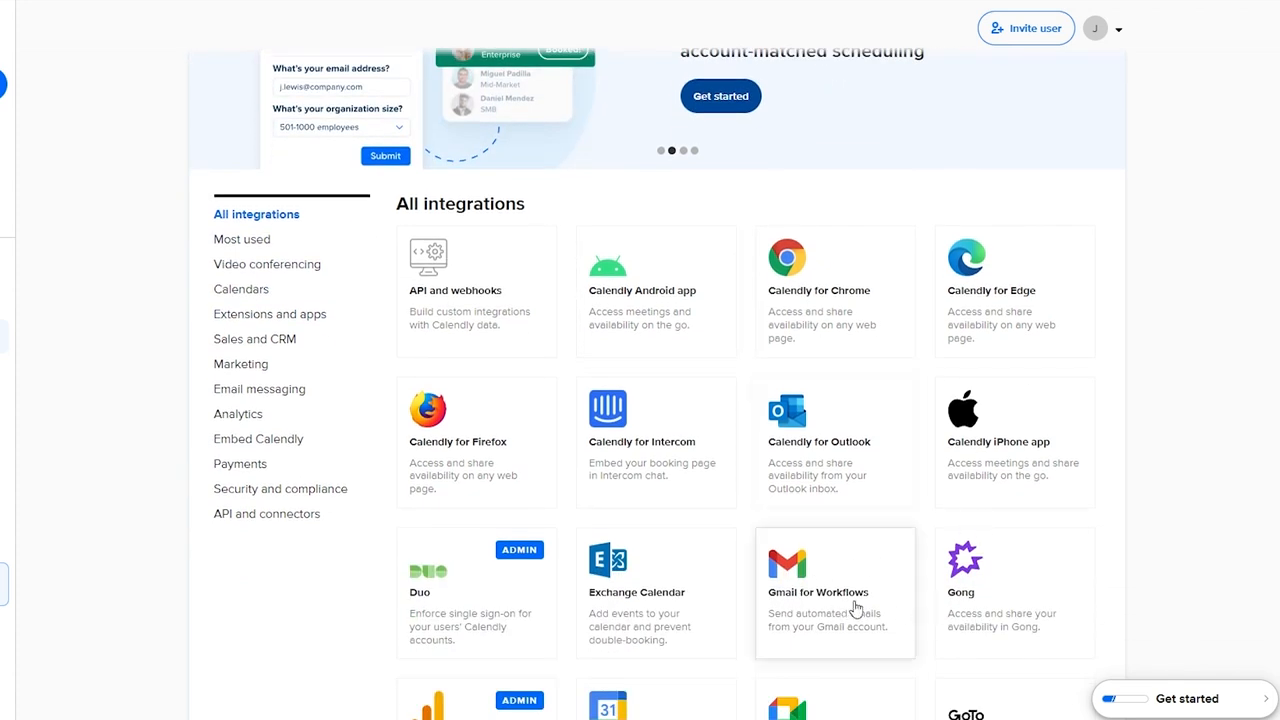
Step: Open the Google Meet integration and connect Google Calendar to the account through Calendar sync
scroll(866, 604, "down", 2)
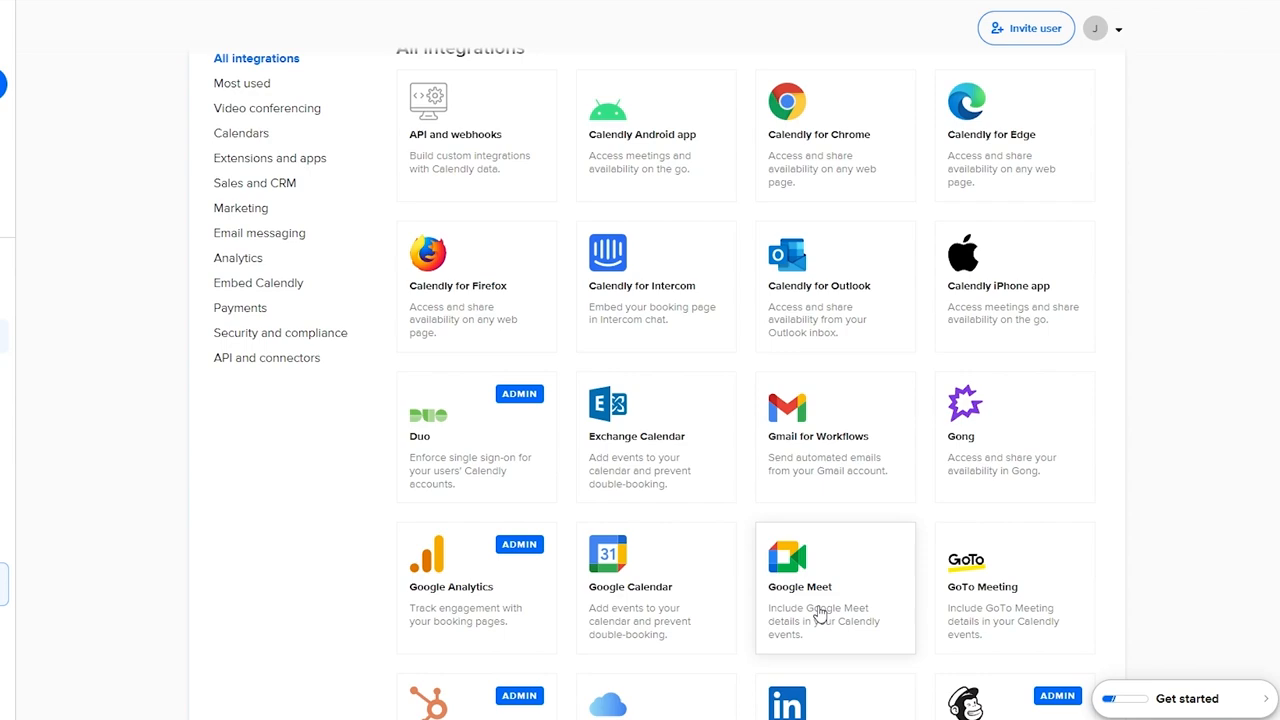
left_click(868, 600)
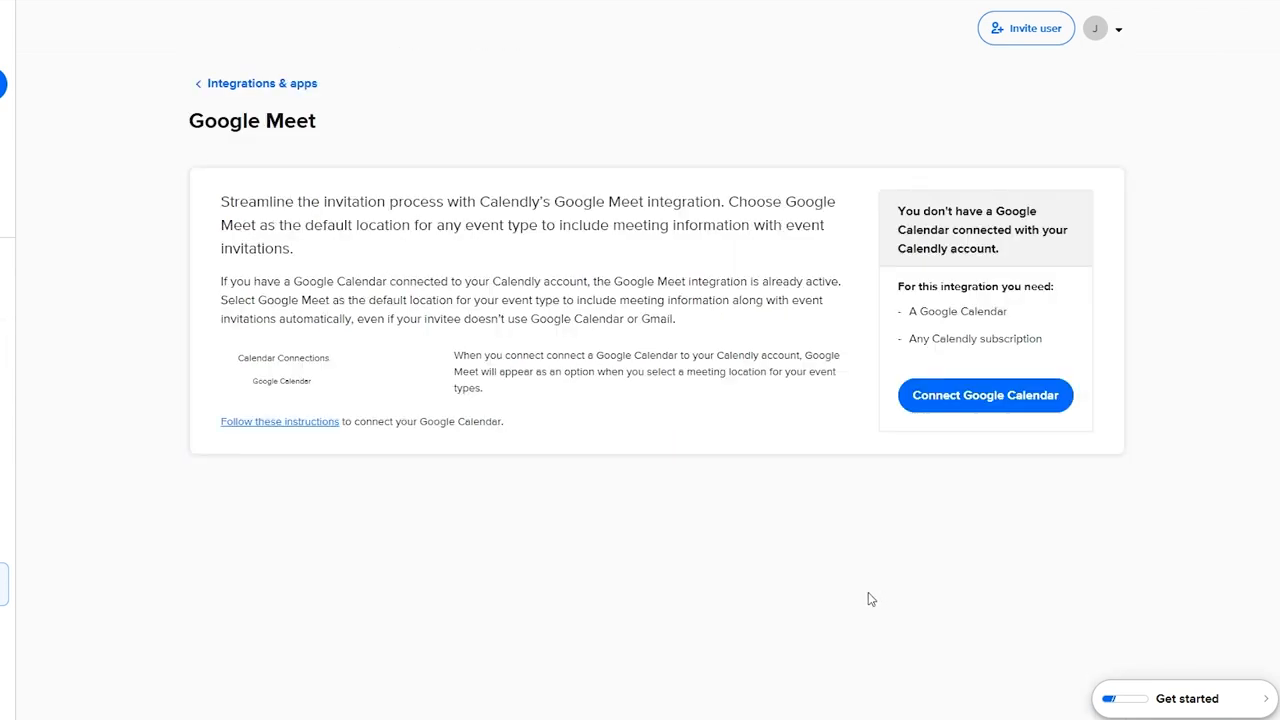
left_click(957, 397)
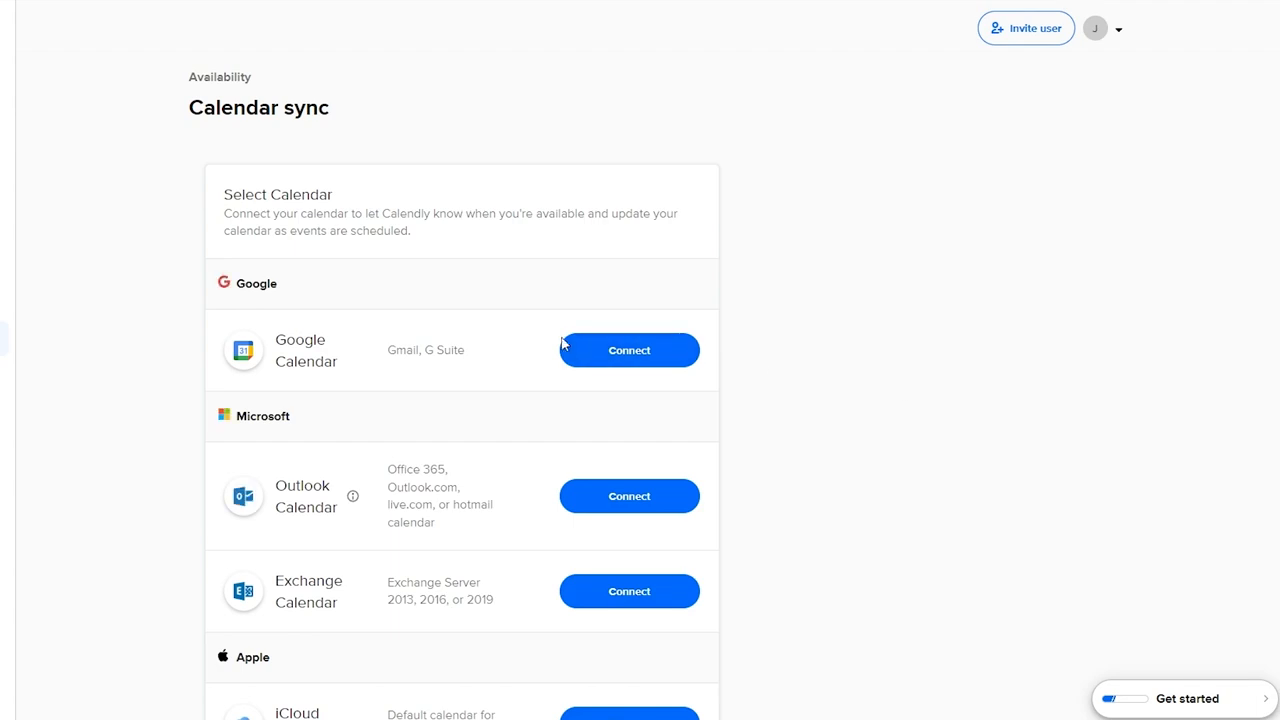
double_click(312, 341)
left_click(337, 358)
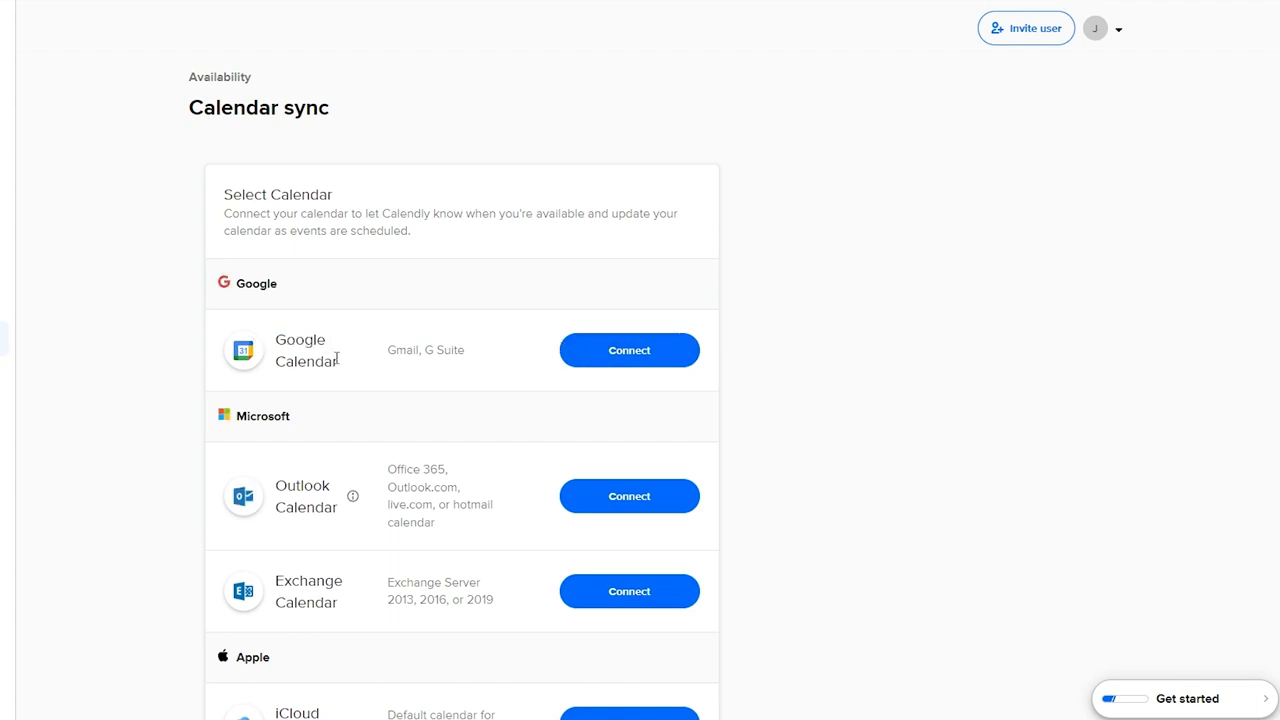
left_click(611, 362)
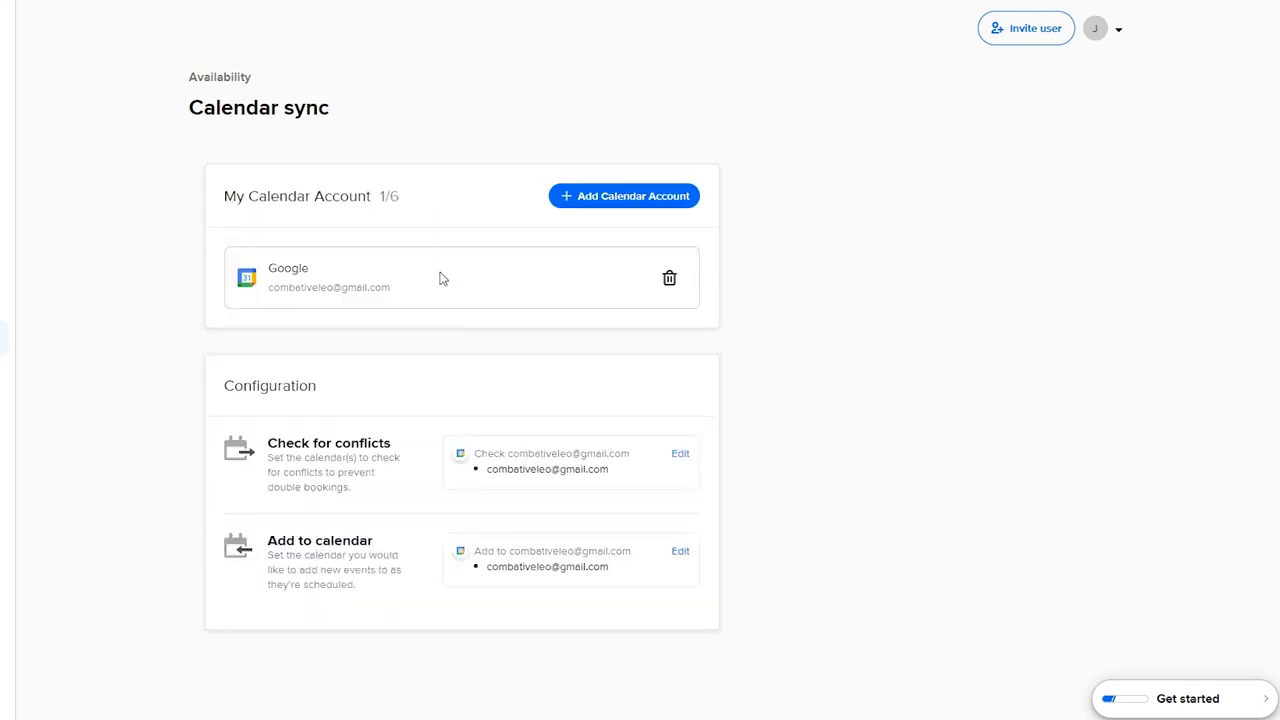
left_click_drag(224, 196, 381, 196)
double_click(394, 196)
left_click(502, 219)
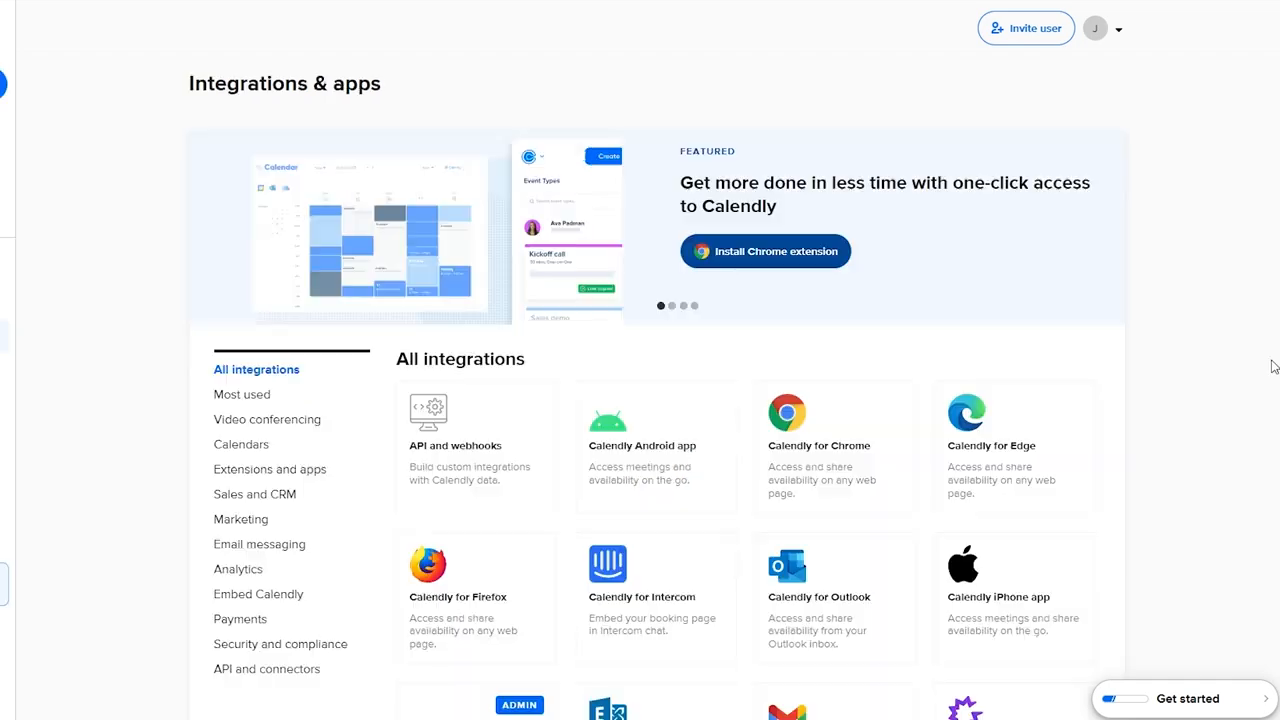
Step: Reopen the Google Meet integration page and examine what the connected Google Calendar allows for event types and scheduled events
scroll(1271, 363, "down", 5)
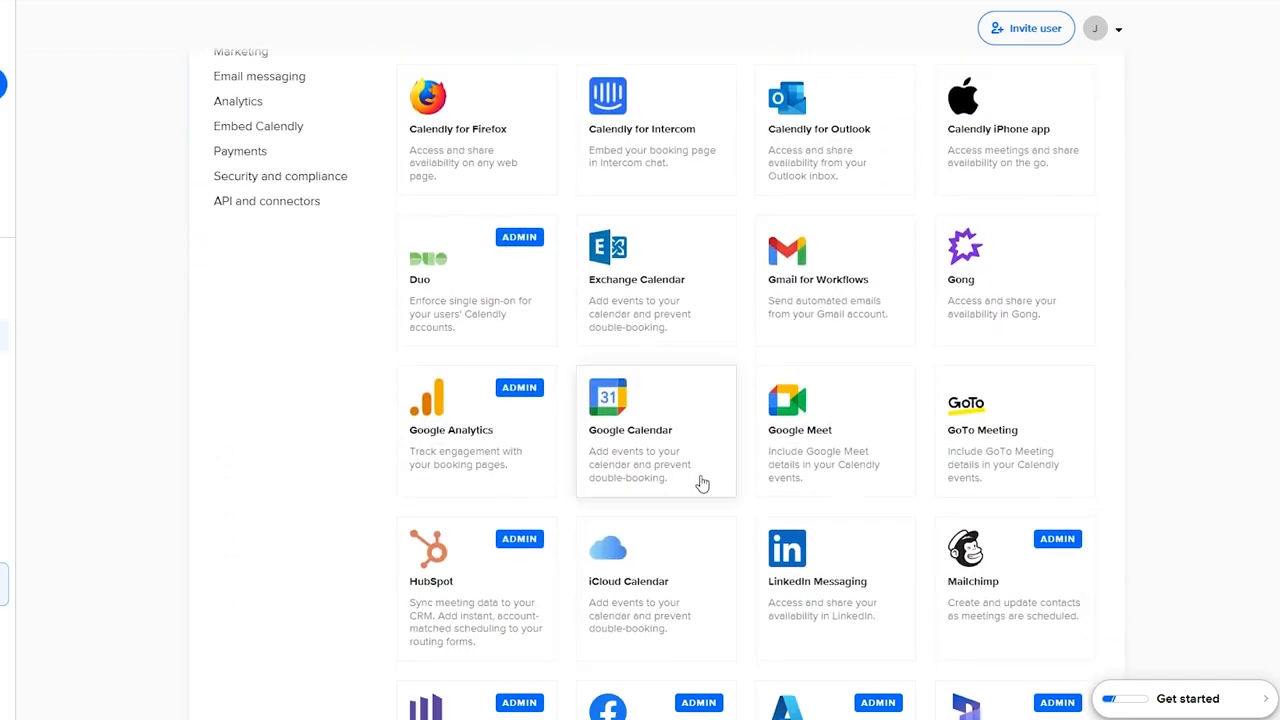
left_click(855, 470)
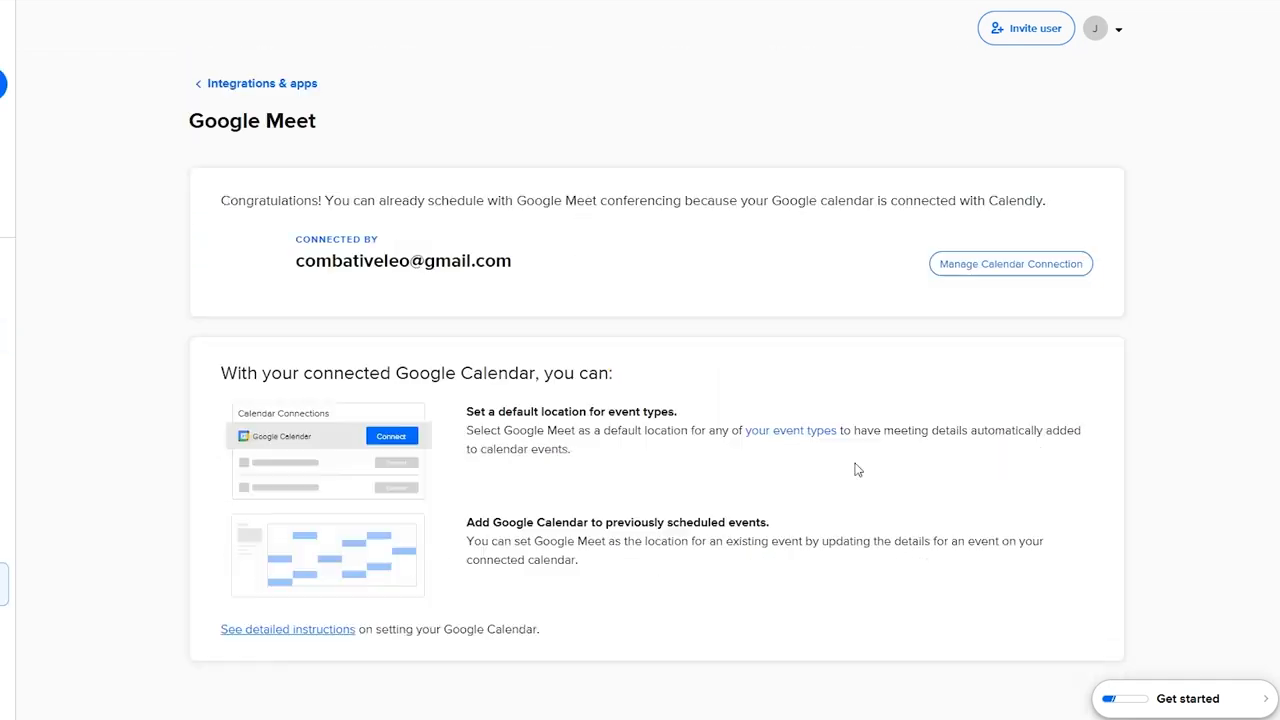
triple_click(532, 411)
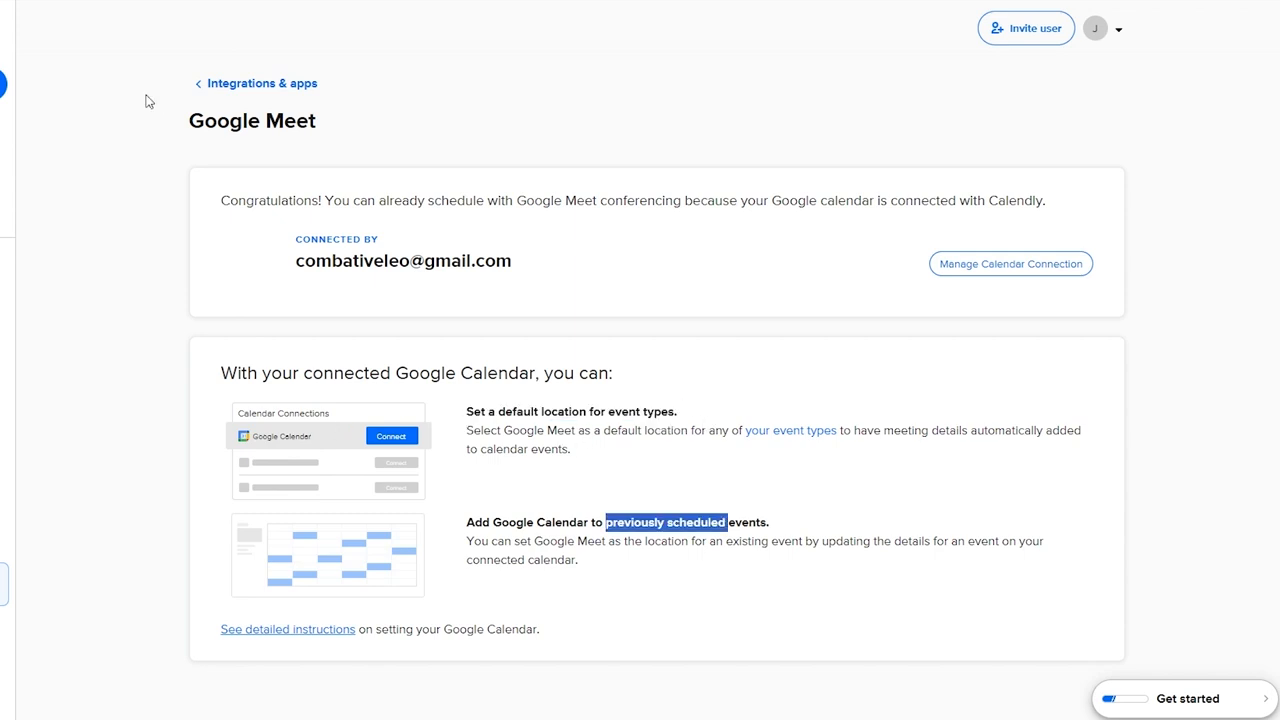
left_click(187, 119)
left_click_drag(187, 122, 407, 133)
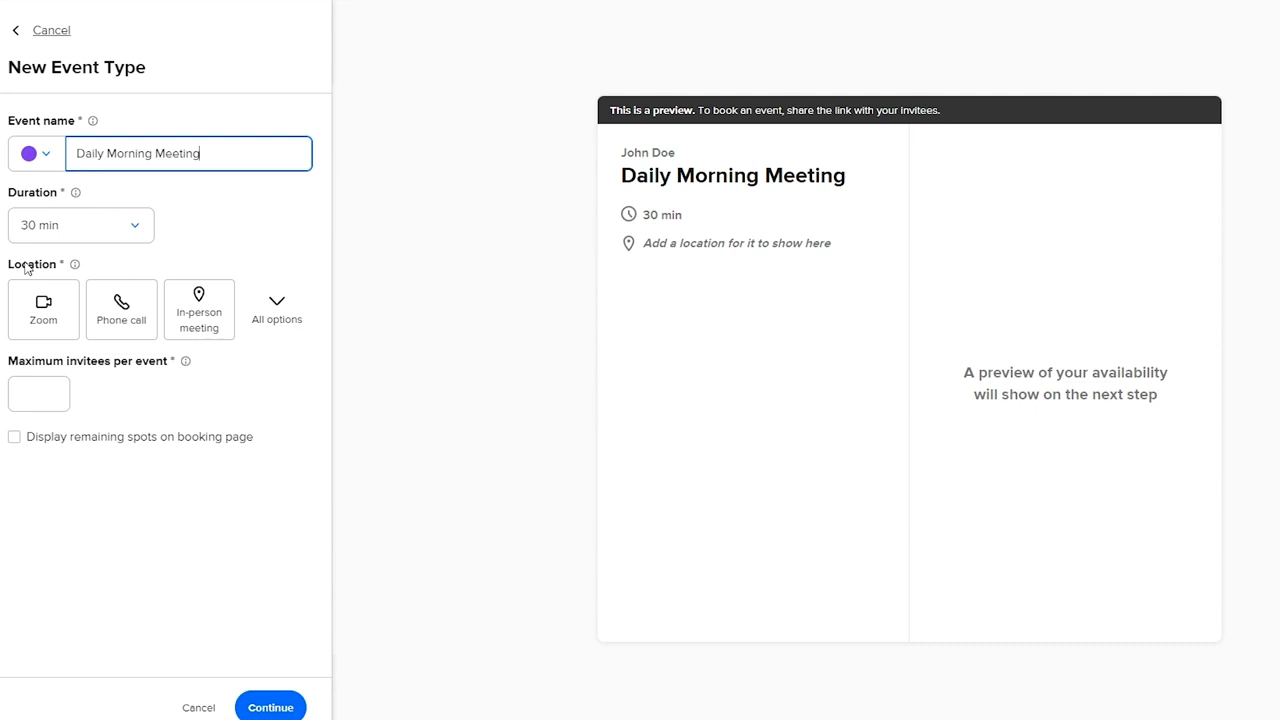
Step: Try Zoom and Google Meet in turn as the location of the Daily Morning Meeting event type, removing each
left_click(38, 320)
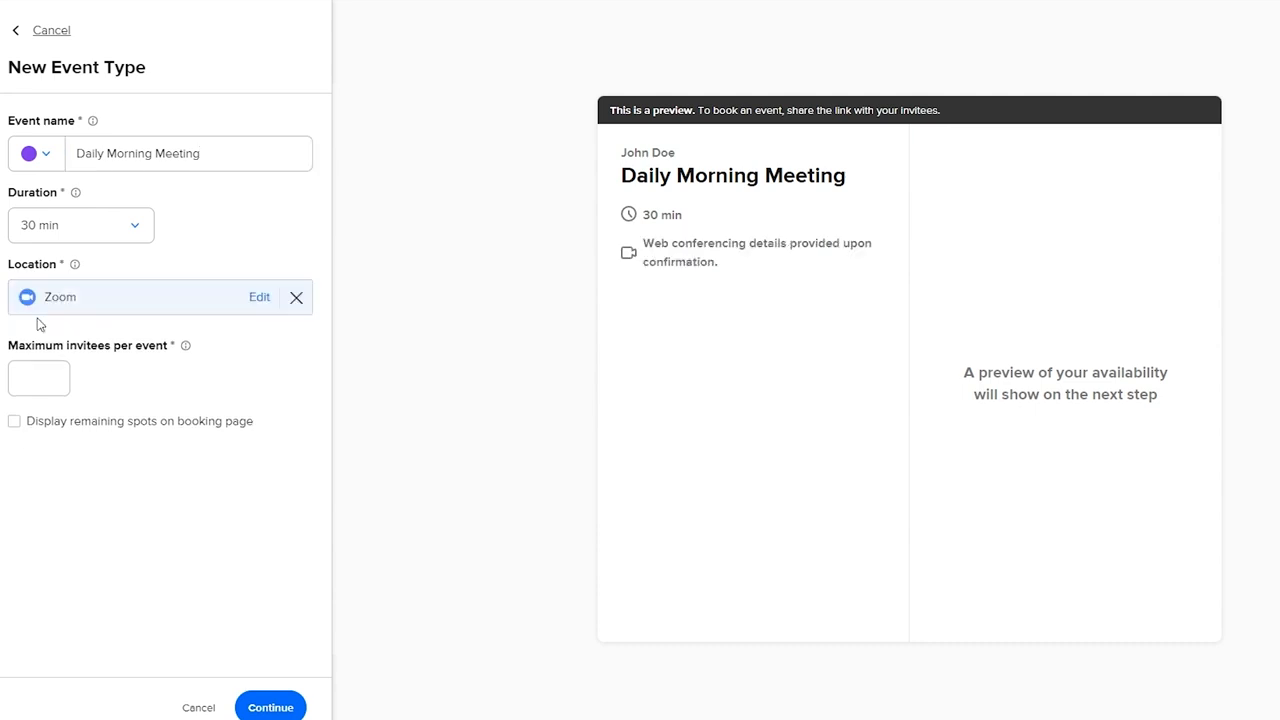
left_click_drag(763, 245, 787, 246)
left_click(300, 298)
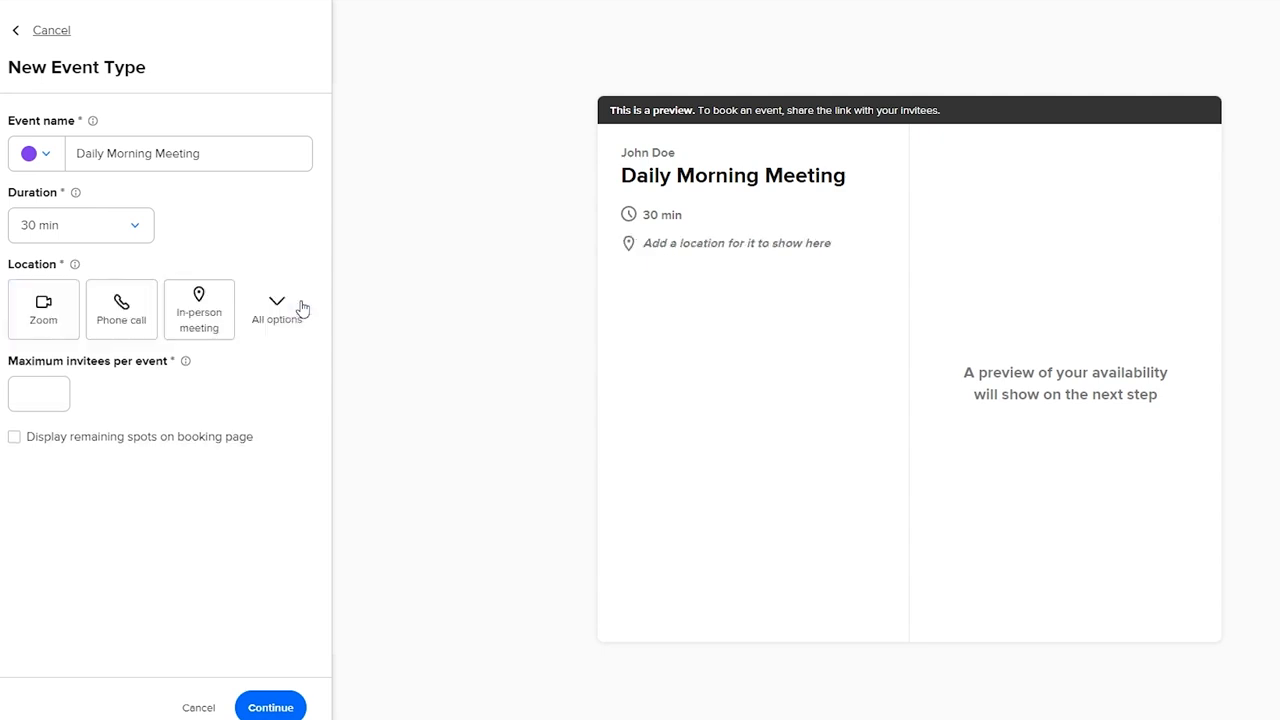
left_click(289, 313)
left_click(209, 427)
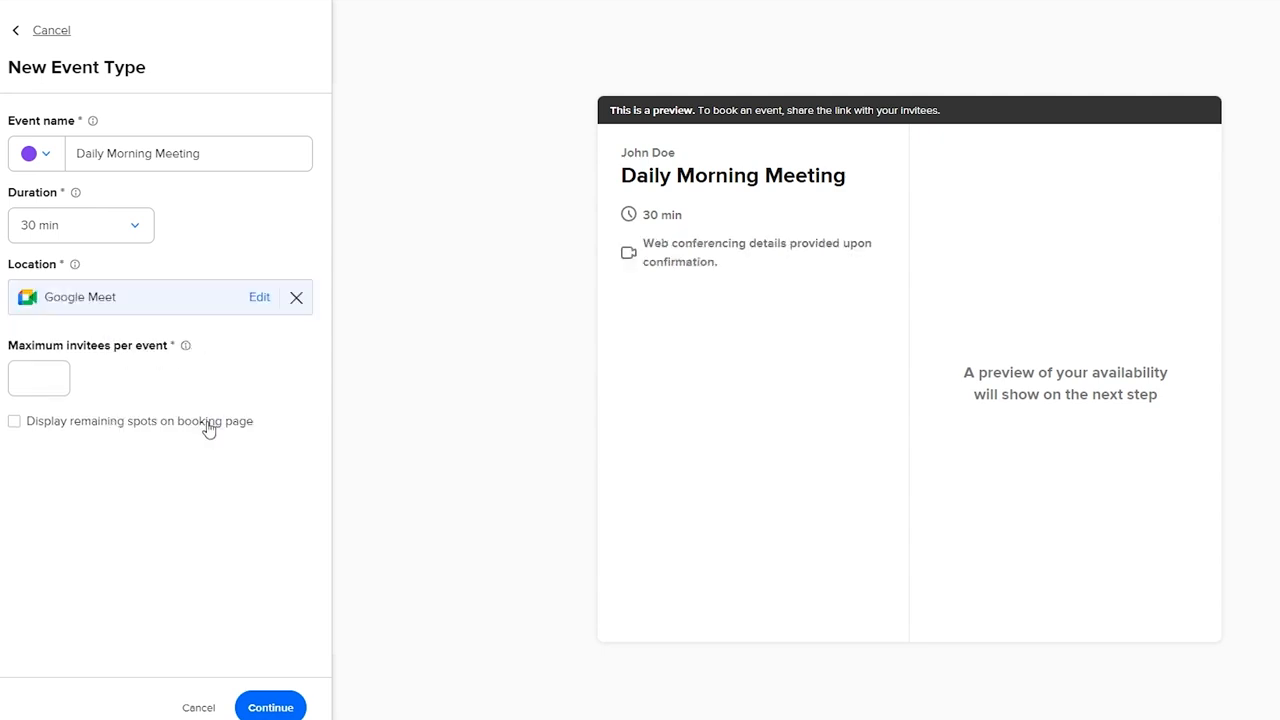
left_click(298, 298)
Step: Create the Daily Morning Meeting event type with Zoom as location, 5 maximum invitees and remaining spots displayed on the booking page
left_click(46, 321)
left_click(44, 380)
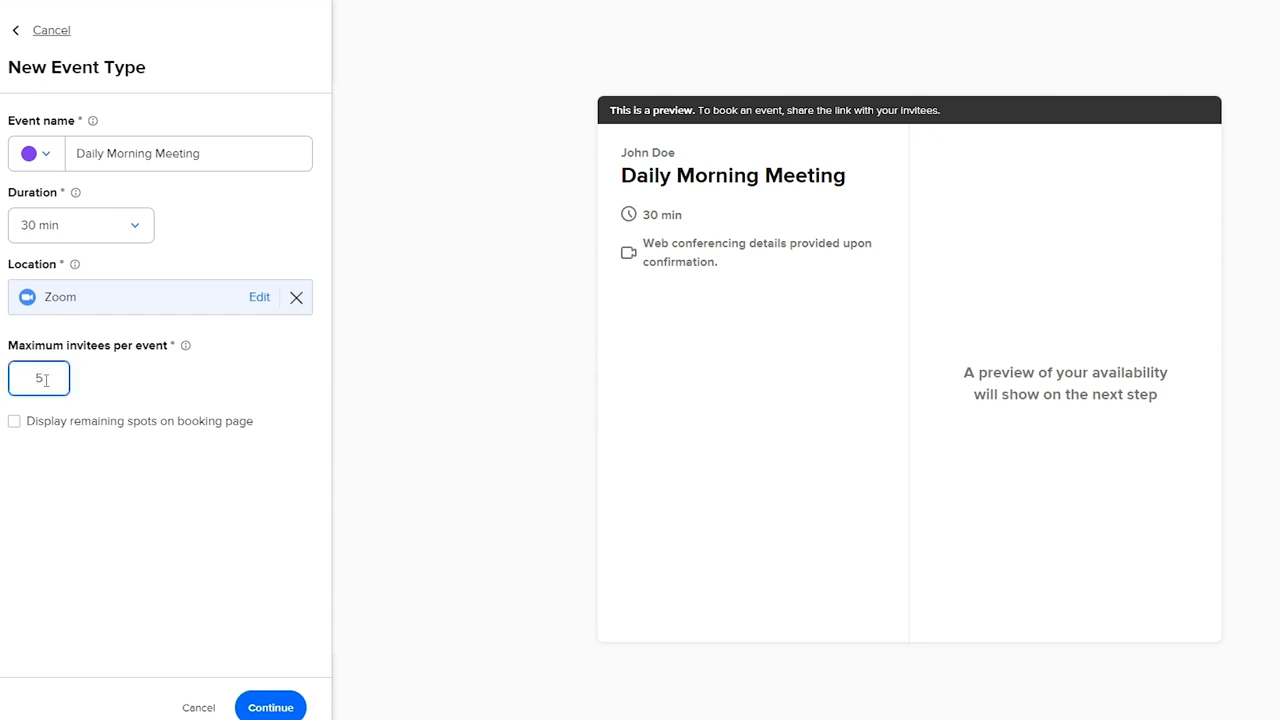
left_click(14, 422)
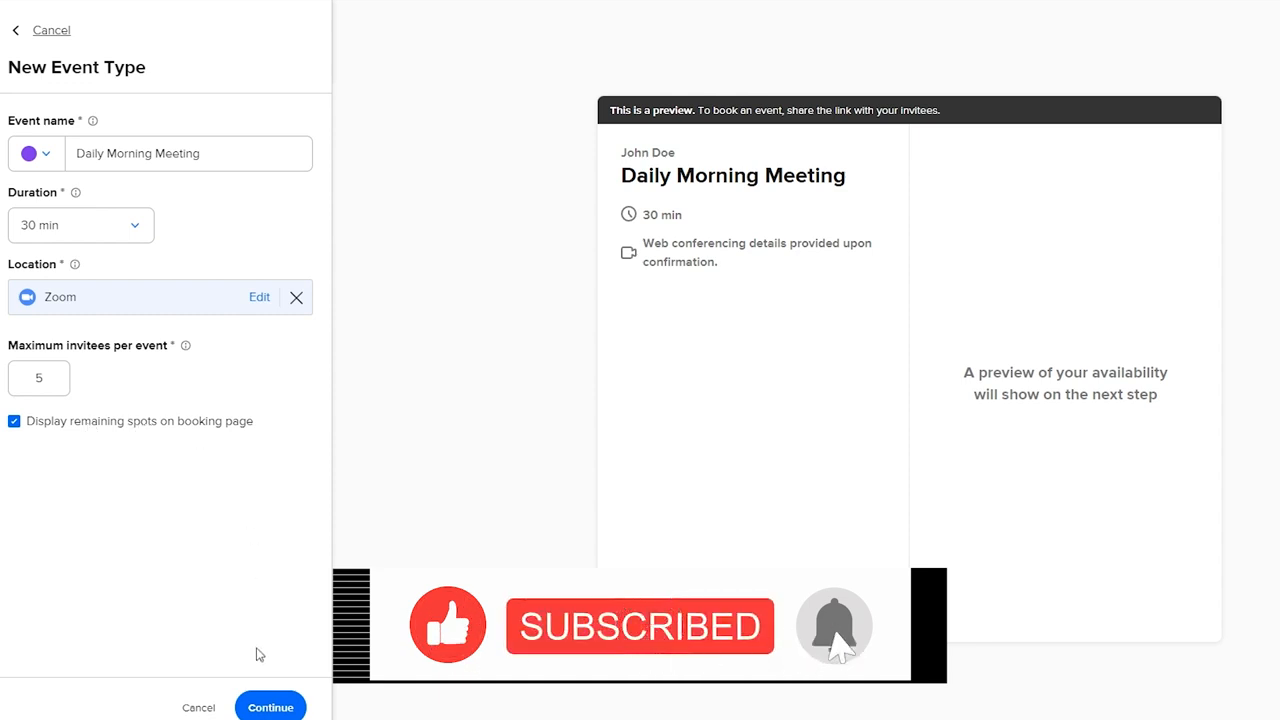
left_click(269, 708)
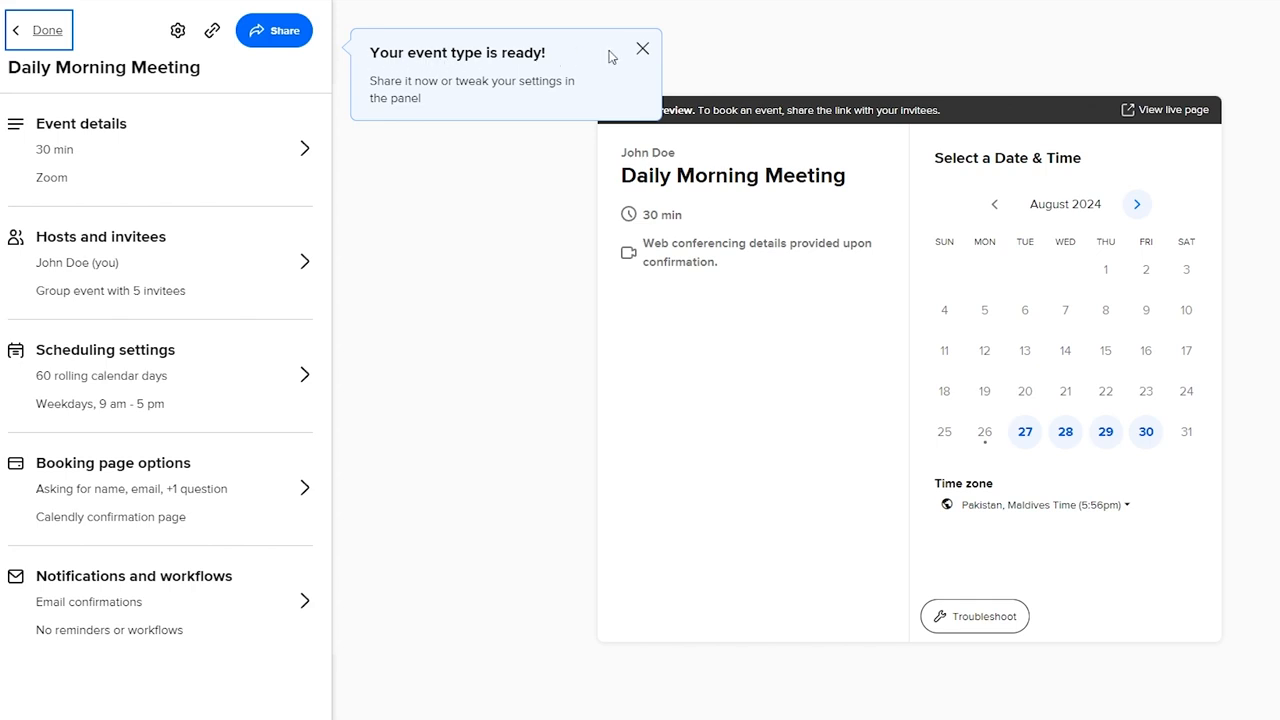
left_click(645, 49)
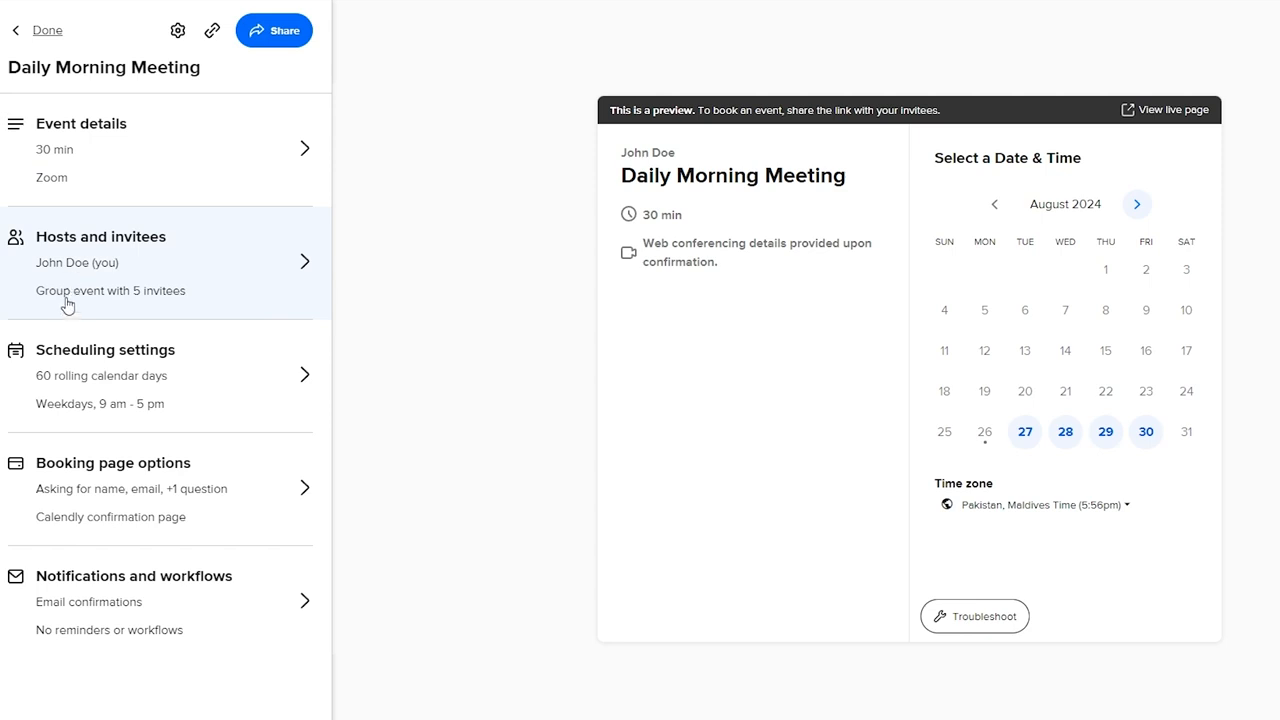
Step: In the event type's scheduling settings, set the buffer time to 10 min before and after events
left_click(113, 375)
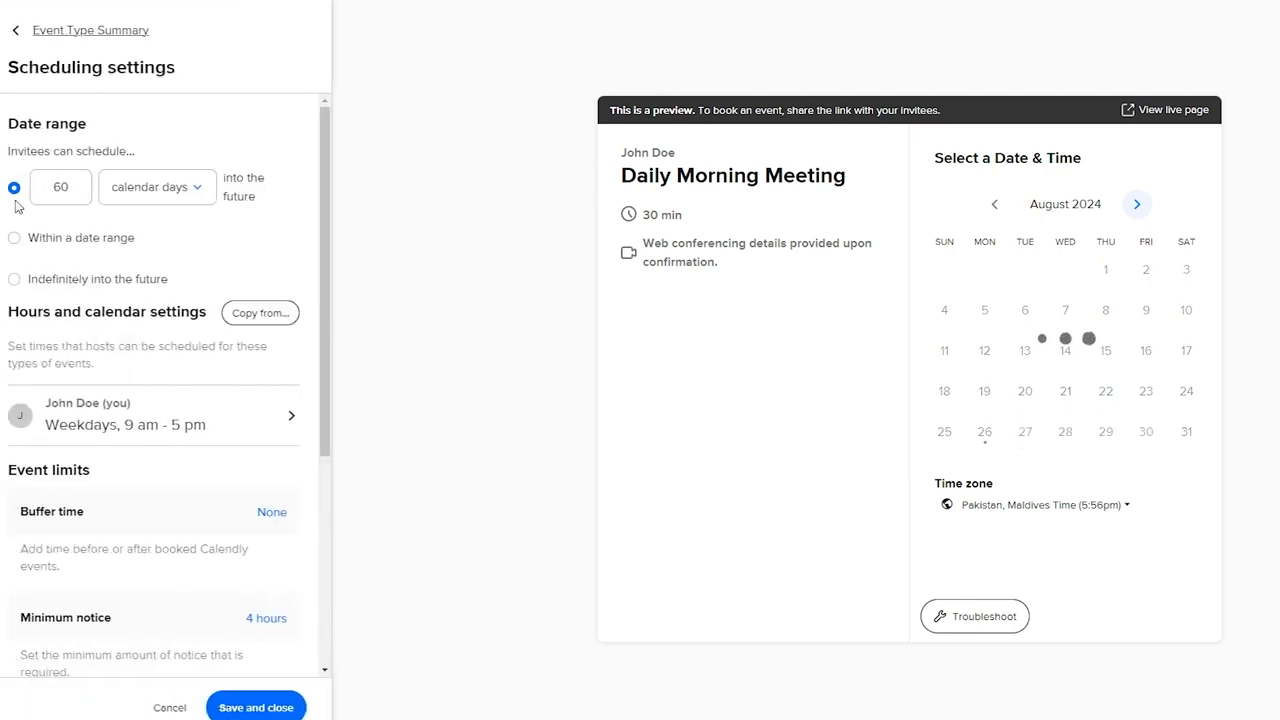
scroll(92, 342, "down", 3)
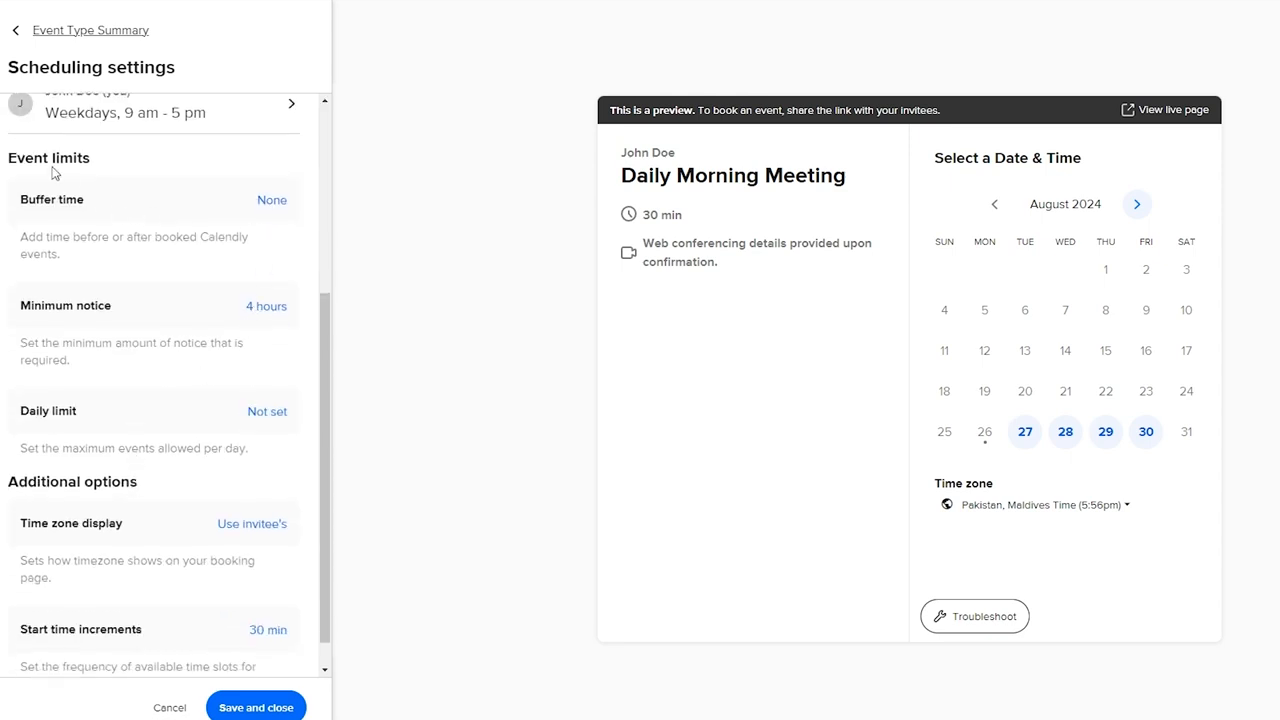
left_click_drag(20, 205, 92, 211)
left_click(165, 263)
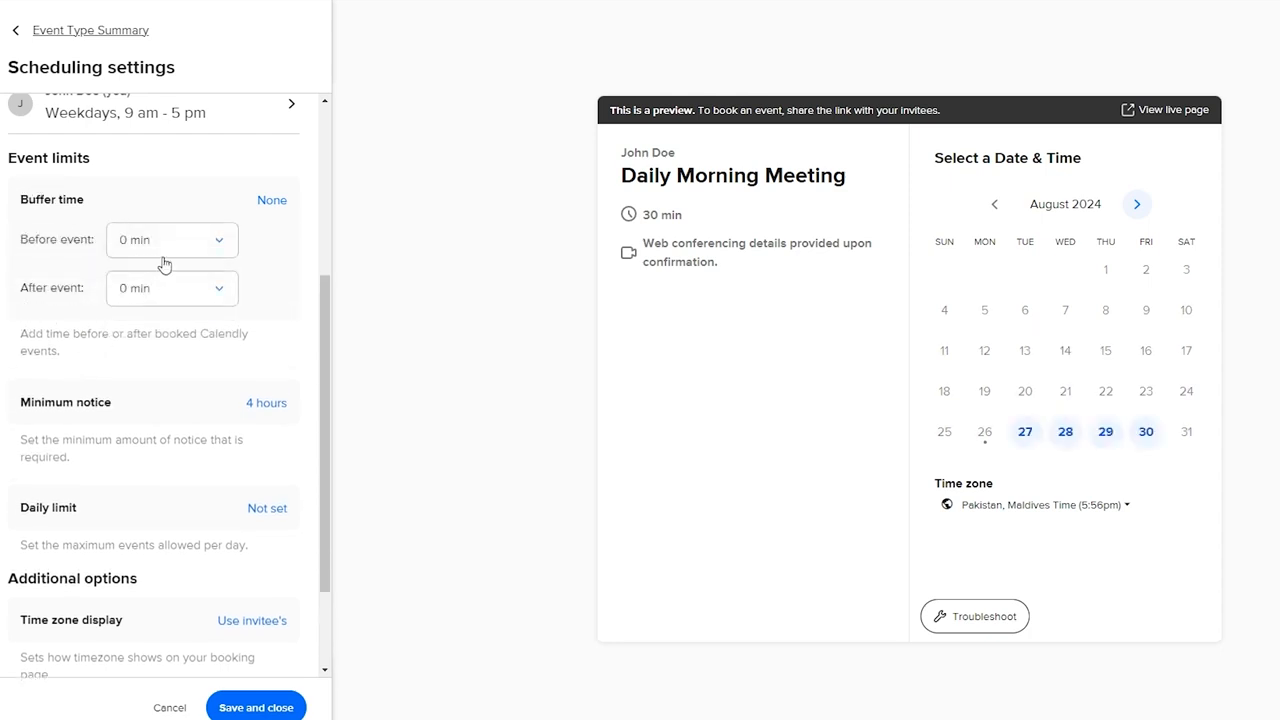
left_click(165, 263)
left_click(135, 345)
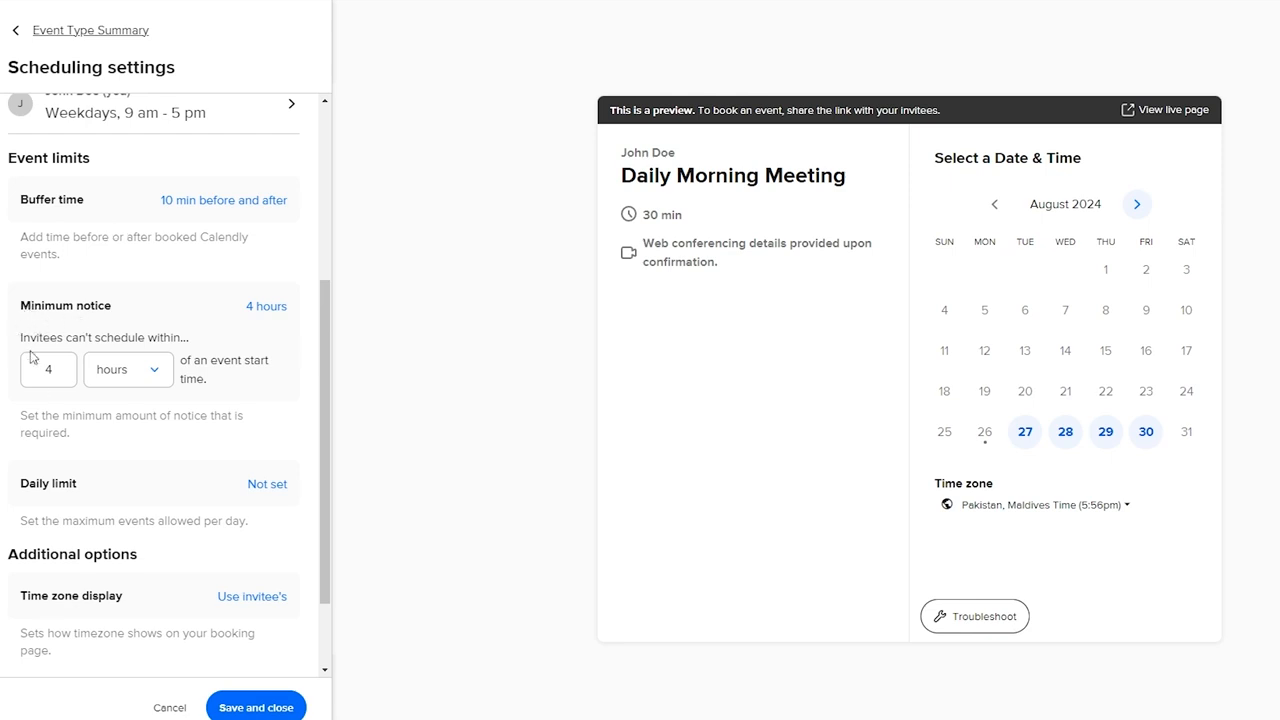
Step: Set the minimum notice for invitees to 1 hour before an event's start time
left_click_drag(22, 338, 182, 340)
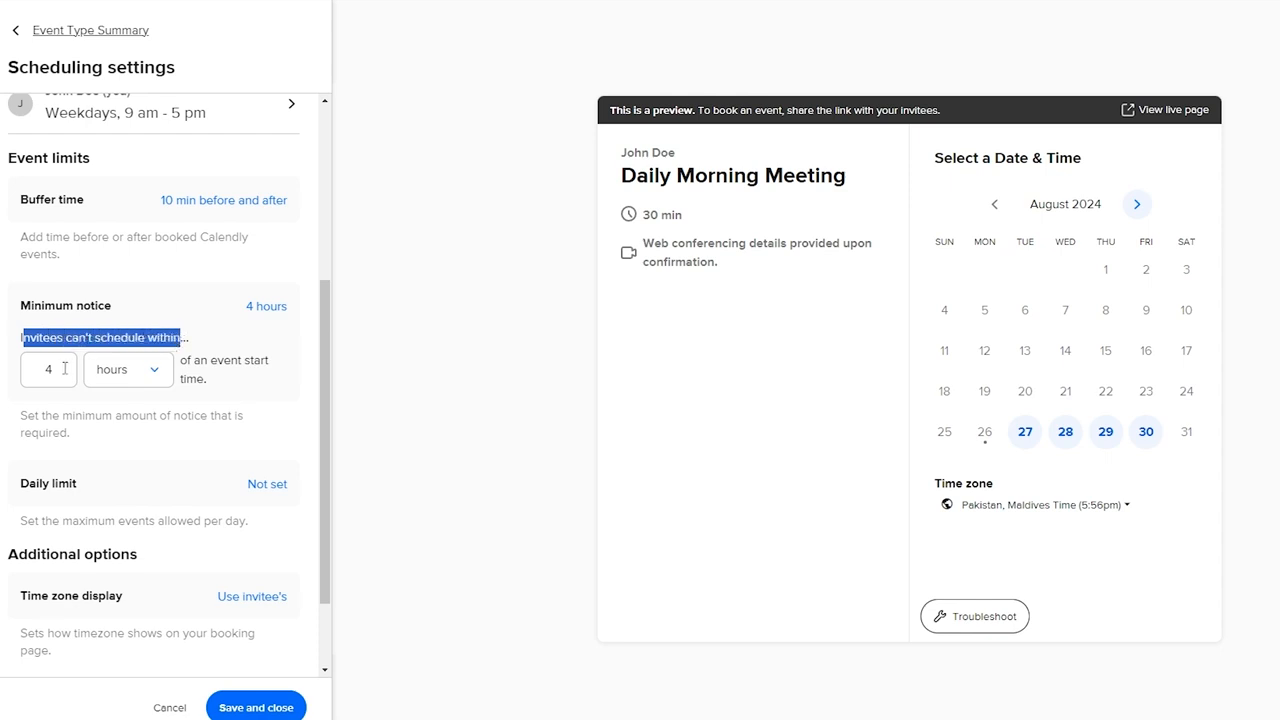
left_click(64, 369)
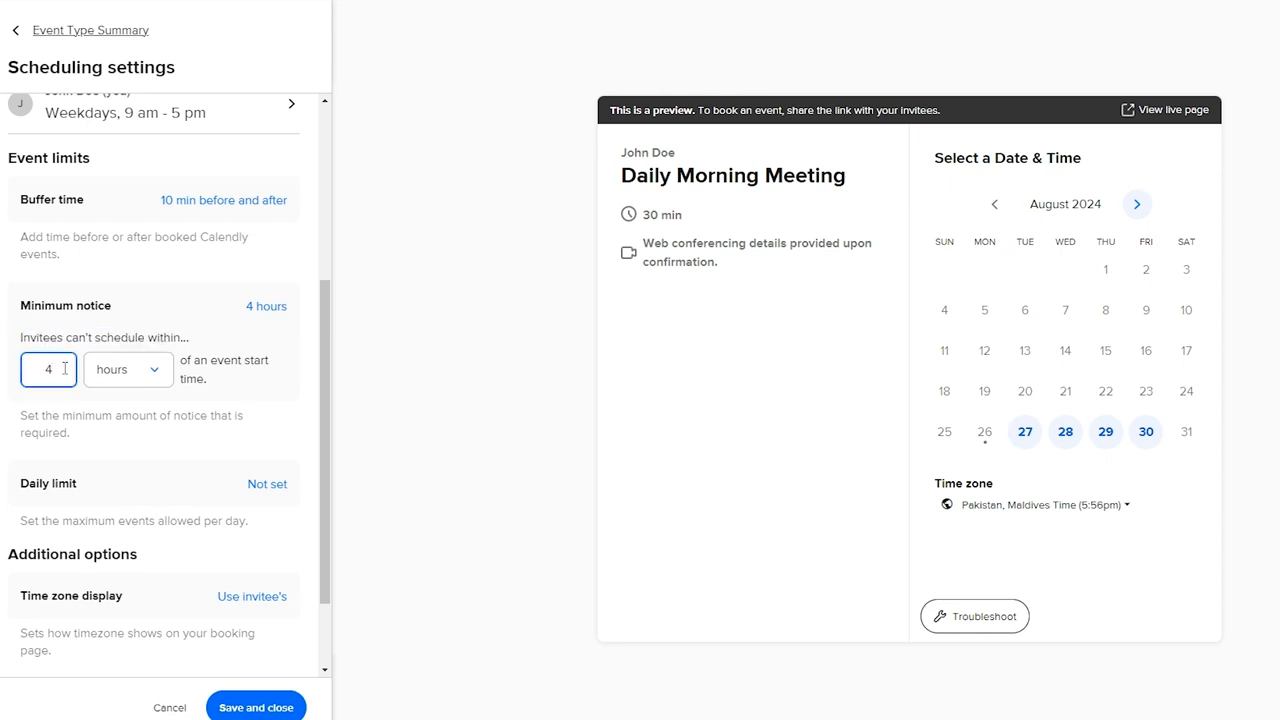
key("BackSpace")
type("30")
key("BackSpace")
key("BackSpace")
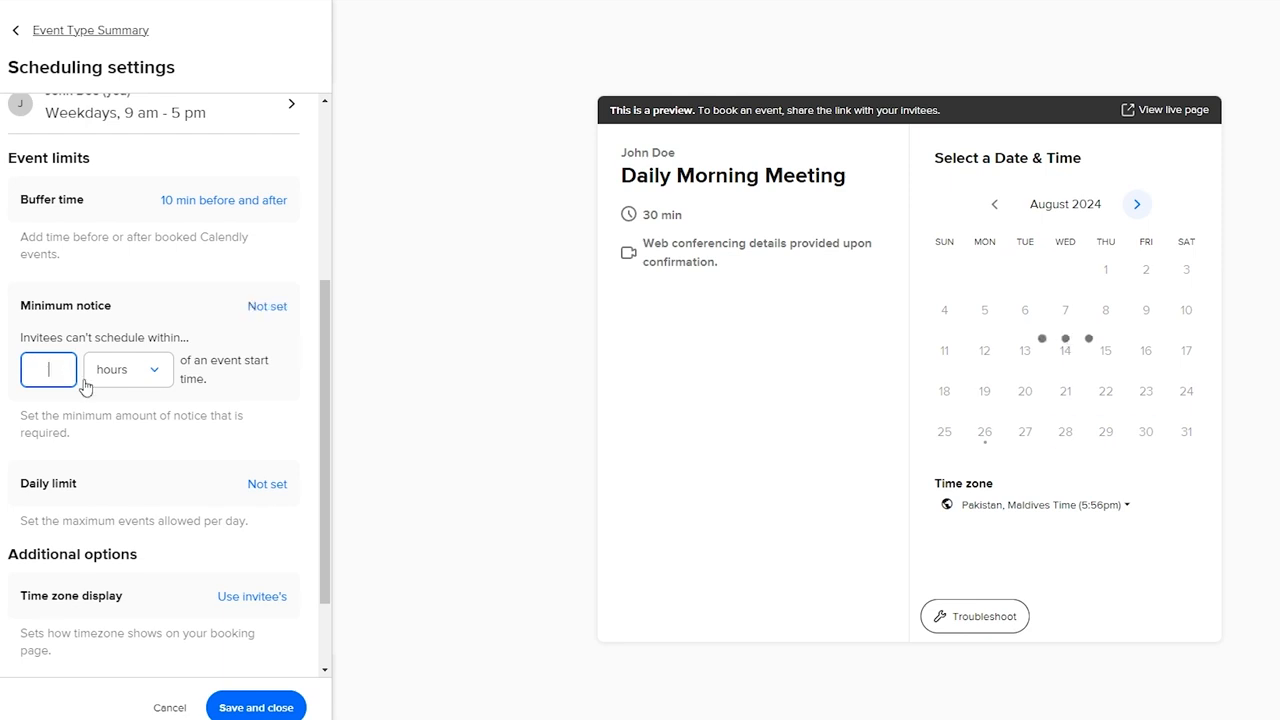
type("1")
left_click(295, 340)
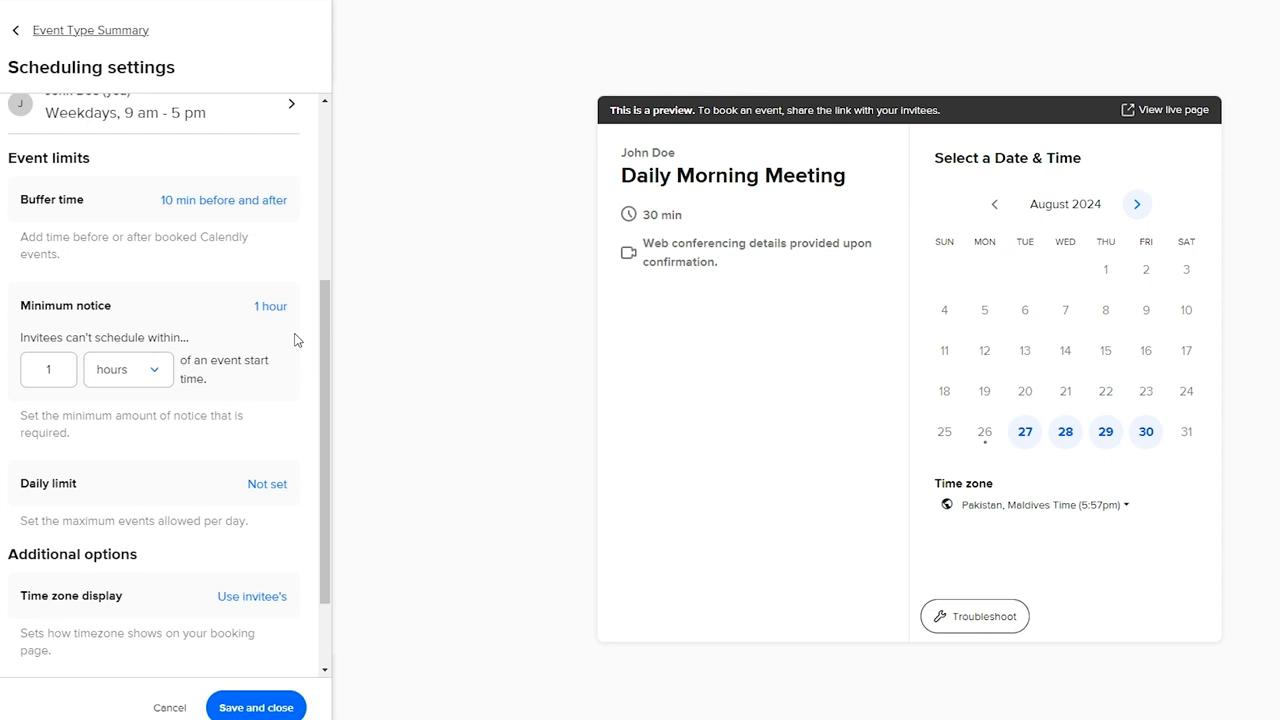
Step: Review the daily limit and the additional options for time zone and start time increments, and save the scheduling settings
scroll(224, 464, "down", 1)
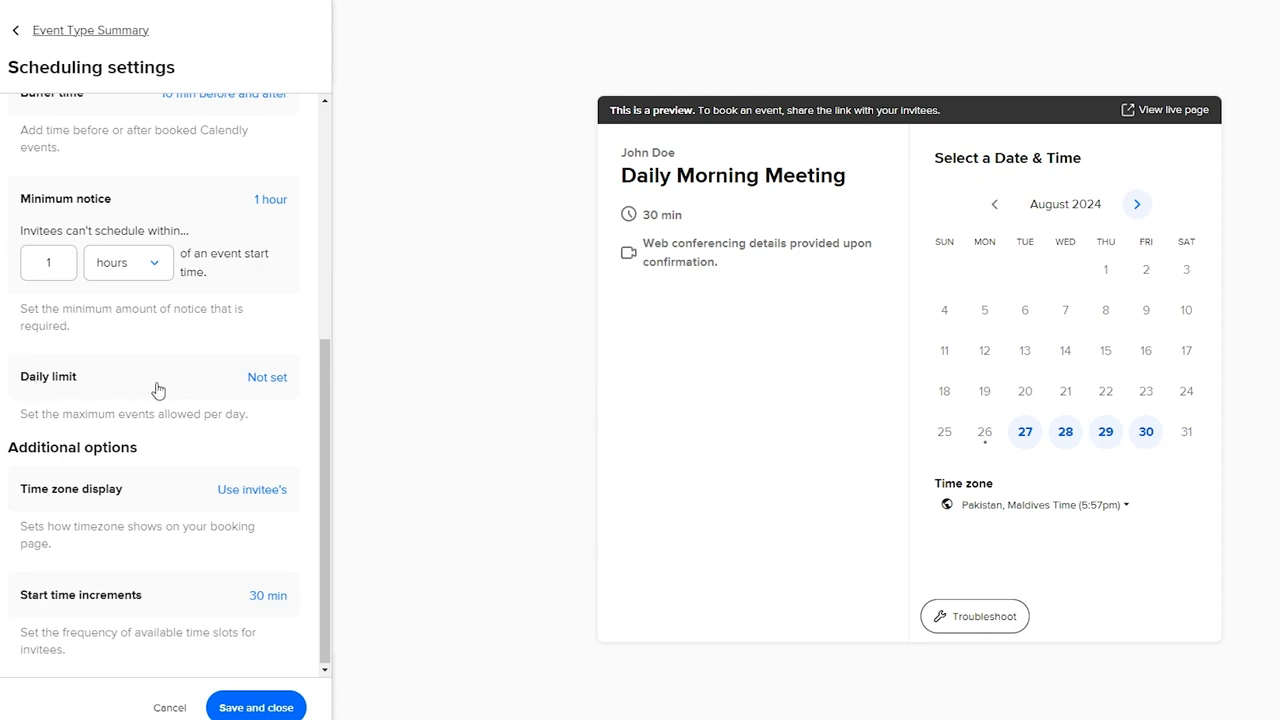
left_click(277, 381)
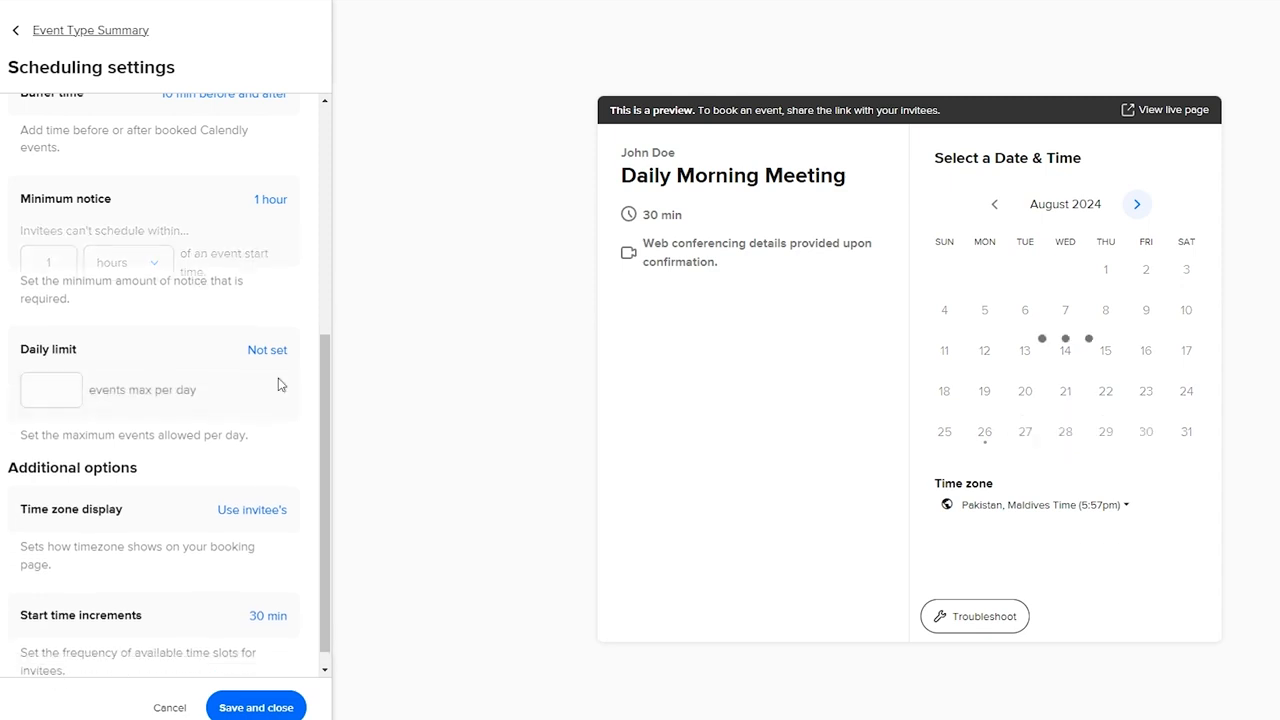
left_click(76, 372)
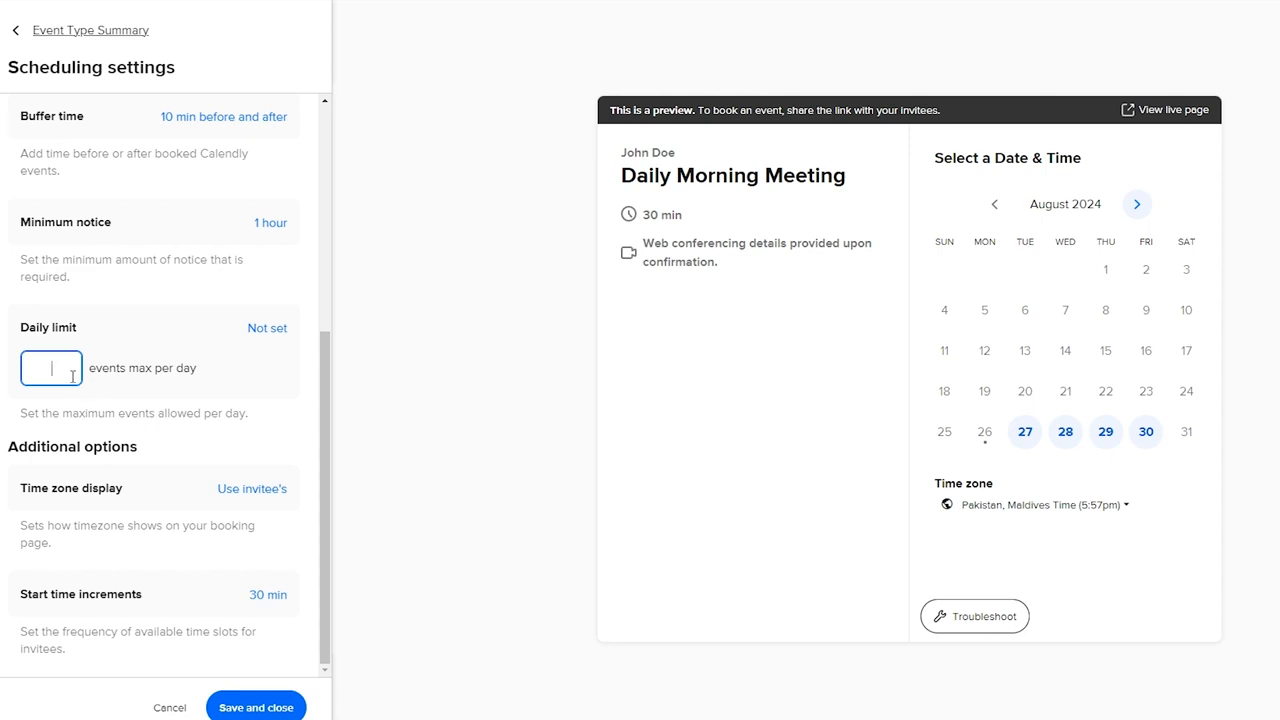
left_click_drag(6, 452, 127, 484)
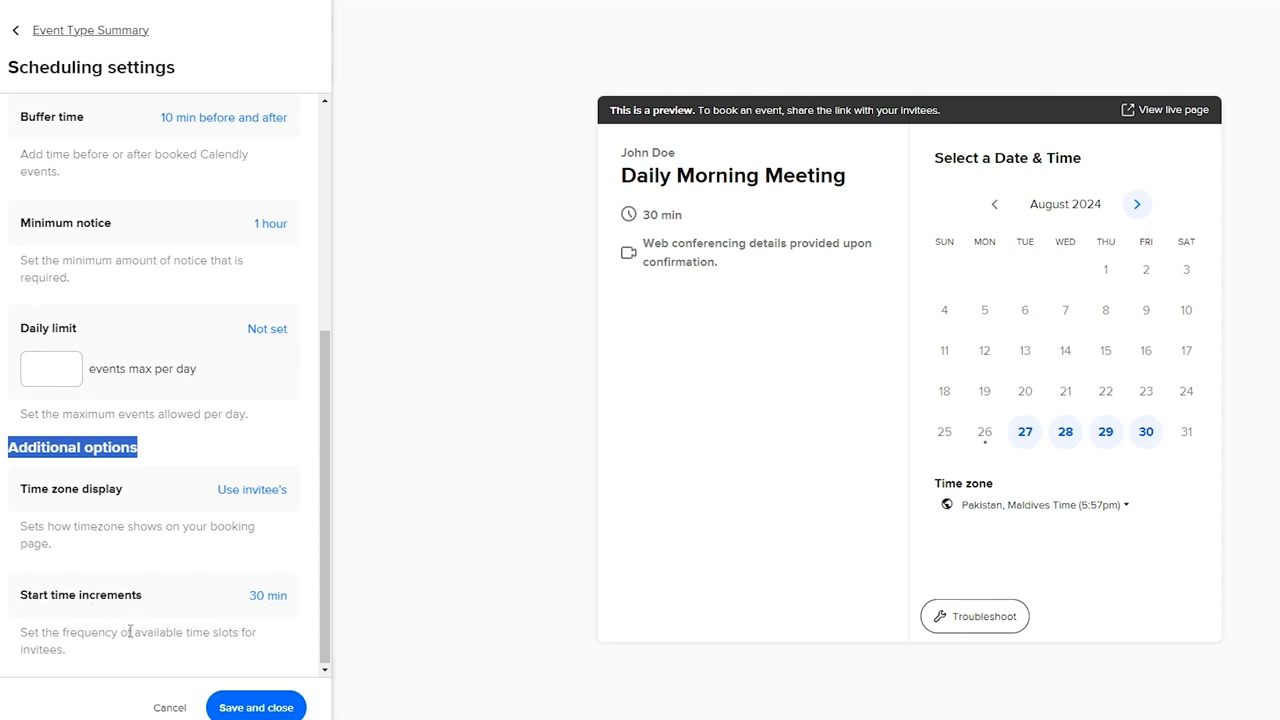
left_click_drag(35, 636, 266, 640)
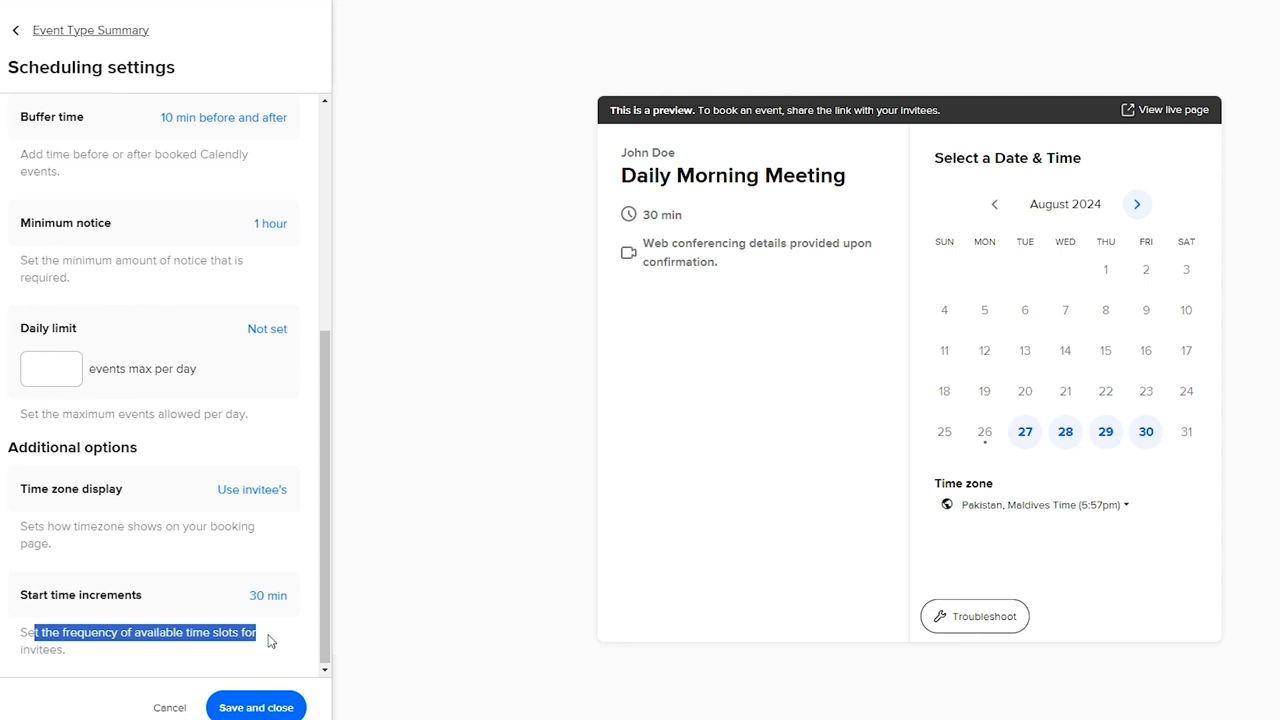
scroll(200, 685, "up", 4)
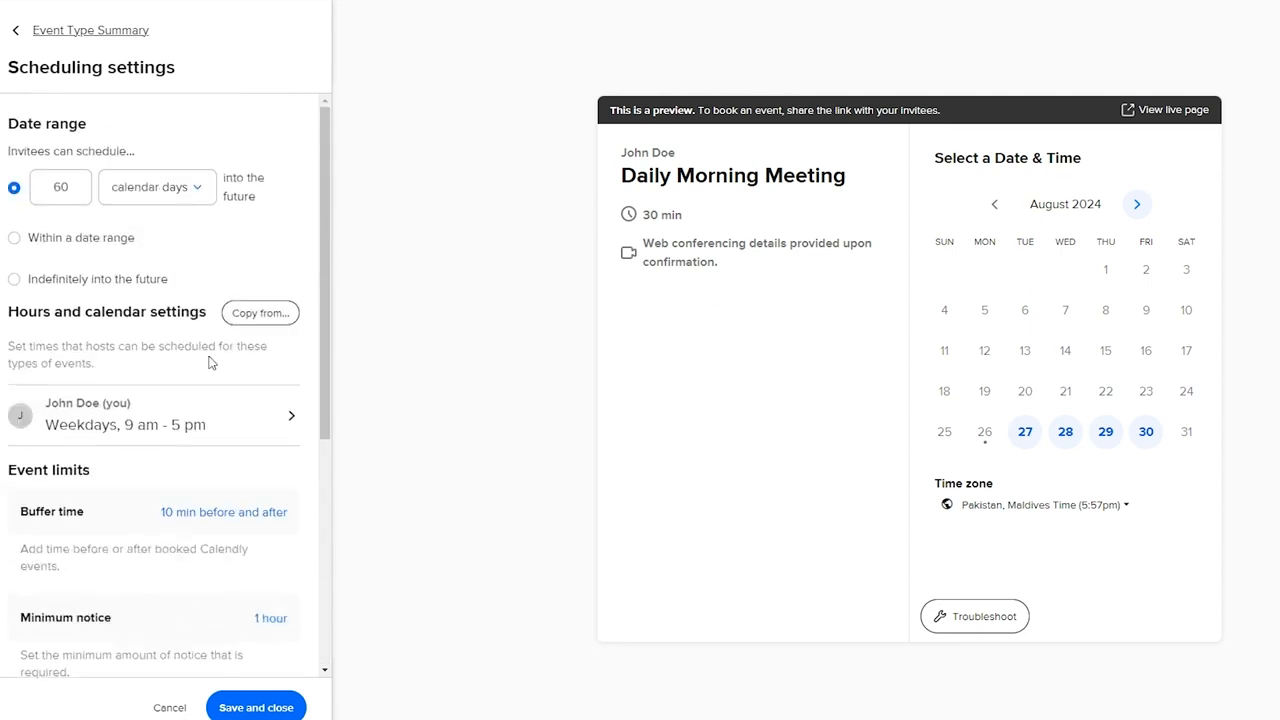
left_click(255, 708)
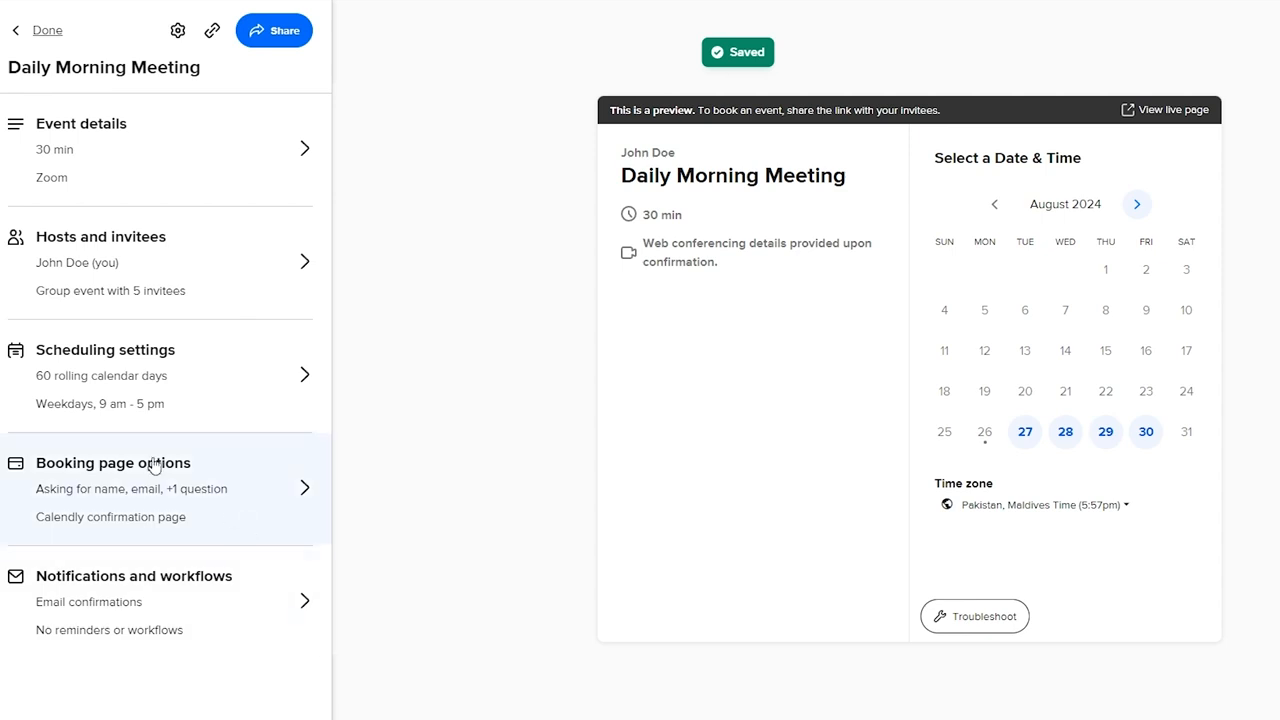
Step: Open the booking page options and examine the invitee questions on the booking form
left_click(126, 514)
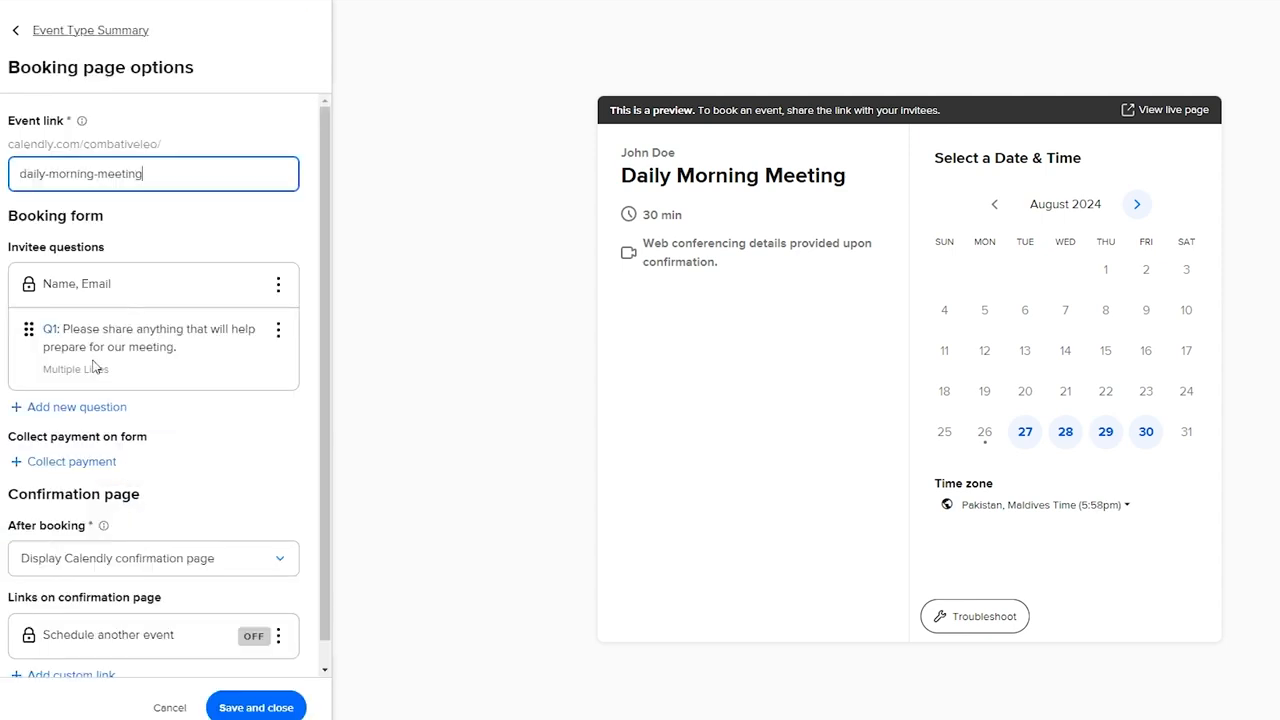
double_click(93, 290)
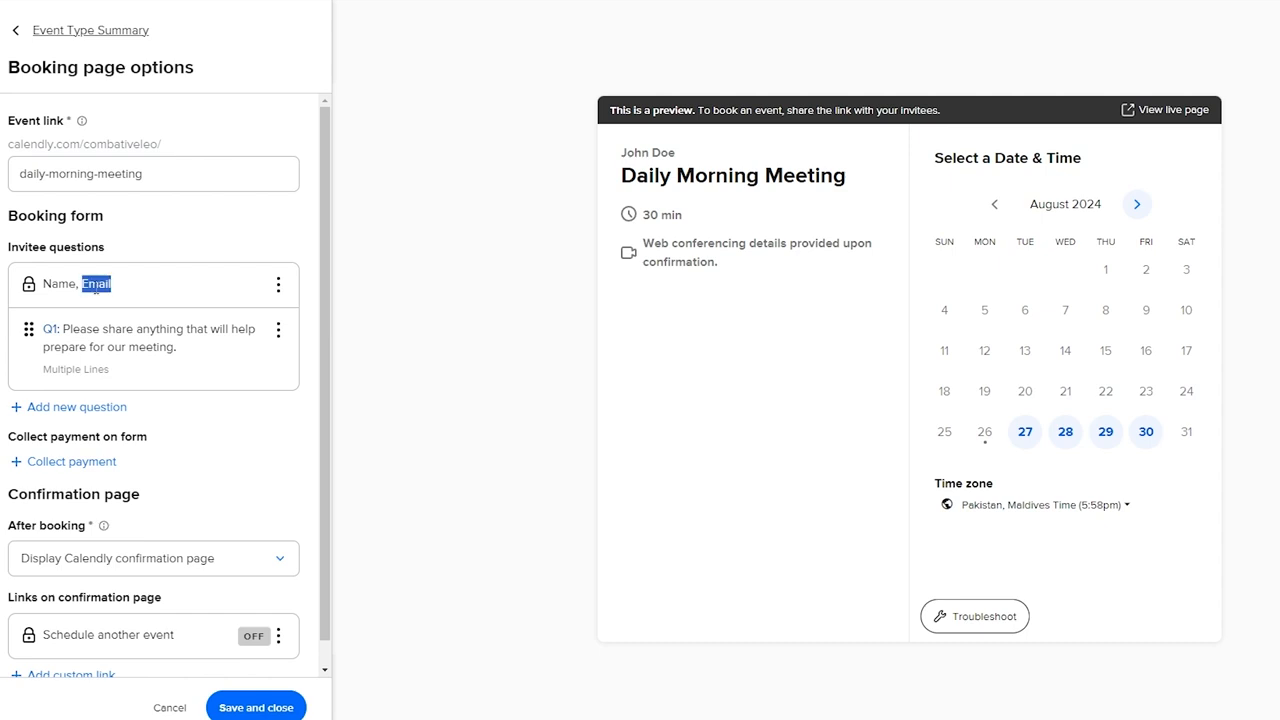
left_click_drag(92, 329, 189, 366)
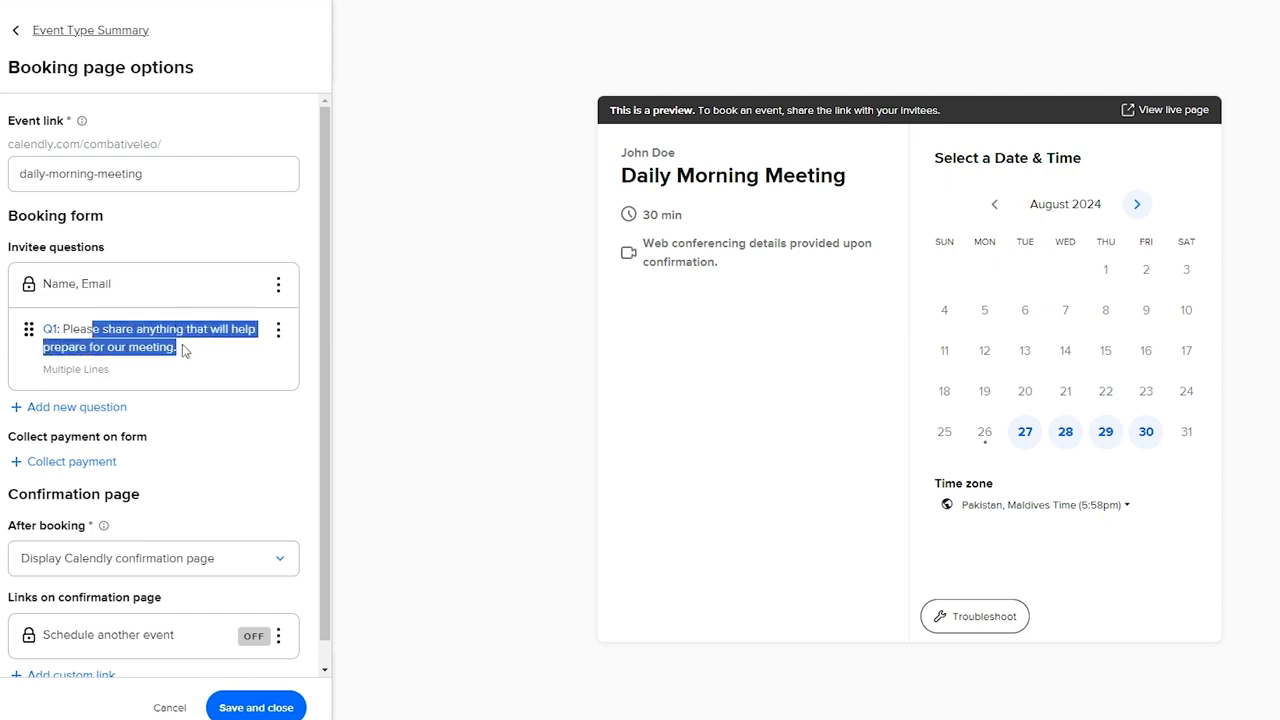
Step: Try redirecting invitees to an external site after booking, and switch back to displaying the Calendly confirmation page
left_click(64, 370)
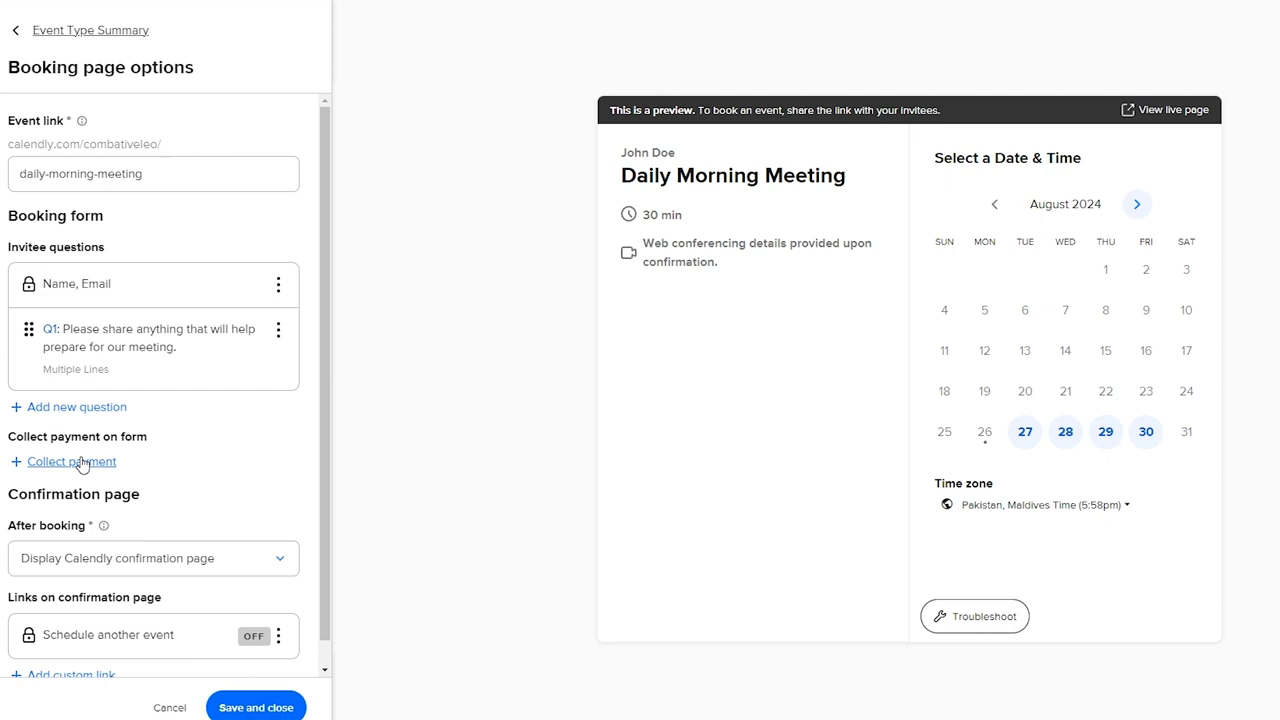
left_click_drag(44, 283, 112, 284)
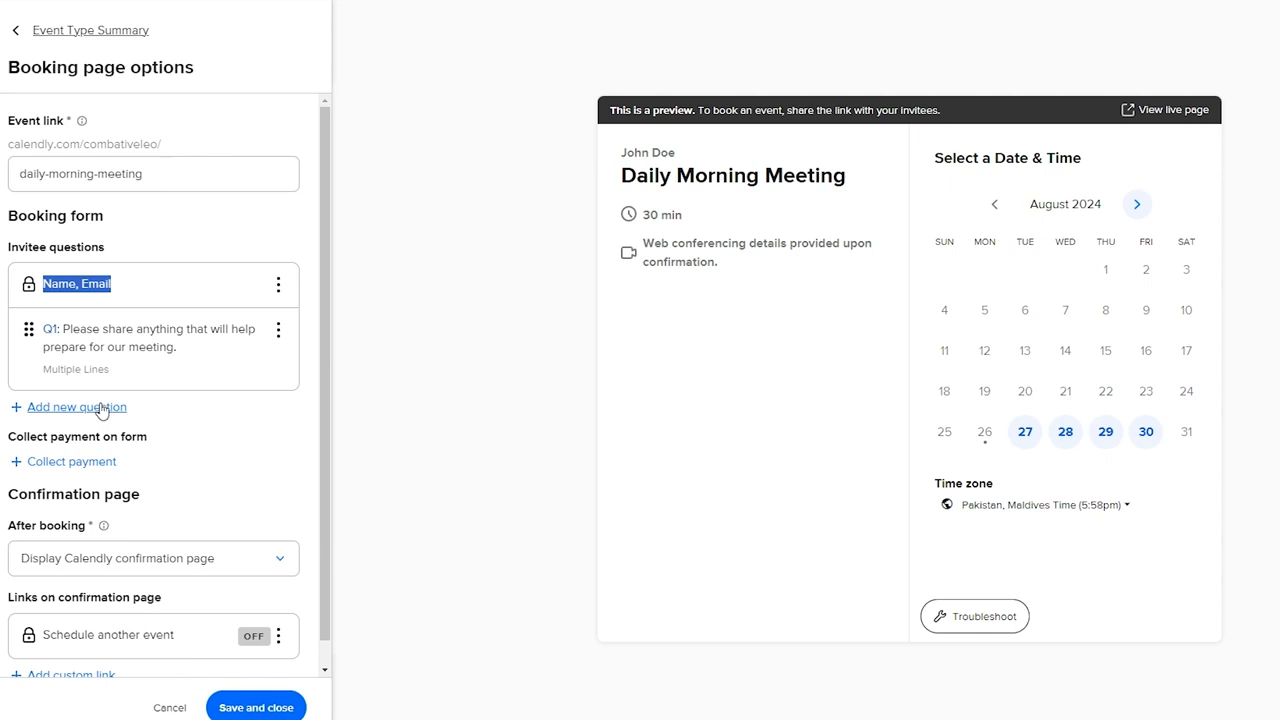
left_click_drag(9, 526, 47, 532)
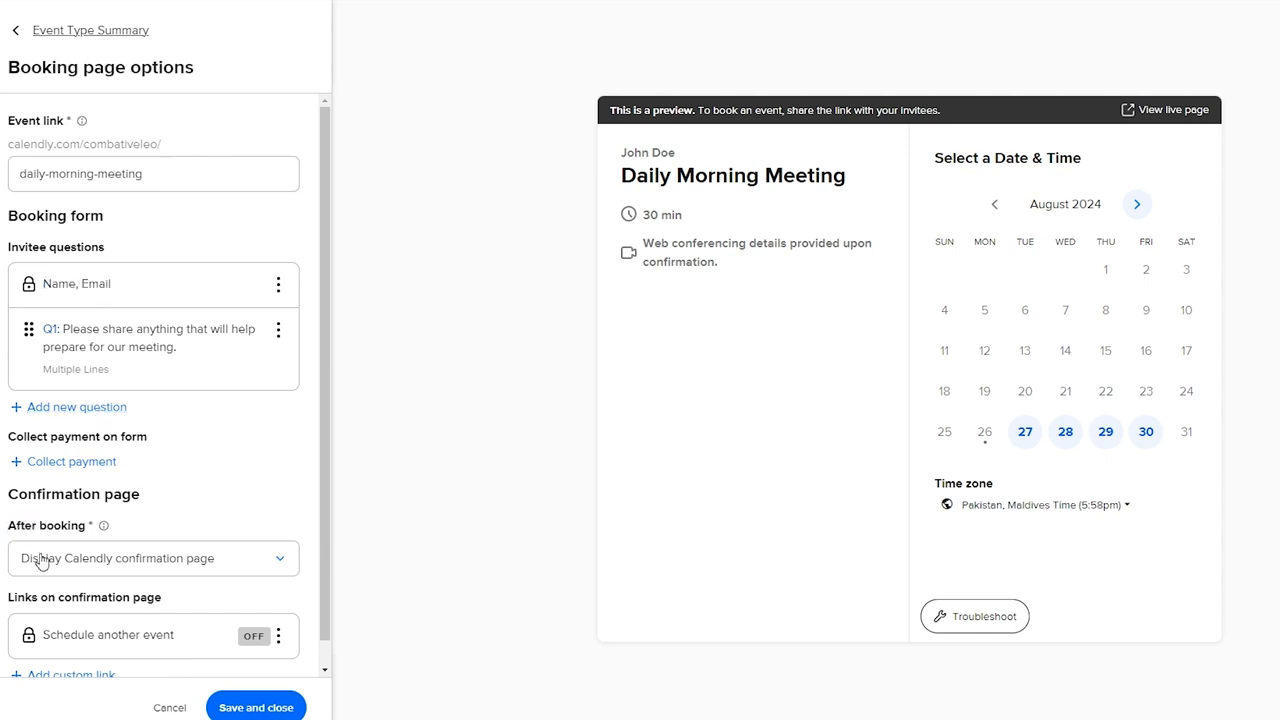
left_click(41, 560)
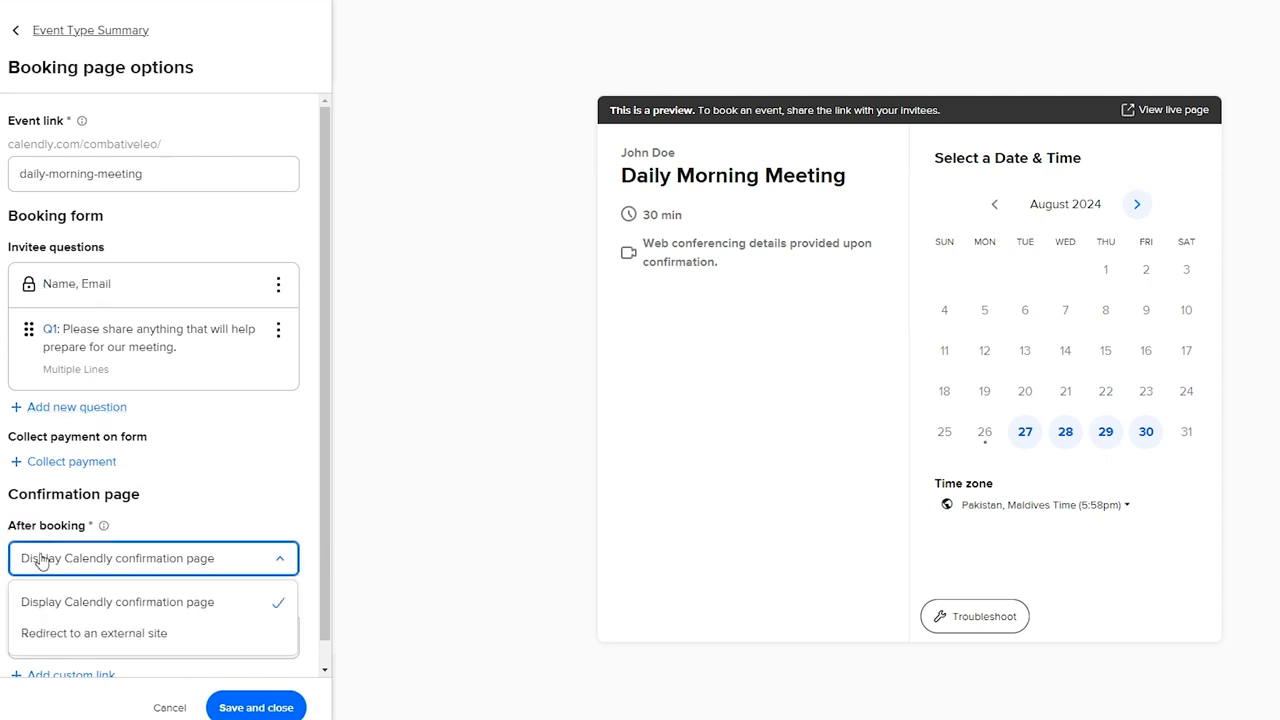
left_click(147, 627)
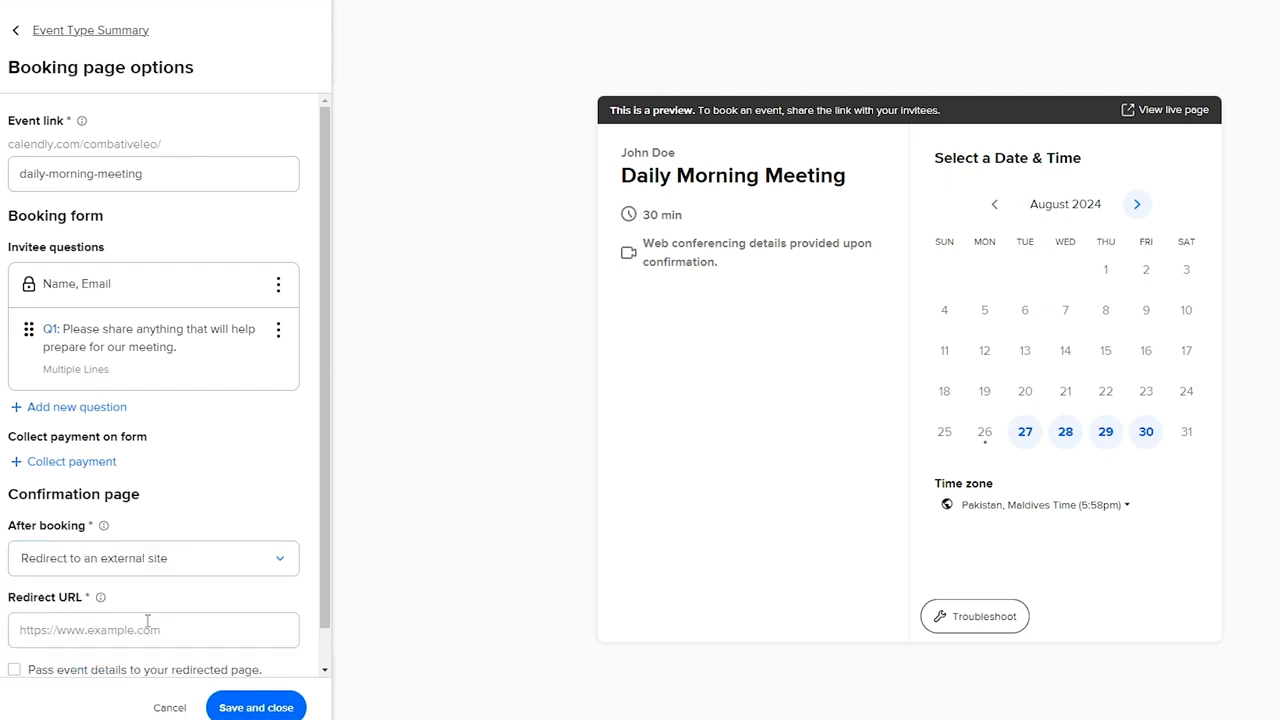
scroll(6, 588, "down", 1)
left_click(47, 591)
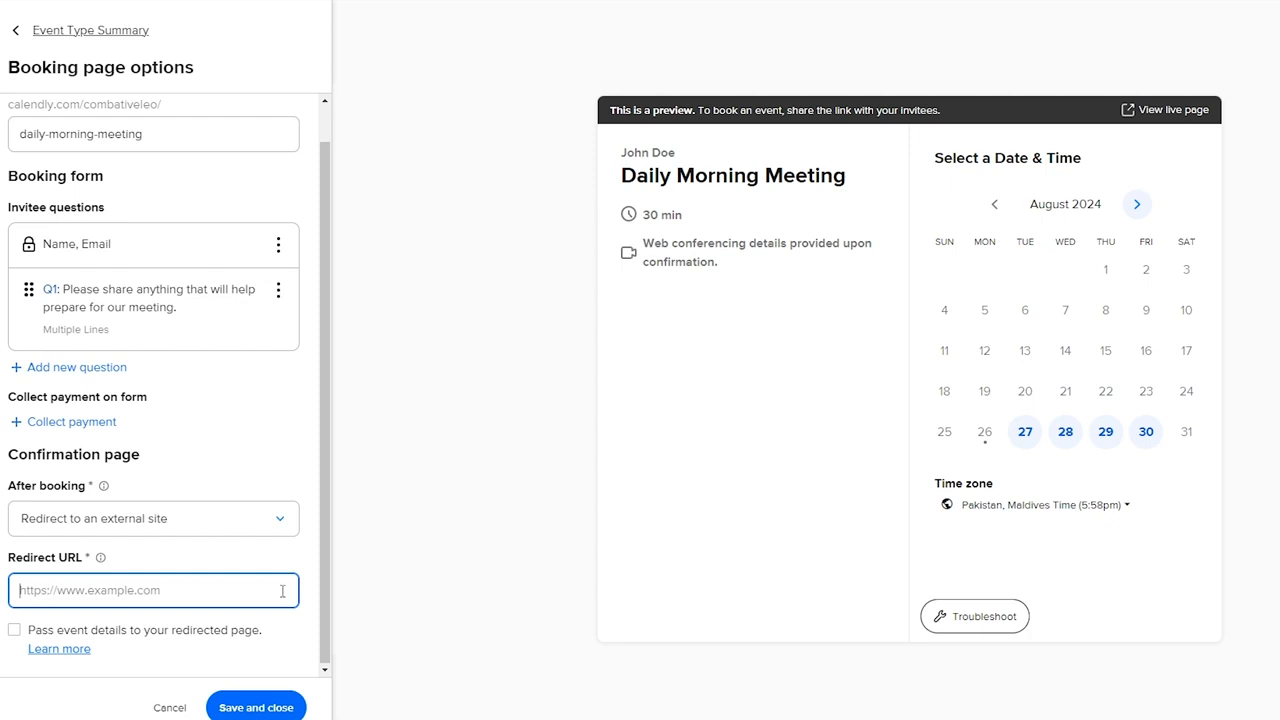
left_click(208, 517)
left_click(200, 563)
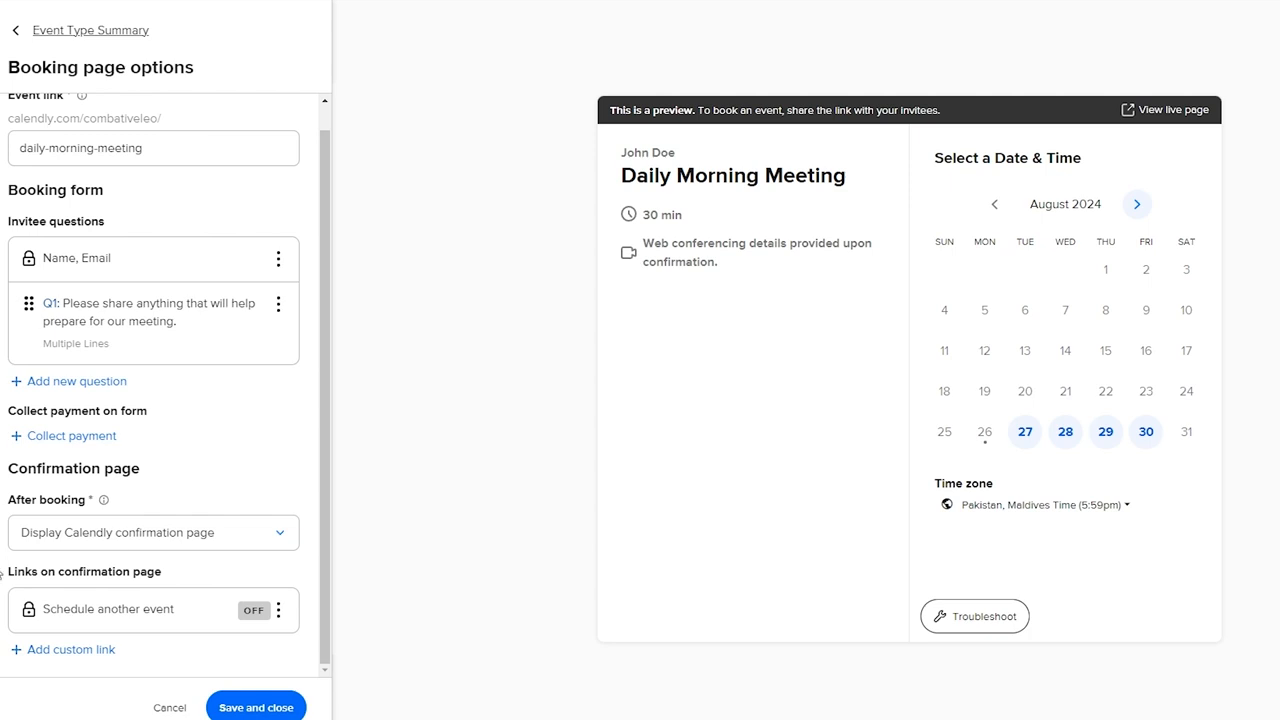
Step: Review the links offered on the confirmation page, and save the booking page options
left_click_drag(14, 571, 165, 571)
left_click(234, 579)
left_click_drag(90, 613, 194, 609)
left_click(114, 613)
left_click(252, 703)
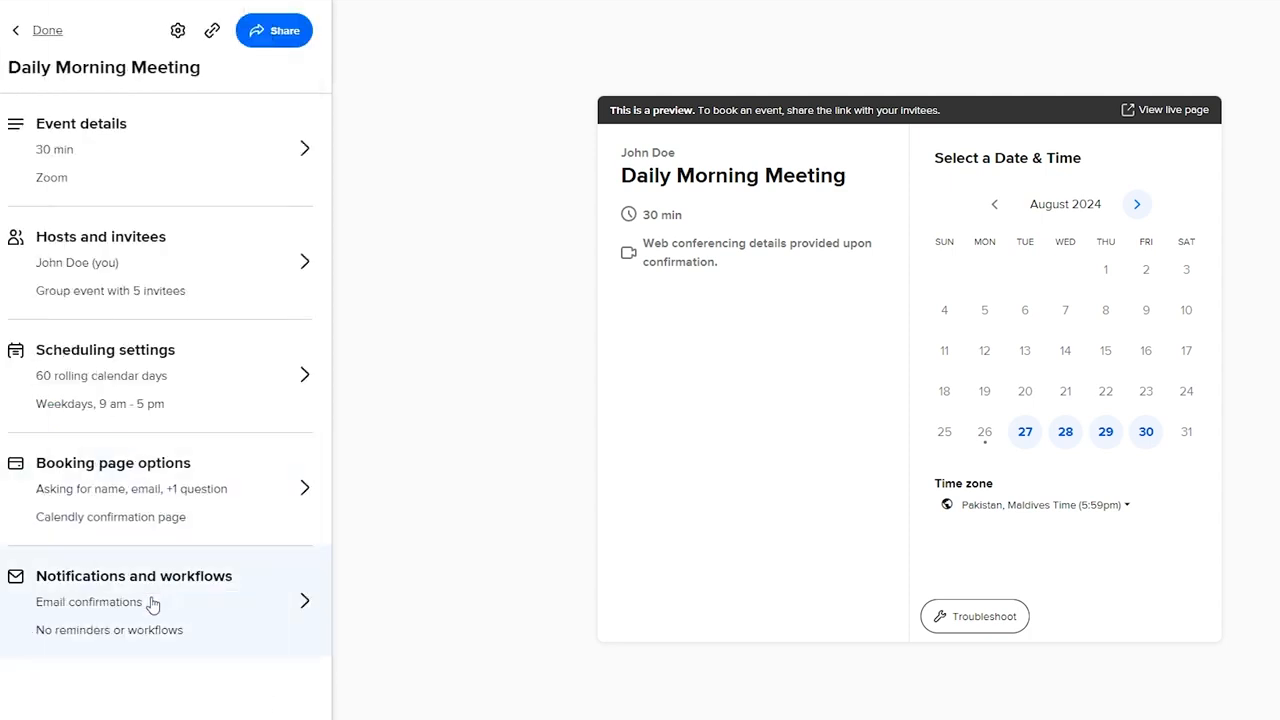
Step: Open the email reminders for editing in the event type's notifications and workflows, and review the reminder's subject and body
left_click(138, 587)
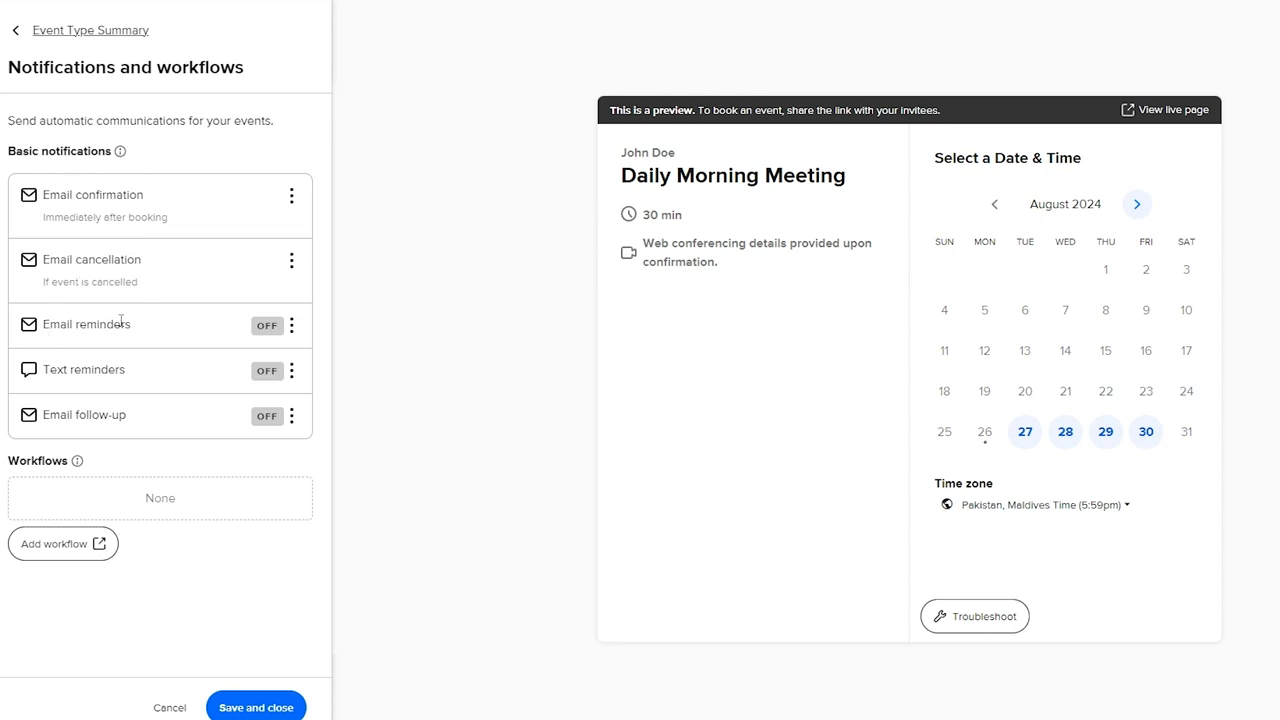
left_click(291, 330)
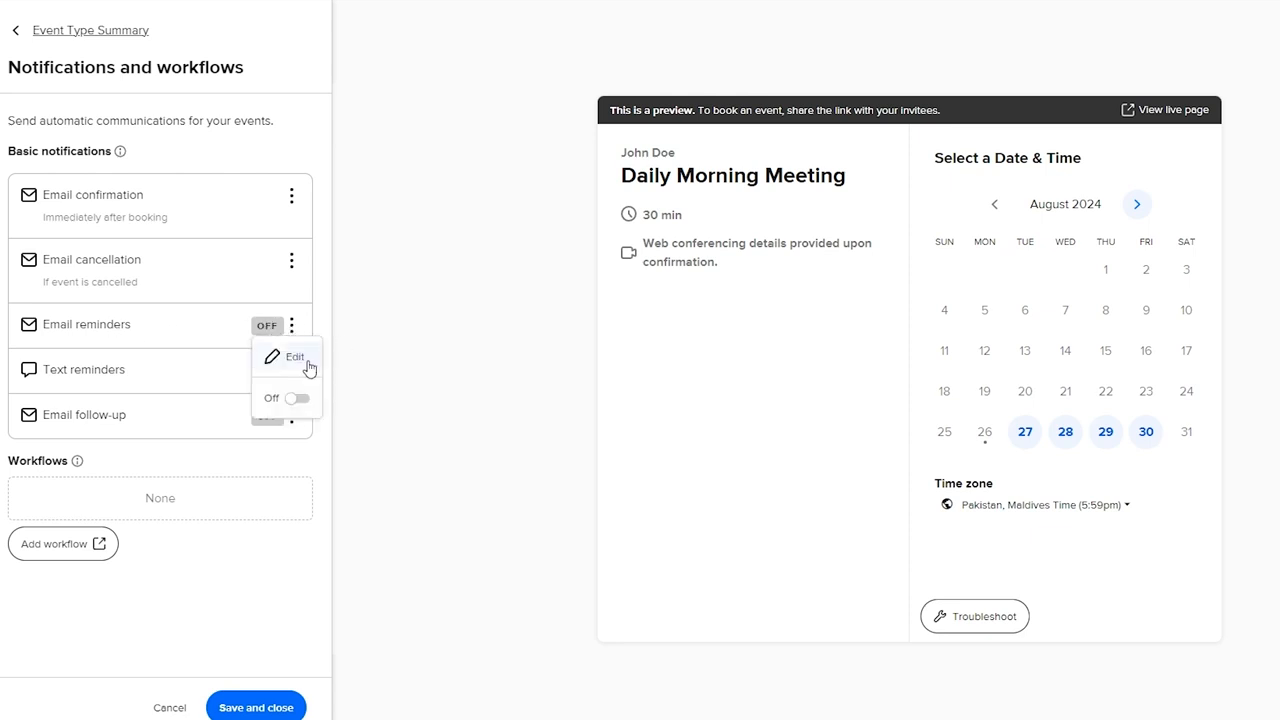
left_click(306, 362)
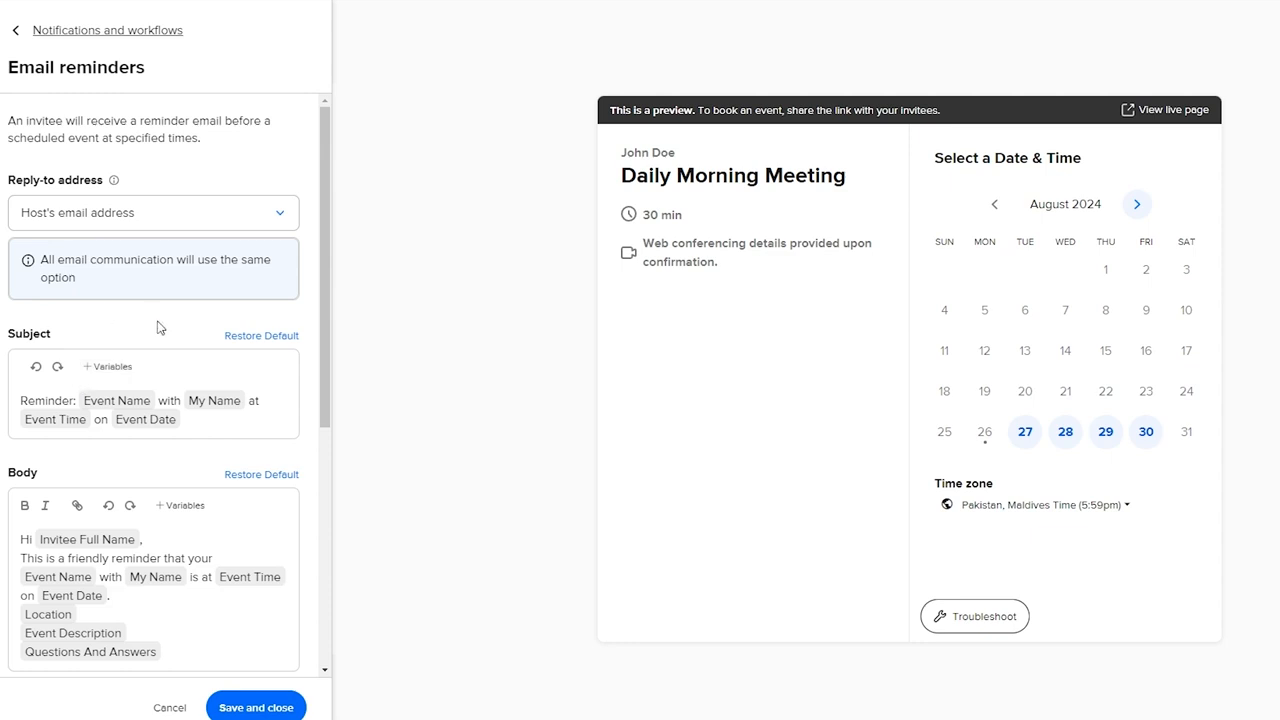
scroll(100, 419, "down", 2)
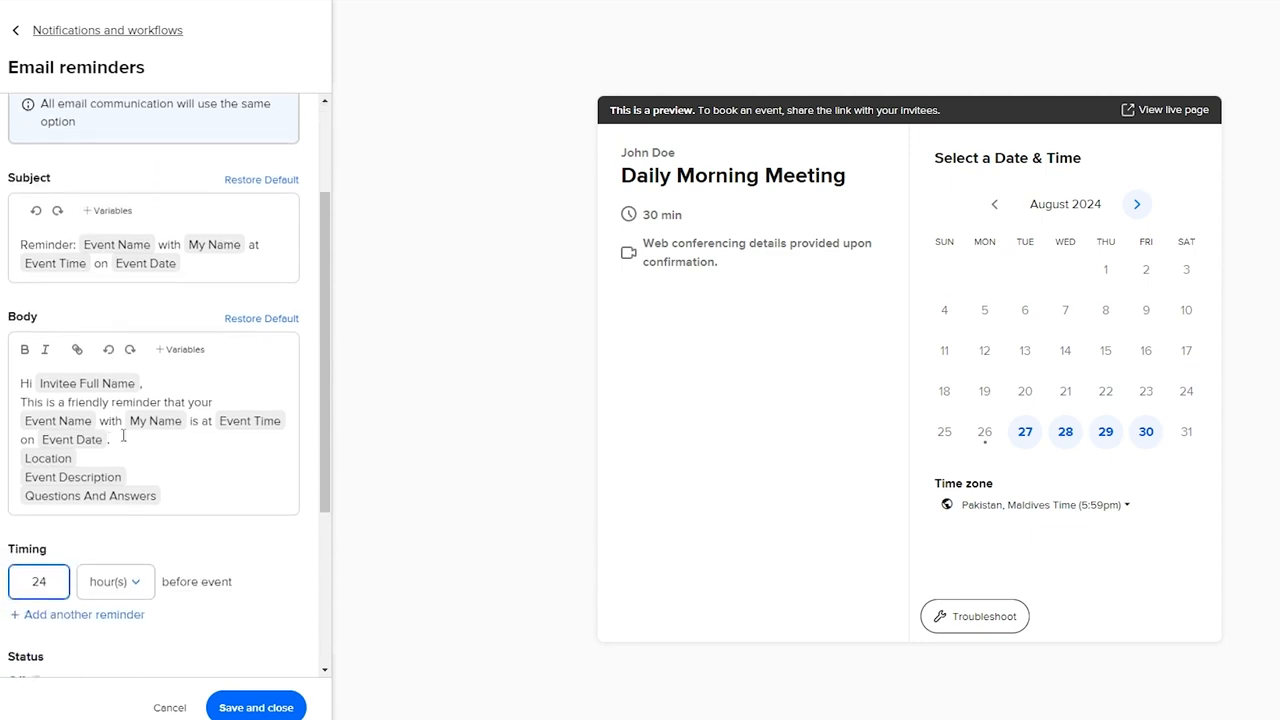
left_click_drag(12, 318, 44, 320)
left_click(40, 320)
Step: Set the email reminder's timing to 2 hours before the event, review the cancellation policy area, and save the reminder
left_click(57, 580)
left_click(117, 592)
double_click(20, 582)
type("2")
left_click(218, 563)
scroll(150, 450, "down", 3)
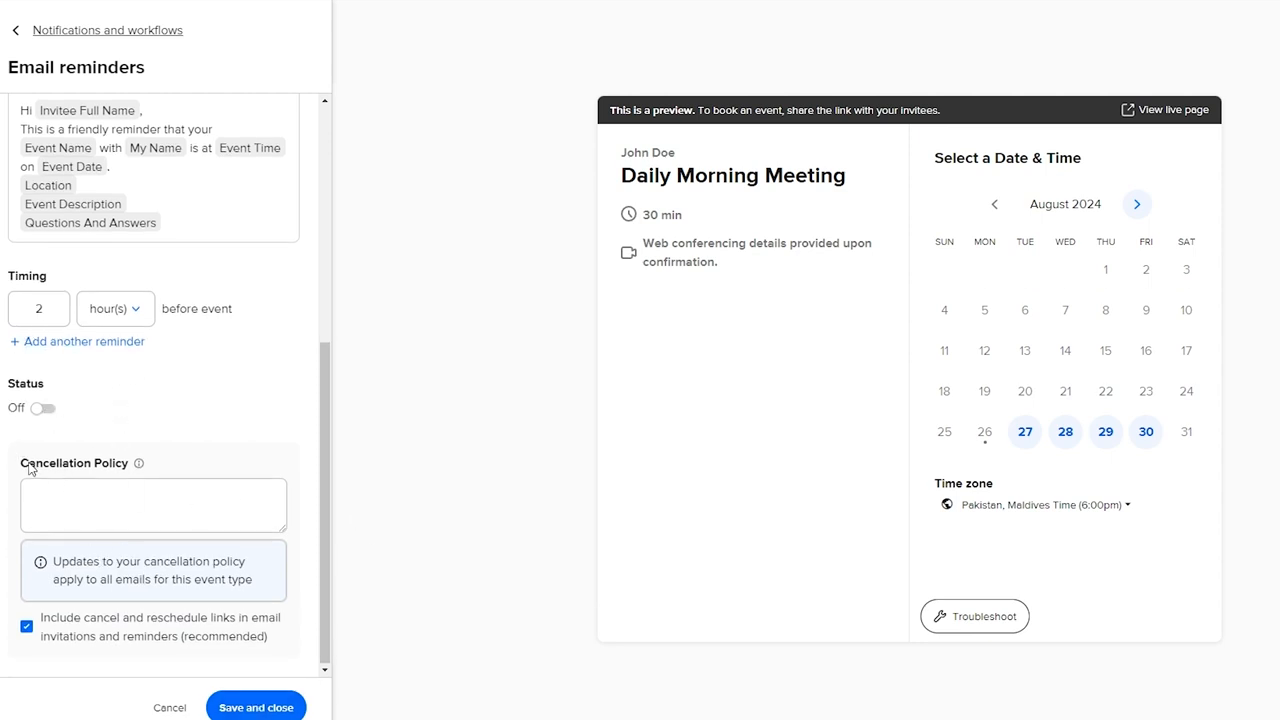
left_click_drag(29, 464, 86, 464)
left_click(116, 464)
left_click(187, 466)
left_click(256, 708)
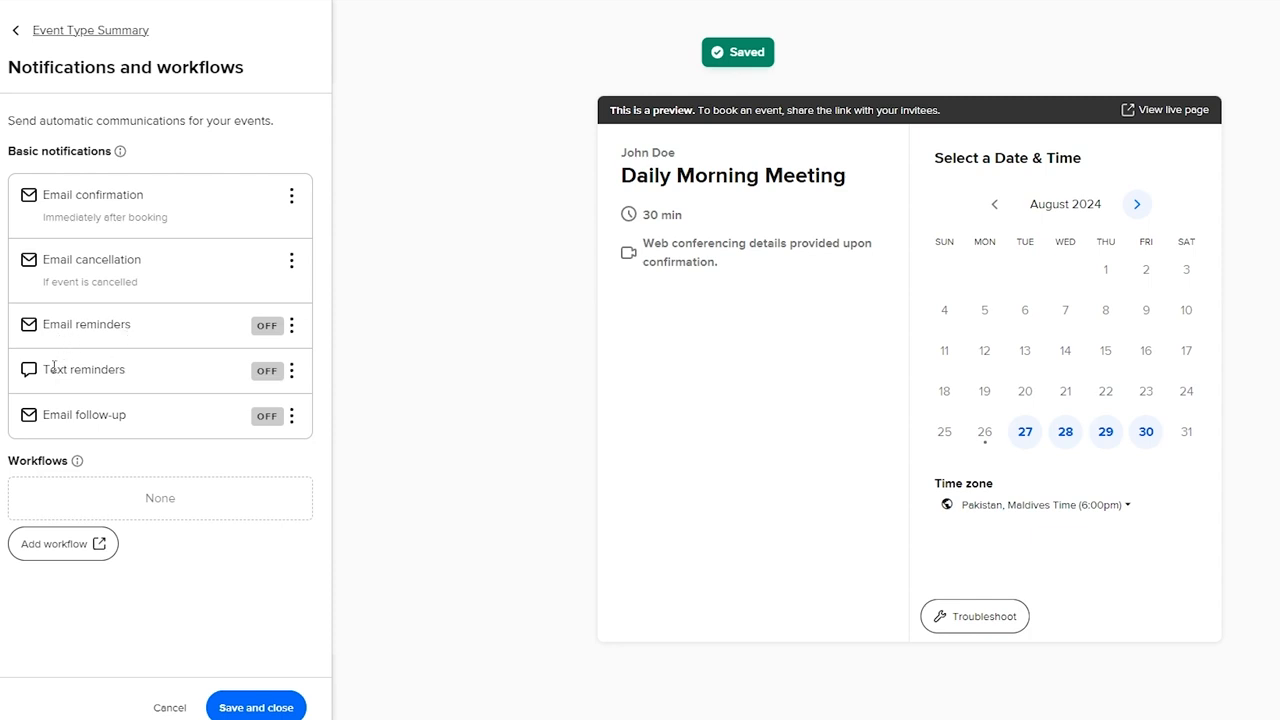
Step: Switch on the email reminders for the event type and save them
left_click_drag(100, 369, 107, 368)
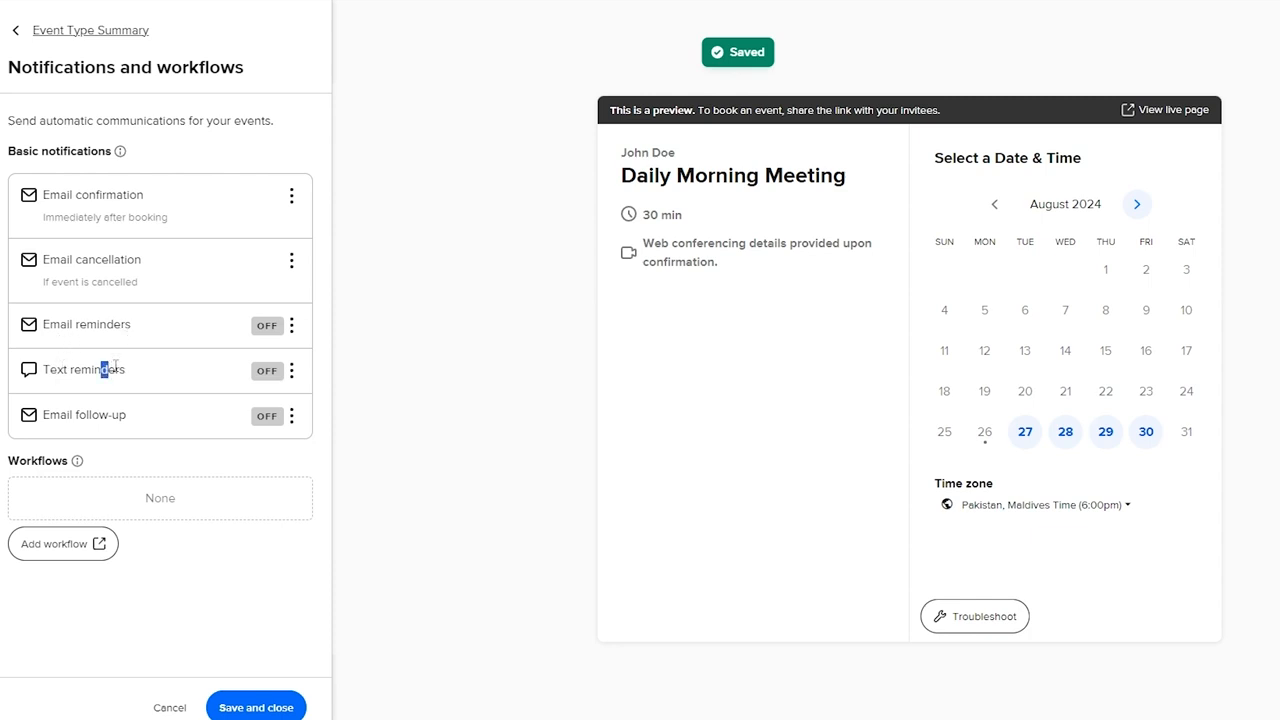
left_click(291, 330)
left_click(284, 357)
scroll(68, 400, "down", 5)
left_click(47, 407)
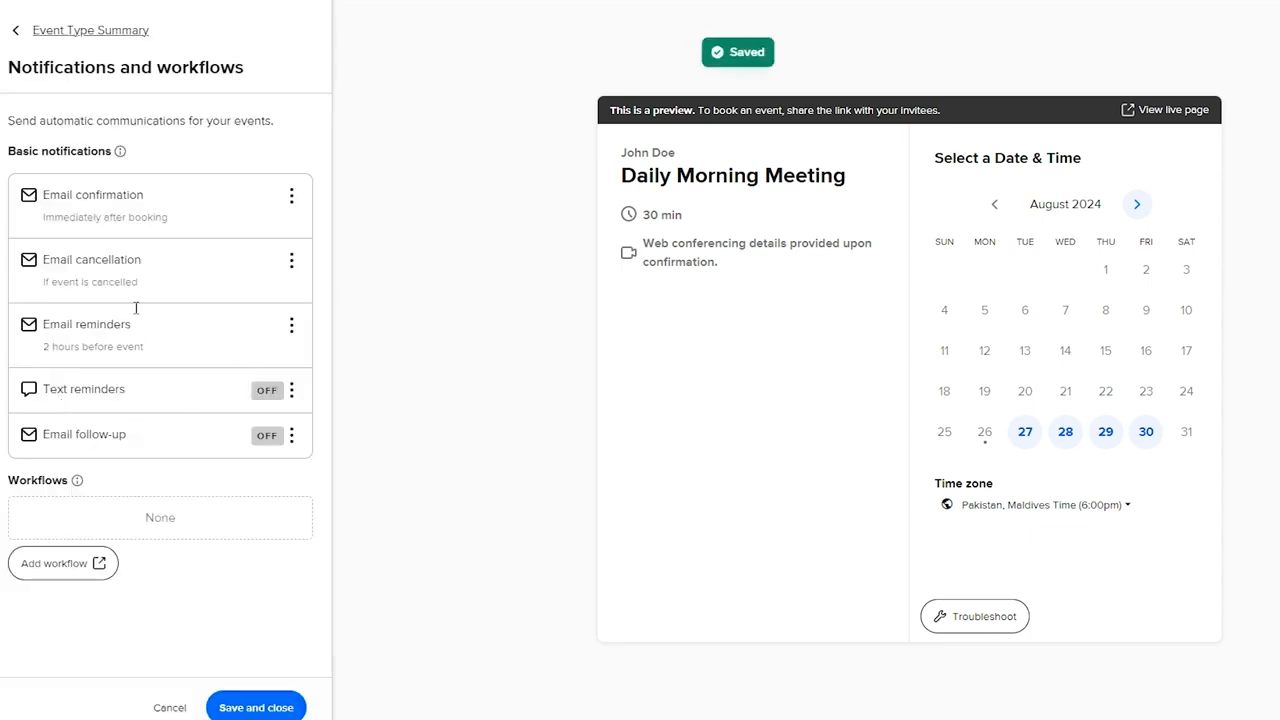
Step: Look over the common workflow templates without adding one, and save and close the event type's notification settings
left_click_drag(27, 480, 68, 480)
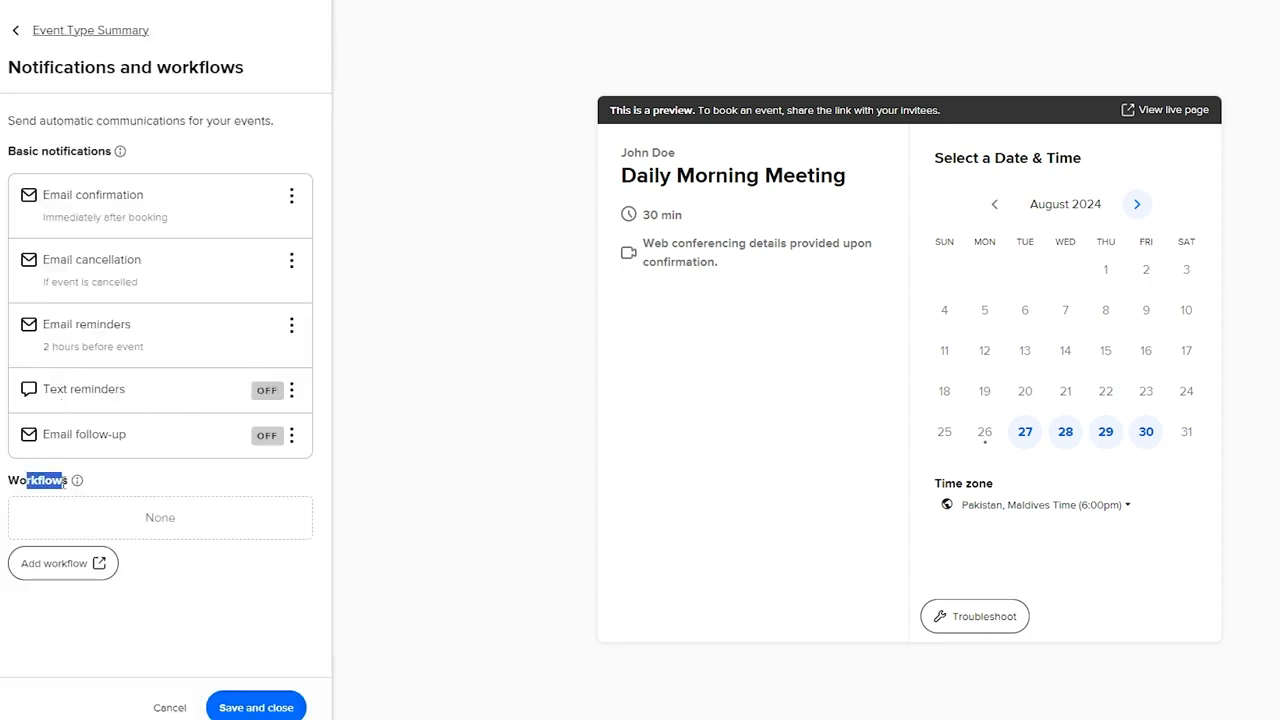
left_click(159, 519)
left_click(75, 566)
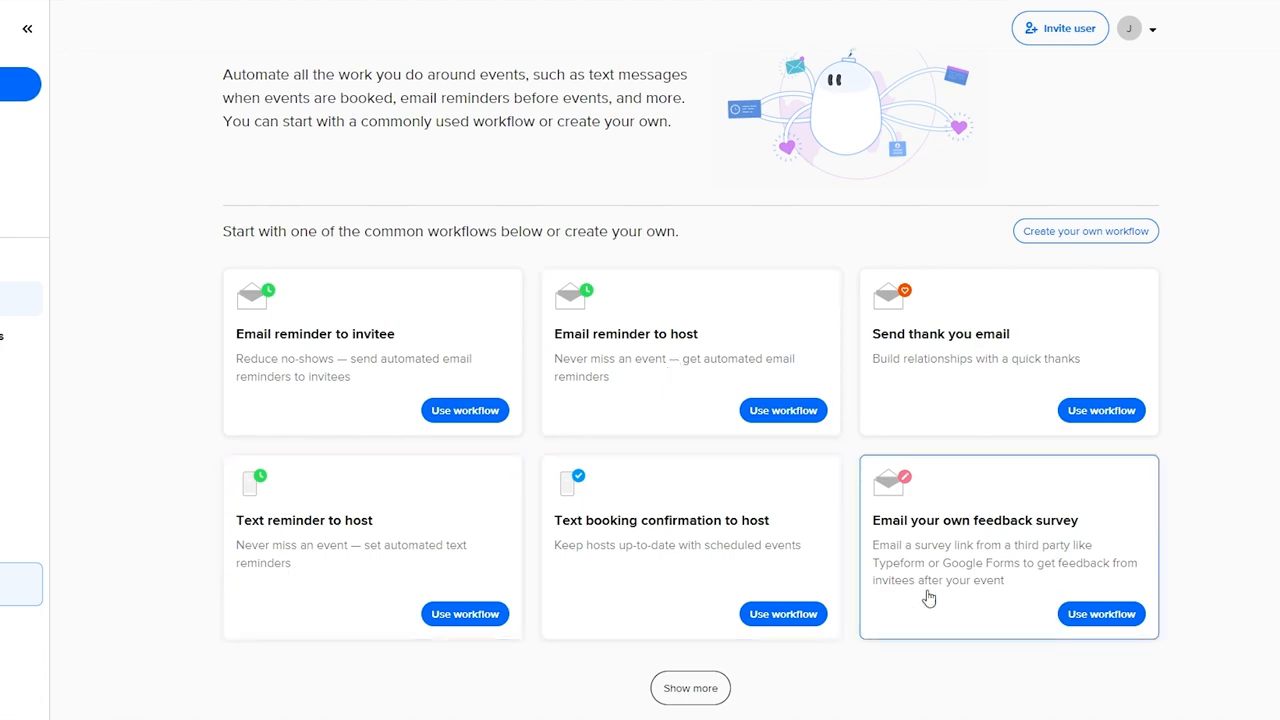
scroll(928, 597, "up", 3)
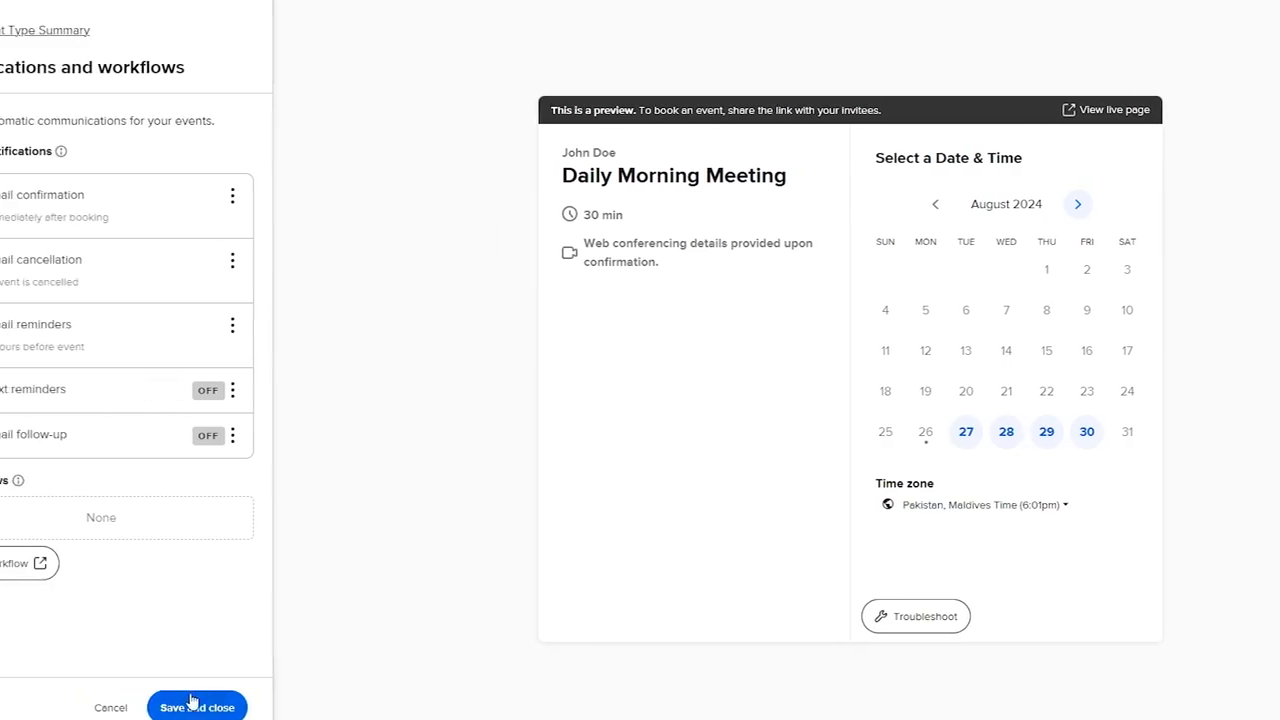
left_click(240, 708)
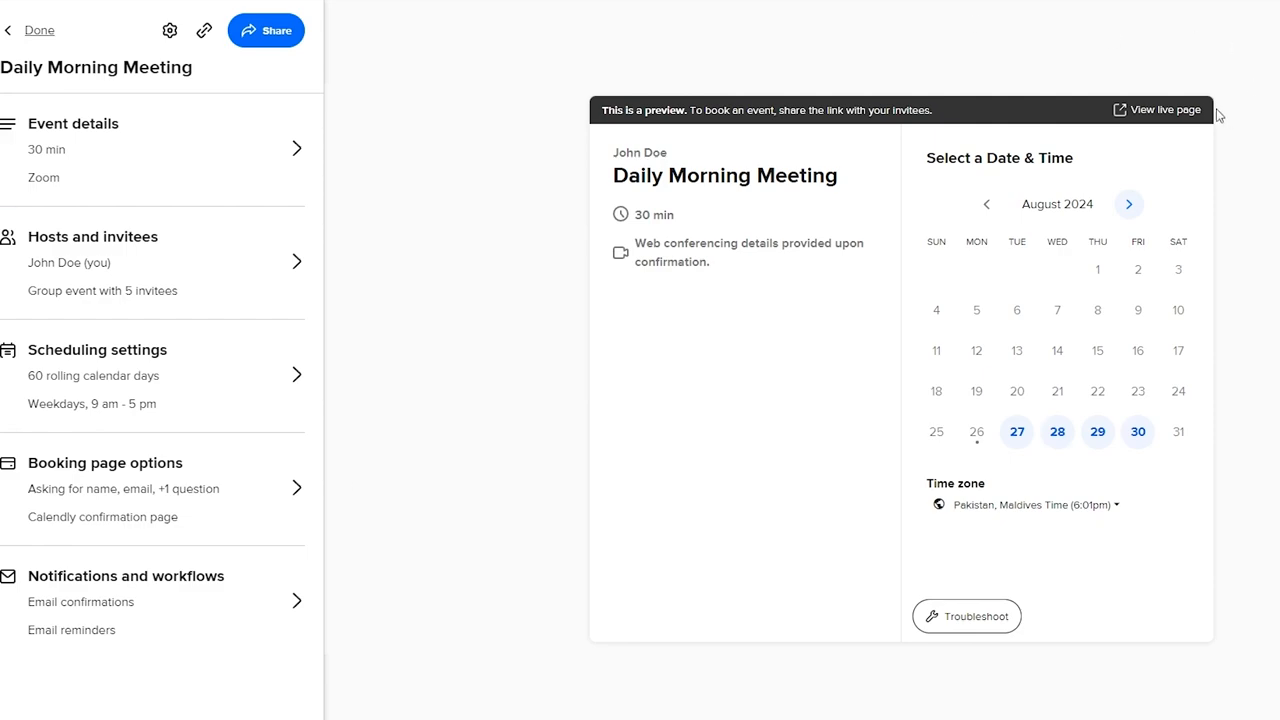
Step: View the event's live booking page and examine the sharing options: scheduling link, times in an email and website embed
left_click(1154, 122)
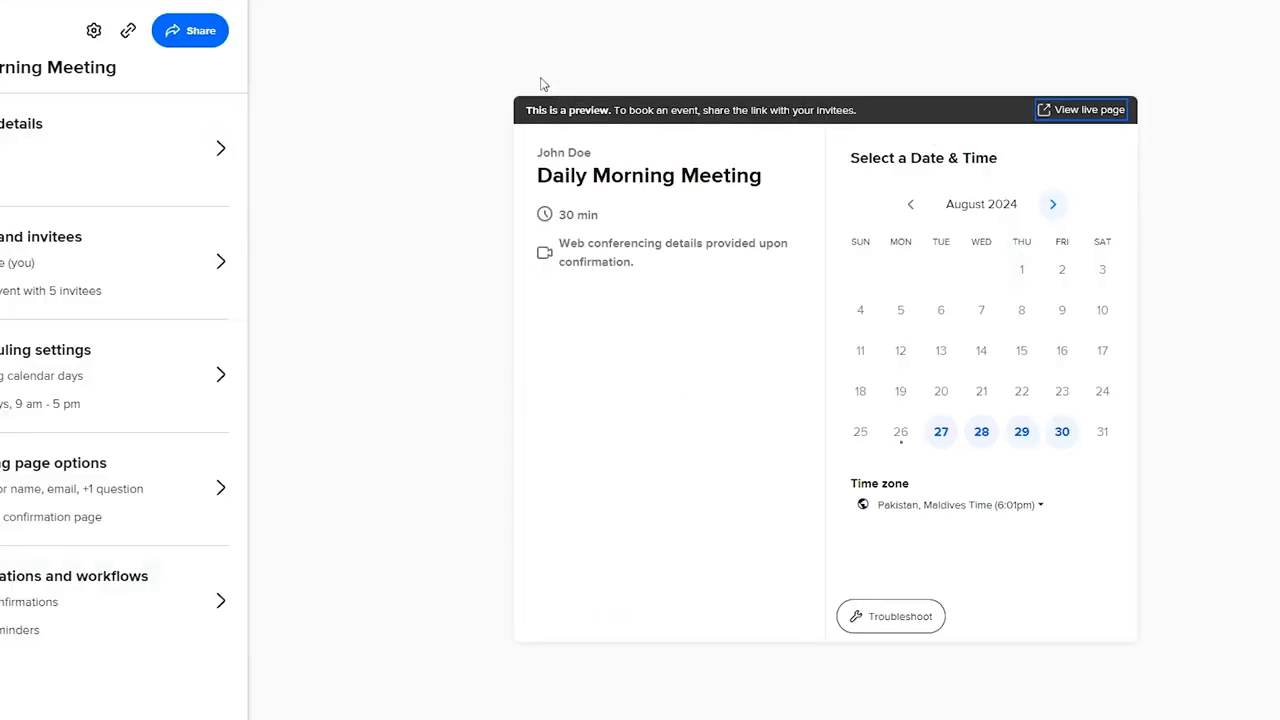
left_click(177, 40)
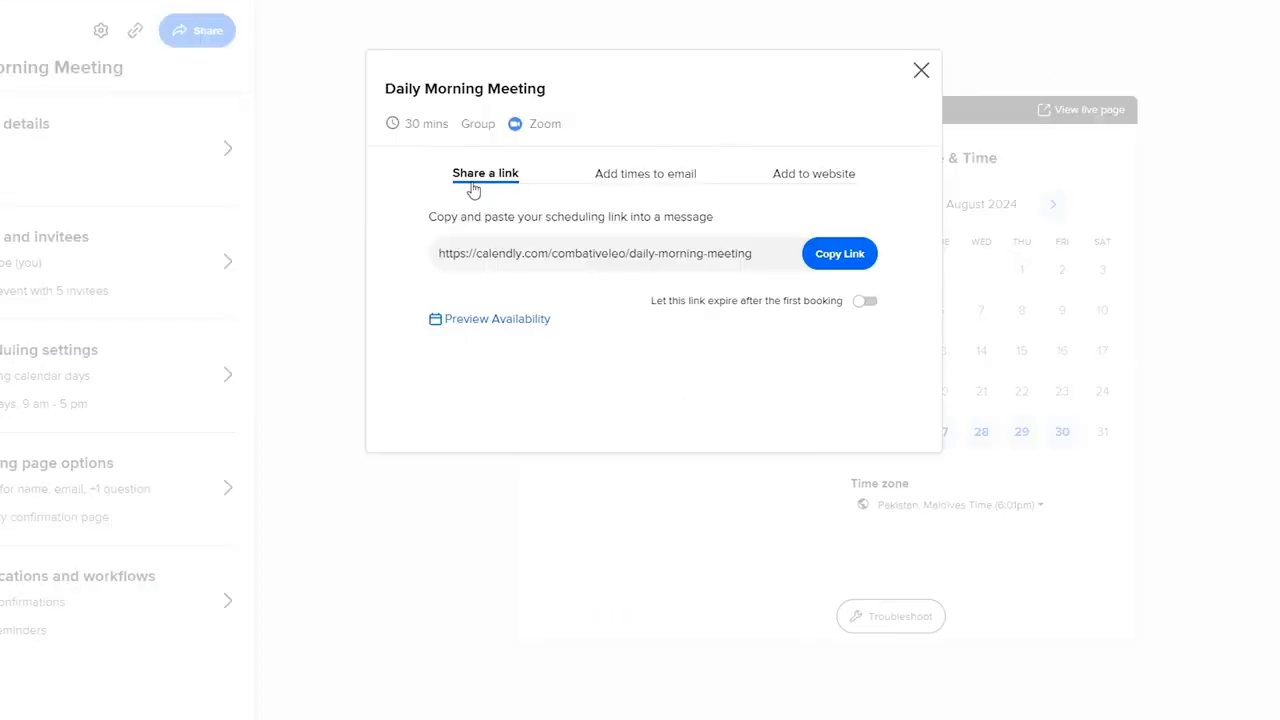
left_click(602, 182)
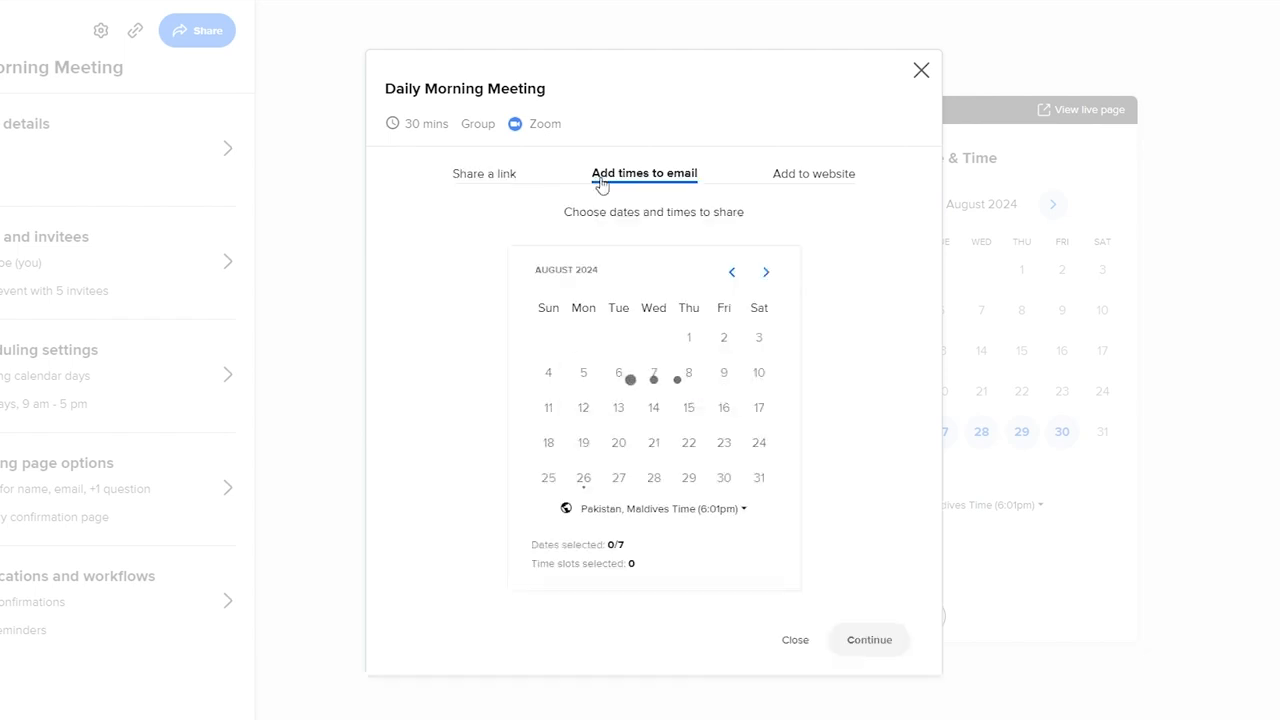
left_click(826, 177)
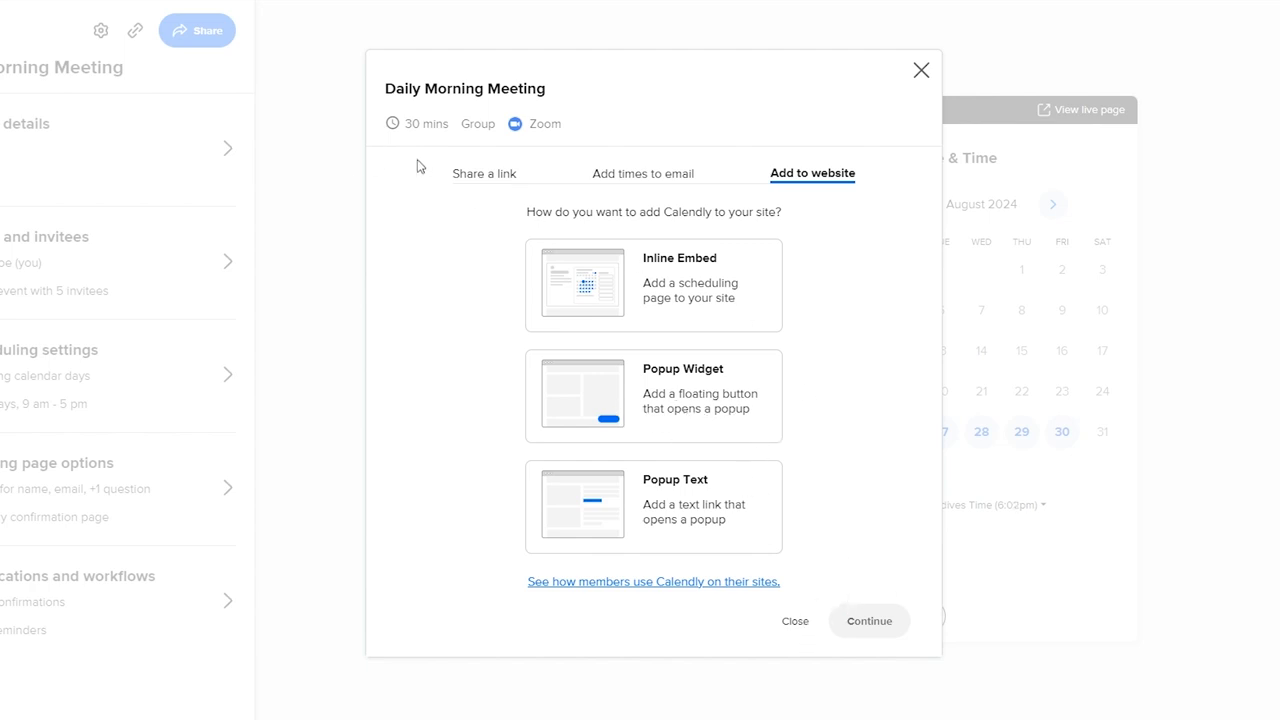
left_click(486, 178)
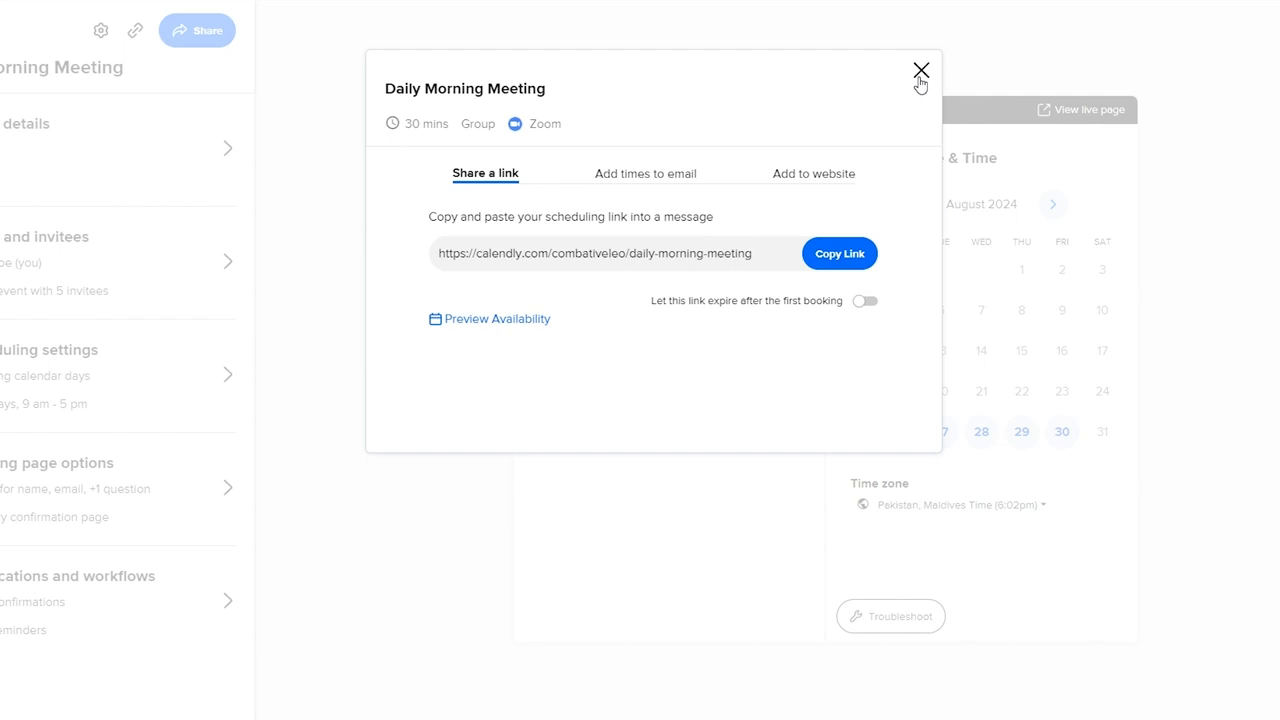
left_click(921, 72)
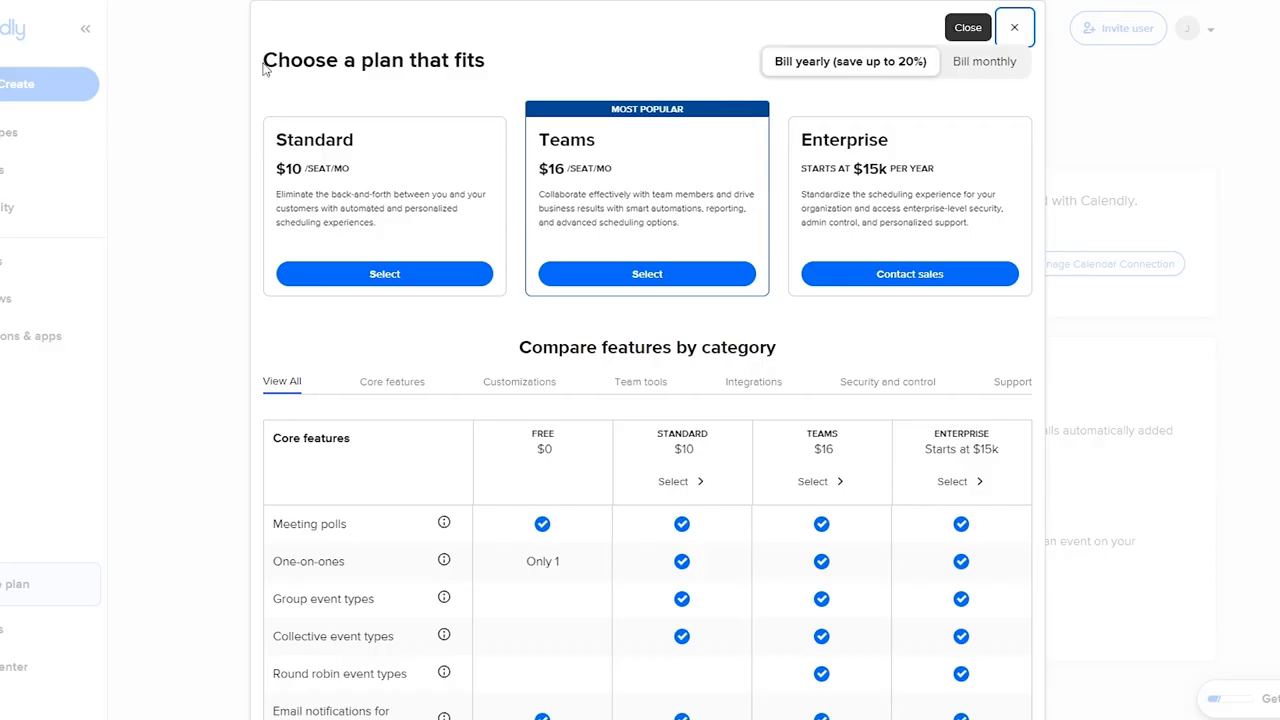
Step: Examine the pricing of the Free, Standard, Teams and Enterprise plans and compare their core features
left_click_drag(265, 67, 533, 73)
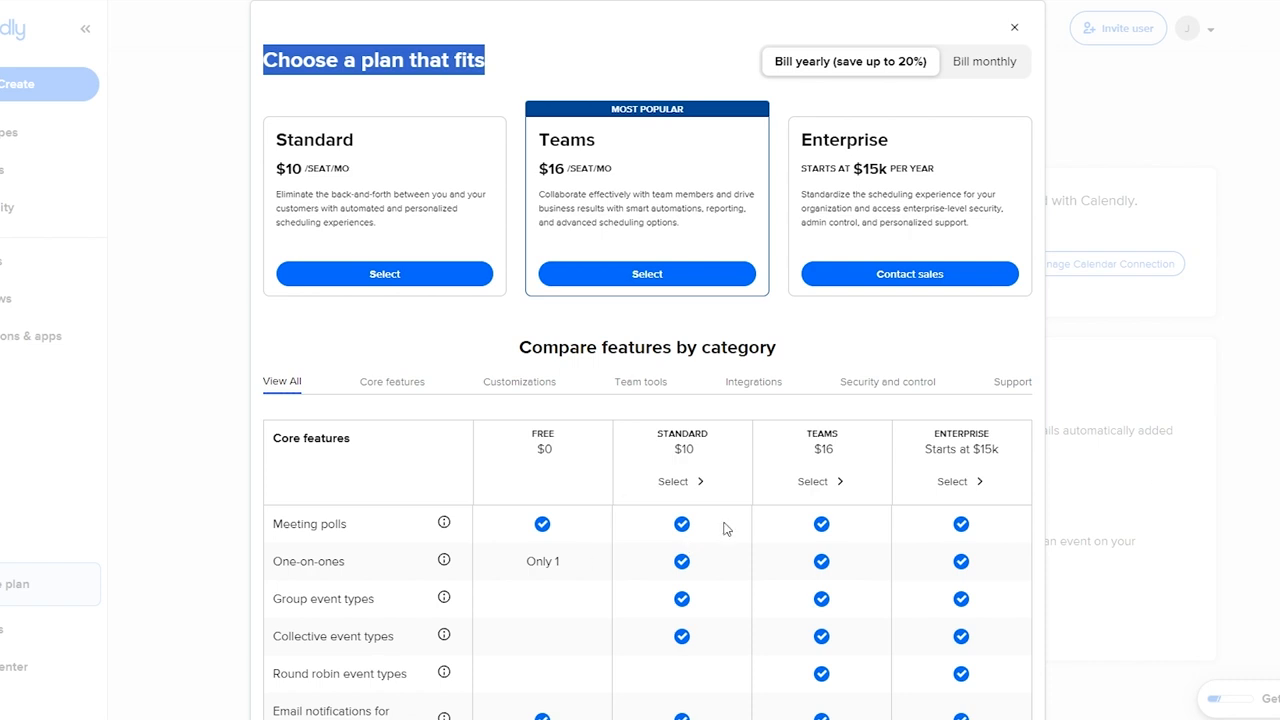
left_click_drag(560, 440, 526, 443)
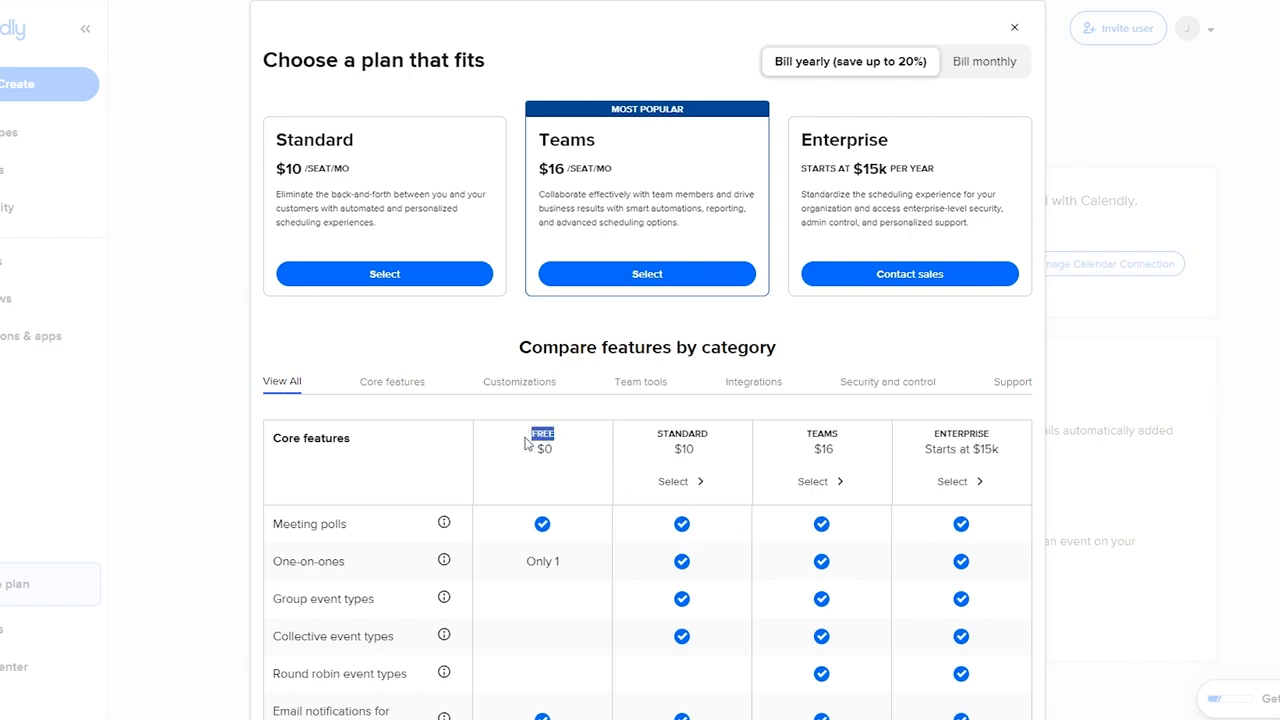
left_click(521, 484)
left_click_drag(278, 140, 364, 146)
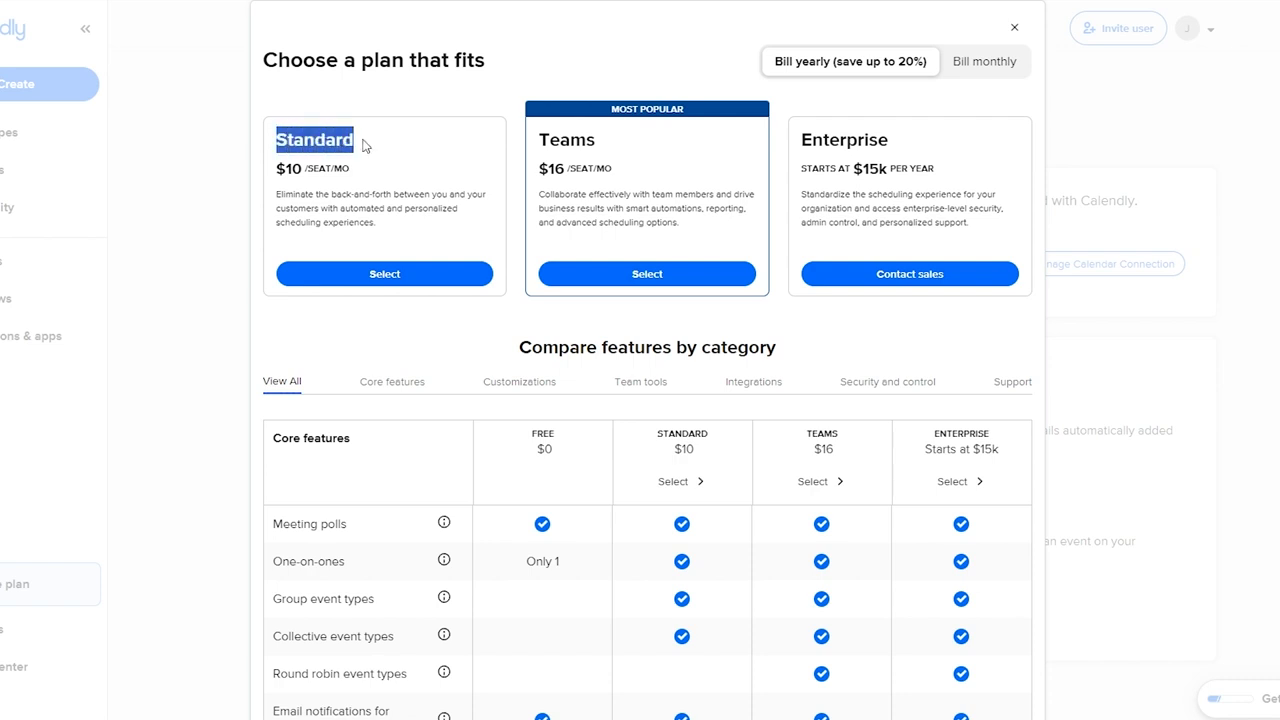
left_click_drag(277, 168, 352, 171)
left_click(578, 117)
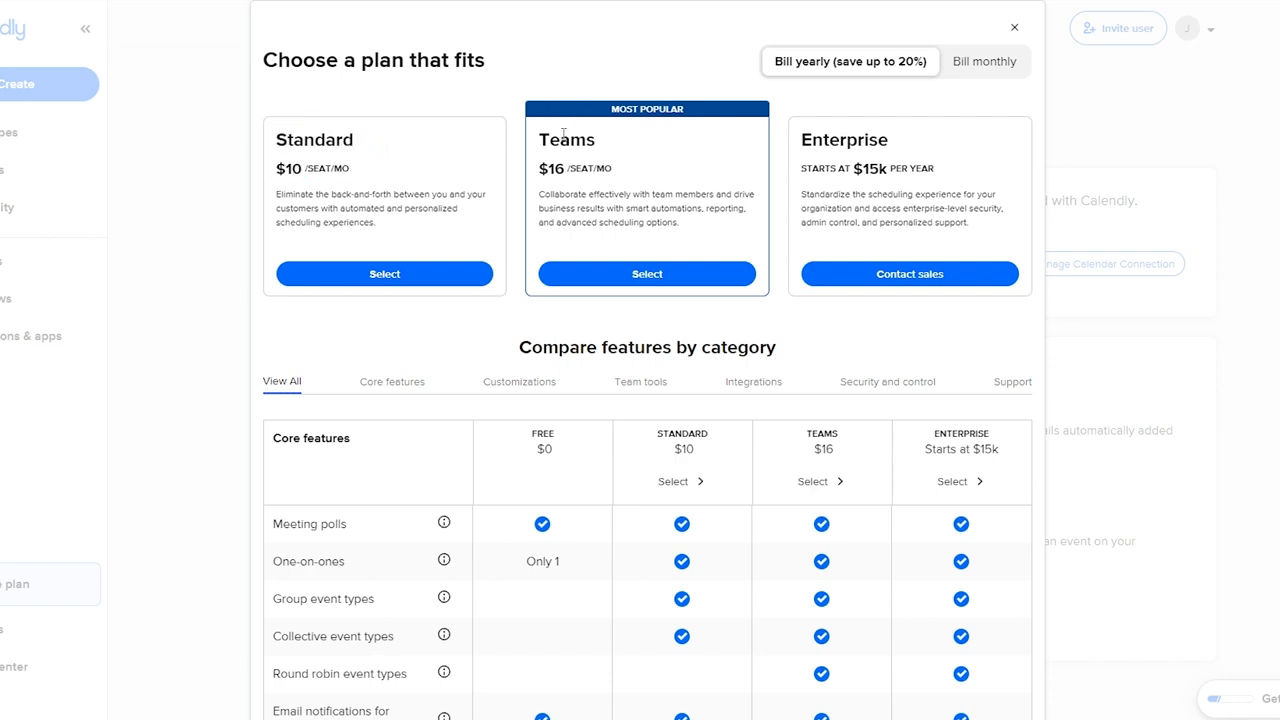
left_click_drag(540, 140, 566, 170)
left_click_drag(802, 141, 932, 151)
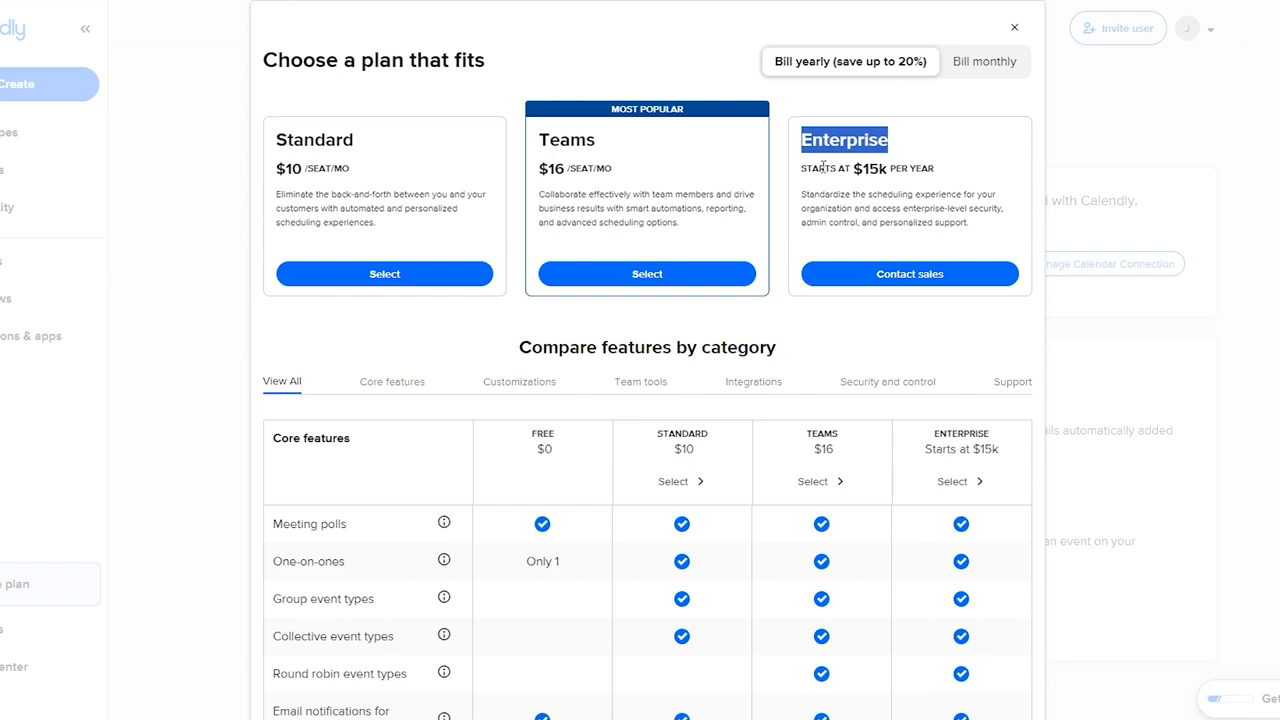
left_click_drag(823, 167, 943, 176)
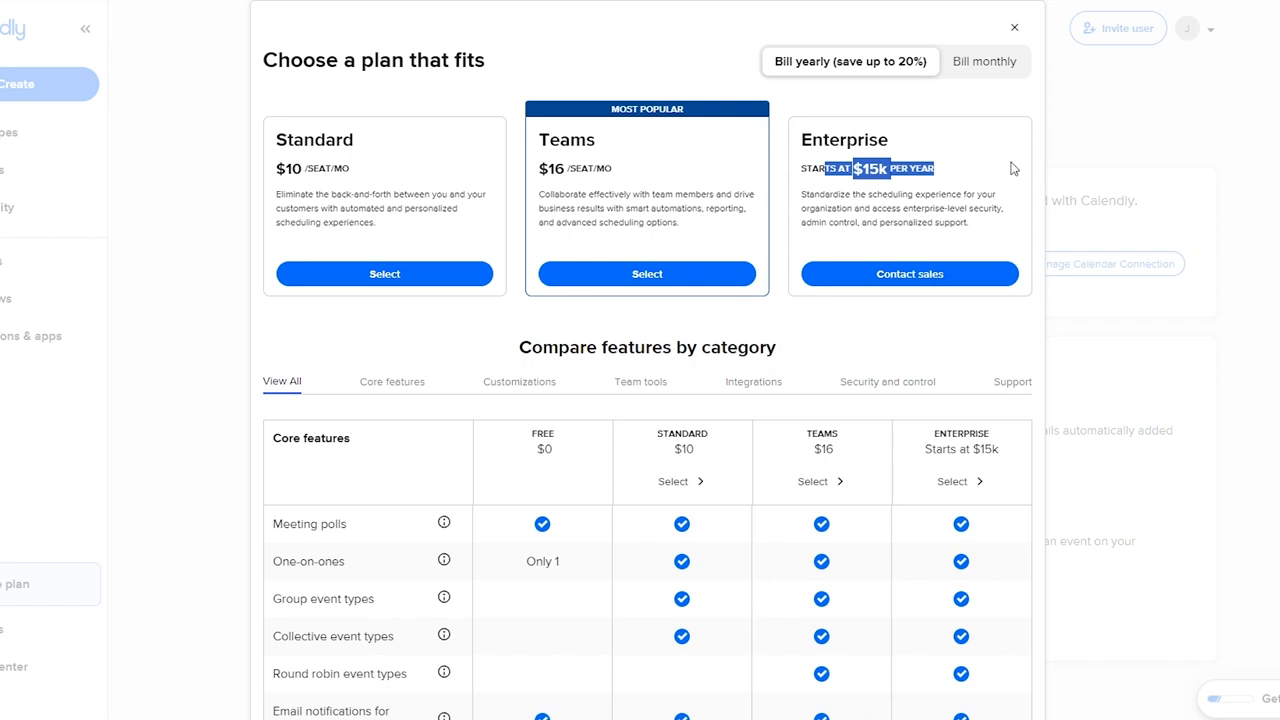
scroll(1010, 168, "down", 2)
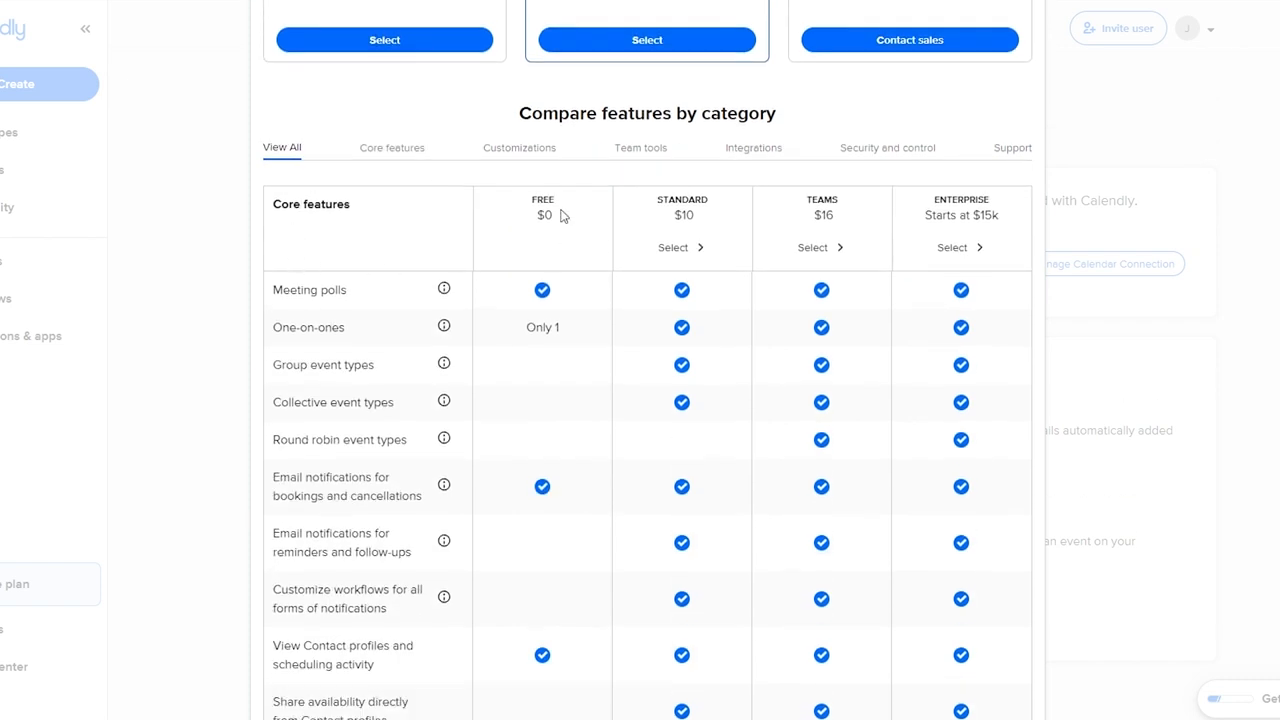
scroll(680, 215, "down", 2)
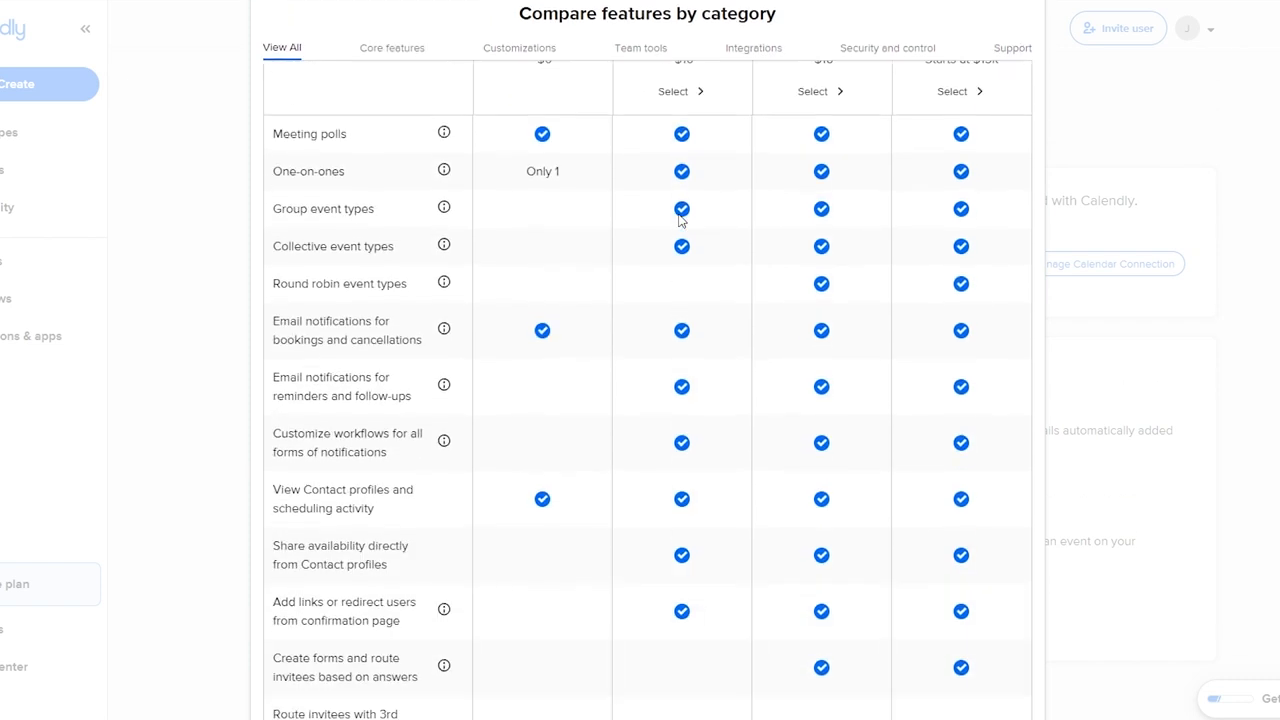
scroll(680, 218, "up", 1)
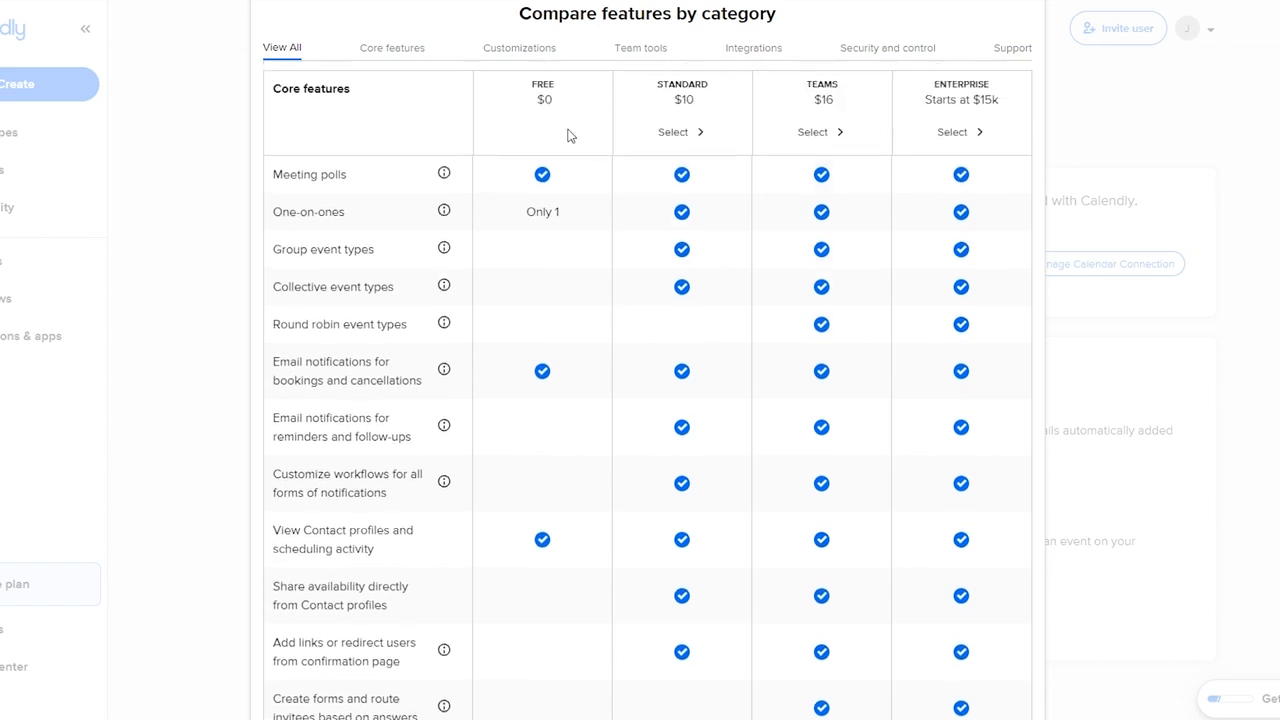
Step: Examine which features the Free plan covers: one-on-ones, booking email notifications, contact profiles and custom branding on the booking page
left_click_drag(279, 89, 350, 89)
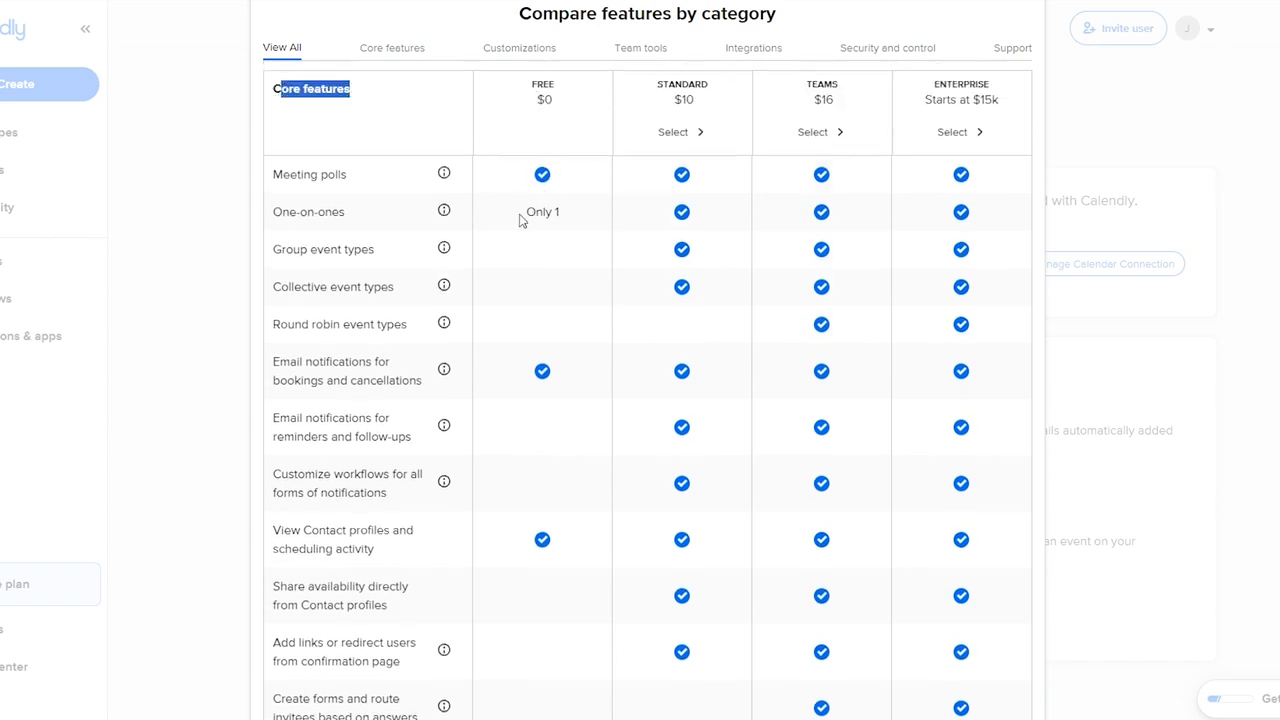
left_click_drag(523, 214, 561, 218)
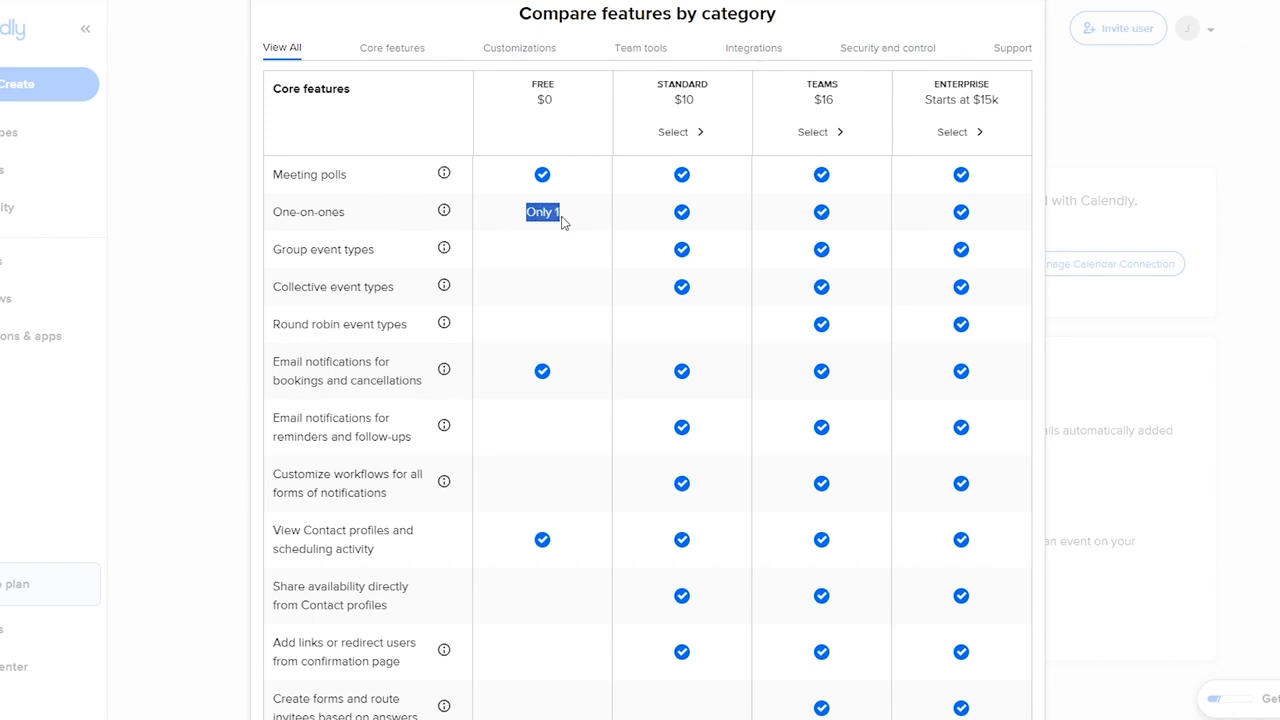
left_click(557, 183)
left_click_drag(333, 362, 375, 363)
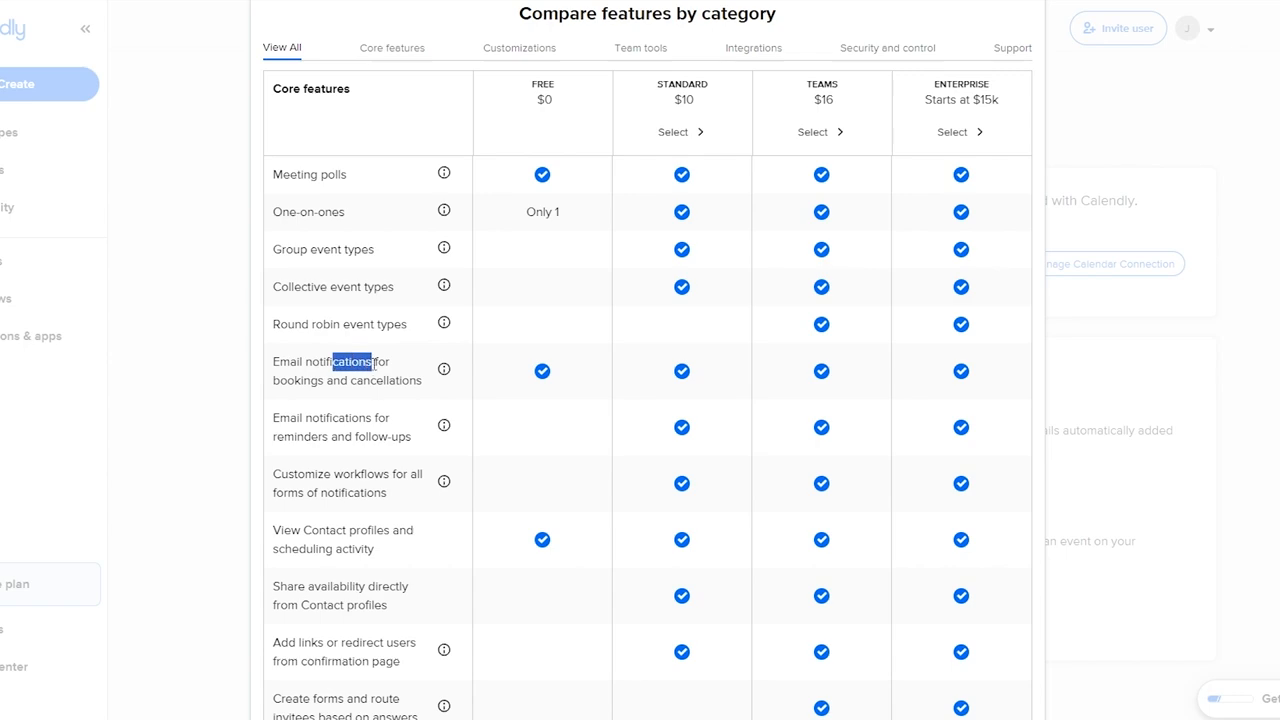
left_click(312, 545)
left_click_drag(311, 541, 364, 555)
scroll(362, 569, "down", 3)
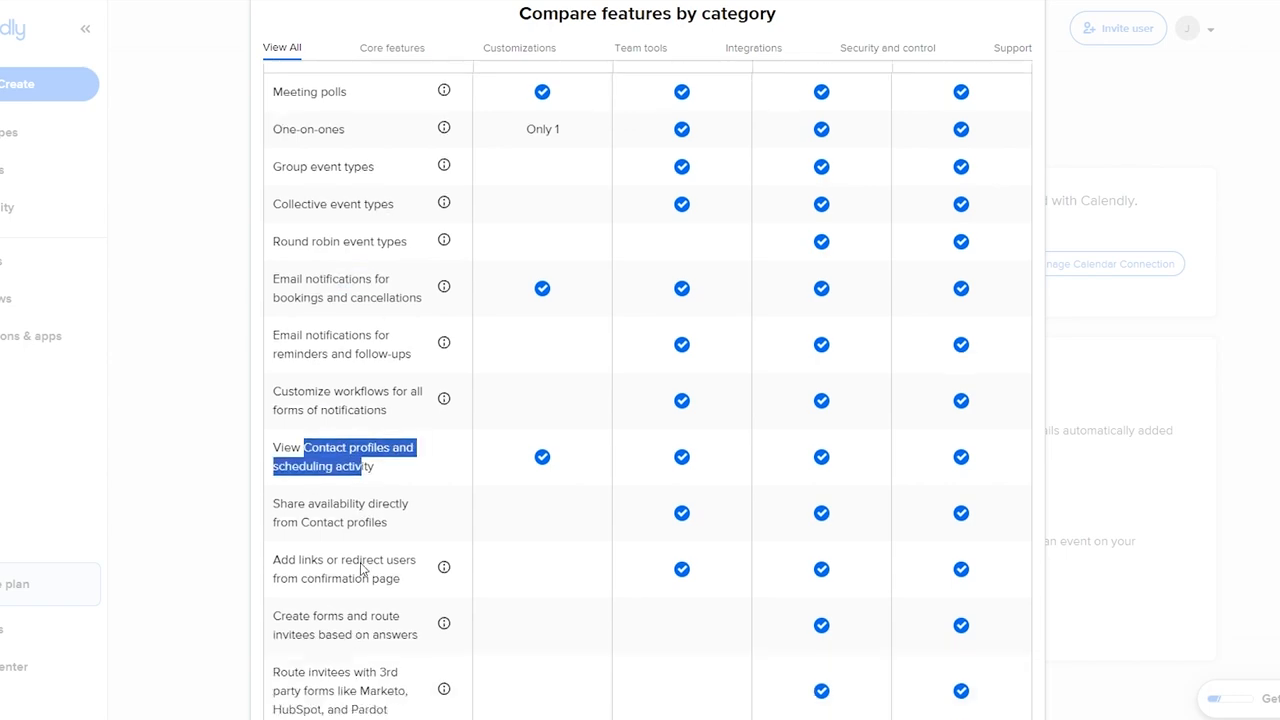
scroll(365, 568, "down", 1)
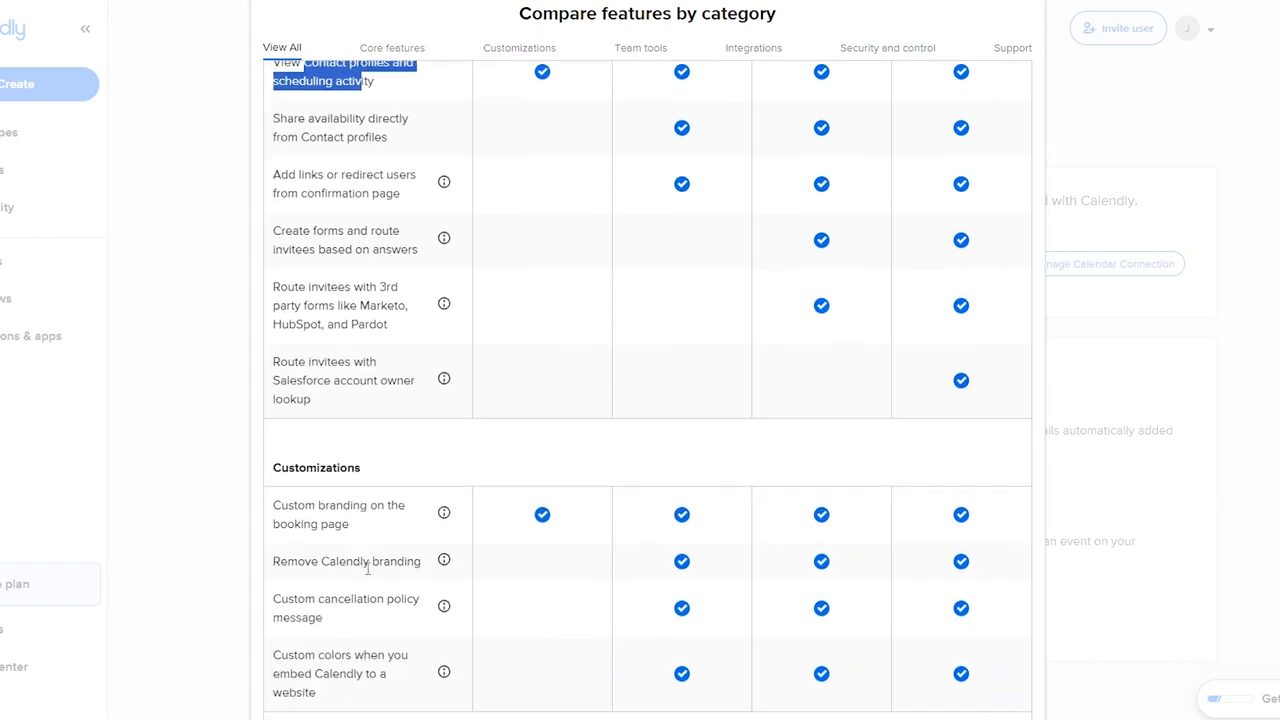
left_click_drag(326, 505, 358, 537)
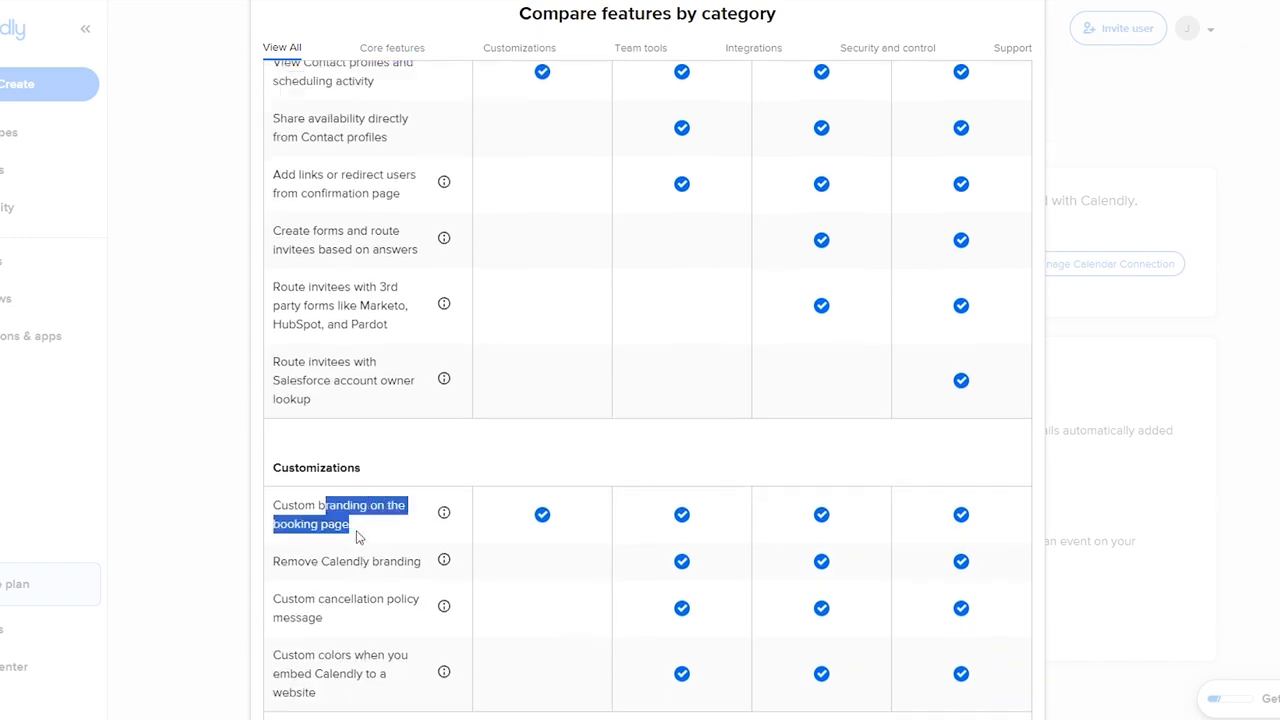
Step: Compare the higher plans' core features: round robin event types, form-based invitee routing, third-party form routing and Salesforce account owner lookup
scroll(358, 537, "up", 4)
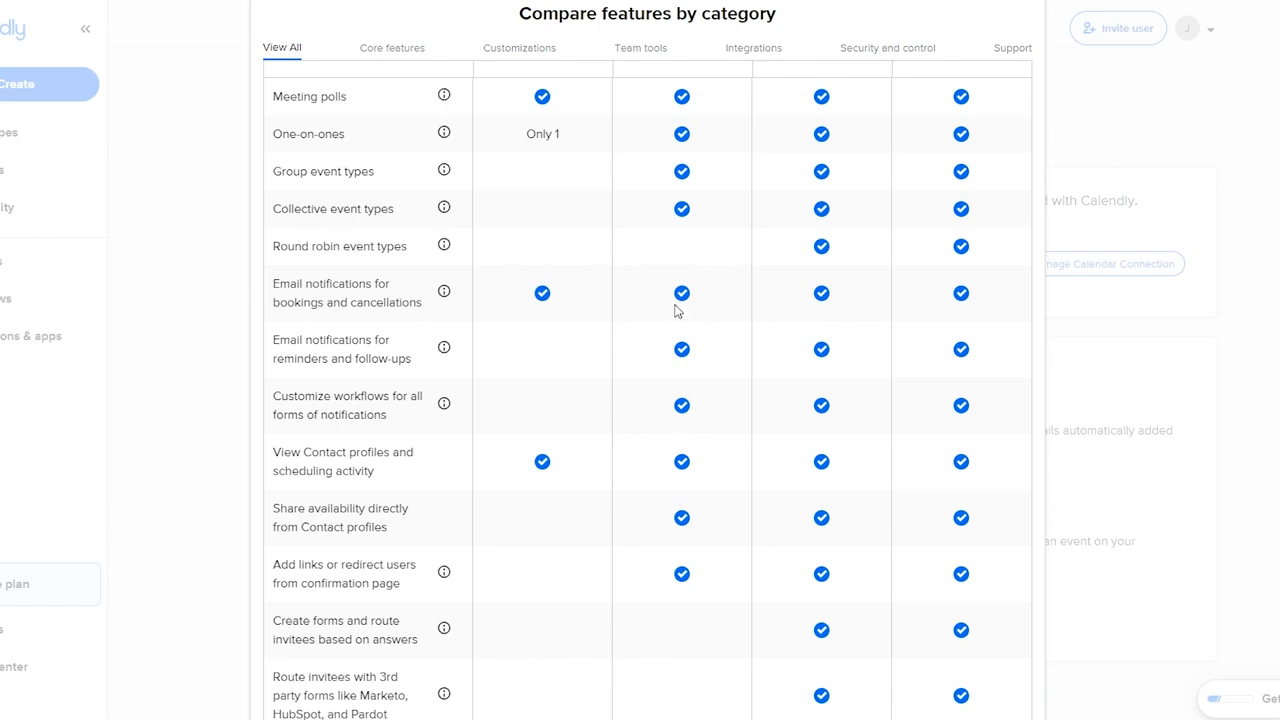
left_click_drag(286, 246, 372, 246)
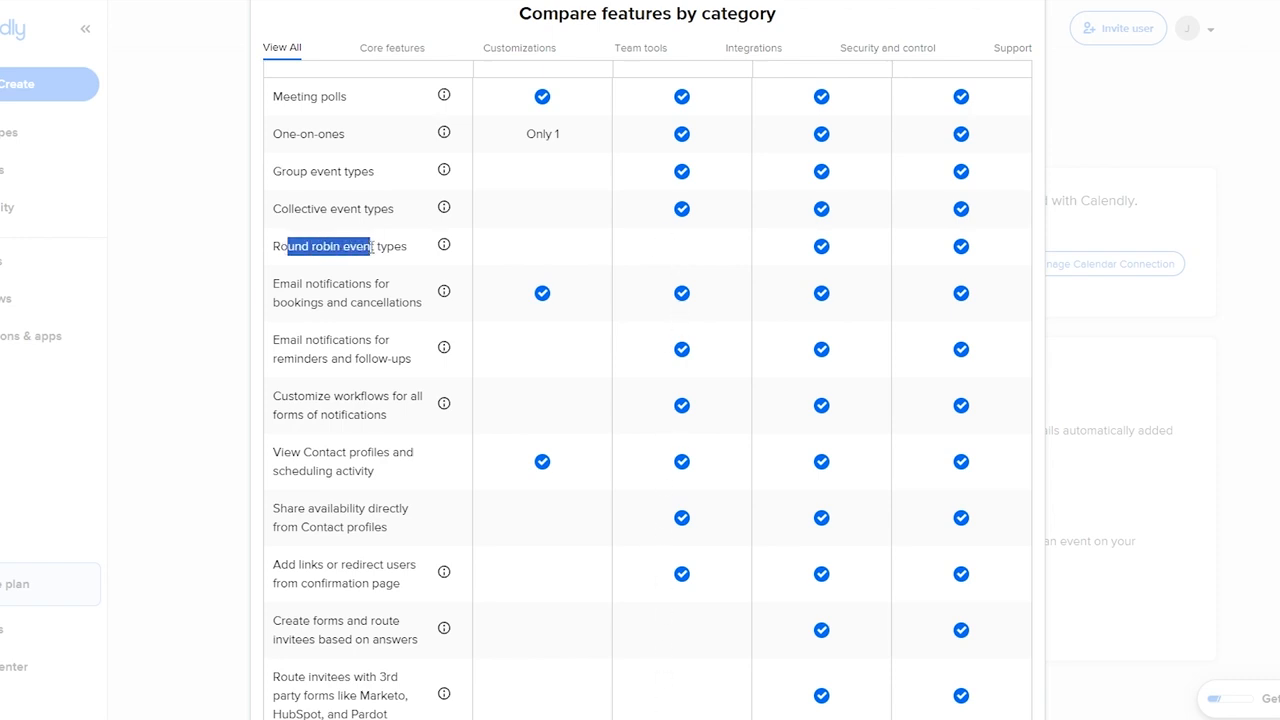
left_click_drag(281, 621, 404, 640)
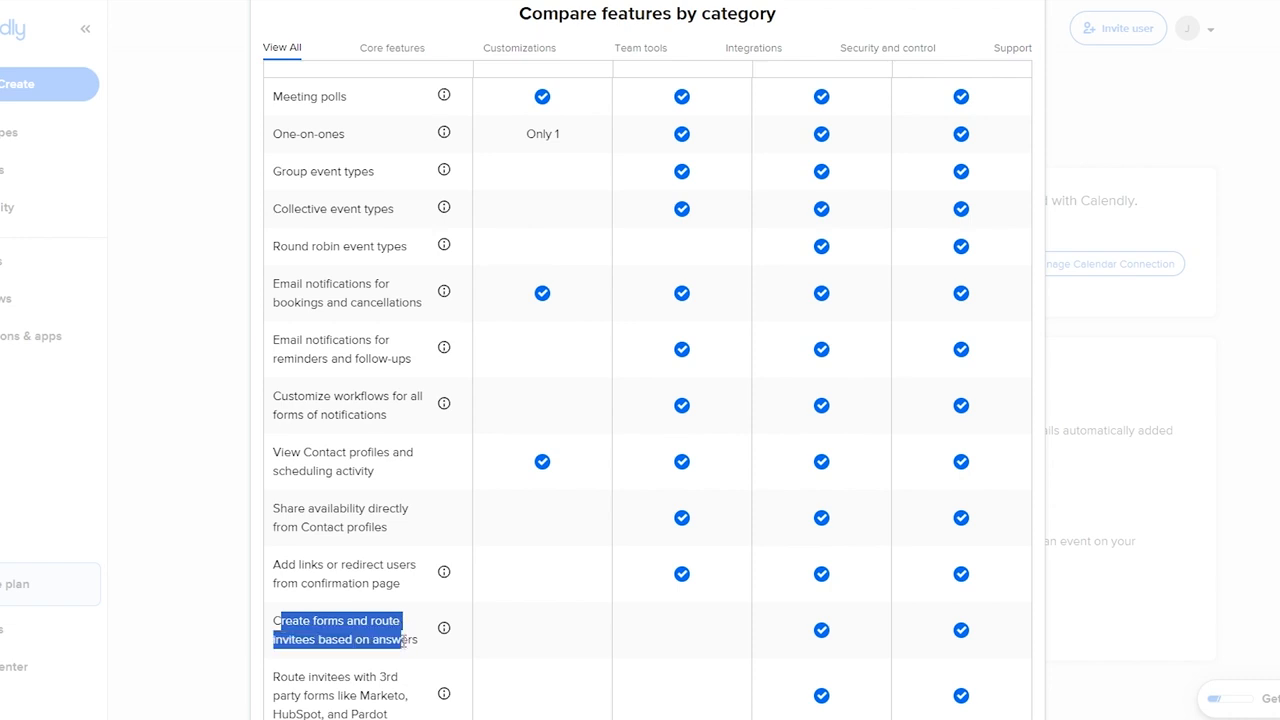
double_click(362, 648)
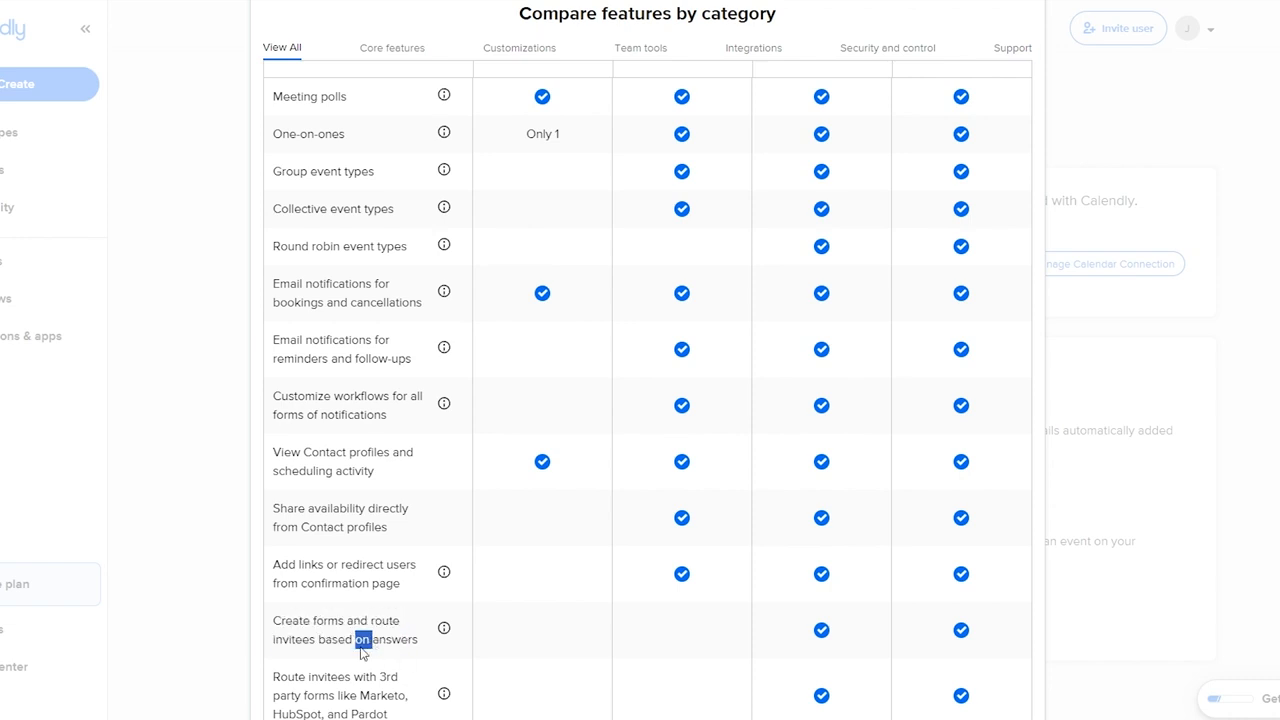
scroll(337, 670, "down", 2)
left_click_drag(287, 447, 330, 461)
left_click_drag(350, 461, 309, 462)
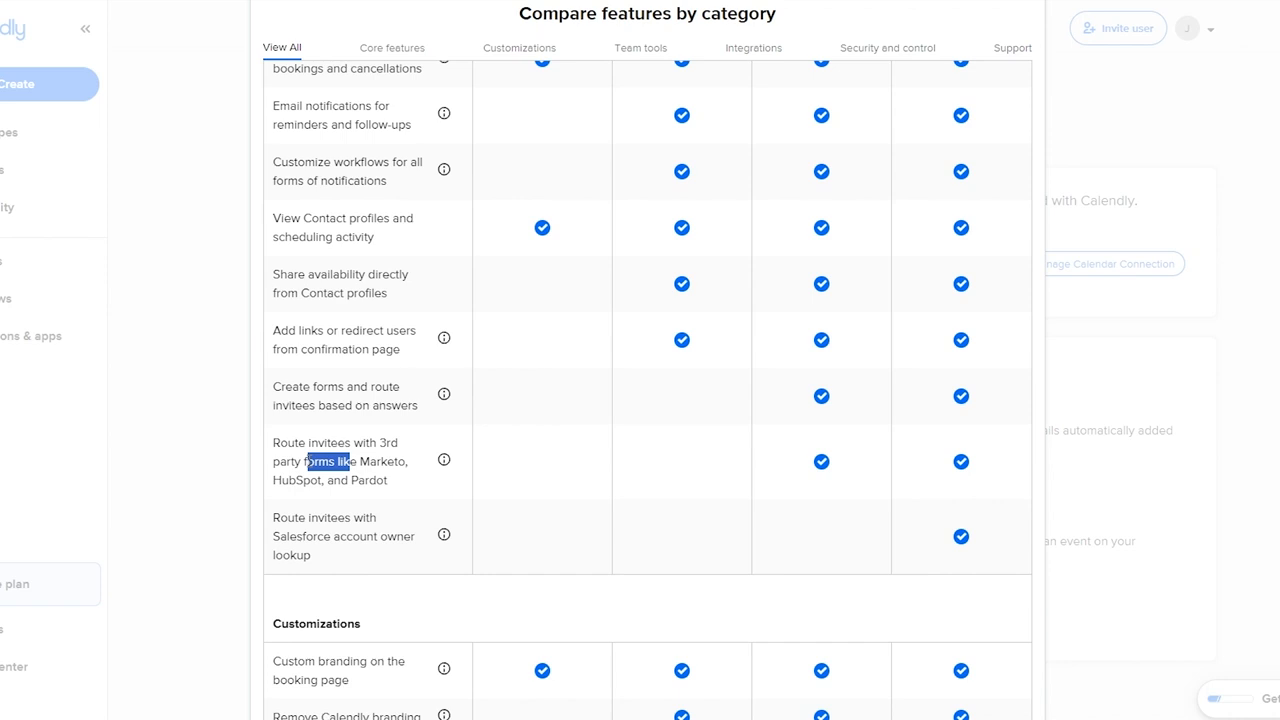
left_click(362, 466)
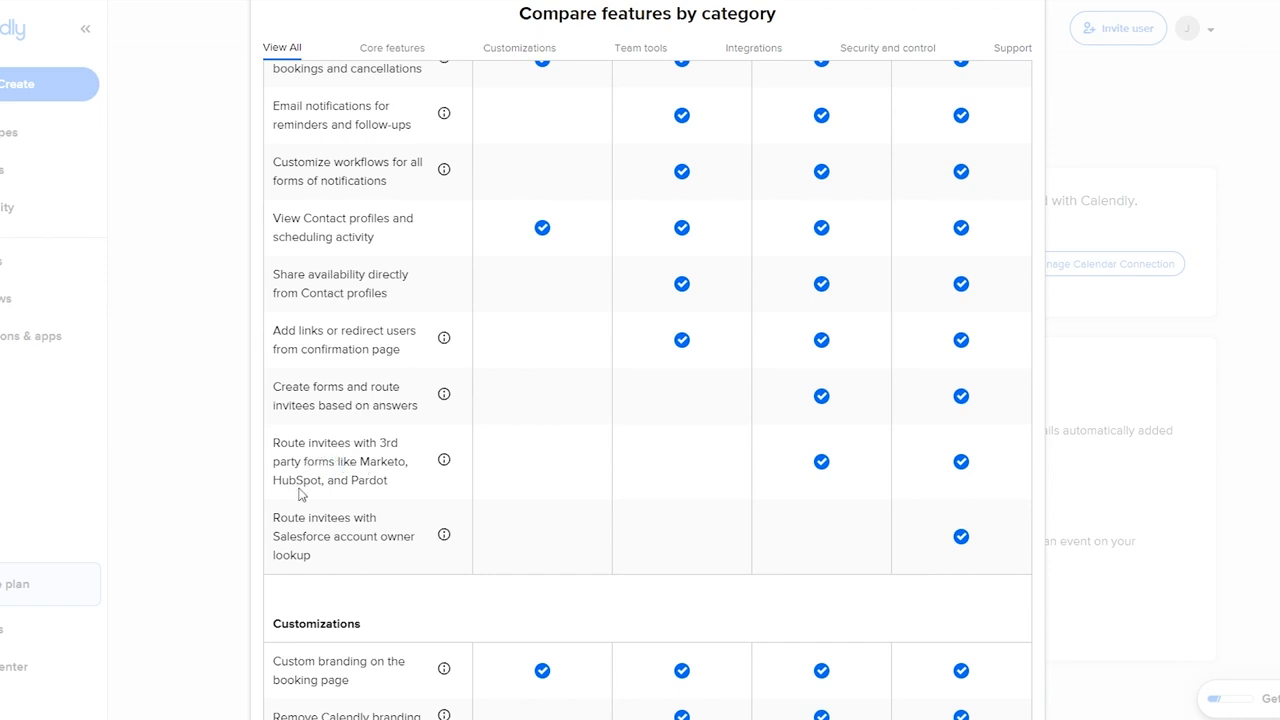
left_click_drag(273, 517, 420, 520)
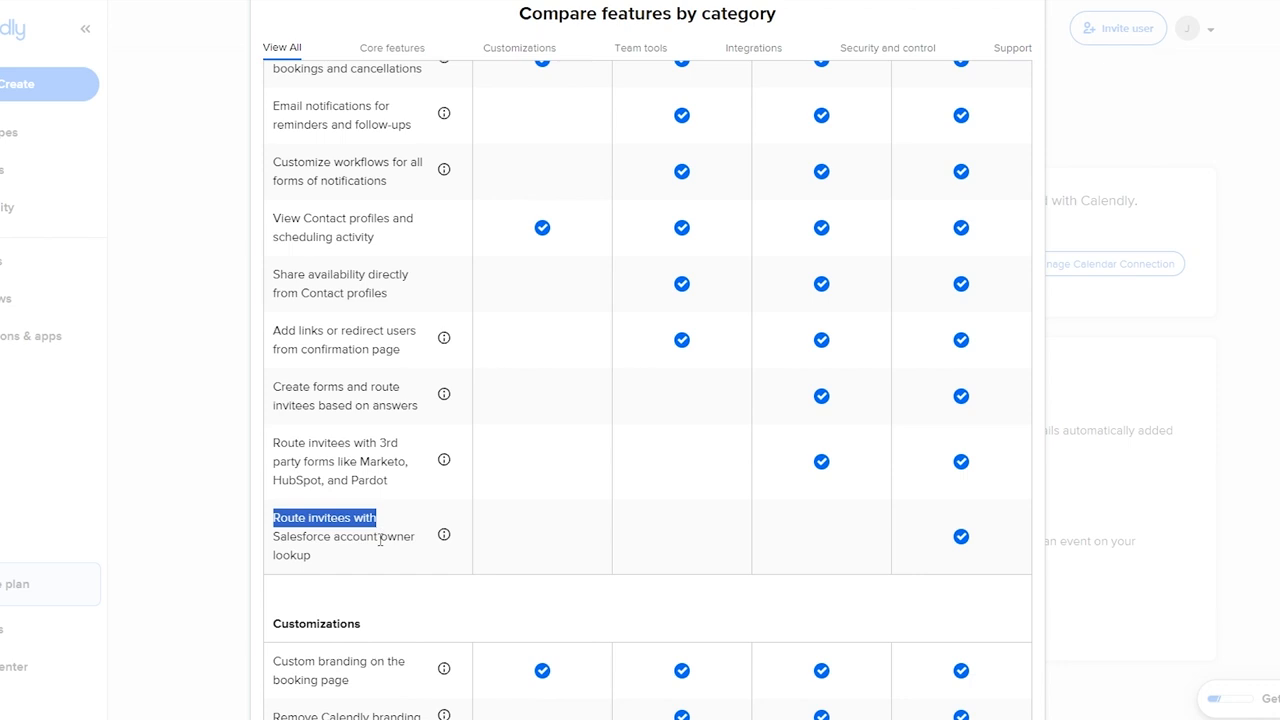
Step: Compare the team tools and integrations across the plans, including the connection to Salesforce and Marketo for updating records
scroll(308, 540, "down", 5)
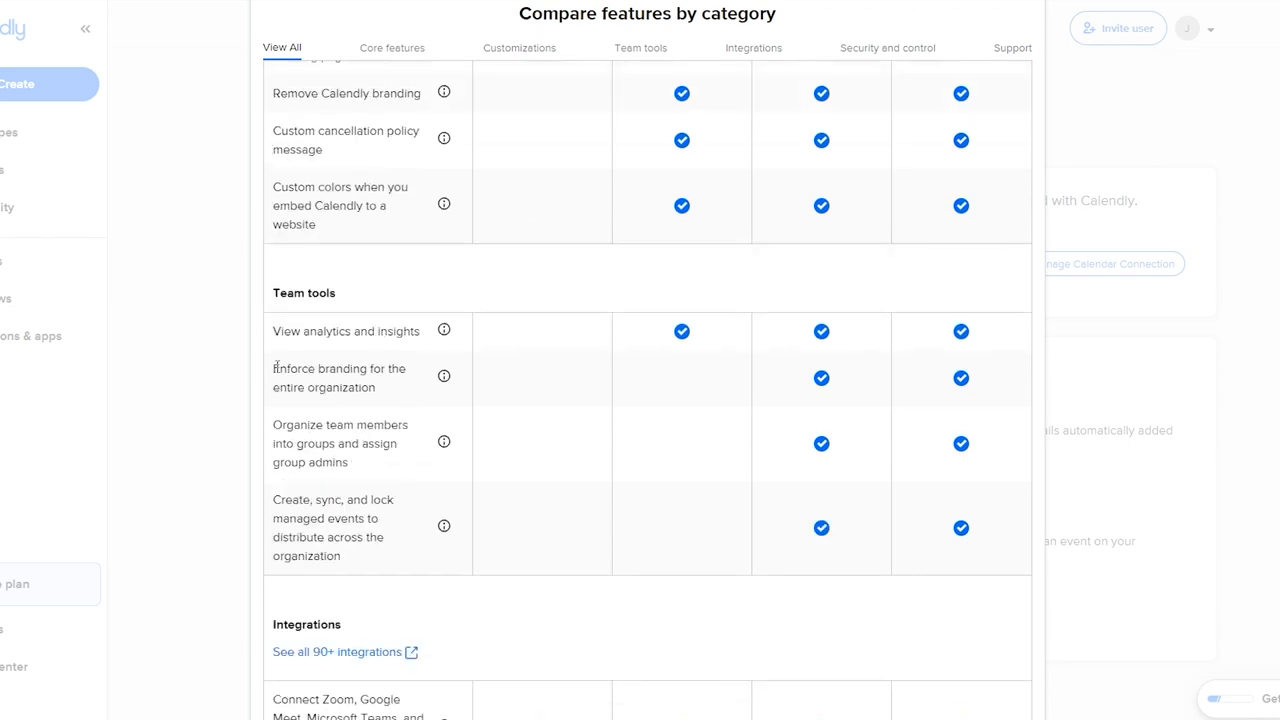
scroll(363, 417, "down", 2)
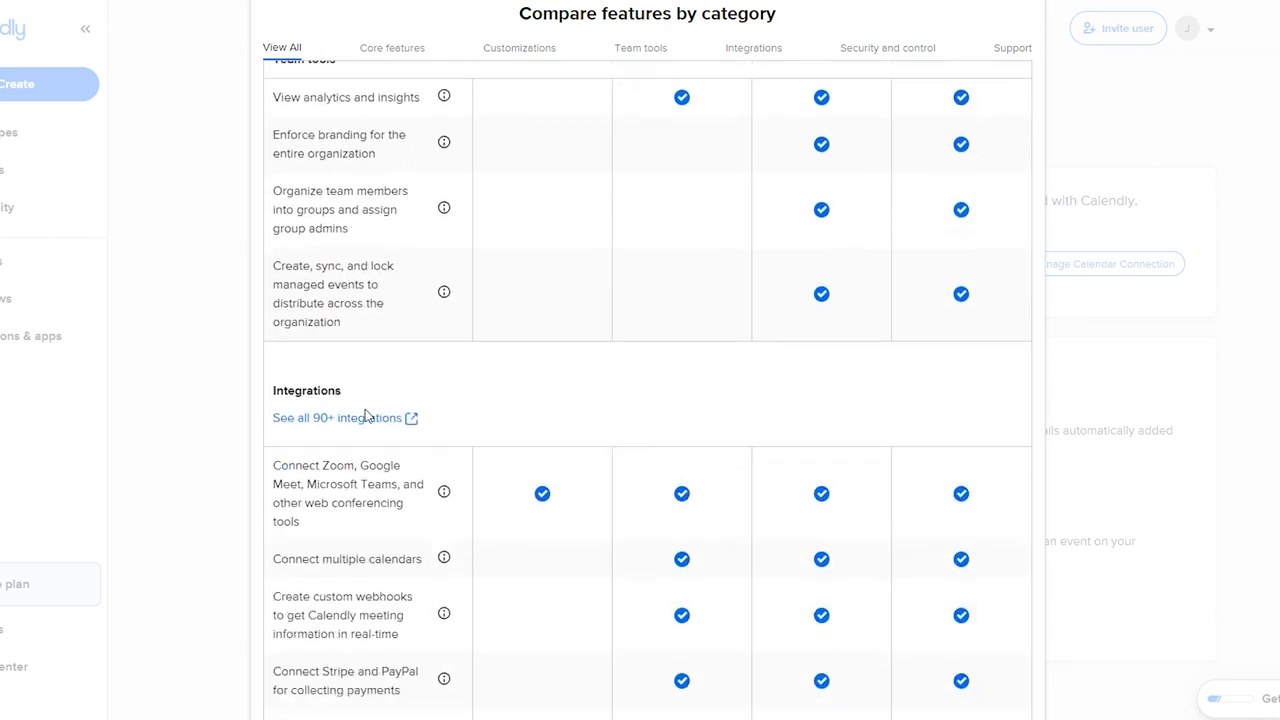
left_click_drag(274, 391, 363, 399)
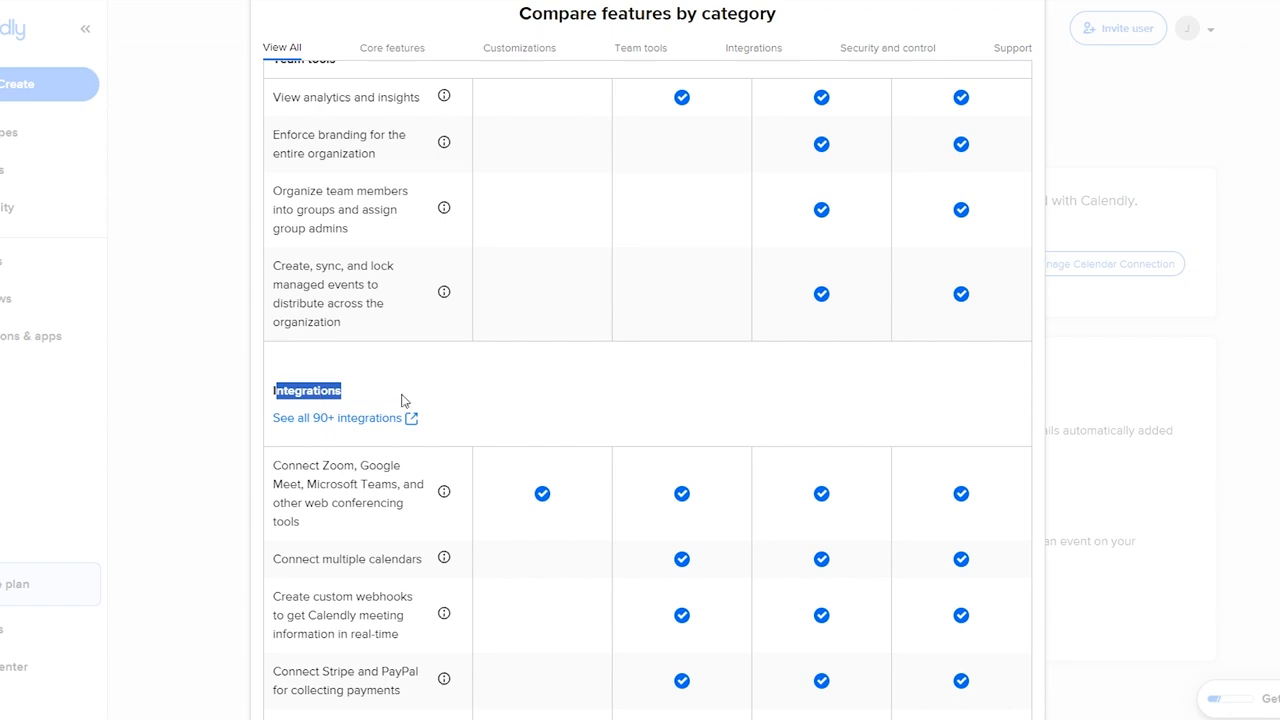
scroll(402, 402, "down", 4)
scroll(402, 402, "up", 1)
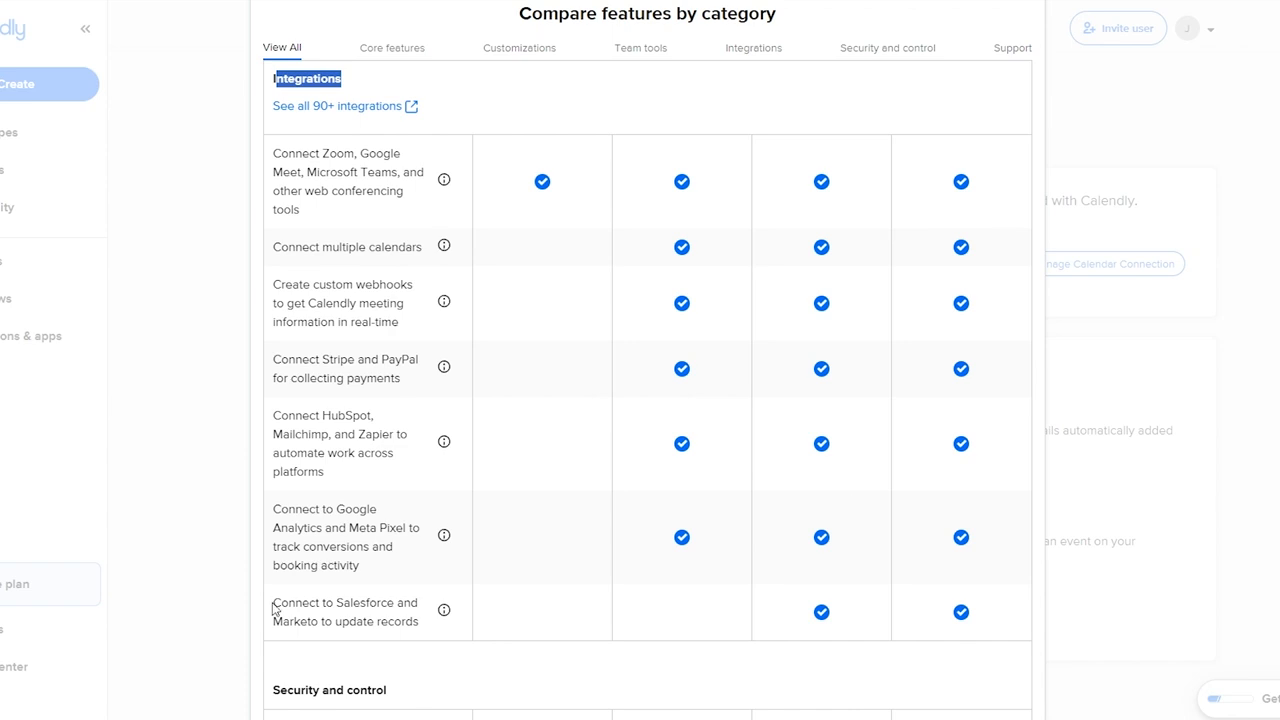
left_click_drag(273, 603, 398, 608)
left_click(402, 612)
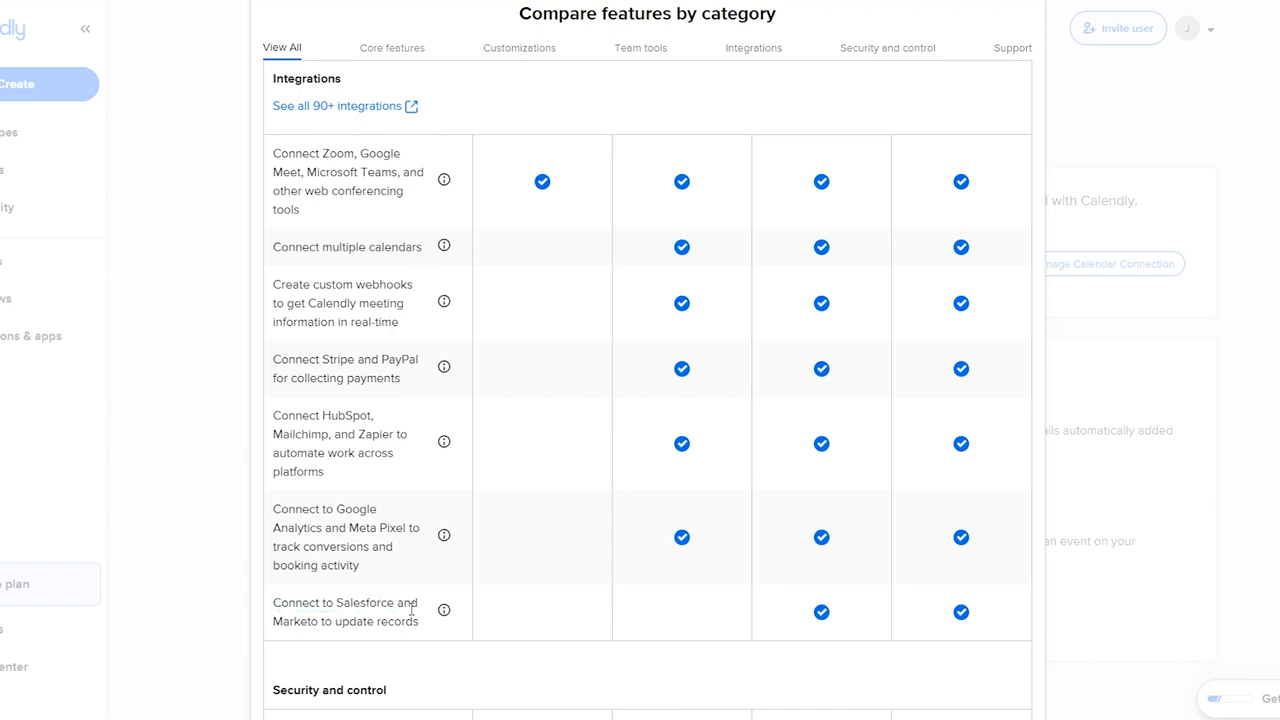
Step: Look over the plans' security, control and support features, and close the plan comparison without choosing a plan
scroll(203, 583, "down", 5)
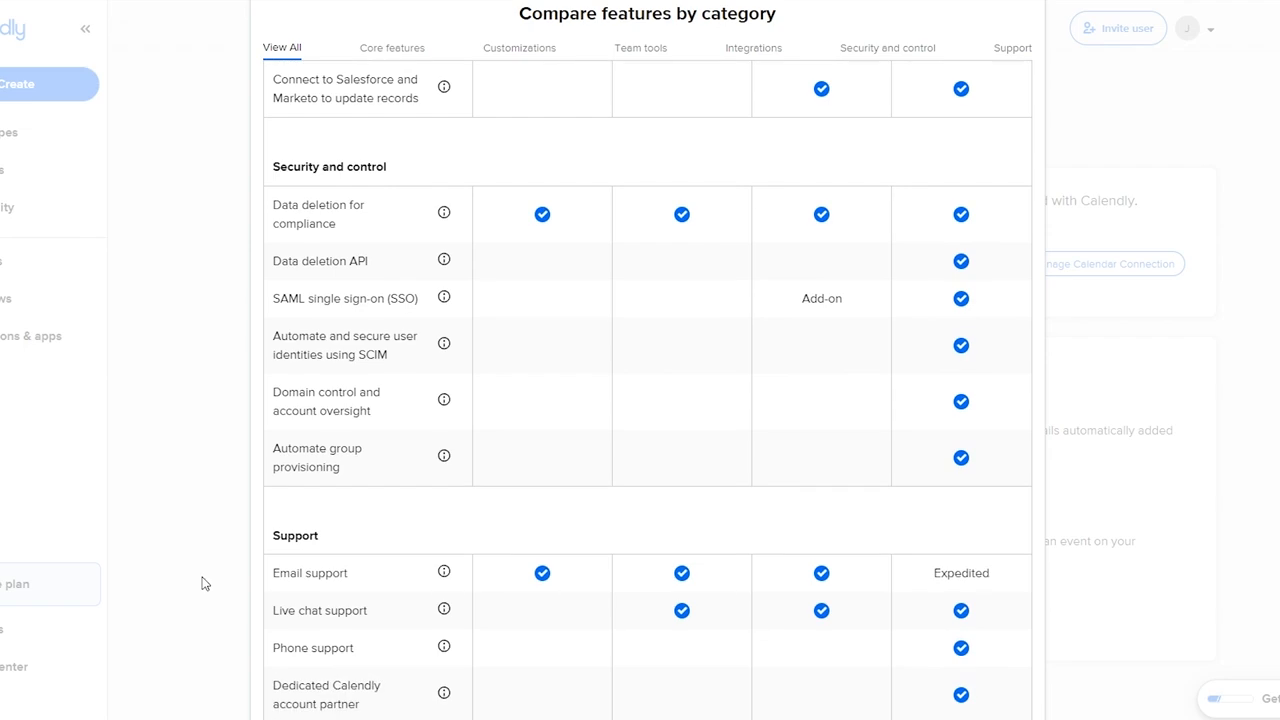
scroll(203, 583, "up", 20)
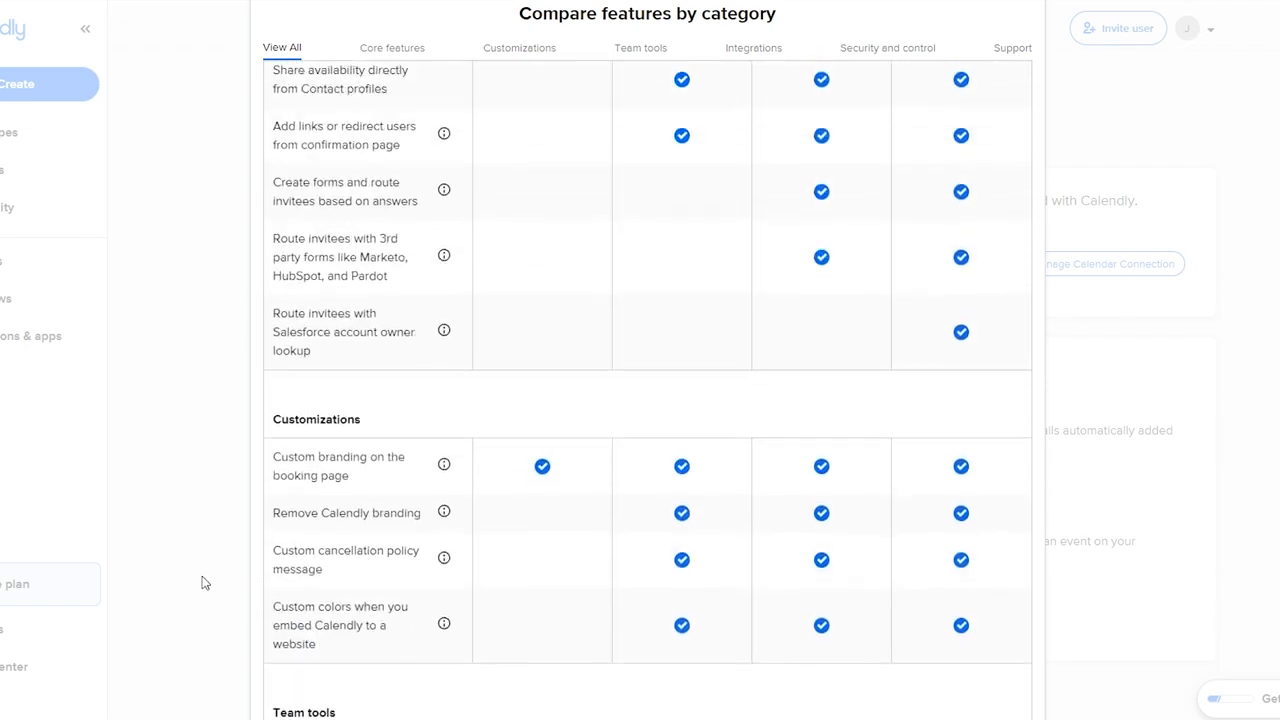
scroll(203, 583, "up", 3)
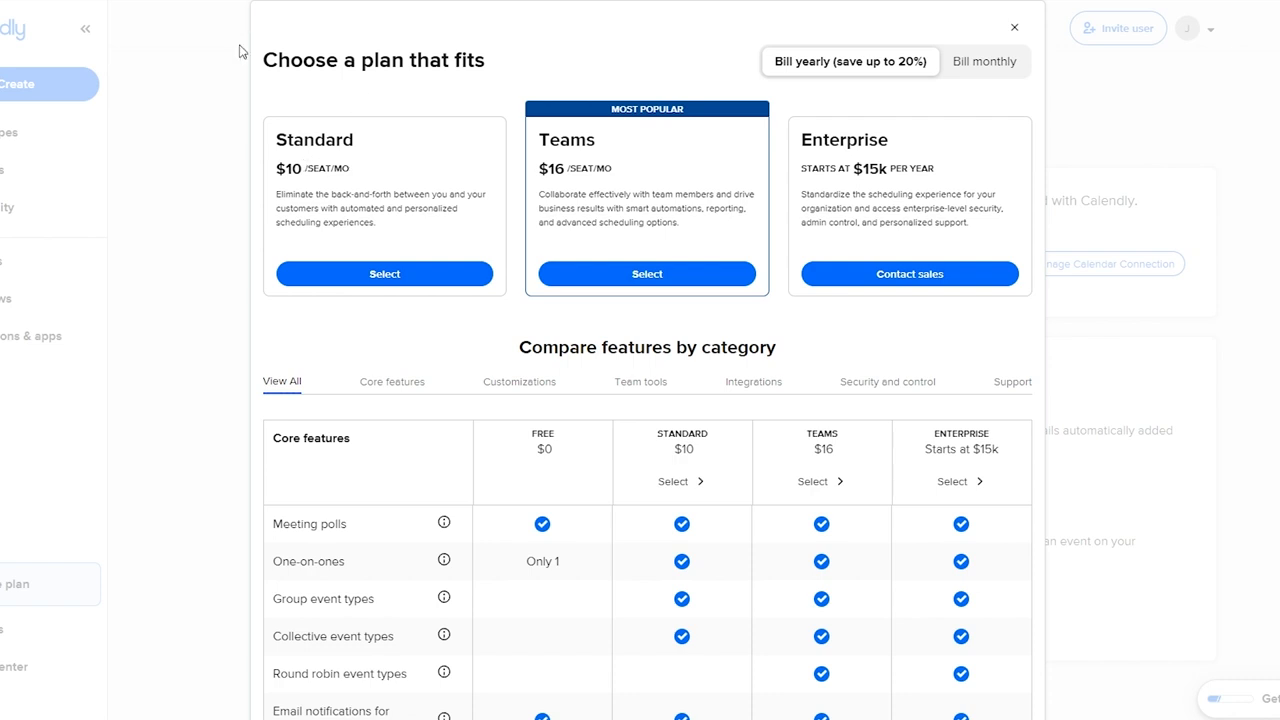
left_click(1013, 35)
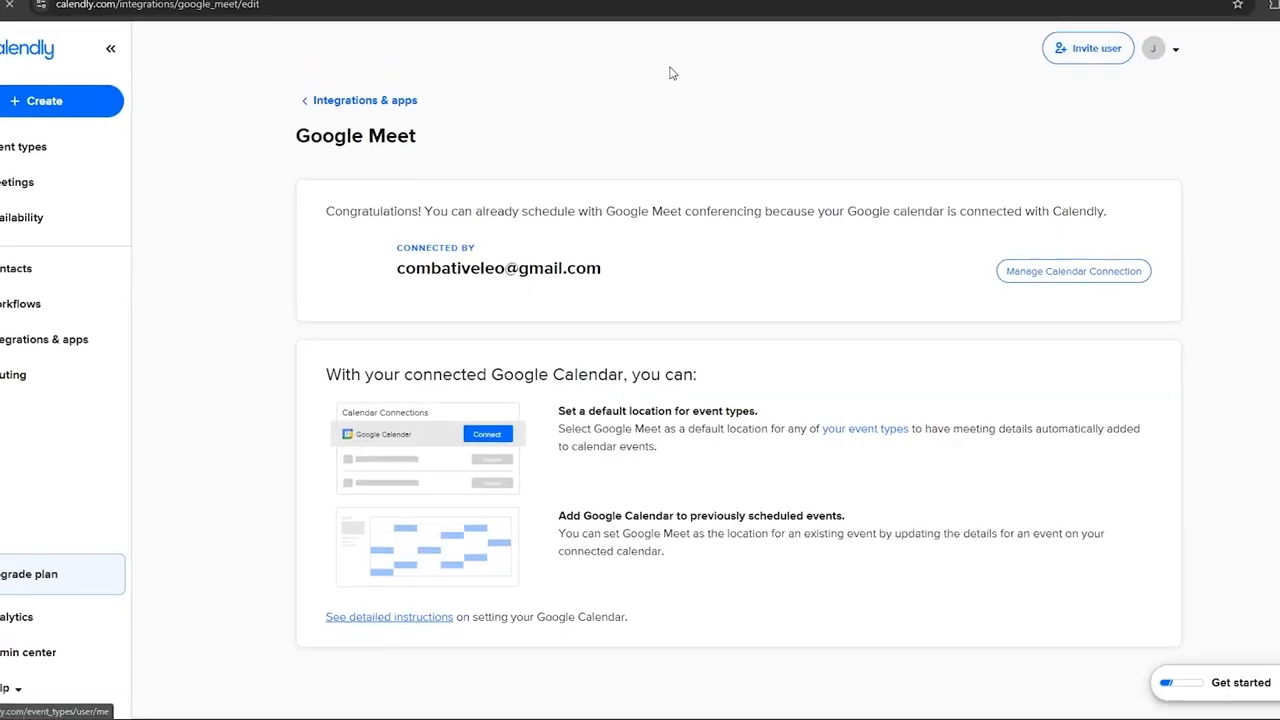